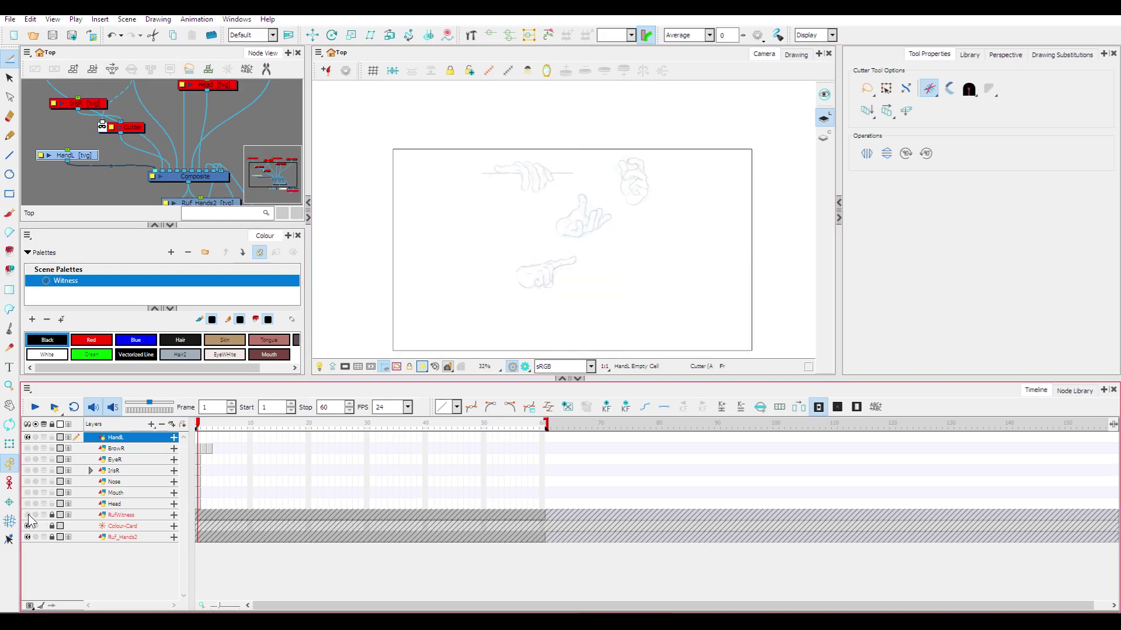
Move the Ruf_Hands2 layer above the Colour-Card layer so it stacks in front of the card.
left_click_drag(128, 537, 133, 527)
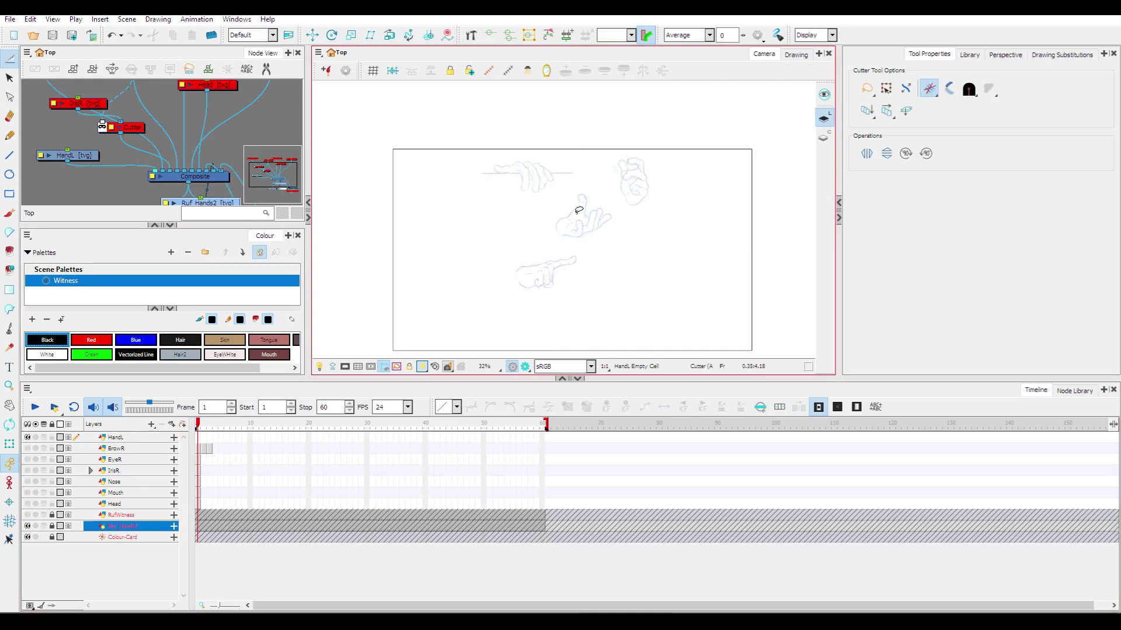
scroll(579, 210, "up", 2)
scroll(586, 274, "up", 1)
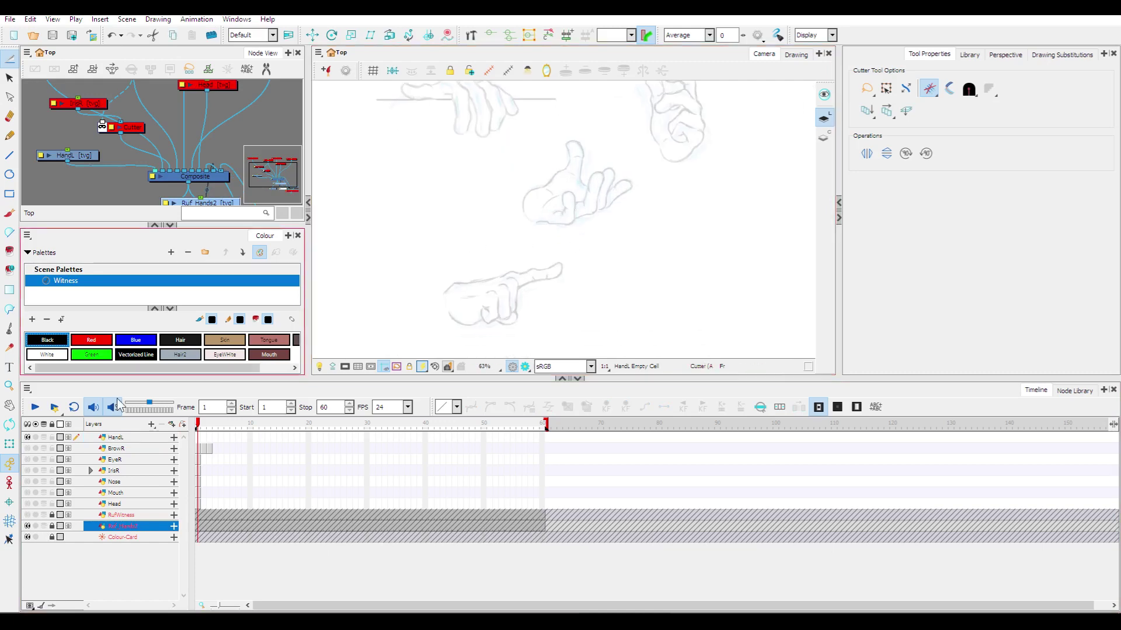
Select the HandL layer and set up the Line tool with the MyLine_2_0_Pointy preset at size 2.
left_click(119, 438)
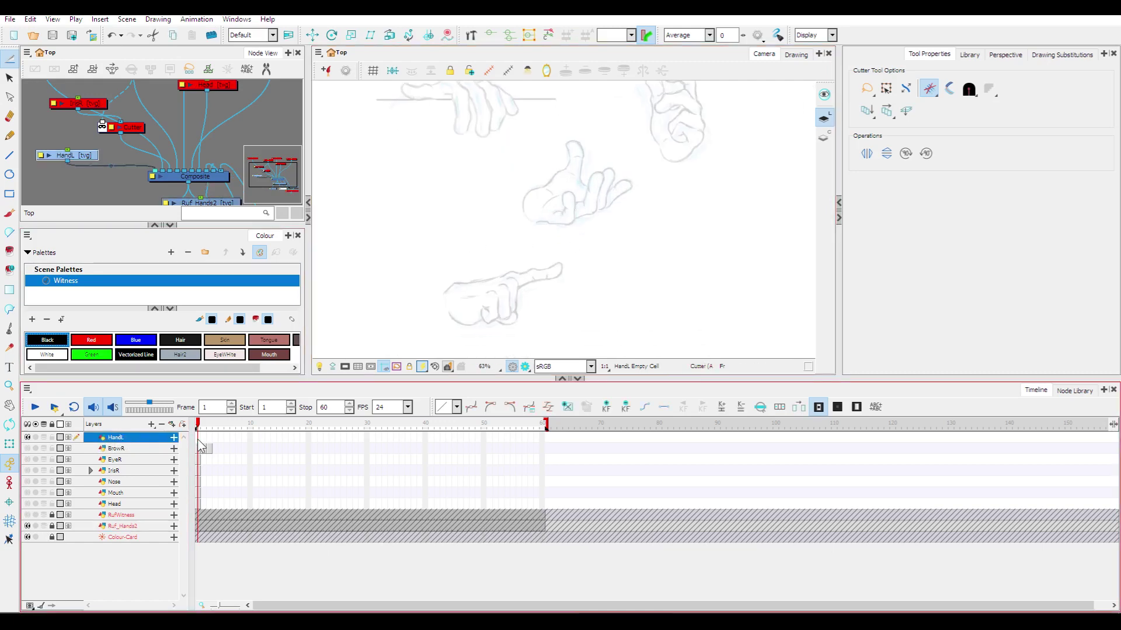
left_click(10, 155)
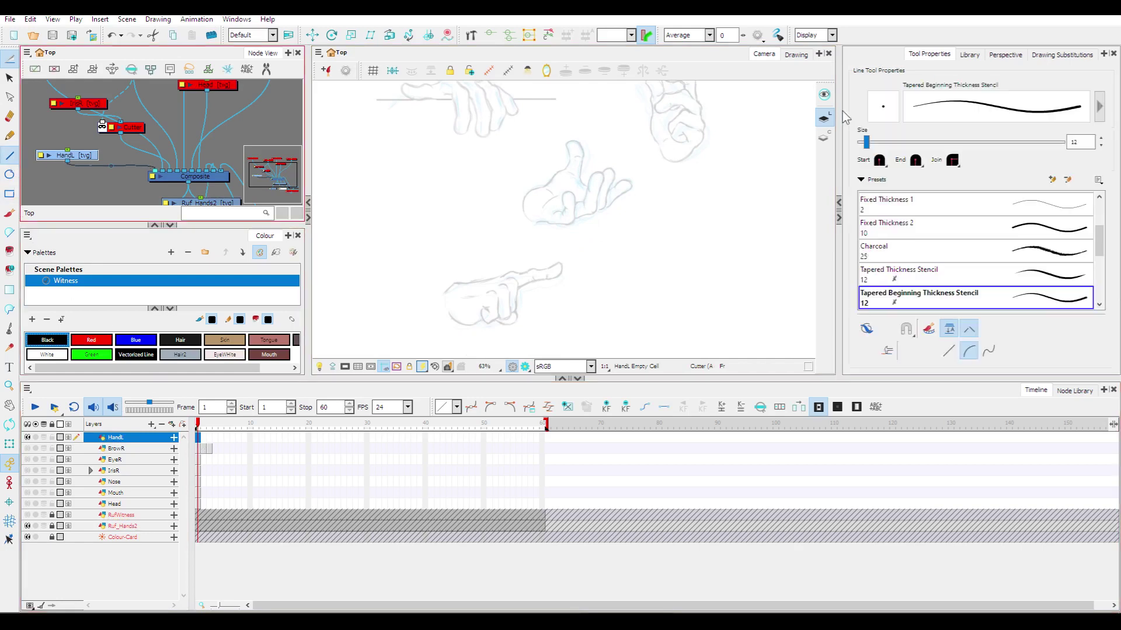
scroll(926, 234, "up", 3)
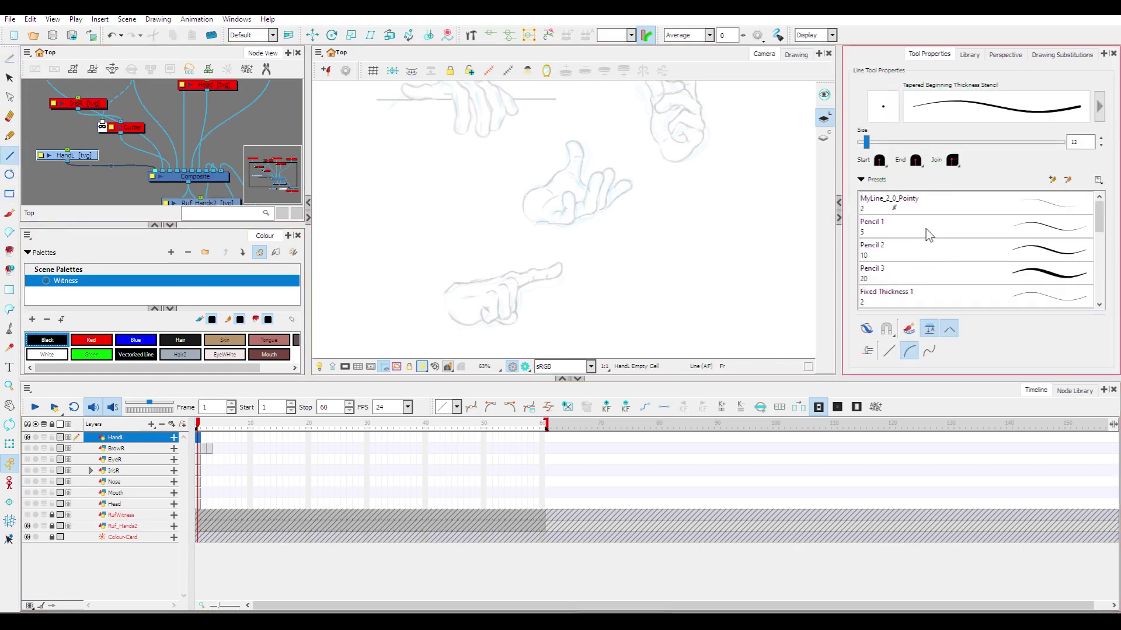
left_click(920, 204)
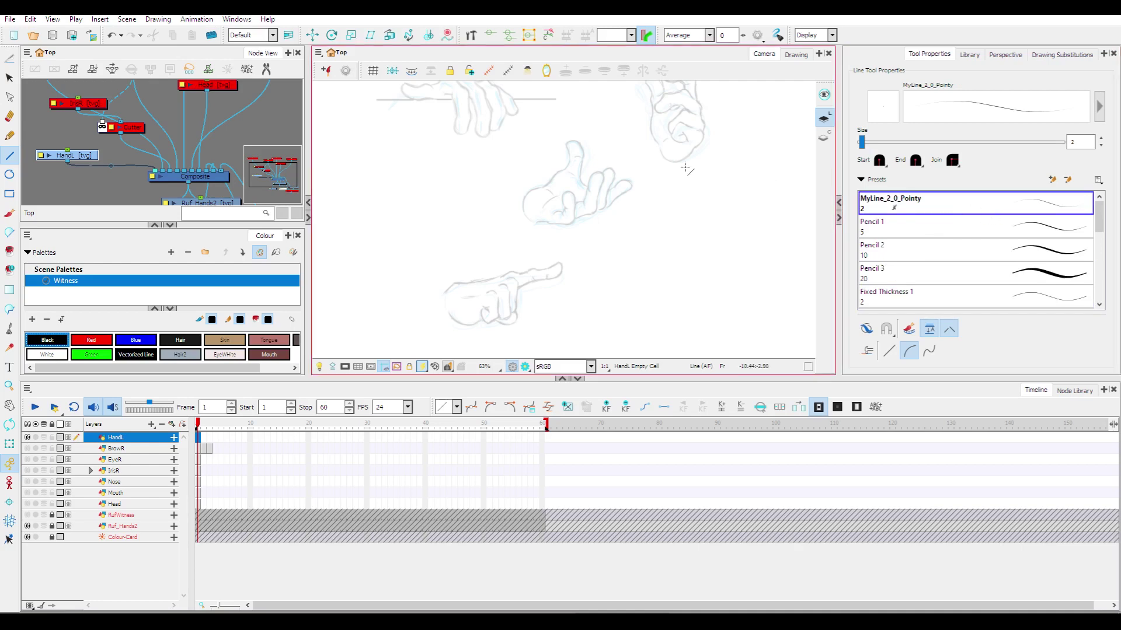
Draw a short curved line along the outer edge of the raised fingertip on the curled hand sketch.
scroll(617, 161, "up", 2)
key("space")
mouse_move(487, 166)
left_mouse_down()
mouse_move(610, 243)
mouse_move(430, 243)
mouse_move(478, 200)
mouse_move(467, 205)
left_mouse_up()
scroll(569, 176, "up", 1)
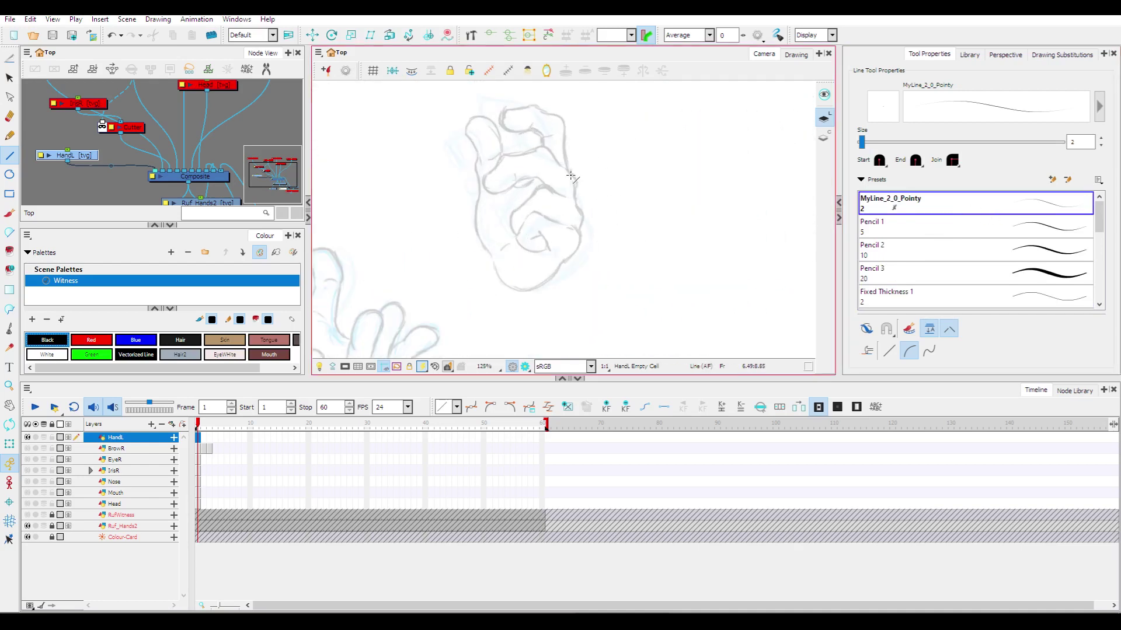
left_click_drag(569, 176, 569, 193)
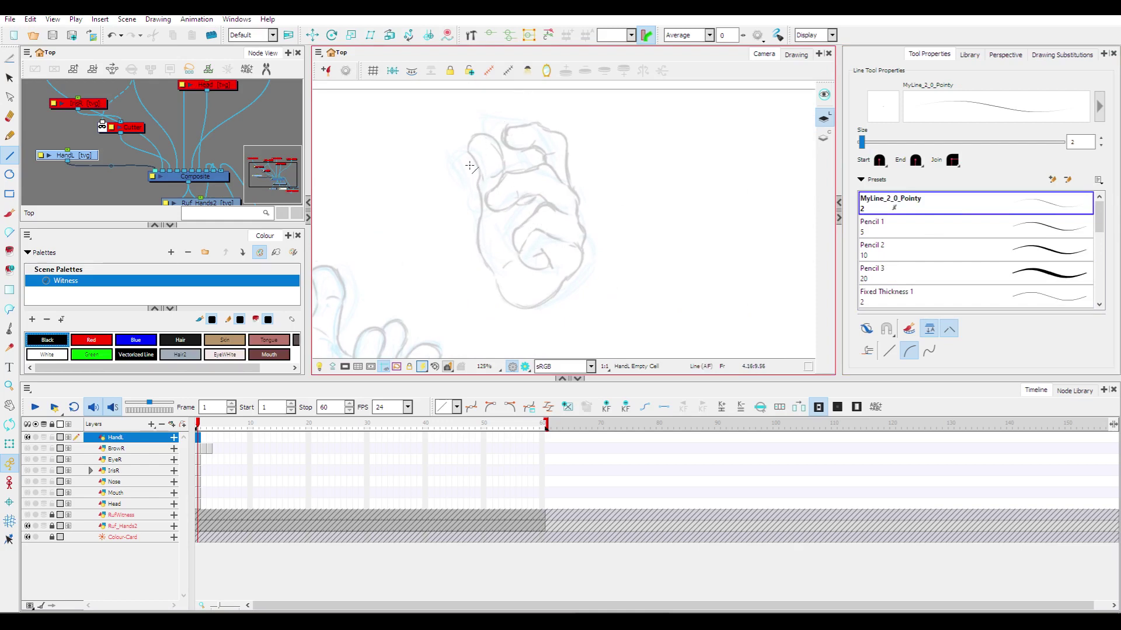
mouse_move(468, 154)
left_mouse_down()
mouse_move(480, 176)
mouse_move(480, 164)
left_mouse_up()
left_click(480, 165)
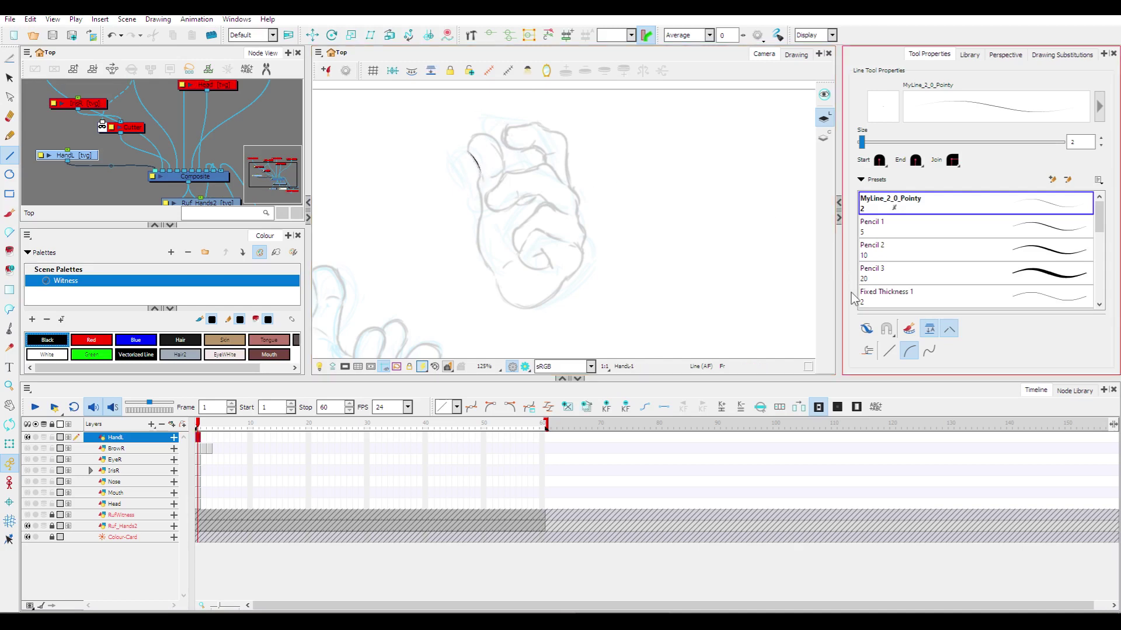
Turn on snapping for the Line tool and continue the outline down the palm's outer side to the wrist end.
left_click(887, 329)
scroll(505, 171, "up", 2)
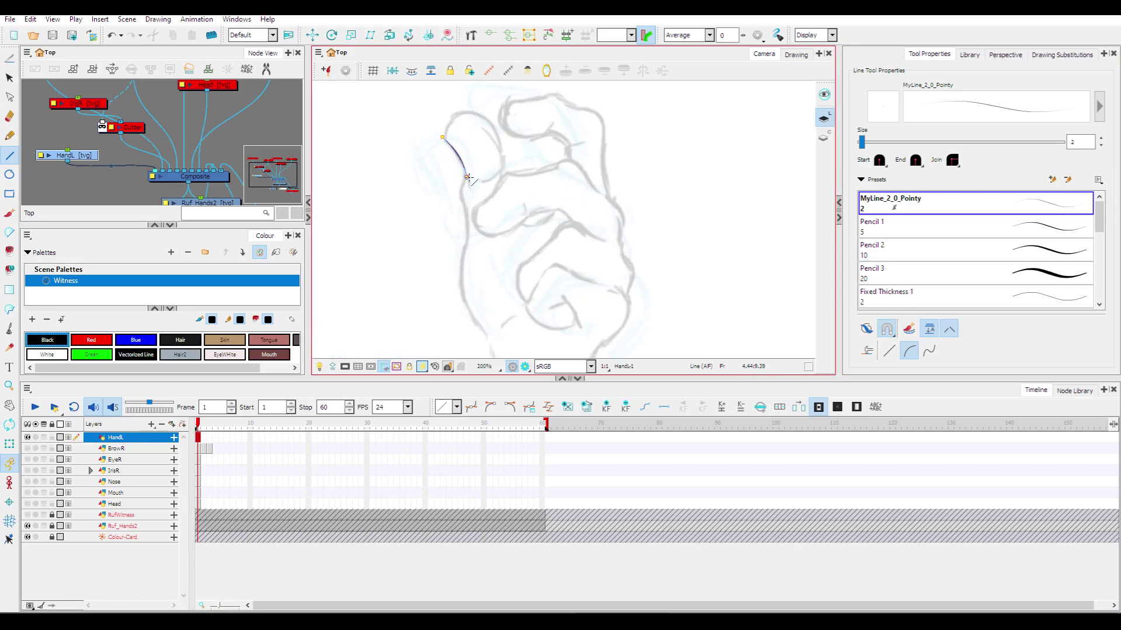
left_click_drag(466, 177, 465, 209)
mouse_move(464, 232)
left_mouse_down()
mouse_move(466, 251)
mouse_move(474, 243)
left_mouse_up()
key("space")
left_click_drag(503, 283, 498, 218)
mouse_move(482, 271)
left_mouse_down()
mouse_move(457, 185)
mouse_move(442, 229)
left_mouse_up()
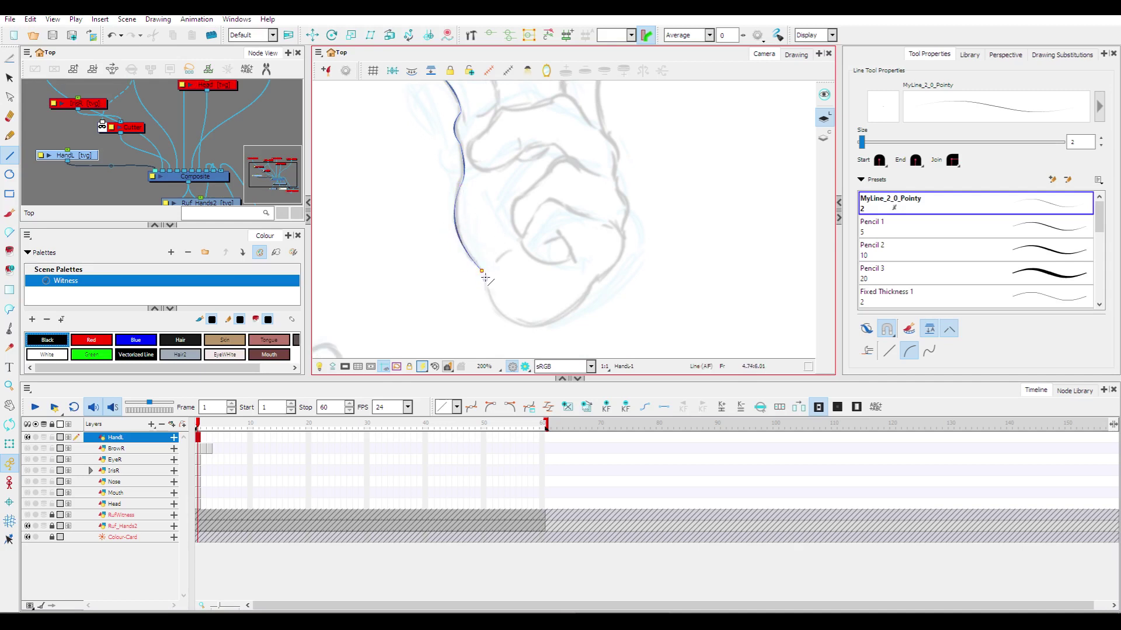
Trace the rounded base of the curled hand and the bumpy knuckle edge up its opposite side.
mouse_move(482, 271)
left_mouse_down()
mouse_move(543, 325)
mouse_move(500, 333)
mouse_move(594, 278)
mouse_move(579, 311)
left_mouse_up()
mouse_move(623, 236)
left_mouse_down()
mouse_move(595, 279)
mouse_move(637, 253)
mouse_move(616, 178)
mouse_move(640, 208)
left_mouse_up()
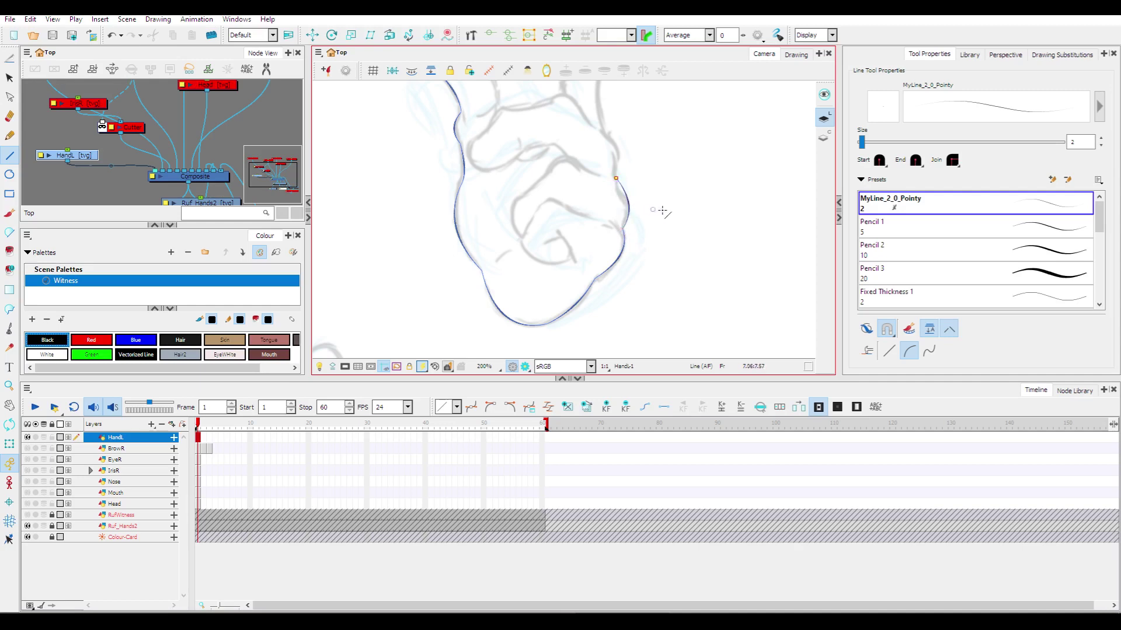
key("ctrl+z")
mouse_move(614, 168)
left_mouse_down()
mouse_move(622, 228)
mouse_move(637, 201)
mouse_move(647, 226)
left_mouse_up()
left_click(612, 180)
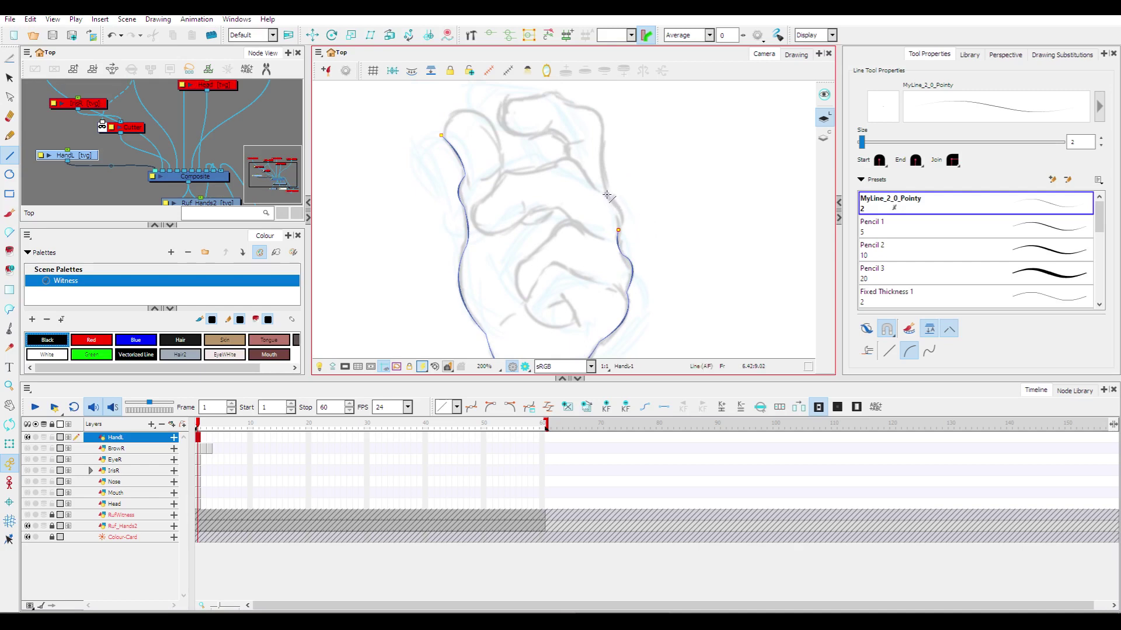
left_click_drag(607, 194, 630, 212)
Trace the lowest curled finger as a spiral in the palm and add a short curved crease inside it.
left_click_drag(520, 247, 520, 199)
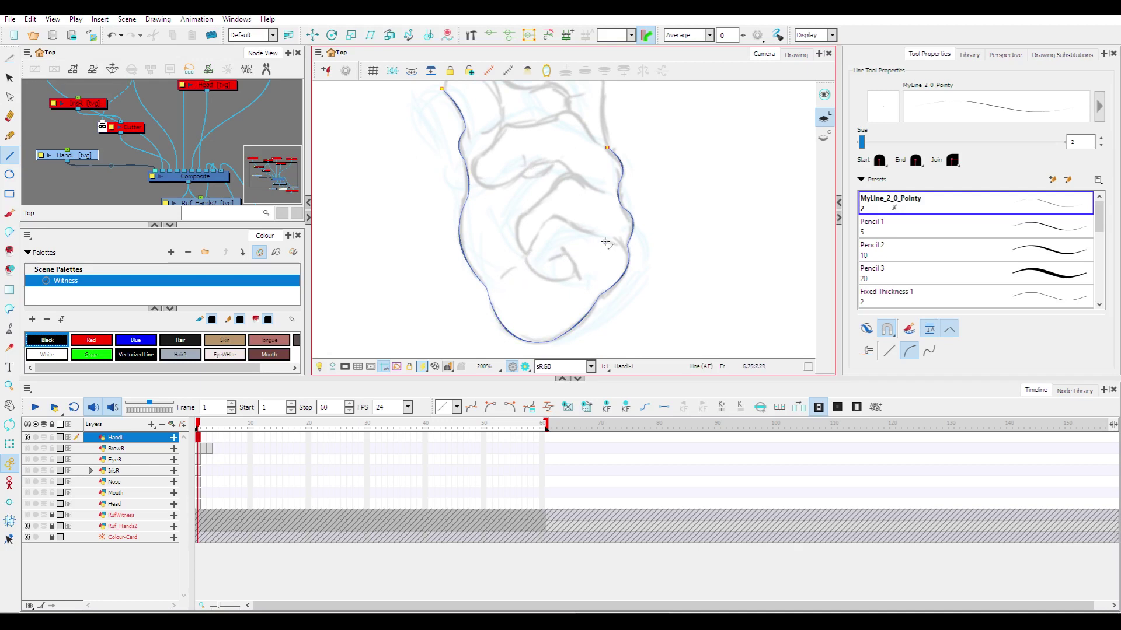
mouse_move(590, 233)
left_mouse_down()
mouse_move(610, 236)
mouse_move(543, 229)
mouse_move(573, 221)
mouse_move(551, 203)
mouse_move(531, 254)
mouse_move(546, 244)
mouse_move(546, 279)
mouse_move(515, 270)
left_mouse_up()
left_click(551, 202)
mouse_move(577, 271)
left_mouse_down()
mouse_move(574, 288)
mouse_move(564, 249)
left_mouse_up()
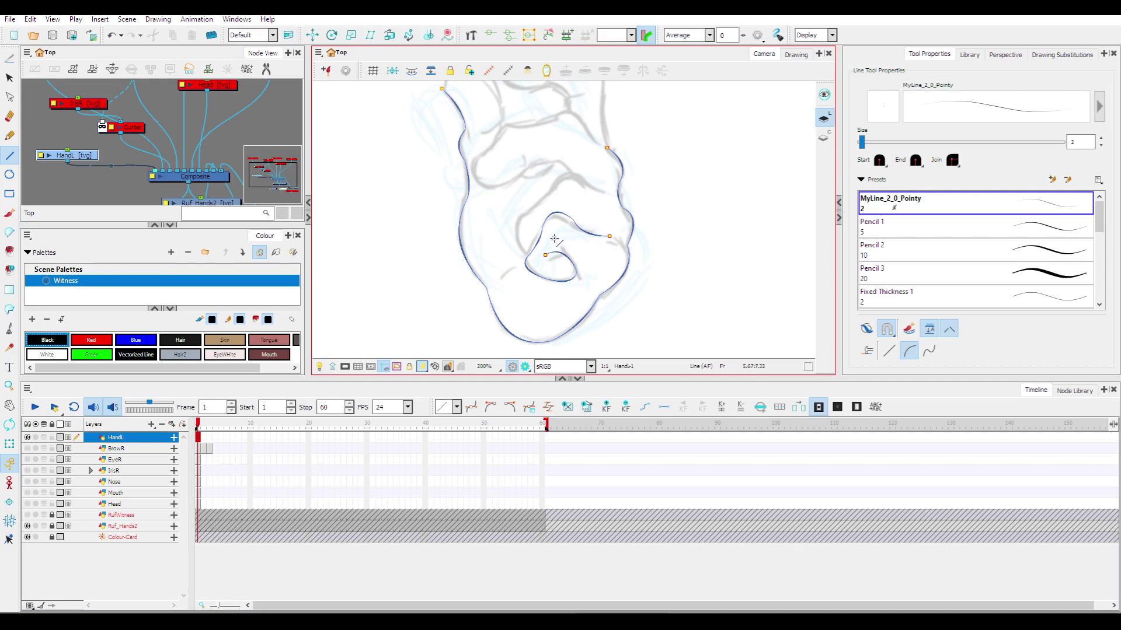
left_click_drag(554, 238, 568, 250)
Trace the finger folded around the spiral, from the knuckle edge over its top and down to the spiral.
mouse_move(524, 217)
left_mouse_down()
mouse_move(557, 185)
mouse_move(590, 185)
mouse_move(575, 173)
left_mouse_up()
key("ctrl+z")
key("ctrl+z")
left_click_drag(565, 175, 614, 206)
mouse_move(537, 191)
left_mouse_down()
mouse_move(561, 174)
mouse_move(540, 155)
mouse_move(513, 234)
mouse_move(535, 219)
mouse_move(527, 264)
mouse_move(498, 253)
left_mouse_up()
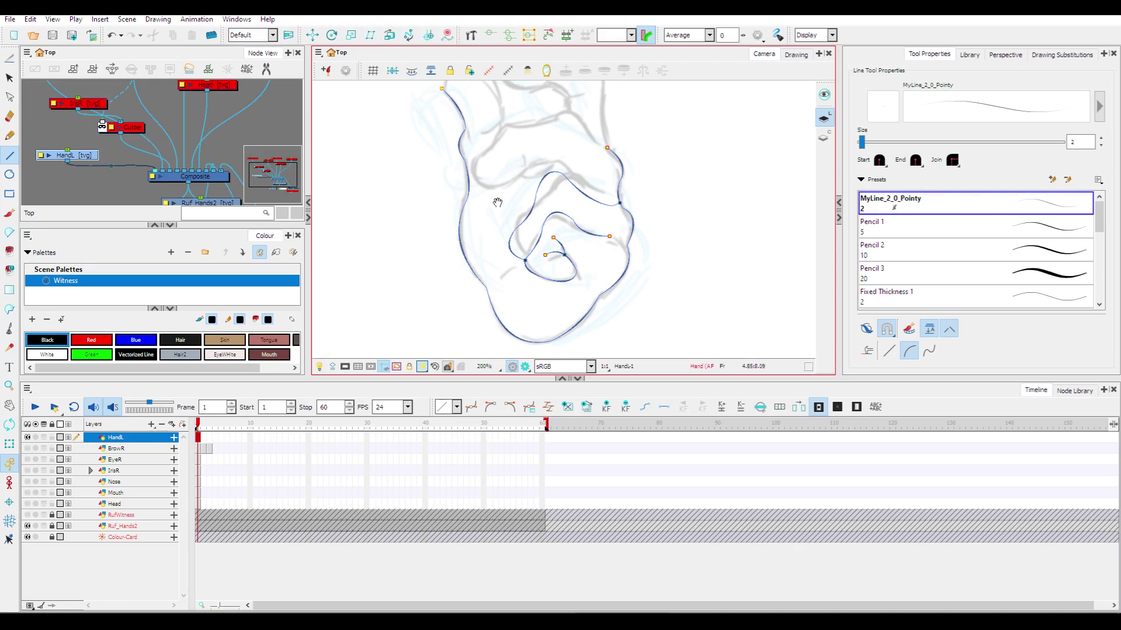
Trace the upper and lower edges of the folded middle finger, joining them to the knuckle outline and the finger below.
scroll(525, 170, "up", 3)
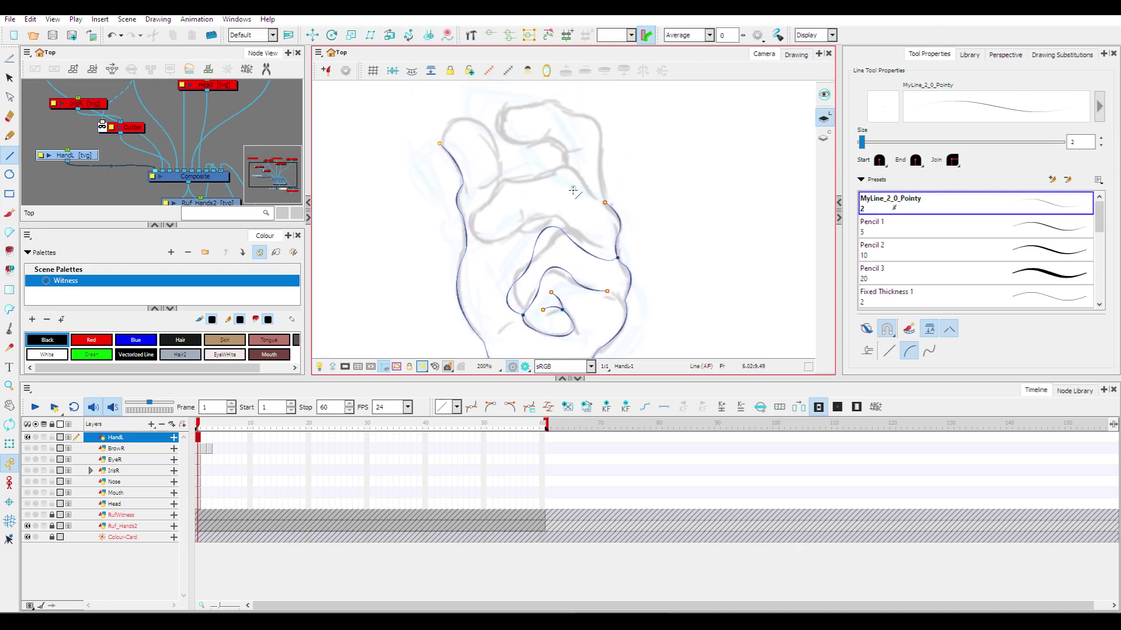
mouse_move(561, 212)
left_mouse_down()
mouse_move(590, 252)
mouse_move(579, 224)
left_mouse_up()
mouse_move(548, 176)
left_mouse_down()
mouse_move(582, 181)
mouse_move(568, 150)
mouse_move(605, 204)
mouse_move(593, 204)
left_mouse_up()
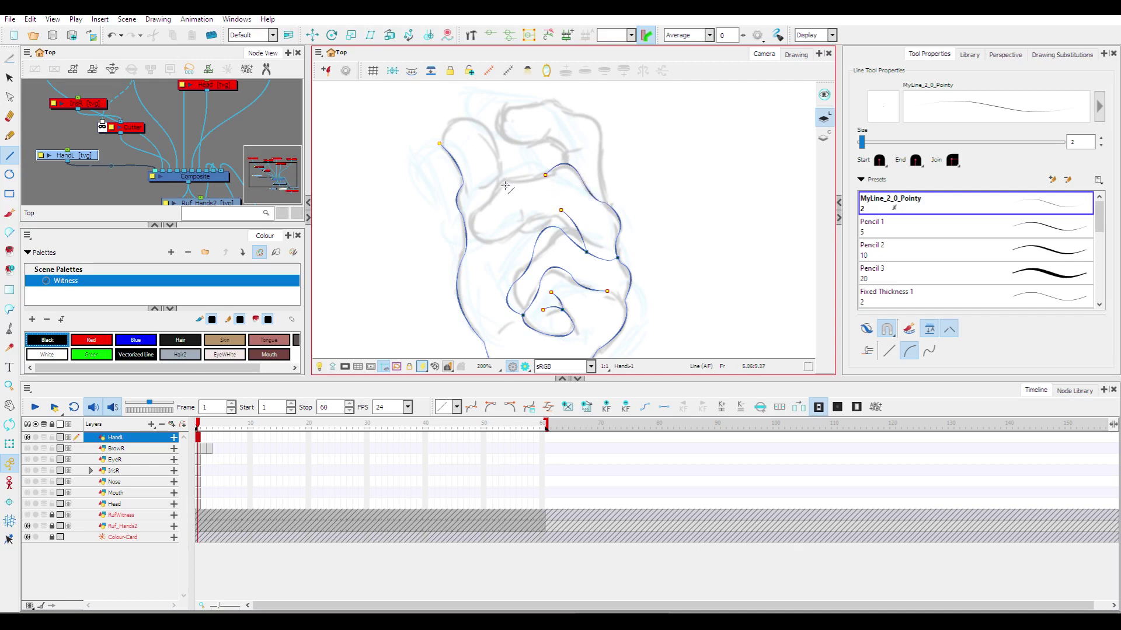
left_click_drag(492, 201, 545, 176)
left_click_drag(526, 214, 561, 210)
Close the folded middle finger with a rounded tip and link the tip to the palm's outer edge.
mouse_move(478, 238)
left_mouse_down()
mouse_move(519, 237)
mouse_move(525, 213)
left_mouse_up()
left_click_drag(491, 203, 474, 236)
key("ctrl+z")
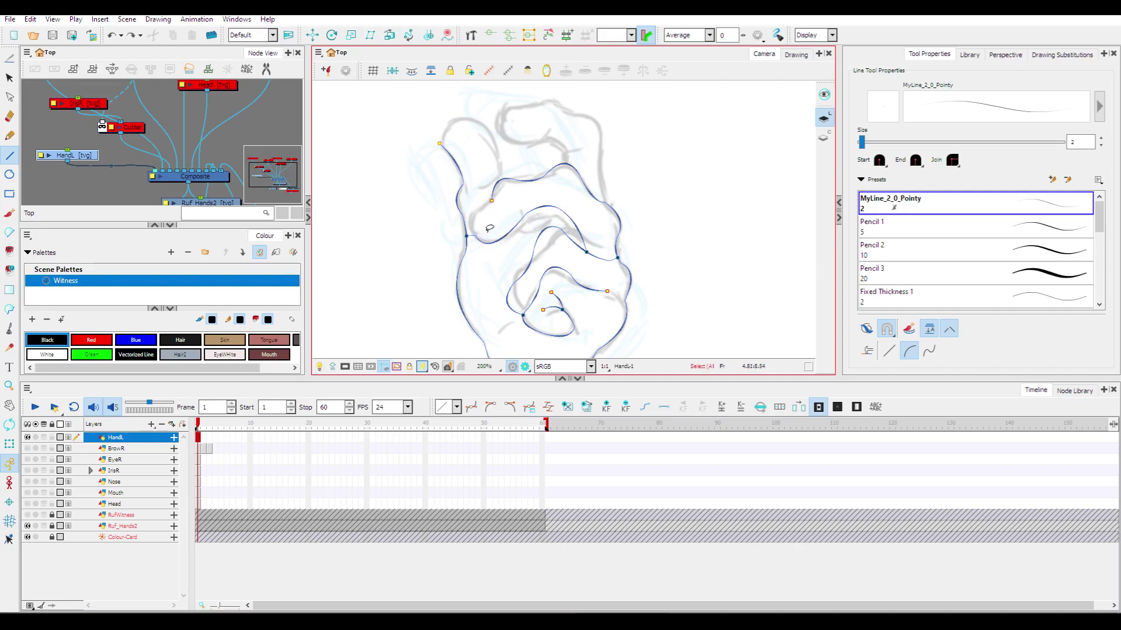
mouse_move(474, 213)
left_mouse_down()
mouse_move(470, 225)
mouse_move(492, 201)
left_mouse_up()
left_click(468, 225)
Trace the rounded top and inner side of the raised finger and add a short line across its base.
mouse_move(524, 234)
left_mouse_down()
mouse_move(491, 189)
mouse_move(501, 258)
left_mouse_up()
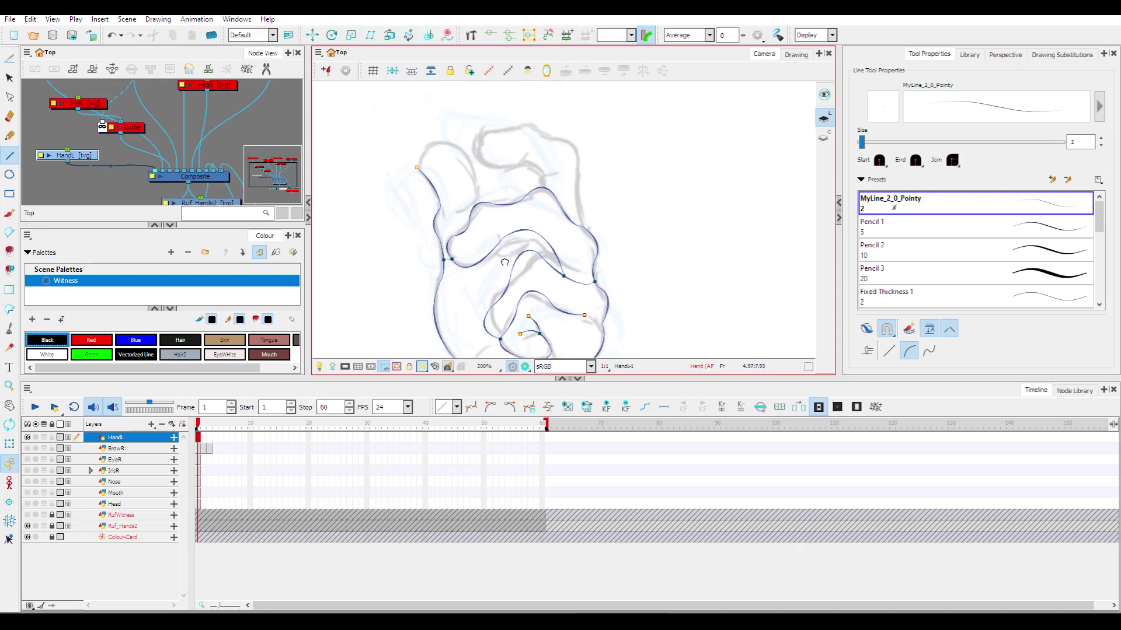
mouse_move(420, 160)
left_mouse_down()
mouse_move(463, 150)
mouse_move(481, 202)
left_mouse_up()
left_click(428, 122)
left_click(480, 175)
mouse_move(467, 207)
left_mouse_down()
mouse_move(479, 203)
mouse_move(464, 214)
left_mouse_up()
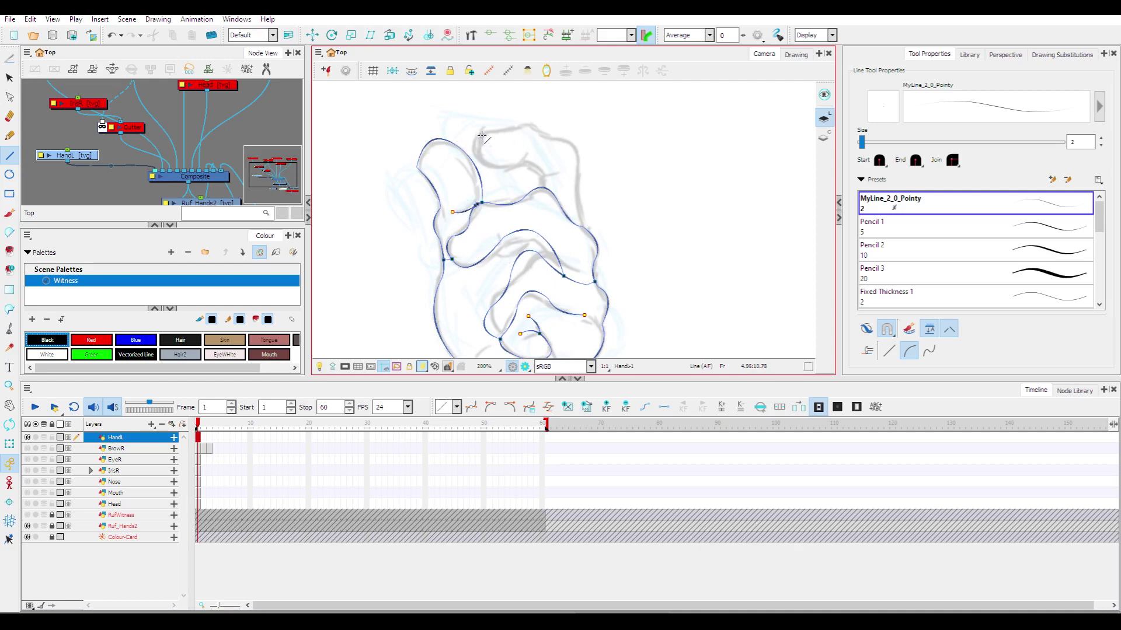
Trace the topmost folded finger down to the knuckle outline and add a short crease near its lower edge.
mouse_move(481, 138)
left_mouse_down()
mouse_move(523, 161)
mouse_move(528, 124)
mouse_move(487, 138)
mouse_move(538, 115)
left_mouse_up()
mouse_move(523, 162)
left_mouse_down()
mouse_move(546, 176)
mouse_move(534, 164)
mouse_move(561, 144)
mouse_move(578, 182)
mouse_move(594, 156)
mouse_move(581, 228)
mouse_move(575, 205)
left_mouse_up()
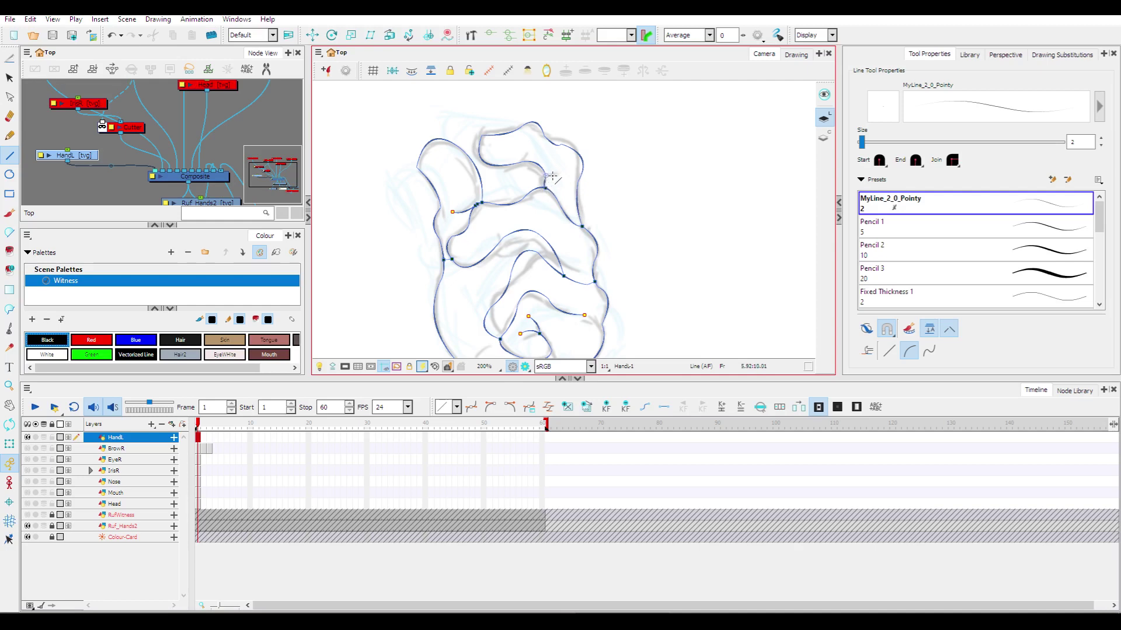
left_click_drag(563, 169, 558, 180)
Add two short crease lines rising from the lower edge of the folded middle finger.
left_click_drag(535, 143, 533, 161)
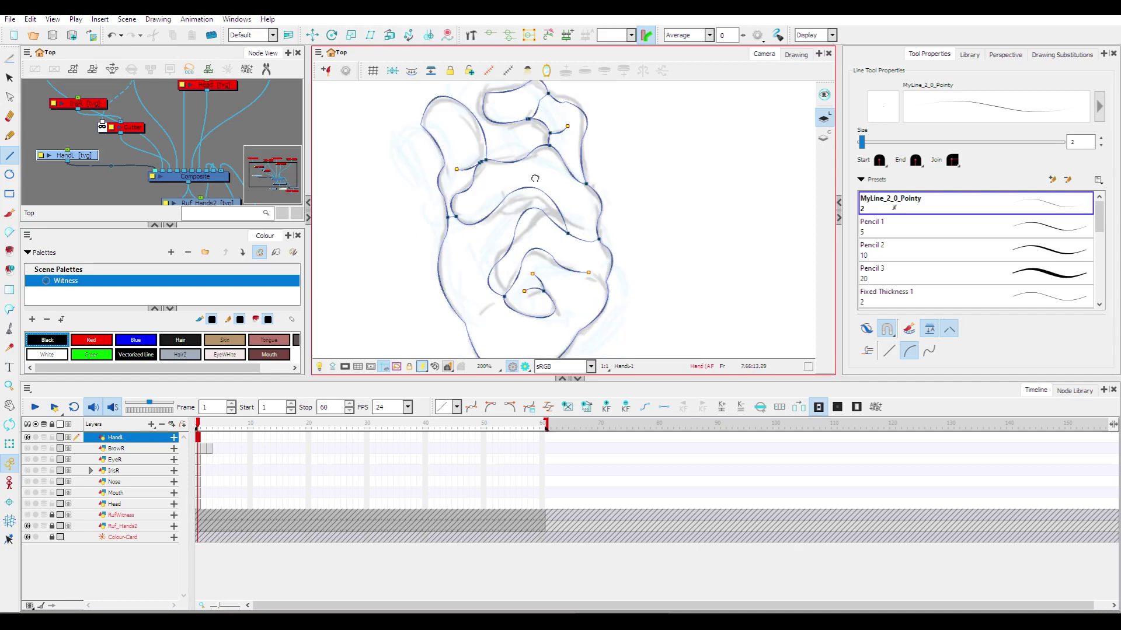
scroll(543, 184, "down", 2)
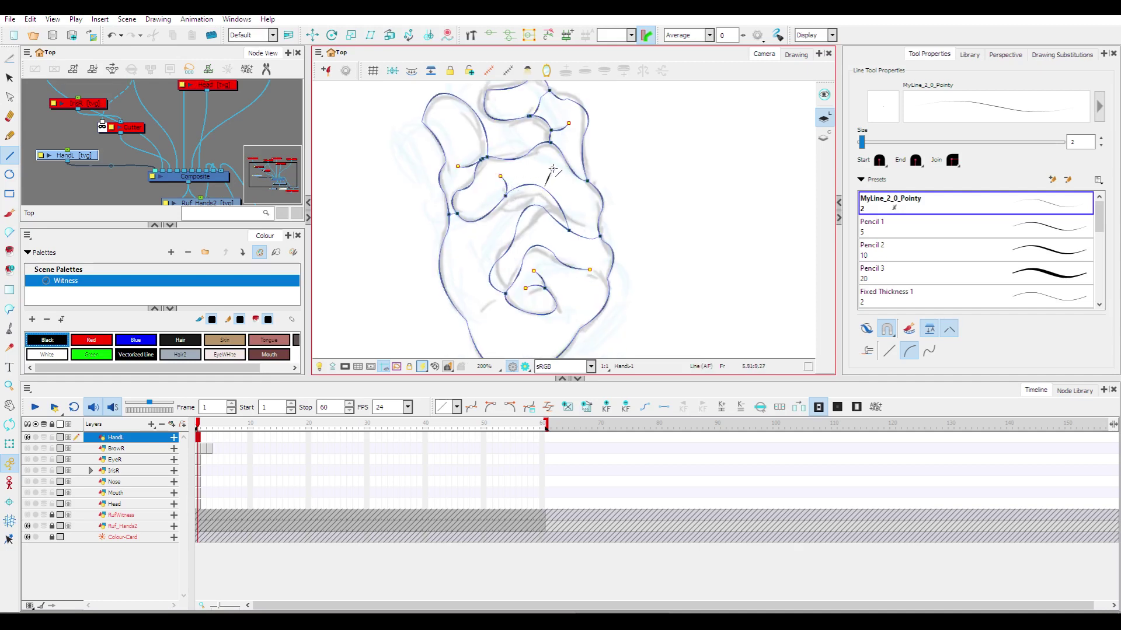
left_click_drag(553, 179, 543, 188)
Cut away the middle finger's lower line beyond the second crease and redraw it down to the finger below.
key("alt+t")
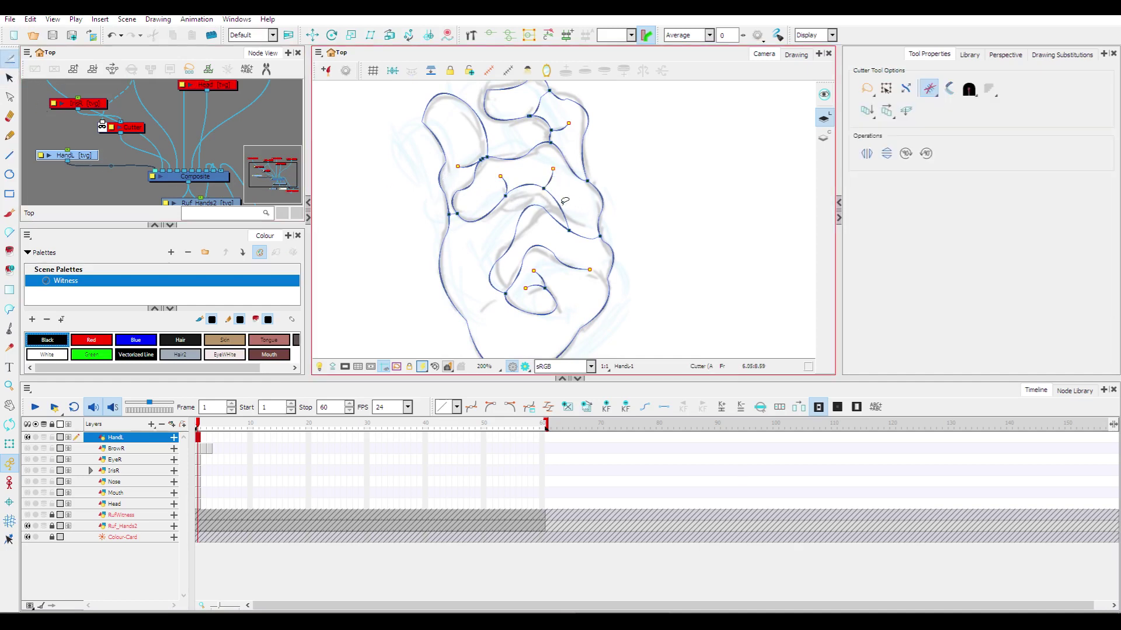
left_click_drag(565, 201, 545, 199)
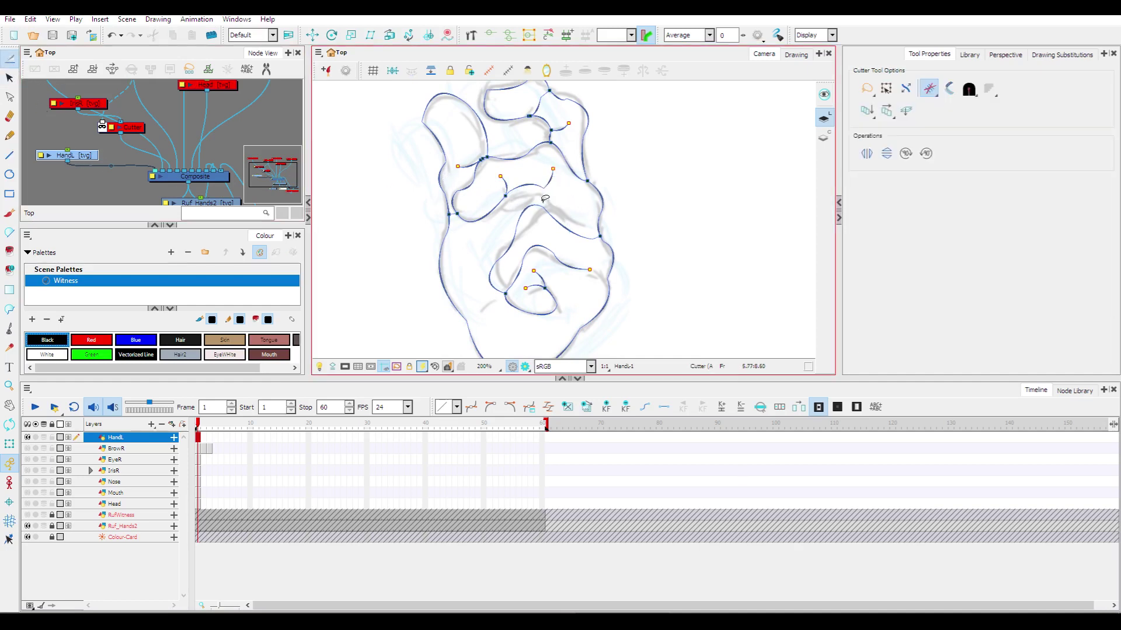
left_click(10, 155)
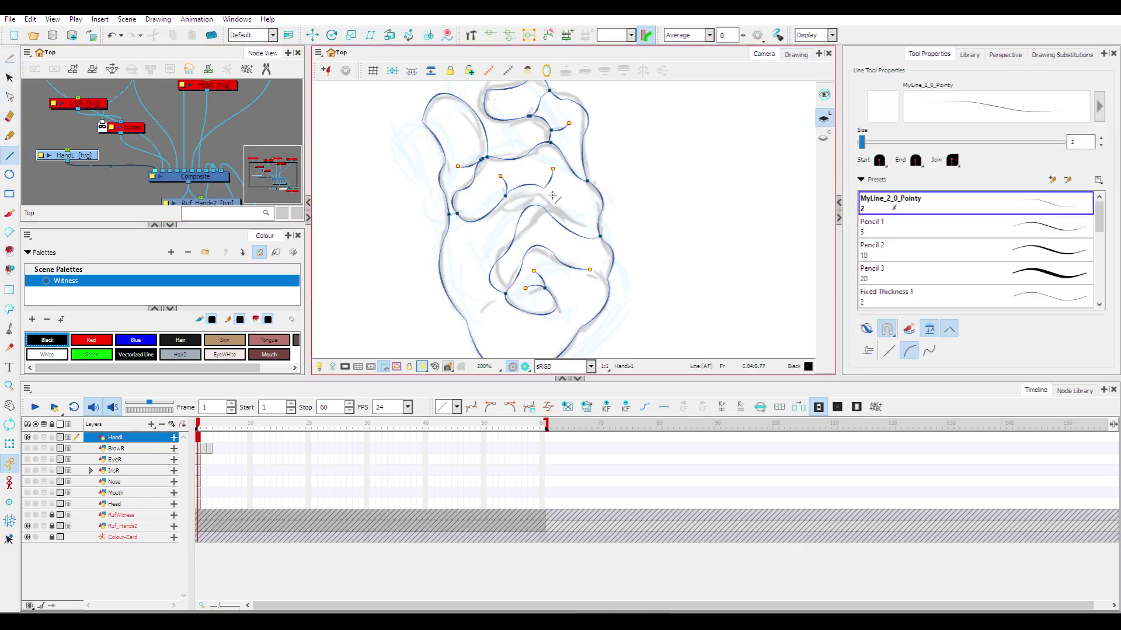
mouse_move(545, 192)
left_mouse_down()
mouse_move(573, 227)
mouse_move(556, 201)
mouse_move(559, 224)
left_mouse_up()
key("ctrl+z")
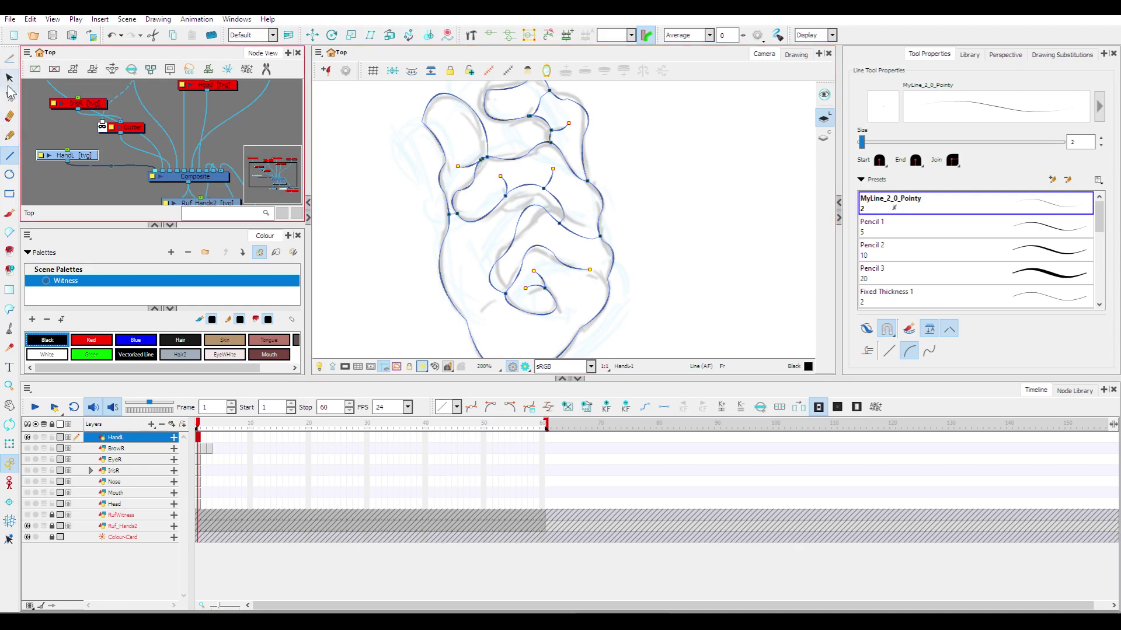
Cut out the lower line between the middle finger's two creases and redraw it as a new connecting curve.
left_click(10, 59)
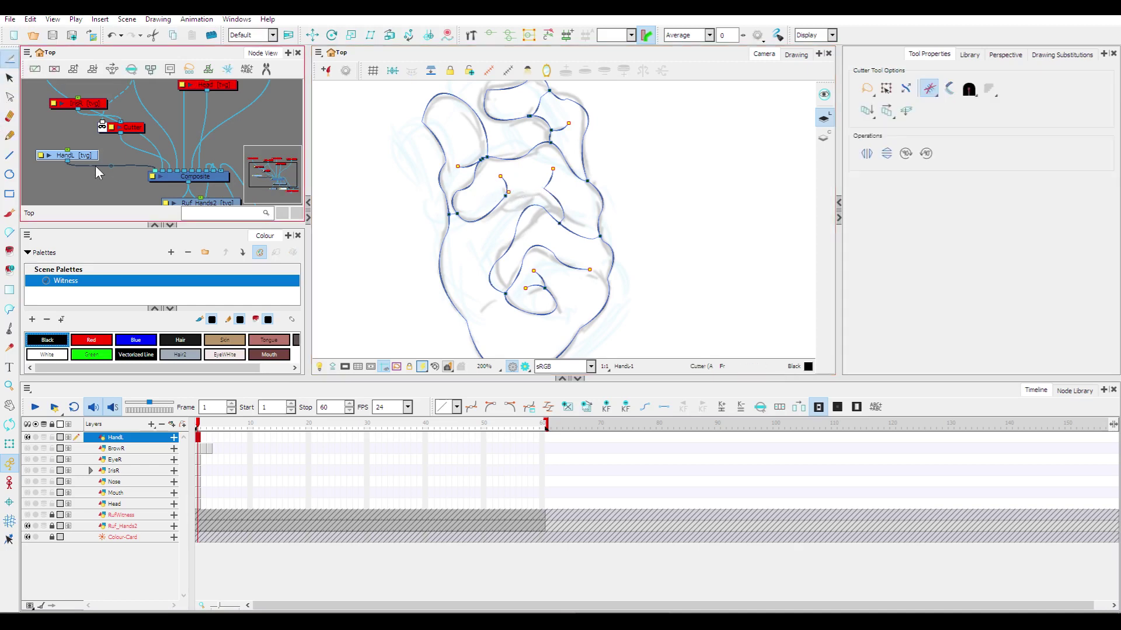
left_click(9, 154)
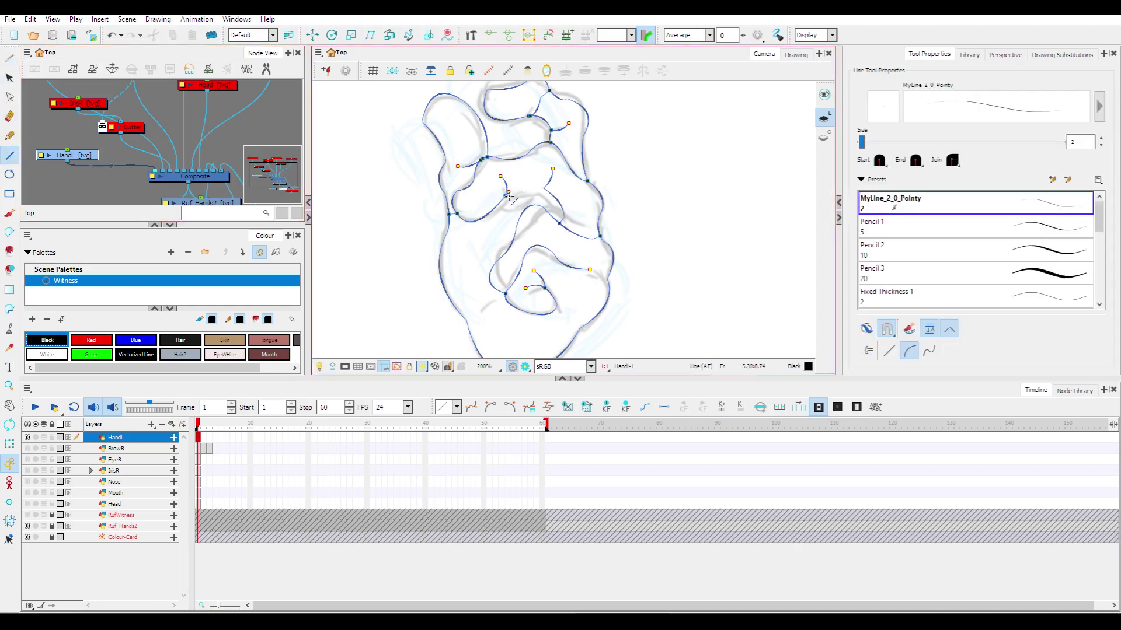
left_click_drag(508, 196, 545, 189)
Draw a short palm crease running inward from the lower outer edge of the curled hand.
scroll(645, 241, "down", 2)
scroll(540, 283, "up", 2)
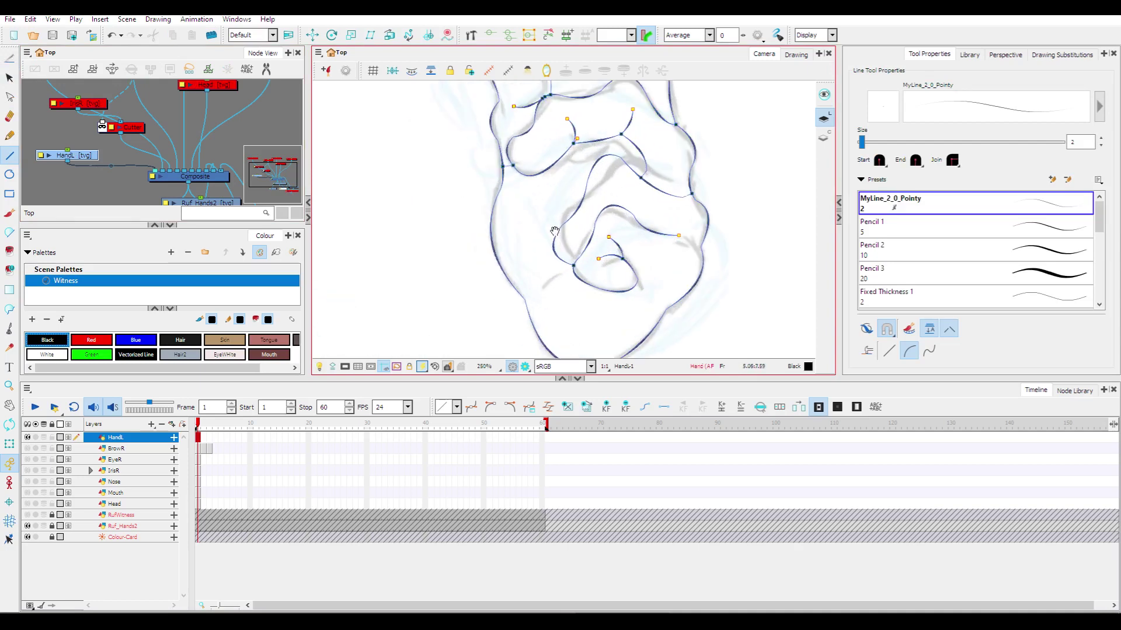
mouse_move(555, 226)
left_mouse_down()
mouse_move(557, 329)
mouse_move(555, 187)
left_mouse_up()
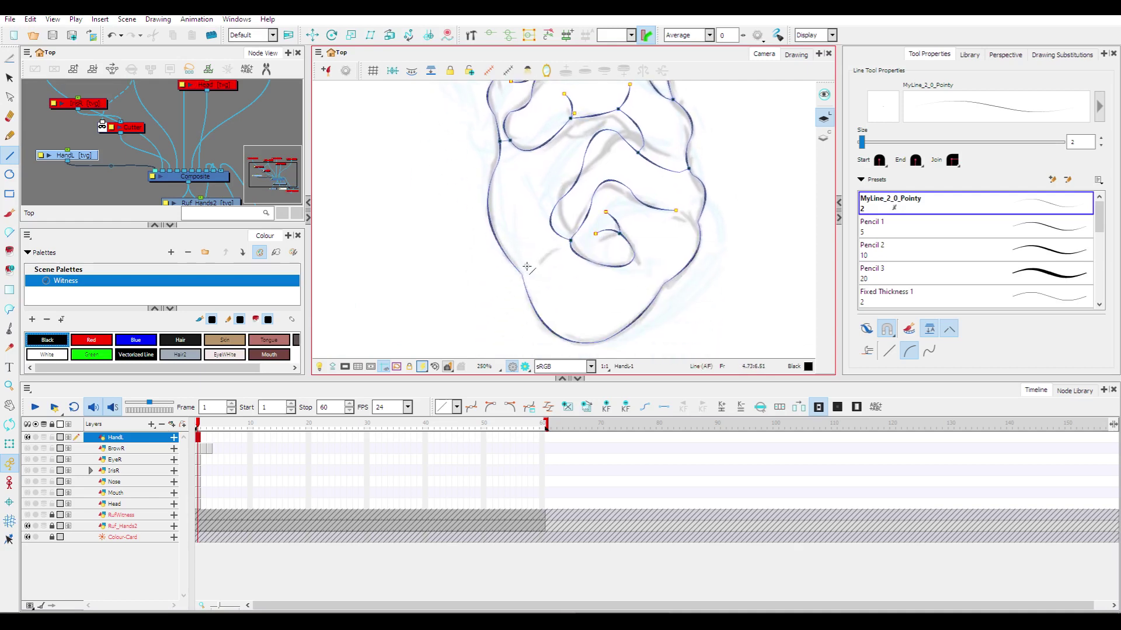
left_click_drag(529, 267, 562, 244)
scroll(589, 188, "down", 4)
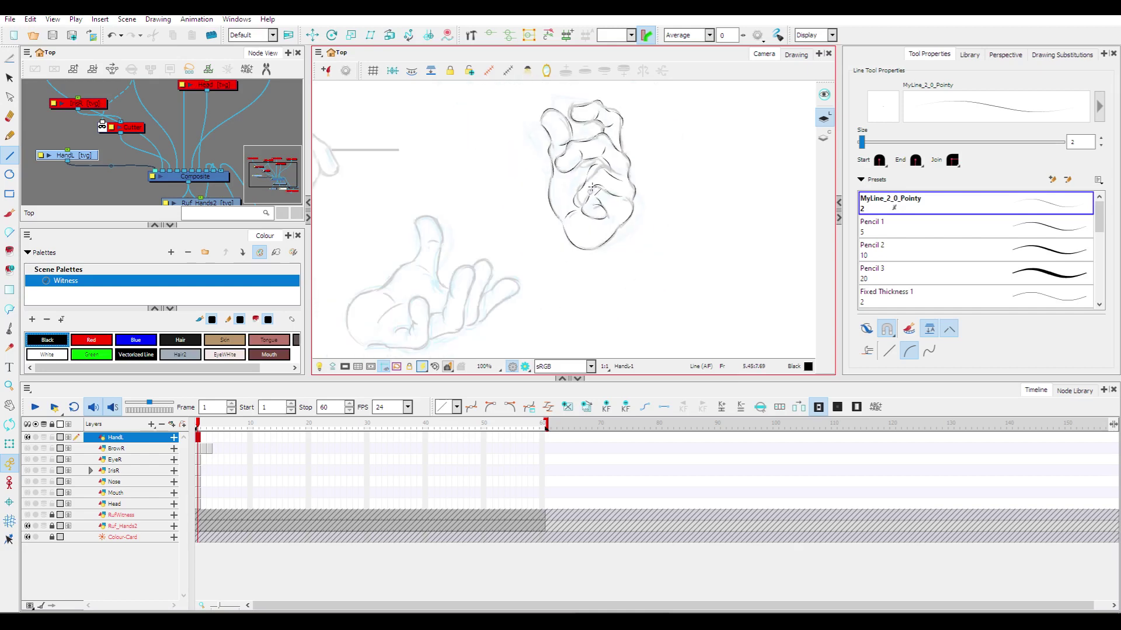
left_click_drag(594, 190, 596, 218)
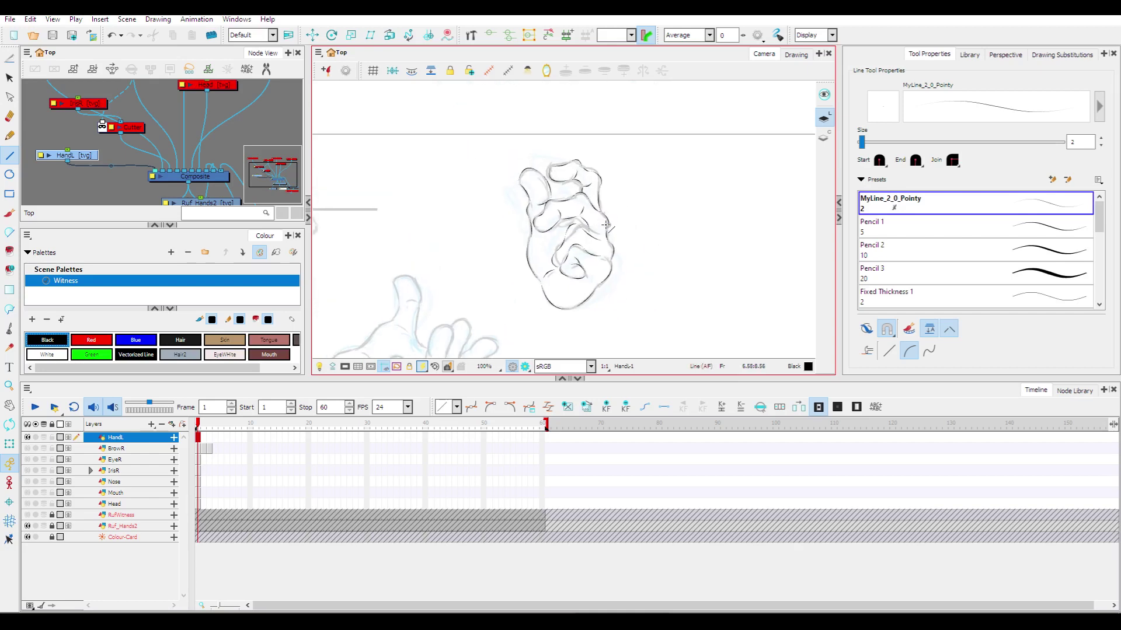
scroll(606, 224, "up", 2)
scroll(558, 267, "down", 1)
mouse_move(562, 273)
left_mouse_down()
mouse_move(600, 253)
mouse_move(576, 266)
left_mouse_up()
scroll(584, 269, "up", 3)
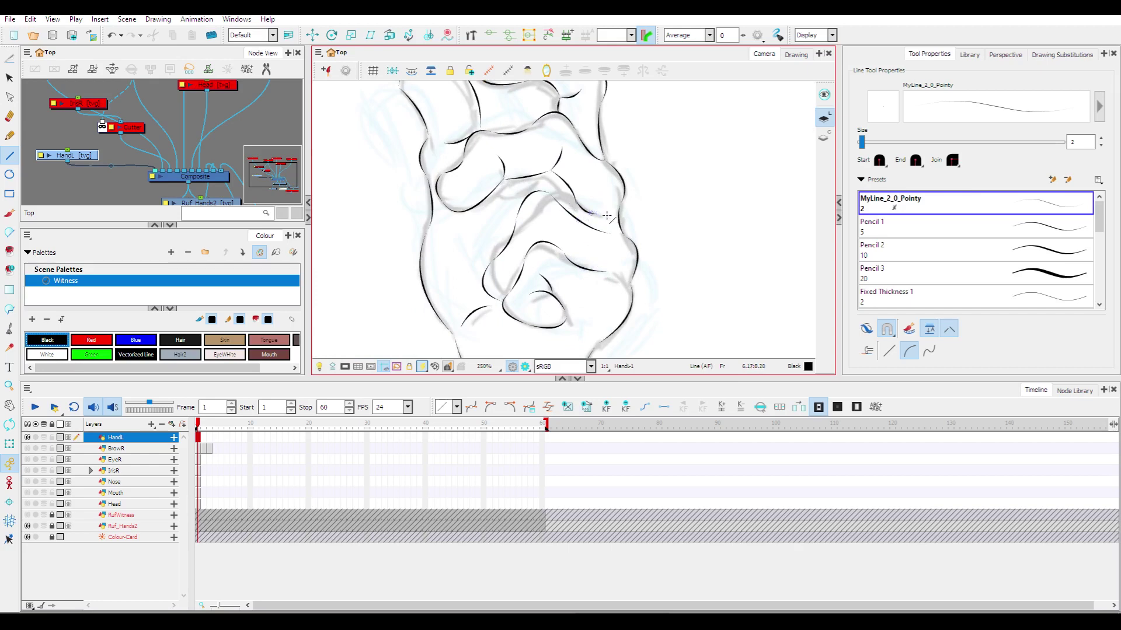
Fill the enclosed areas of the curled hand with the Skin colour using the Paint tool, from the fingers down to the palm.
scroll(645, 216, "down", 3)
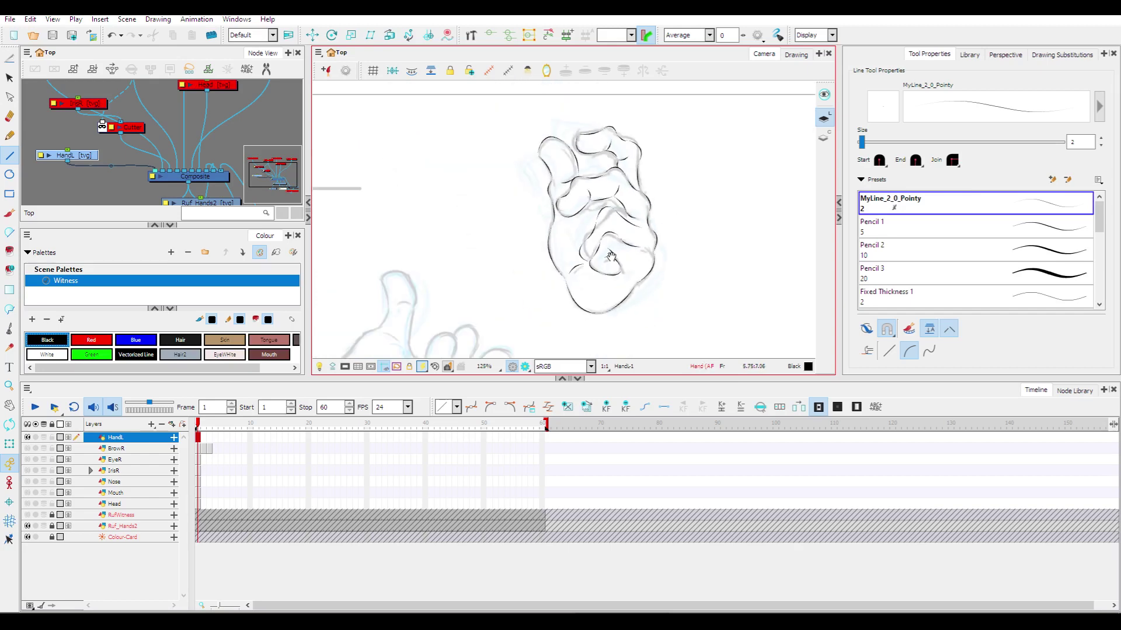
left_click_drag(611, 257, 712, 227)
scroll(544, 217, "down", 2)
left_click_drag(537, 227, 584, 228)
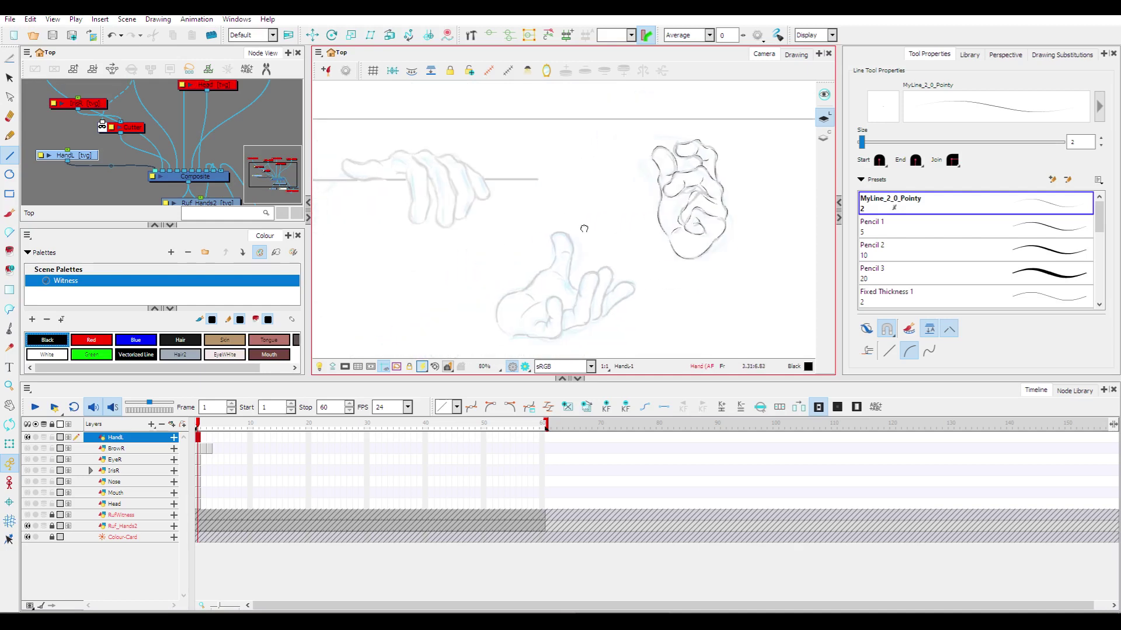
left_click(228, 338)
left_click(9, 252)
scroll(677, 195, "up", 2)
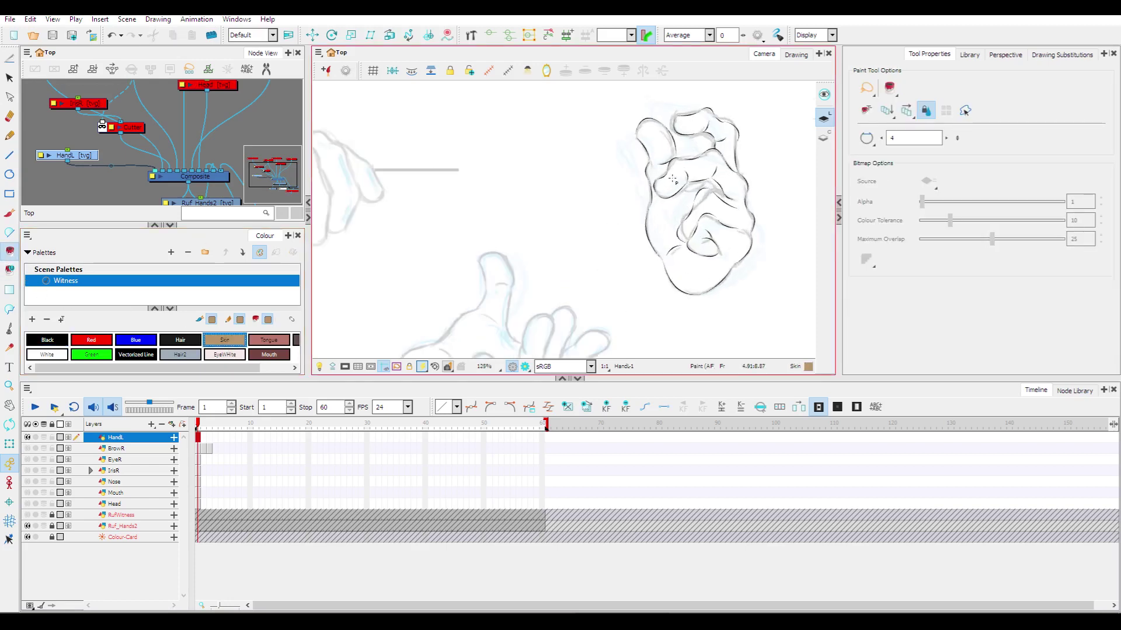
left_click(674, 179)
left_click(654, 133)
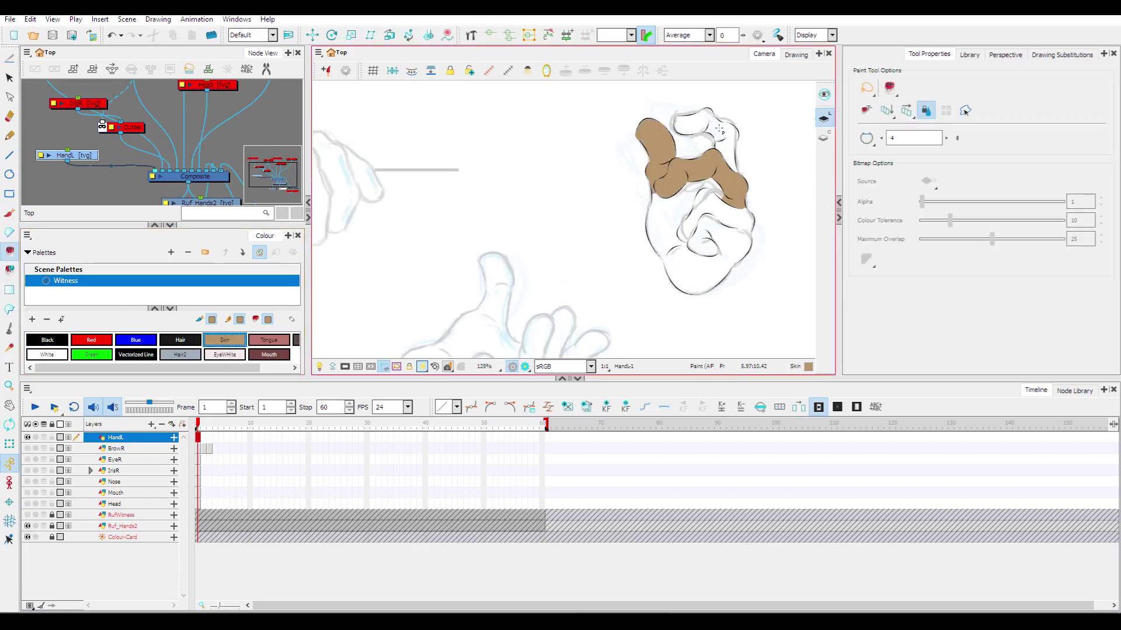
left_click(719, 128)
left_click(694, 125)
left_click(686, 221)
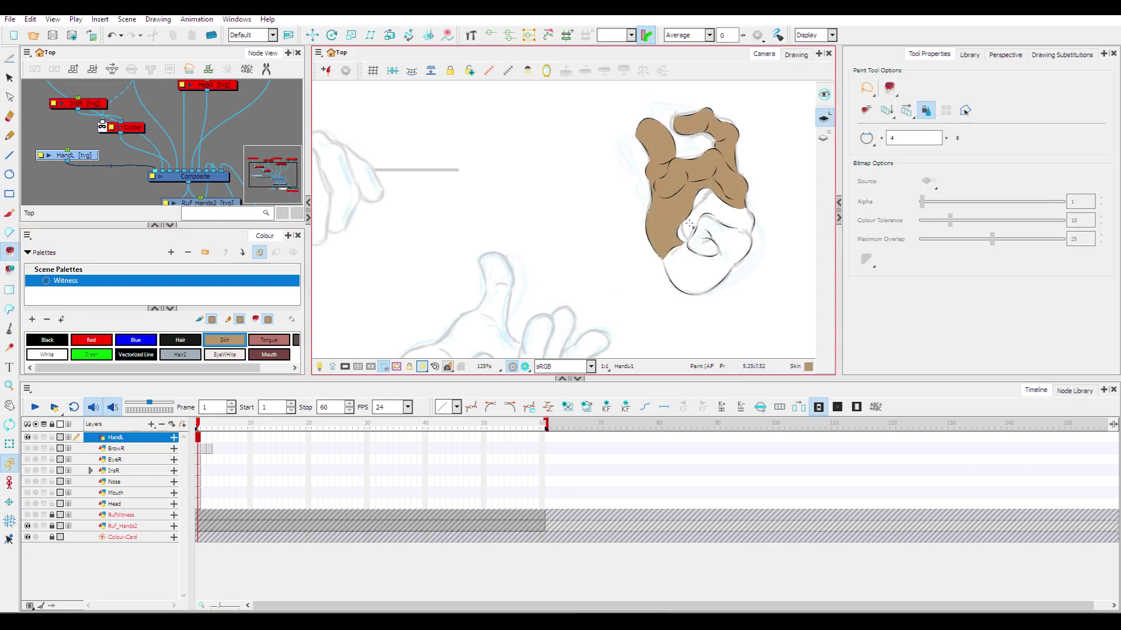
left_click(712, 216)
Undo the Skin fill covering the palm's outer side and the gap beneath the folded middle finger.
scroll(731, 231, "up", 5)
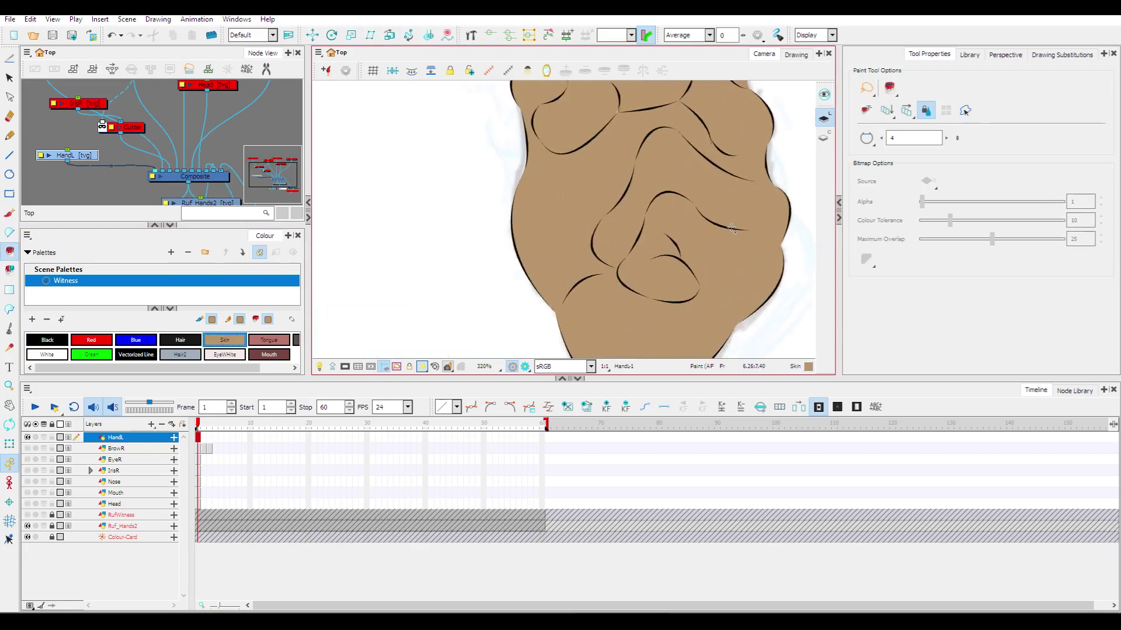
left_click_drag(658, 221, 688, 313)
key("ctrl+z")
key("ctrl+z")
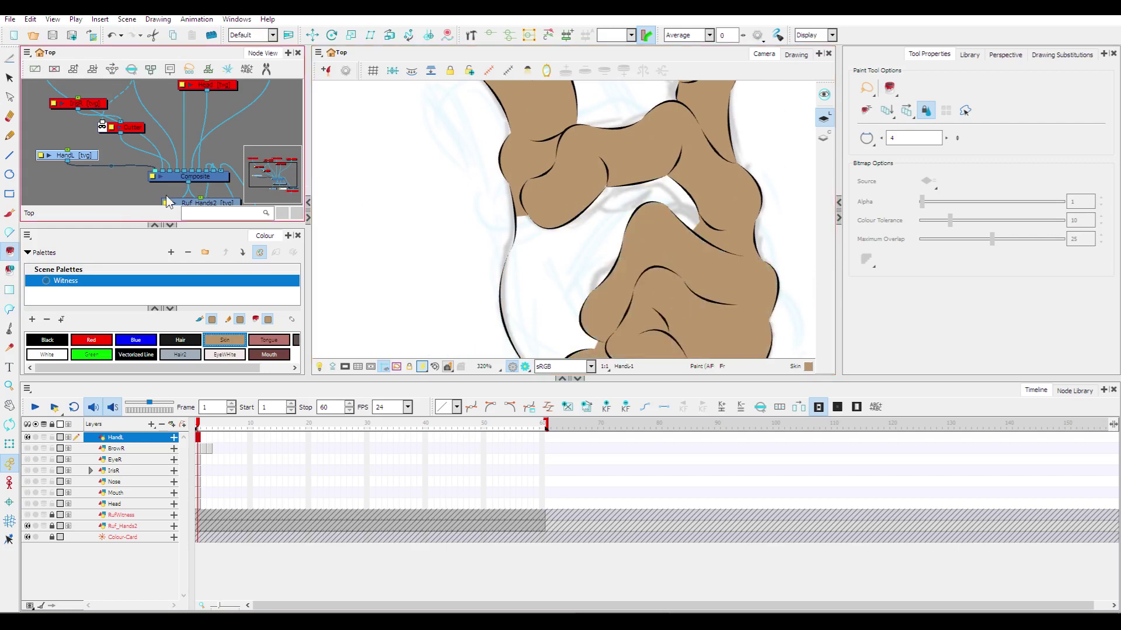
Draw a curved black line beneath the folded middle finger to close the open gap off from the palm.
left_click(51, 340)
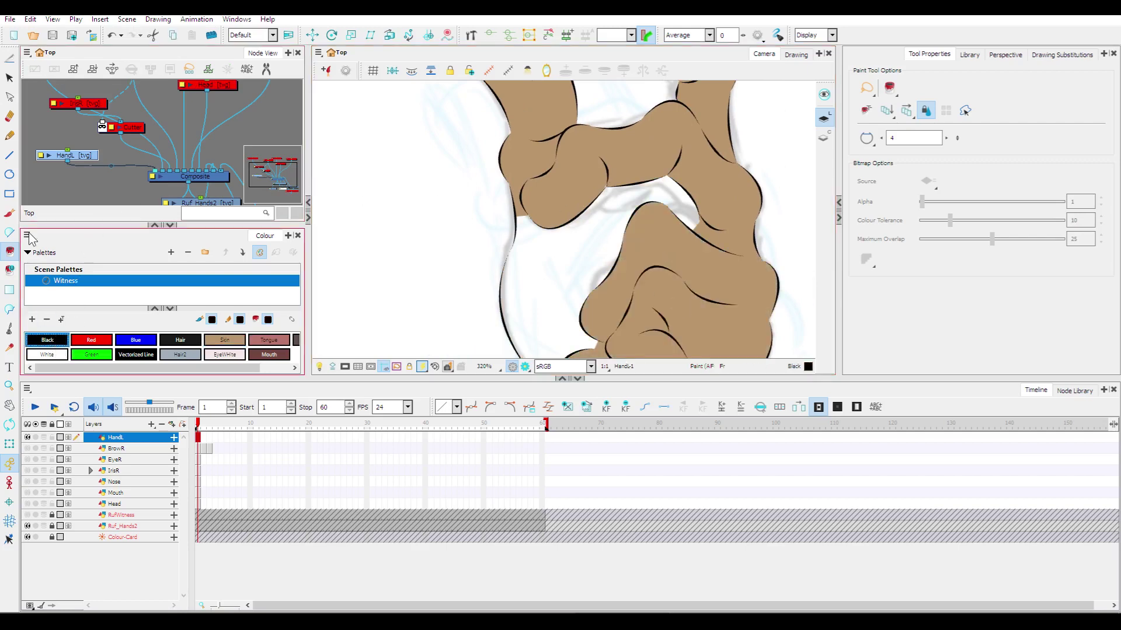
left_click(9, 155)
scroll(617, 193, "up", 2)
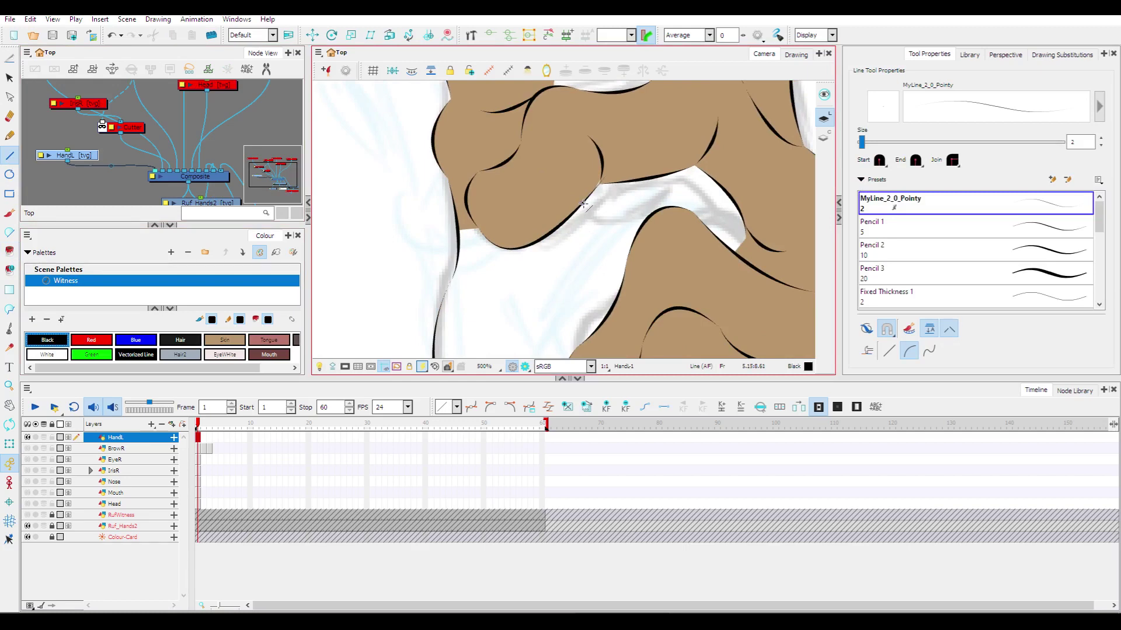
key("k")
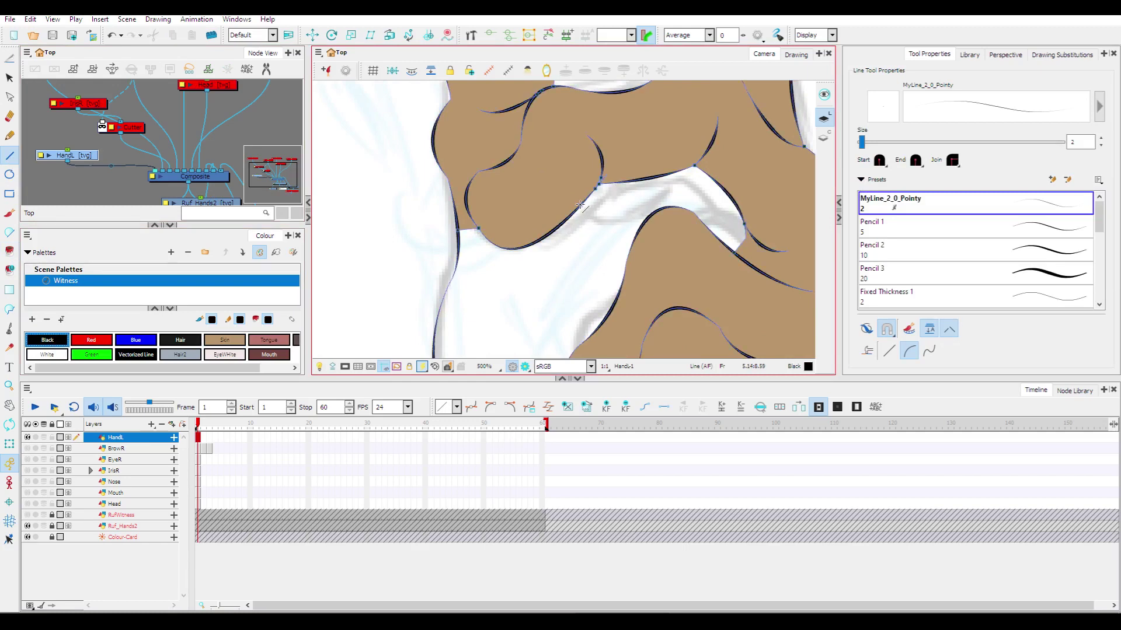
mouse_move(581, 204)
left_mouse_down()
mouse_move(666, 201)
mouse_move(718, 180)
mouse_move(595, 231)
left_mouse_up()
left_click(582, 241)
Fill the palm and the small area beside the closed-off gap with Skin, leaving the gap itself unpainted.
left_click(9, 250)
left_click(222, 341)
left_click(582, 278)
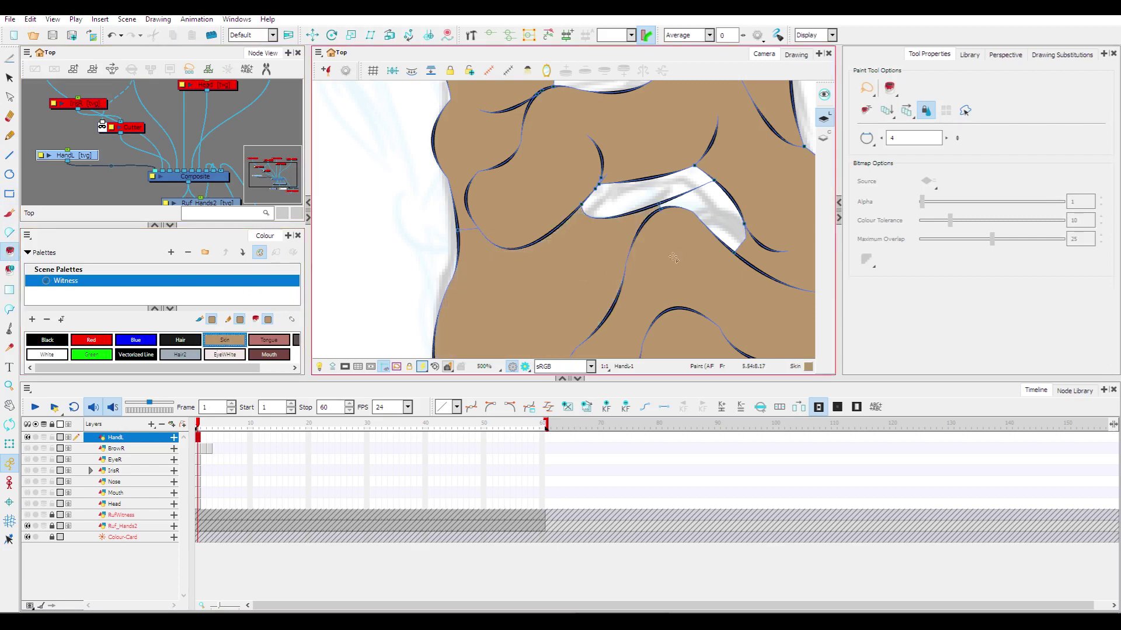
left_click(709, 205)
scroll(709, 204, "down", 5)
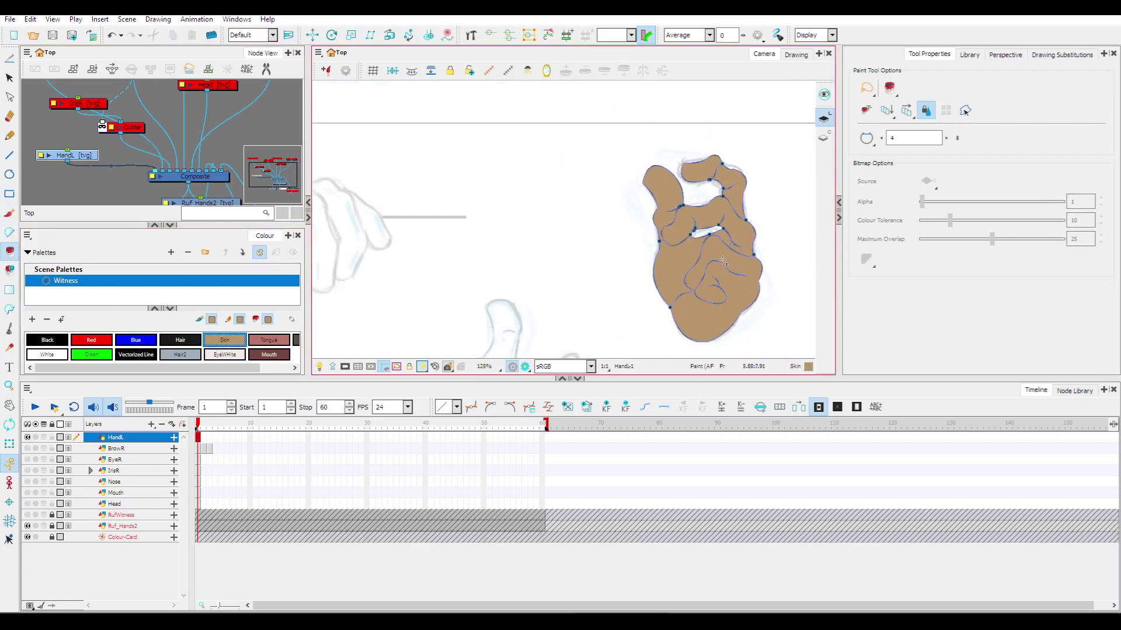
left_click_drag(713, 270, 592, 239)
key("k")
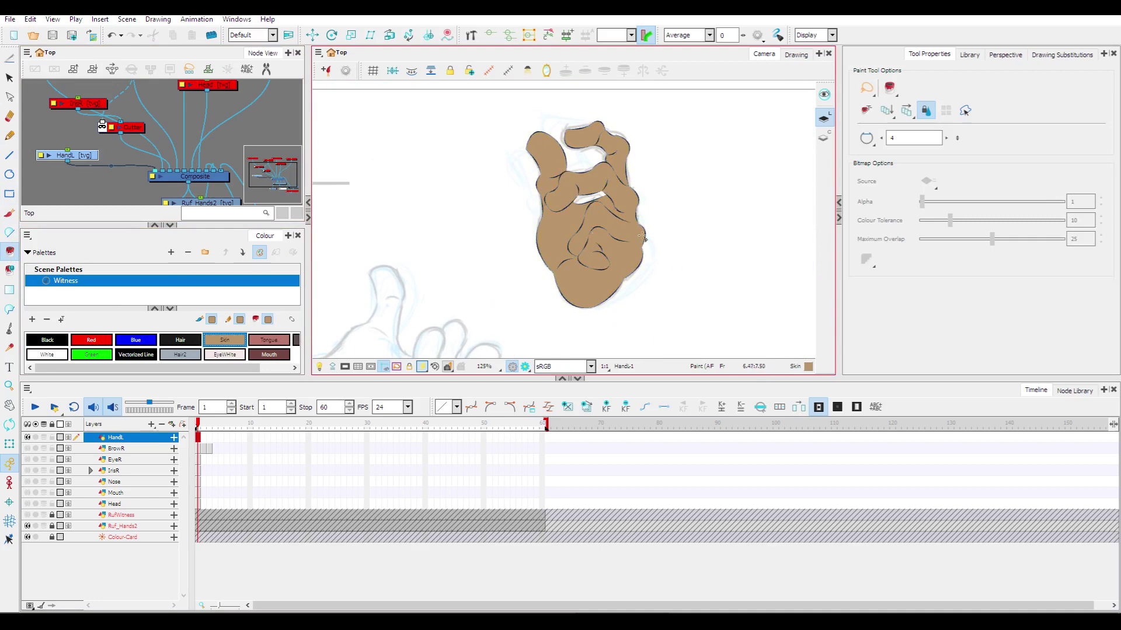
Switch to the render preview and examine the curled hand's lines and fills at several magnifications.
left_click(524, 366)
scroll(696, 249, "up", 1)
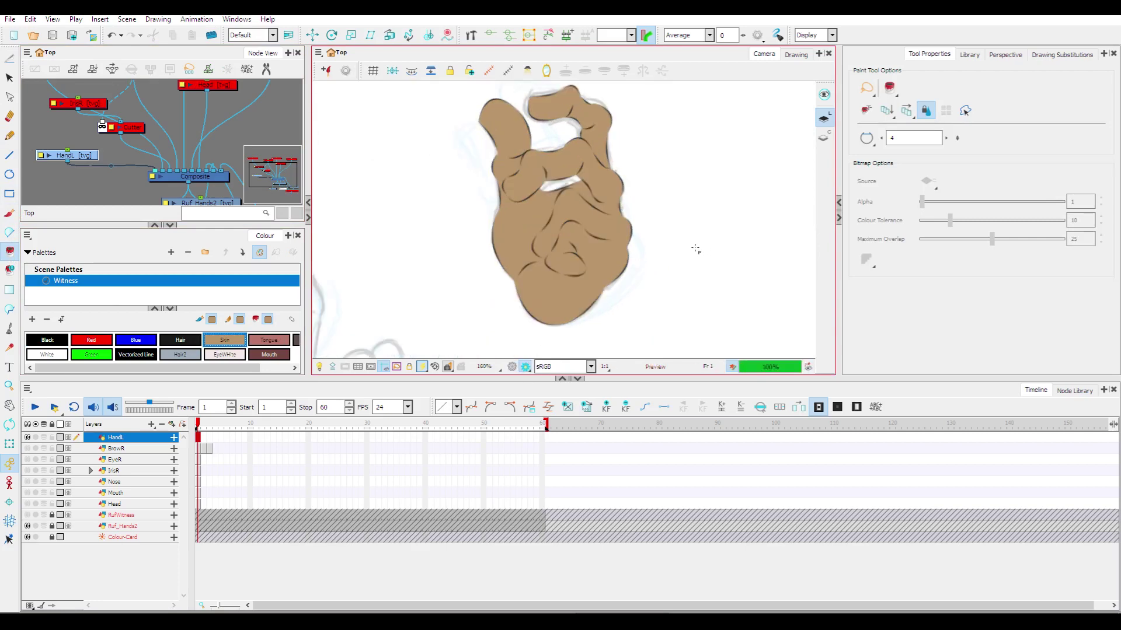
scroll(692, 249, "up", 1)
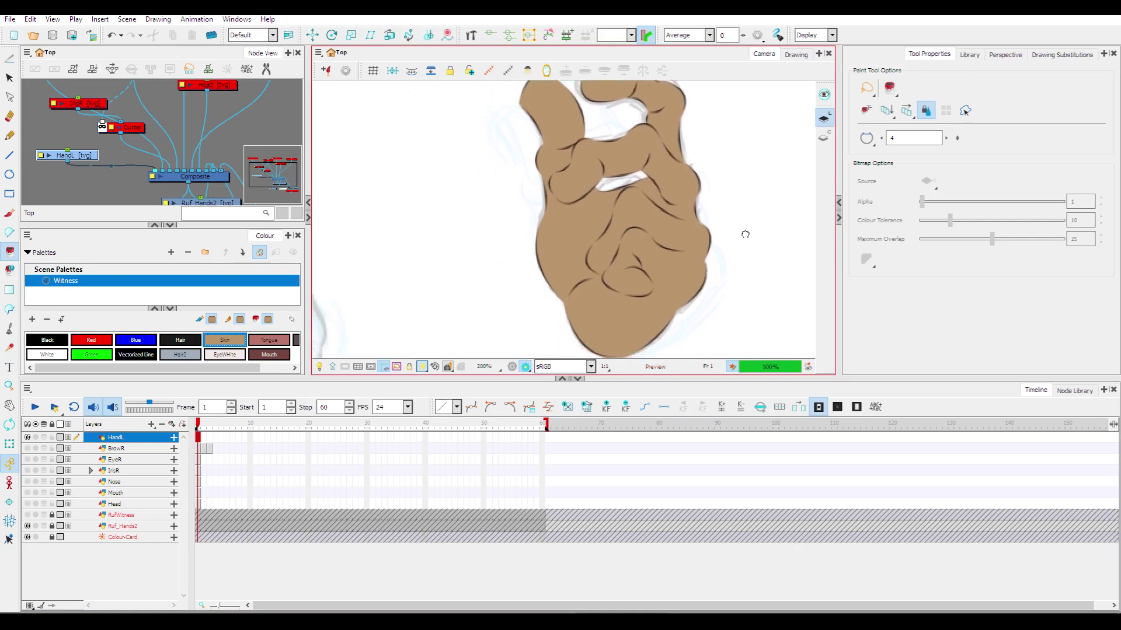
scroll(753, 220, "down", 2)
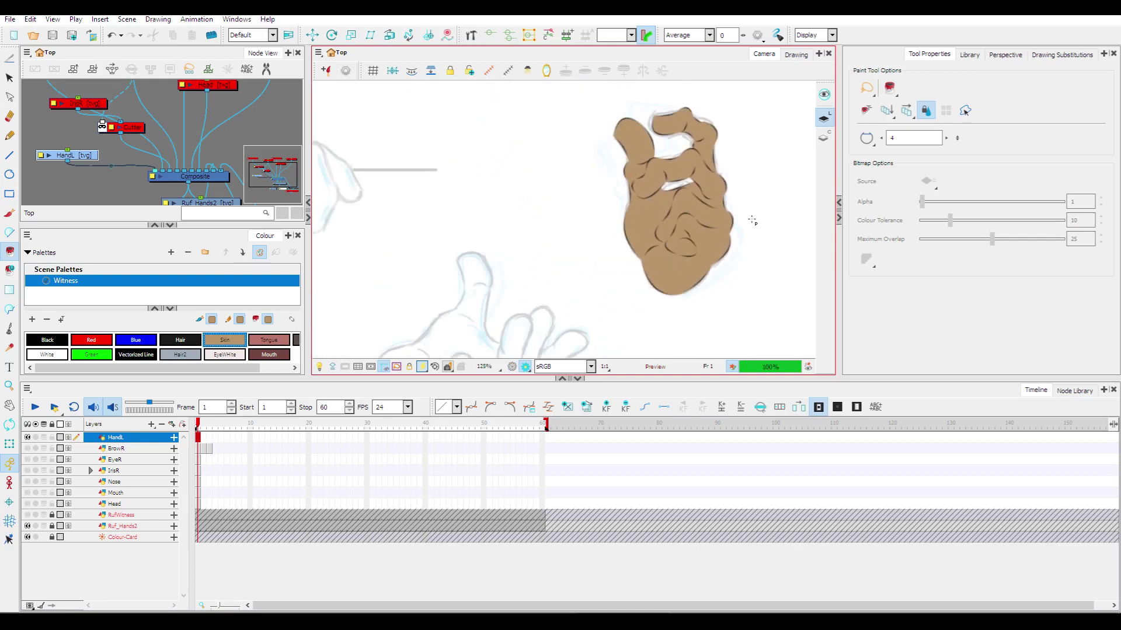
scroll(753, 219, "down", 1)
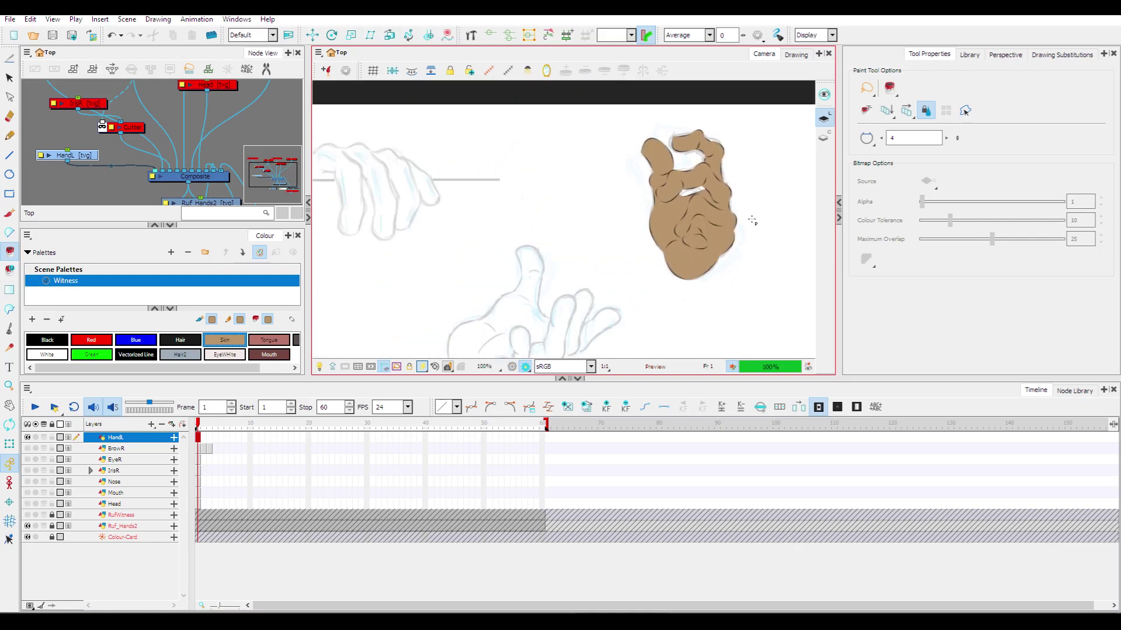
scroll(753, 219, "up", 2)
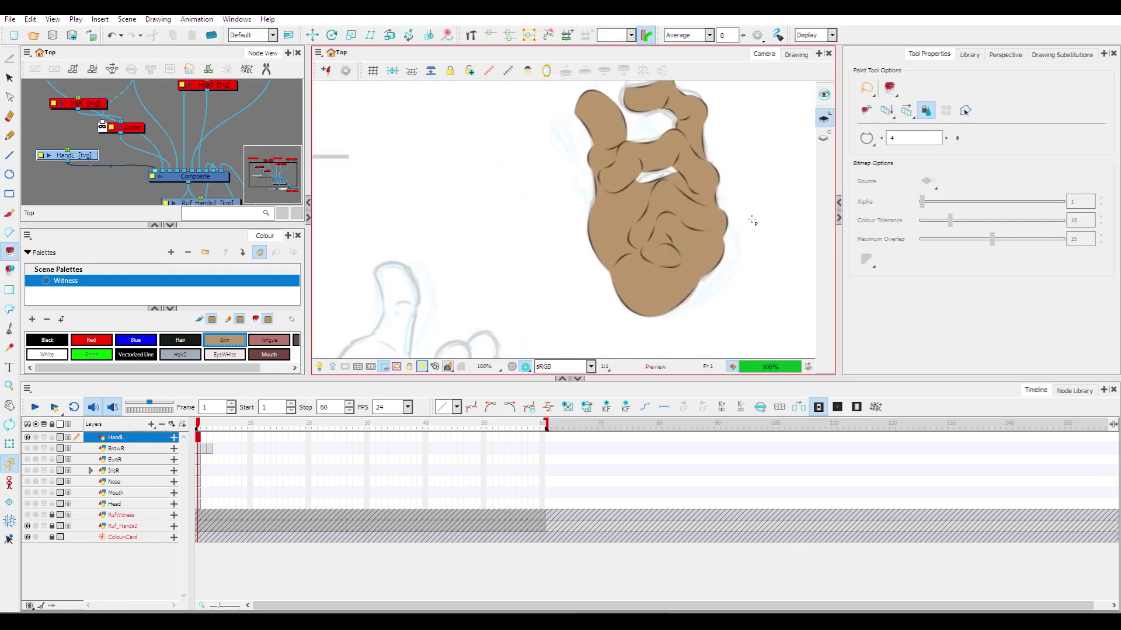
scroll(740, 218, "up", 4)
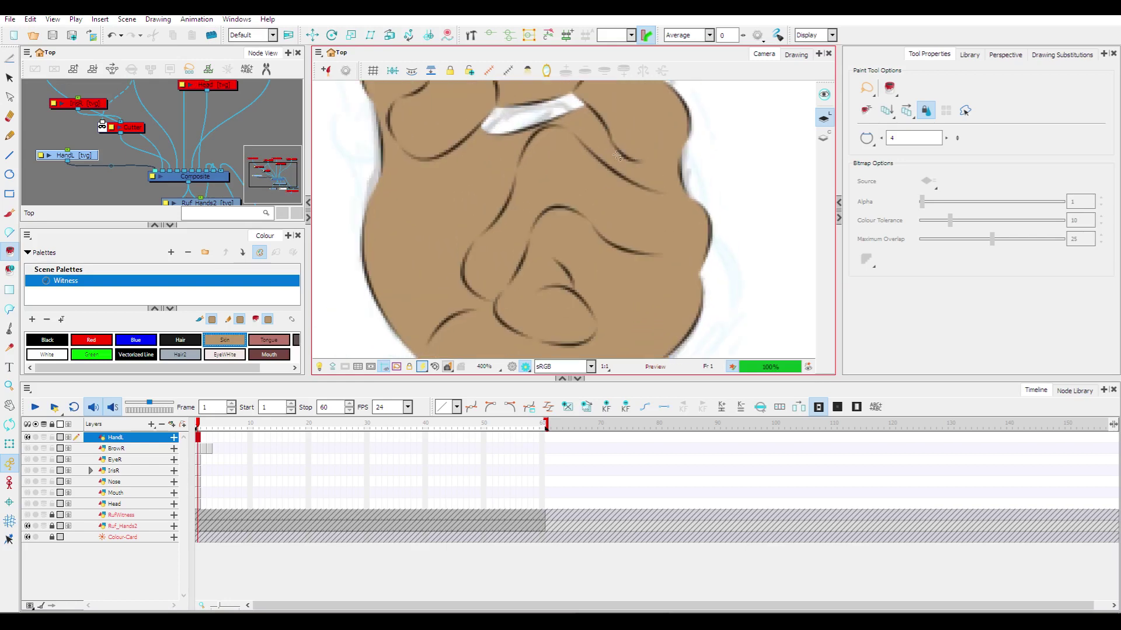
Try to cut away the lower end of the short crease running down from the gap on the curled hand.
left_click(9, 59)
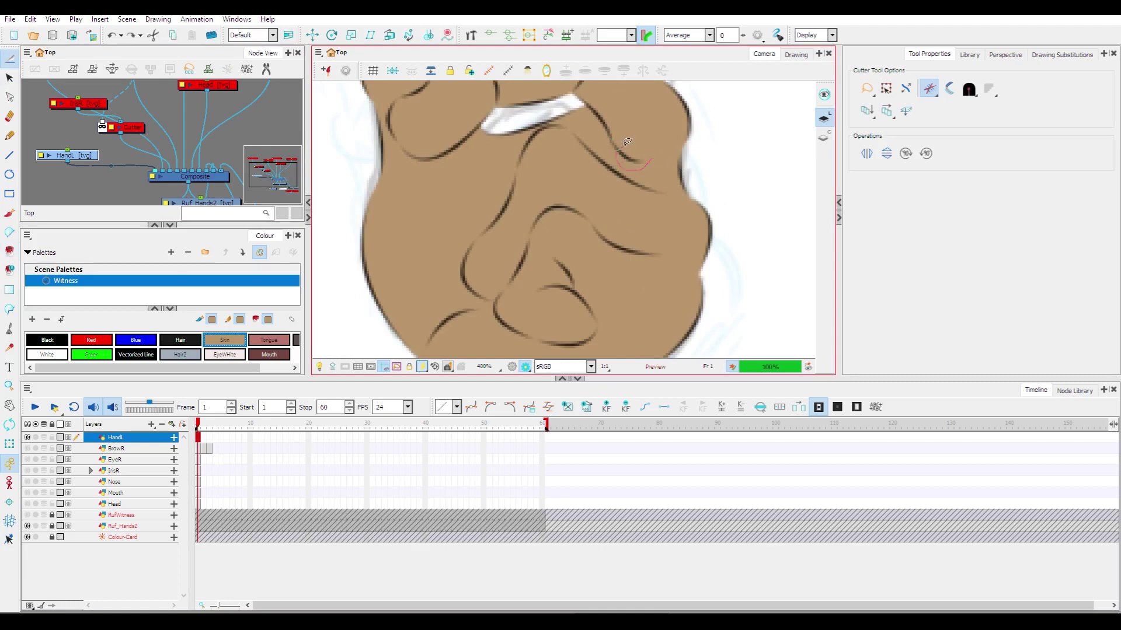
left_click_drag(626, 142, 618, 145)
key("Delete")
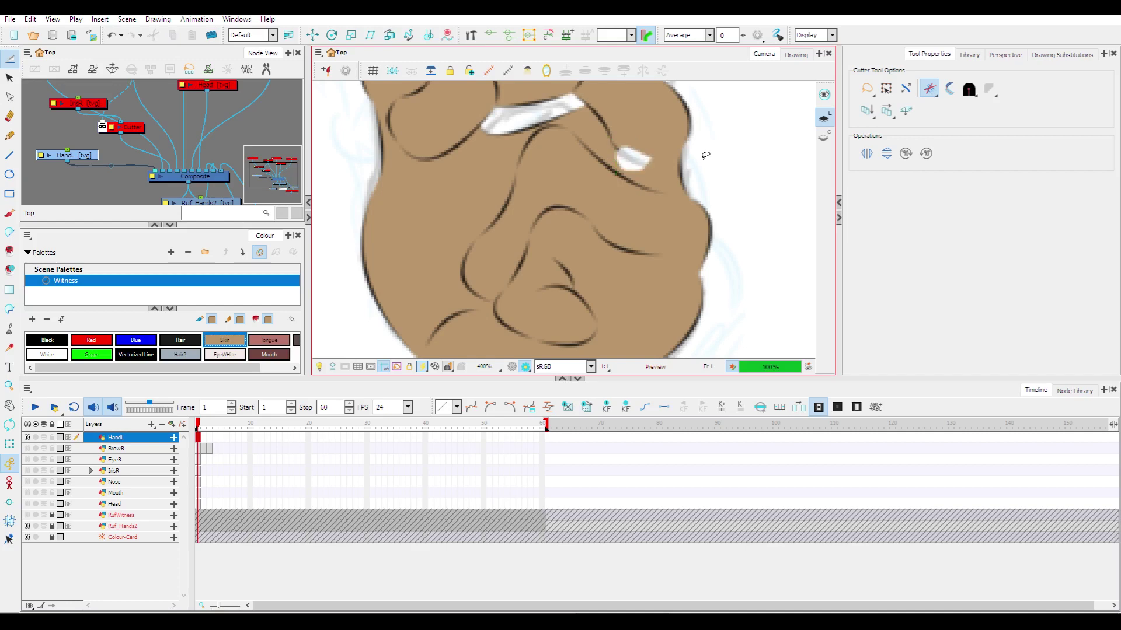
key("ctrl+z")
key("alt+s")
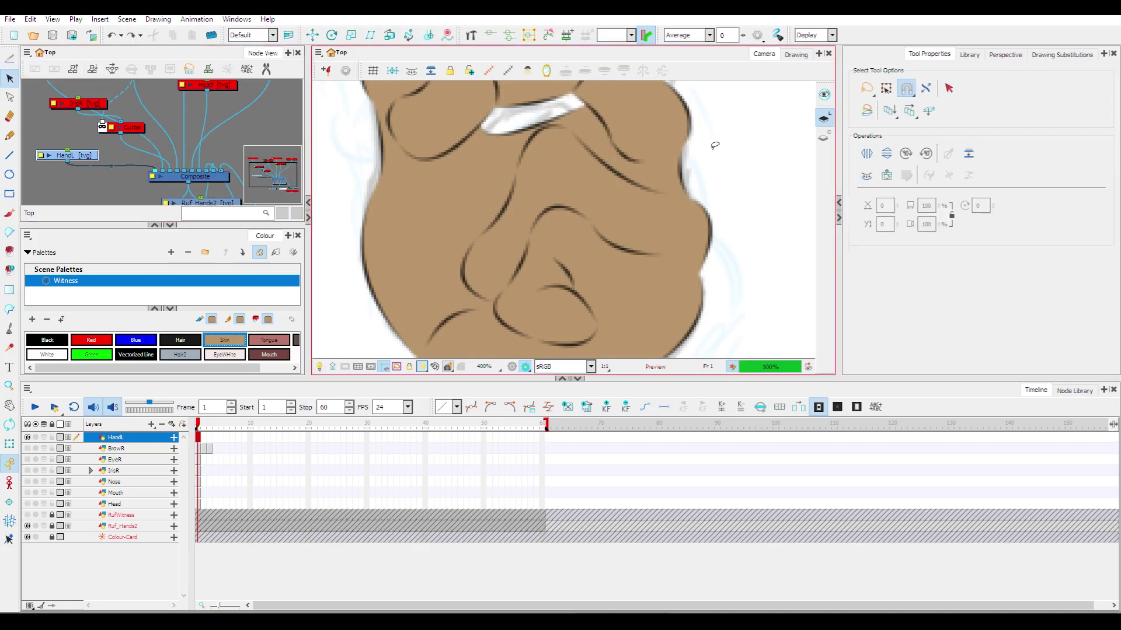
left_click(626, 154)
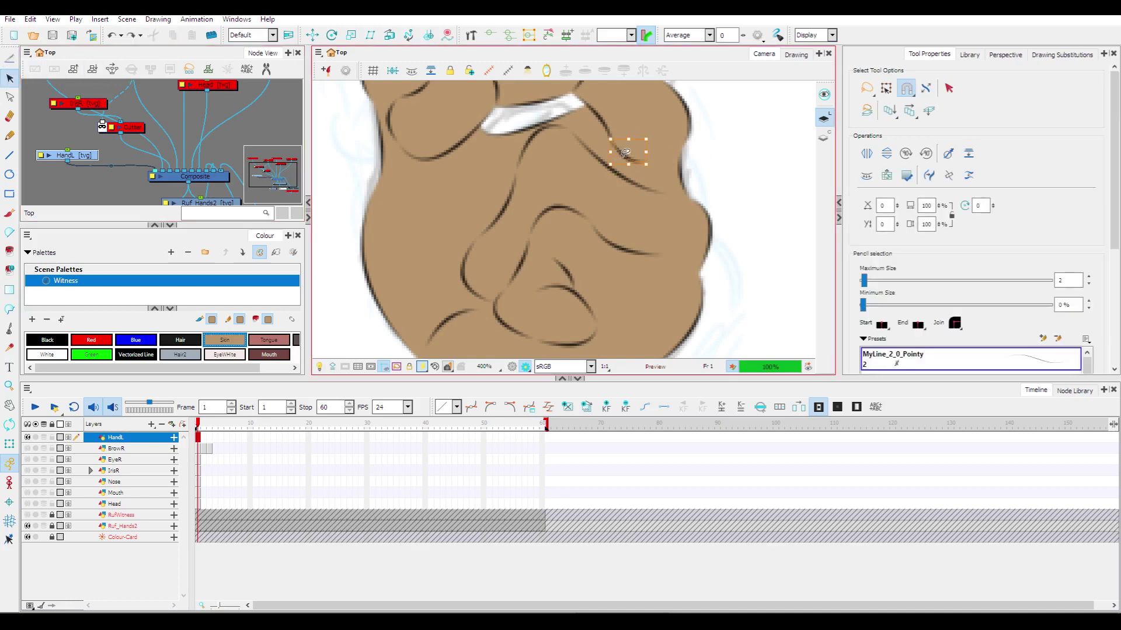
left_click(701, 147)
Leave the render preview and trace the outer curve at the base of the open hand's thumb with a black line.
scroll(729, 169, "down", 4)
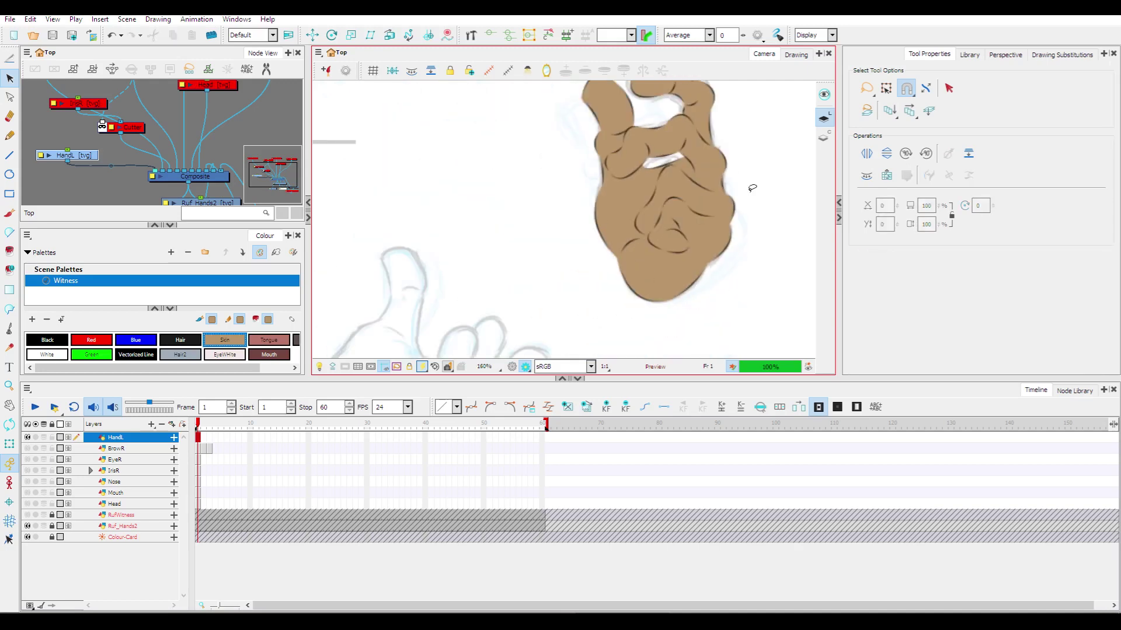
scroll(726, 188, "down", 3)
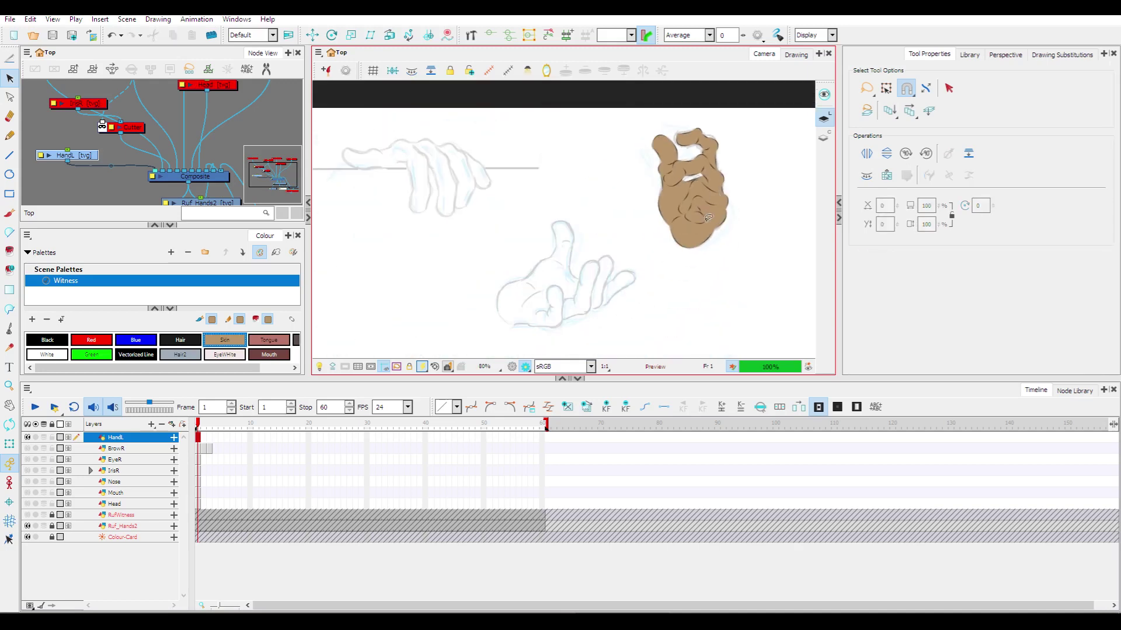
scroll(607, 245, "up", 3)
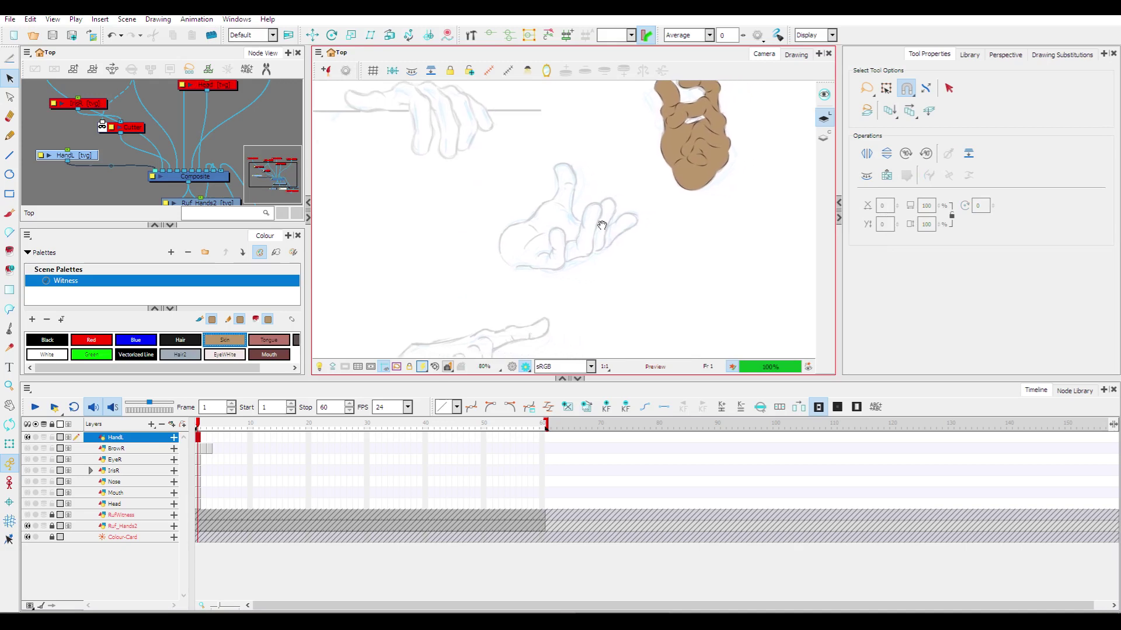
left_click(49, 340)
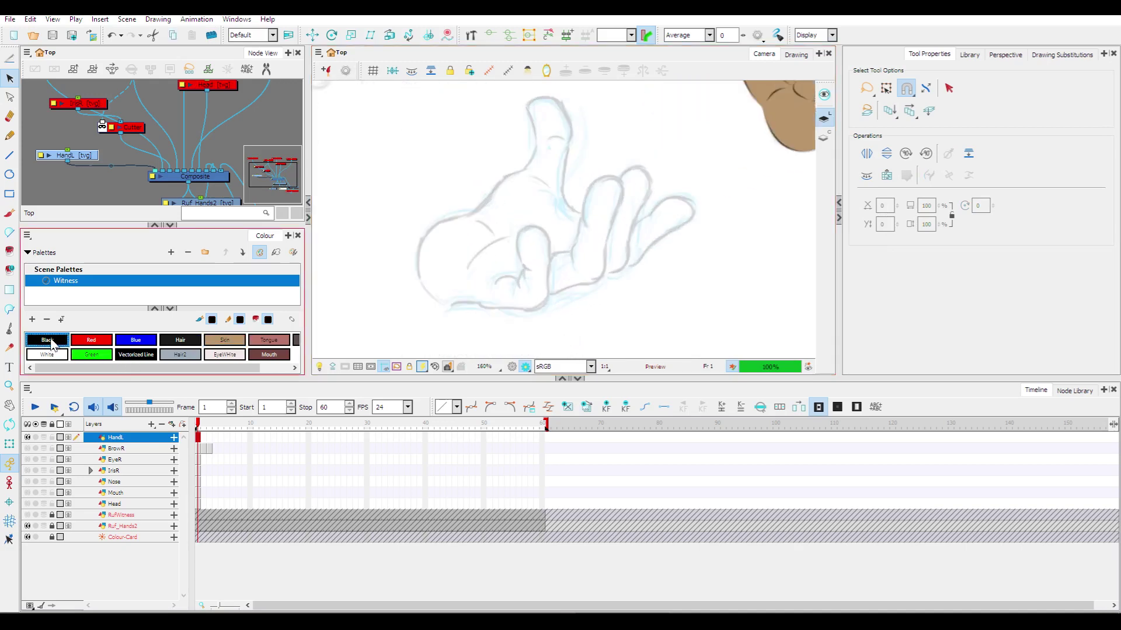
left_click(10, 156)
left_click_drag(529, 149, 477, 183)
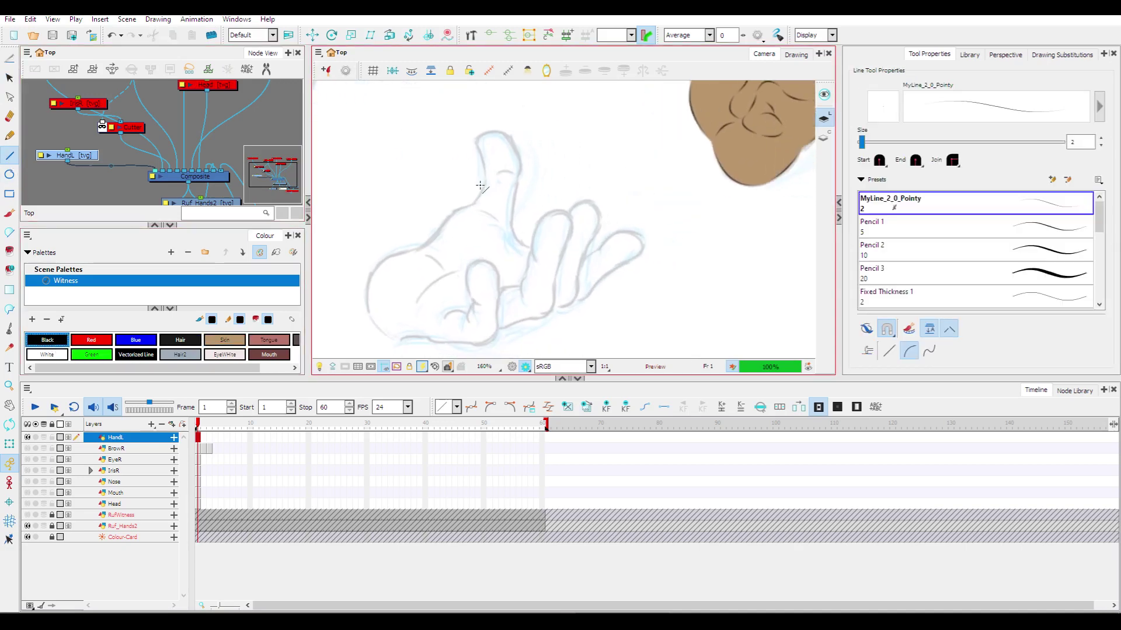
scroll(481, 186, "down", 4)
scroll(481, 190, "up", 4)
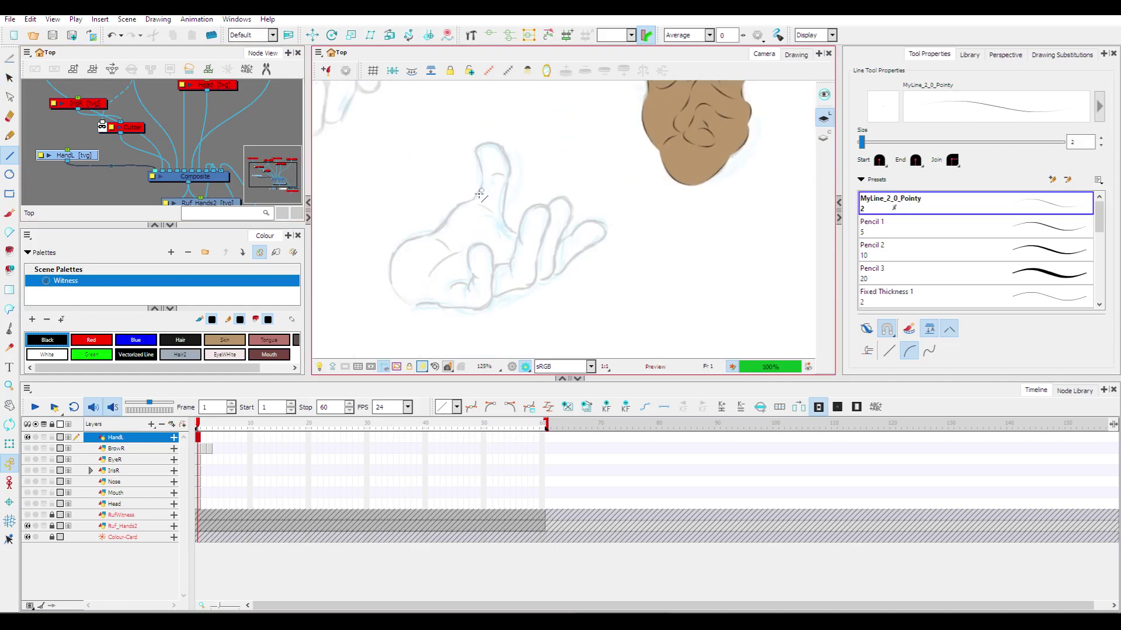
scroll(459, 234, "down", 1)
left_click_drag(457, 243, 528, 226)
scroll(503, 240, "up", 1)
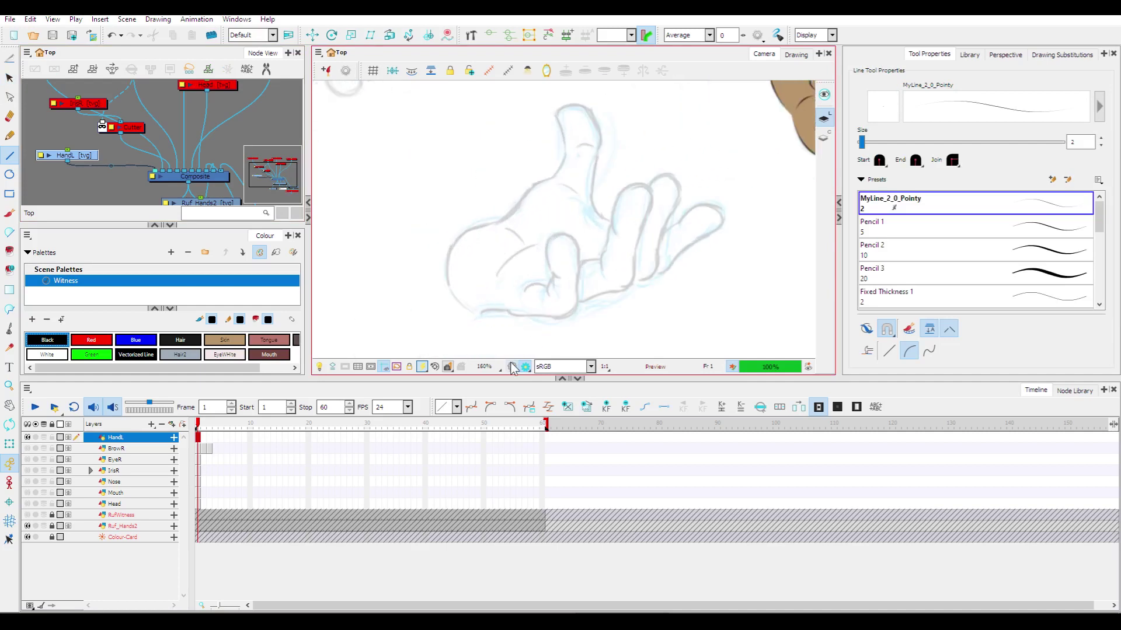
mouse_move(505, 220)
left_mouse_down()
mouse_move(554, 174)
mouse_move(529, 175)
left_mouse_up()
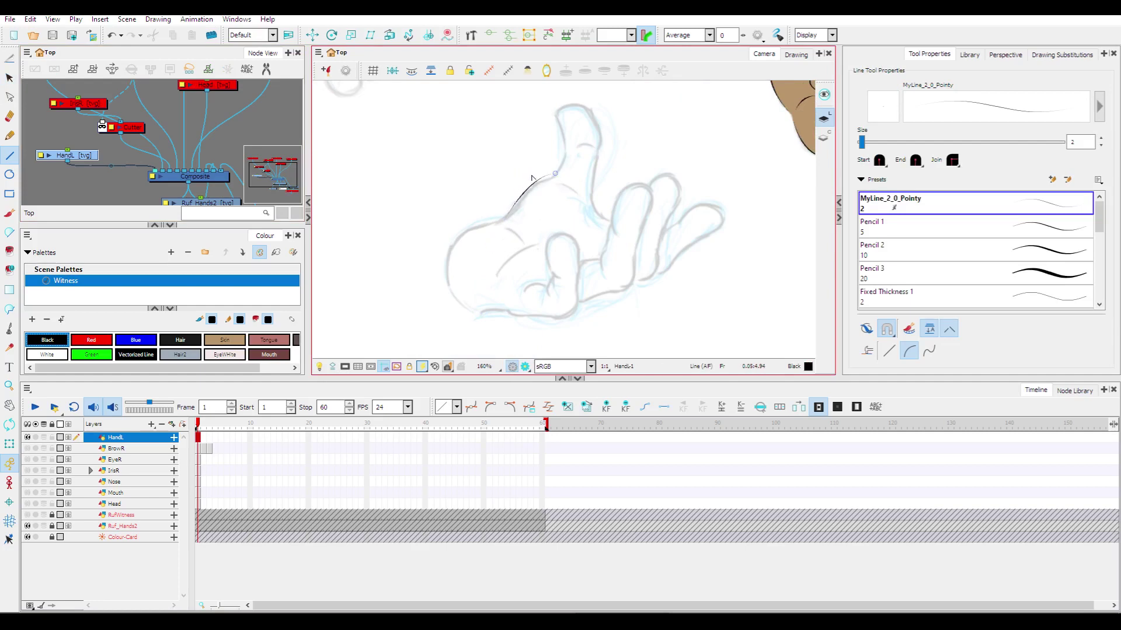
scroll(456, 255, "up", 3)
mouse_move(441, 261)
left_mouse_down()
mouse_move(532, 184)
mouse_move(493, 178)
left_mouse_up()
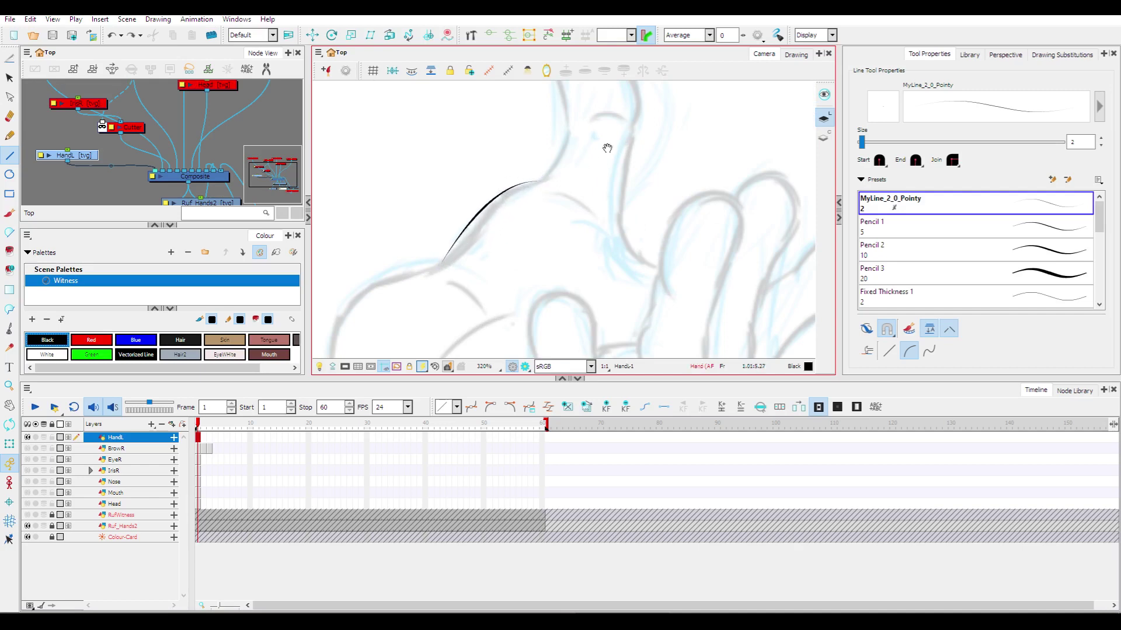
Trace the open hand's thumb up its outer edge, around the rounded tip and along the short joint crease.
left_click_drag(579, 156, 572, 231)
mouse_move(544, 146)
left_mouse_down()
mouse_move(561, 203)
mouse_move(555, 161)
mouse_move(594, 141)
mouse_move(615, 148)
mouse_move(625, 216)
left_mouse_up()
left_click(615, 147)
left_click(640, 190)
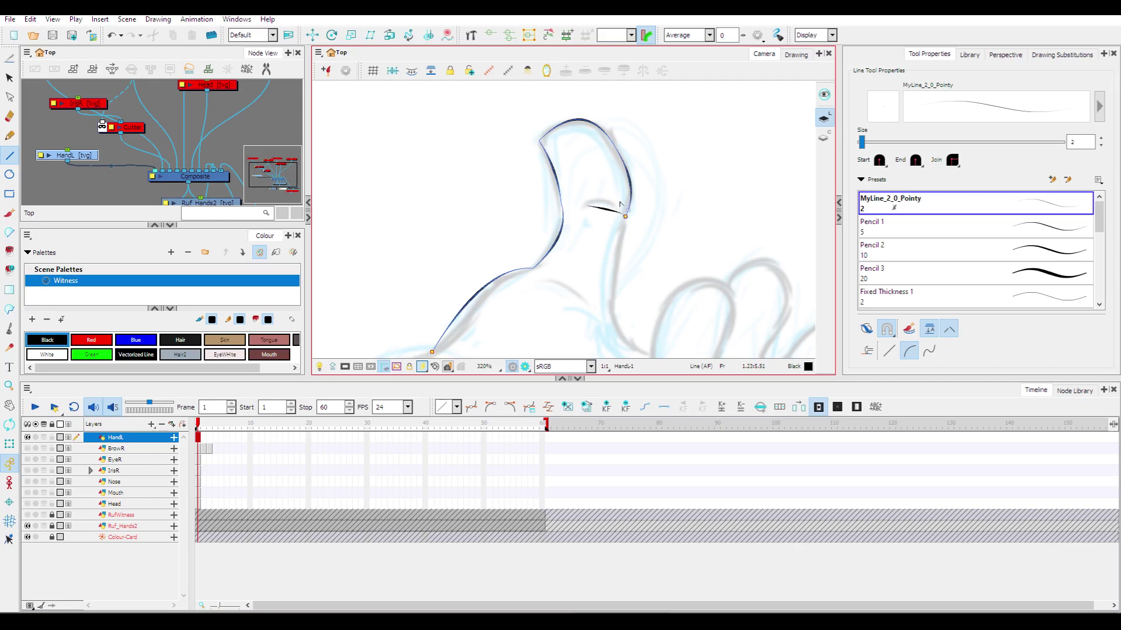
left_click(614, 190)
Trace the thumb's inner edge as a slightly curved line from the joint crease down towards the palm.
key("space")
left_click_drag(641, 287, 616, 120)
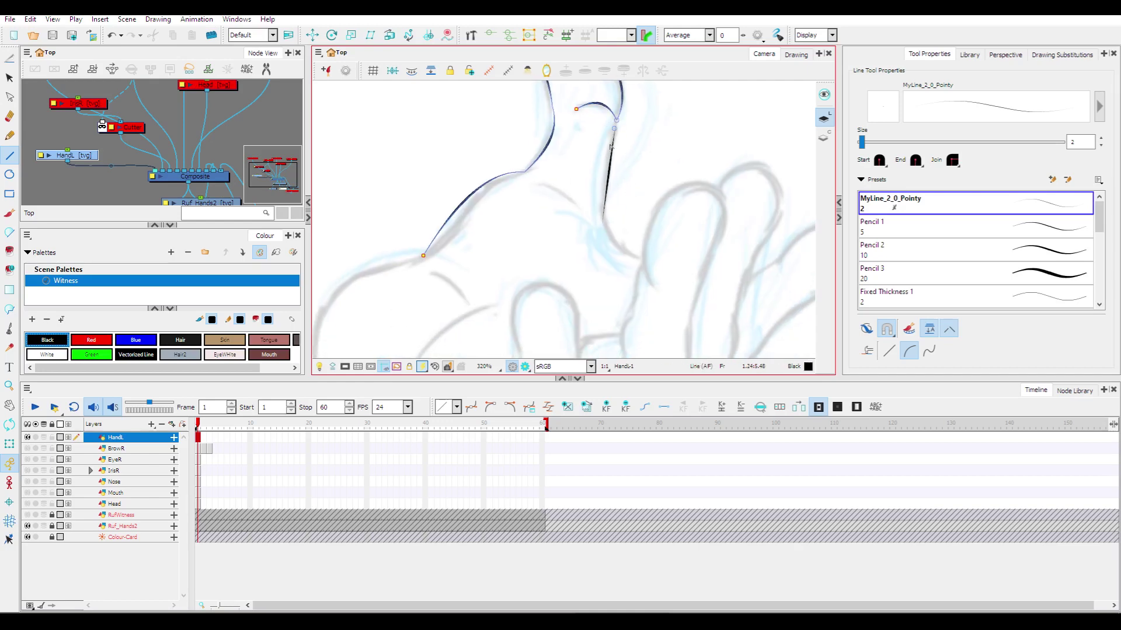
left_click(602, 174)
key("space")
mouse_move(630, 200)
left_mouse_down()
mouse_move(611, 143)
mouse_move(627, 165)
left_mouse_up()
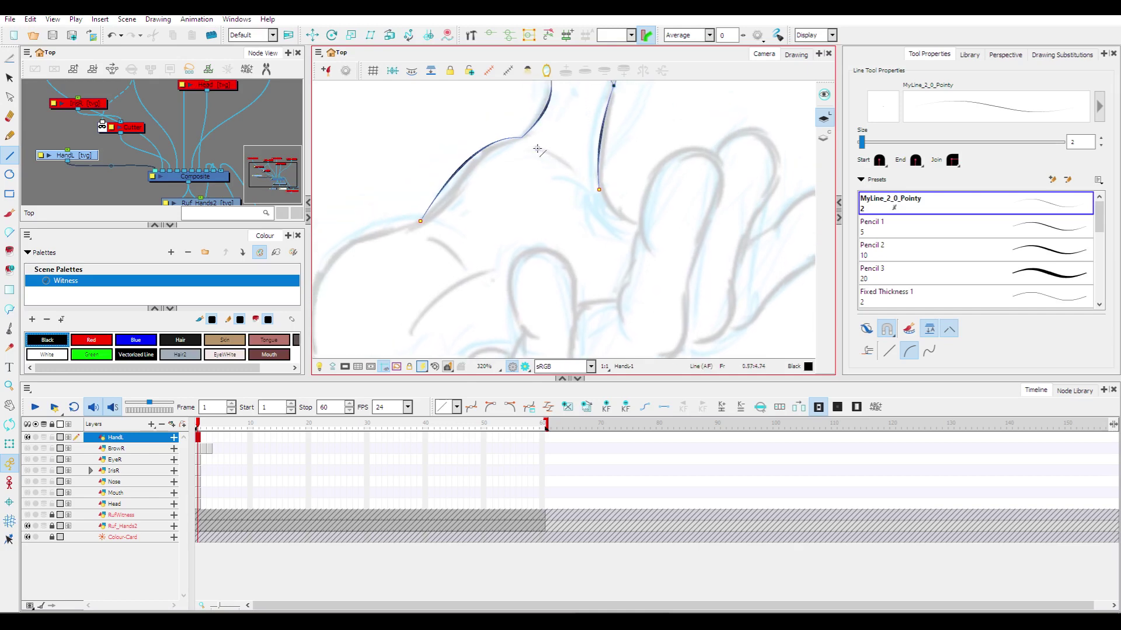
Trace the short curved crease on the palm below the open hand's thumb.
mouse_move(539, 150)
left_mouse_down()
mouse_move(586, 182)
mouse_move(475, 117)
left_mouse_up()
left_click(572, 155)
key("space")
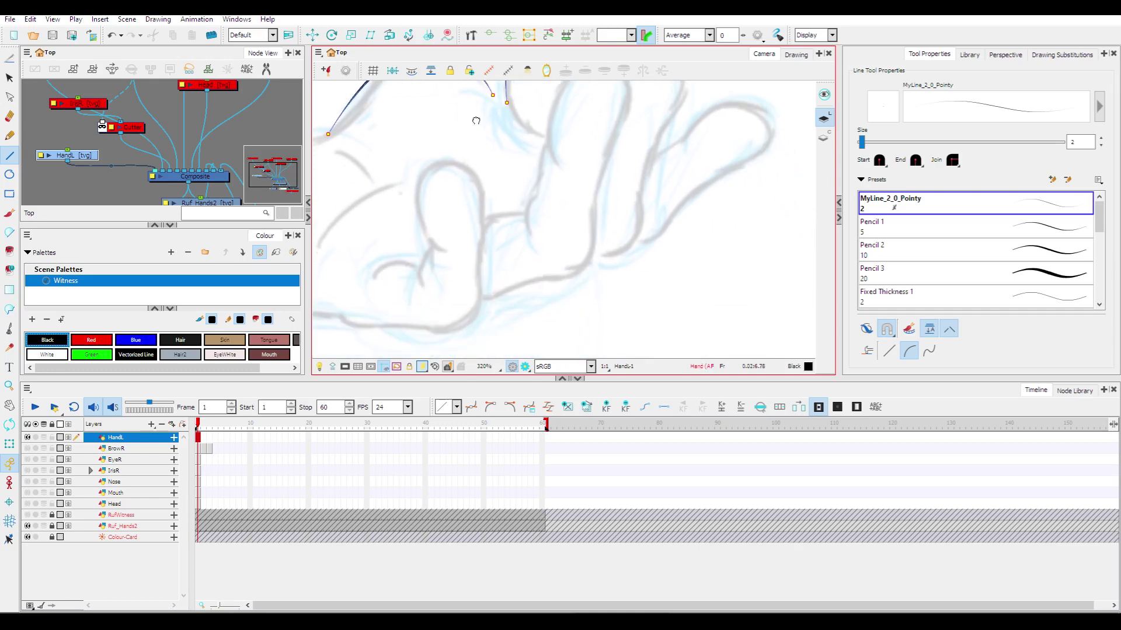
Trace the palm's lower edge from the heel, around the curled finger's base and up to the side of the next finger.
scroll(505, 174, "down", 2)
key("space")
left_click_drag(494, 188, 629, 206)
scroll(629, 206, "up", 1)
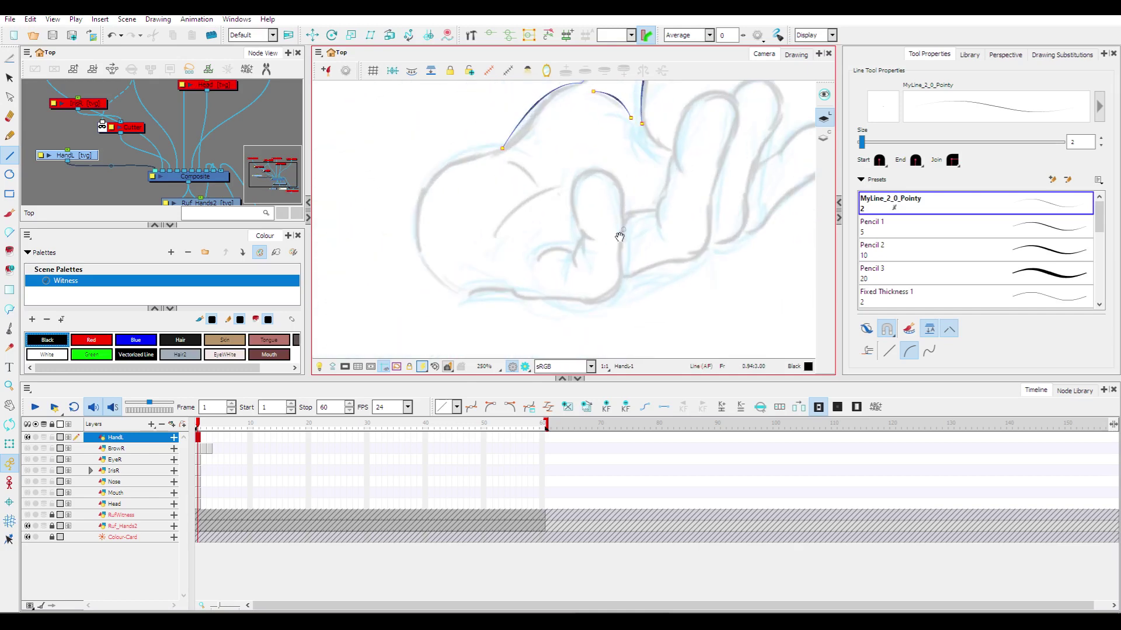
key("space")
left_click_drag(602, 261, 588, 251)
mouse_move(495, 292)
left_mouse_down()
mouse_move(528, 296)
mouse_move(508, 308)
left_mouse_up()
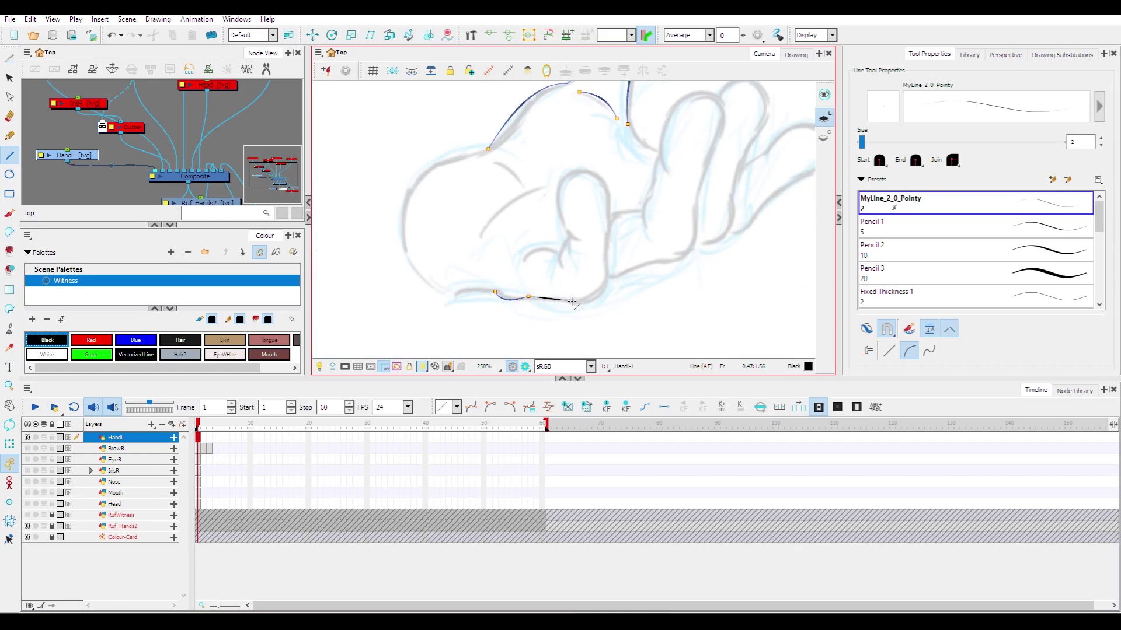
left_click_drag(571, 301, 608, 309)
left_click_drag(696, 224, 705, 267)
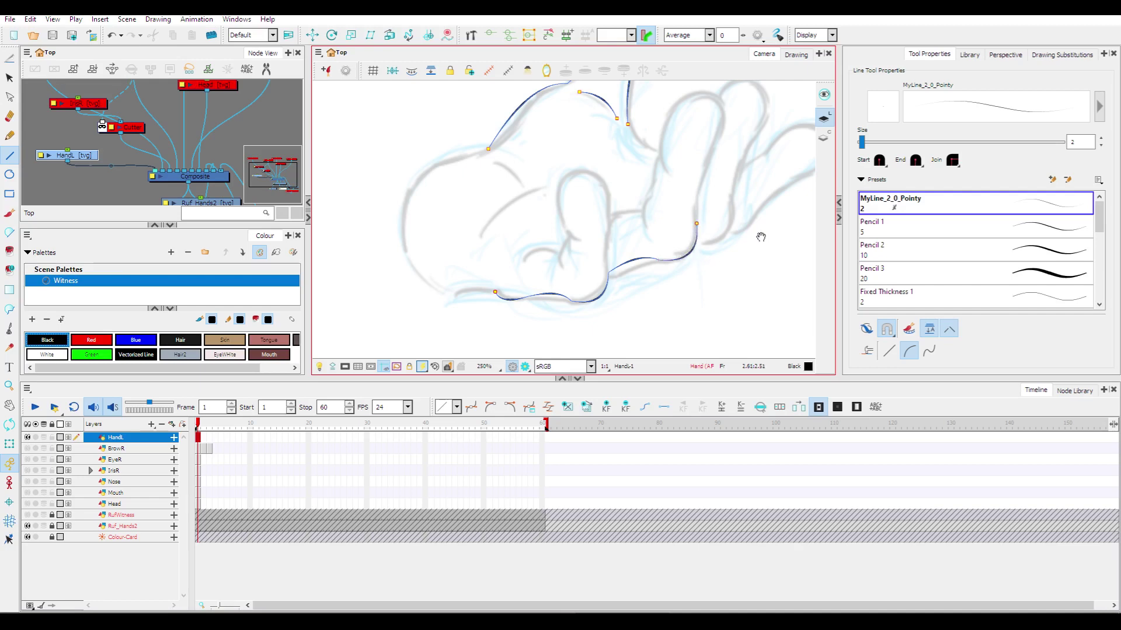
Trace the bases of the two outer fingers and carry the dividing lines between the fingers up to their tips.
mouse_move(761, 237)
left_mouse_down()
mouse_move(672, 263)
mouse_move(645, 231)
mouse_move(649, 272)
left_mouse_up()
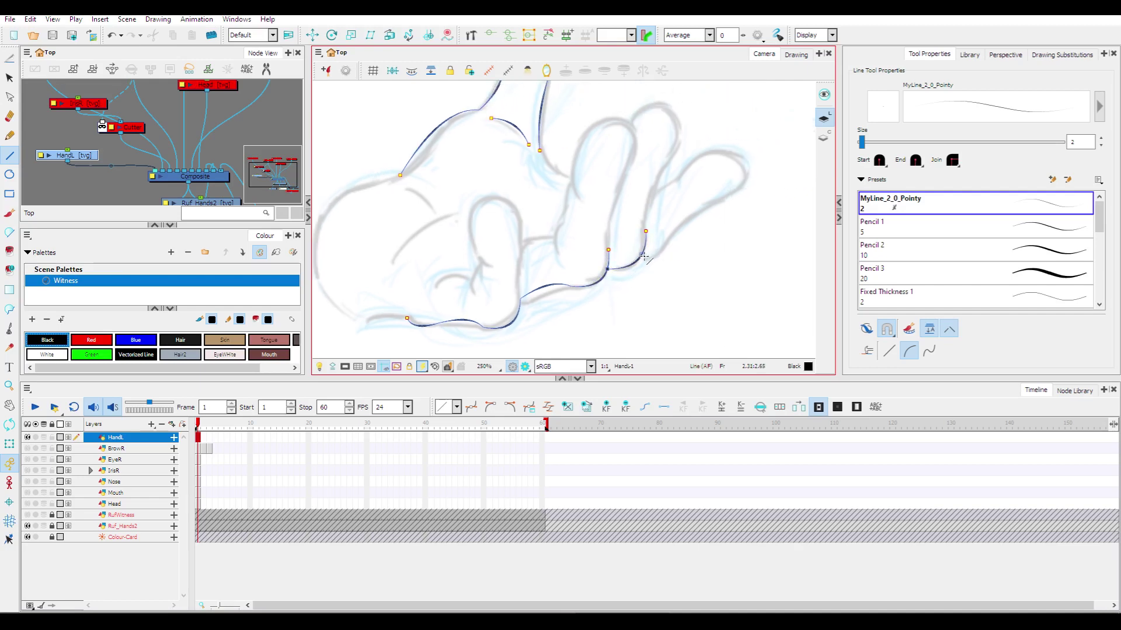
left_click_drag(674, 228, 661, 268)
mouse_move(646, 231)
left_mouse_down()
mouse_move(661, 163)
mouse_move(630, 212)
left_mouse_up()
mouse_move(607, 248)
left_mouse_down()
mouse_move(619, 185)
mouse_move(606, 210)
mouse_move(632, 155)
mouse_move(621, 119)
mouse_move(654, 140)
mouse_move(670, 111)
mouse_move(702, 142)
mouse_move(692, 135)
left_mouse_up()
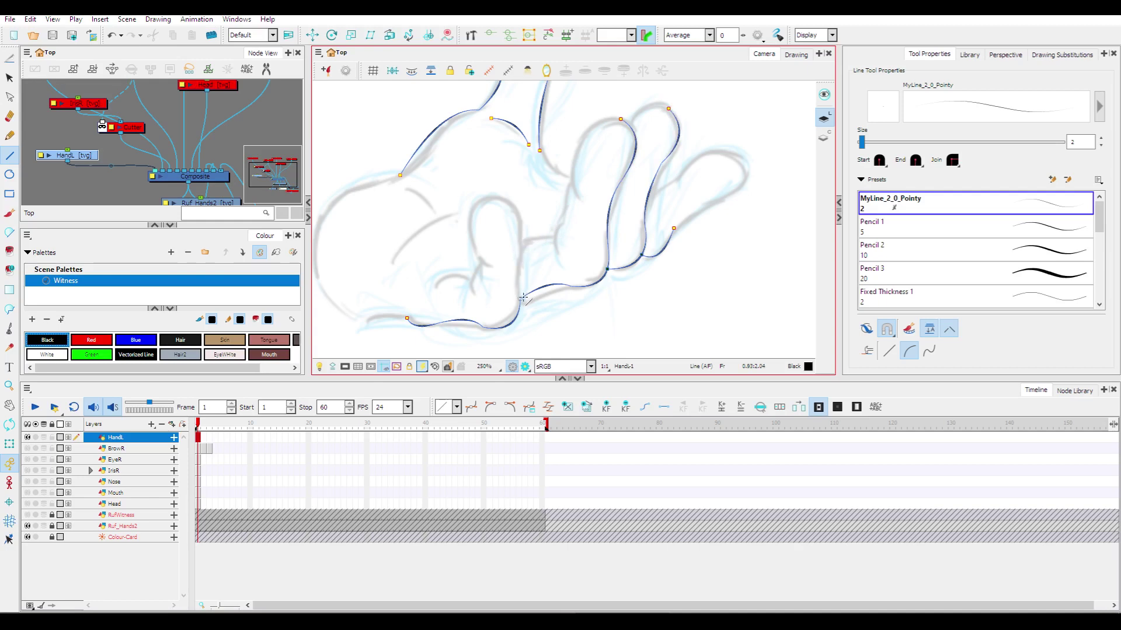
Trace the curled finger's inner side and the neighbouring finger's rounded tip, thumb-side edge and short creases.
mouse_move(520, 298)
left_mouse_down()
mouse_move(523, 237)
mouse_move(514, 271)
left_mouse_up()
left_click_drag(573, 173, 628, 108)
left_click(629, 123)
mouse_move(589, 199)
left_mouse_down()
mouse_move(575, 200)
mouse_move(556, 238)
left_mouse_up()
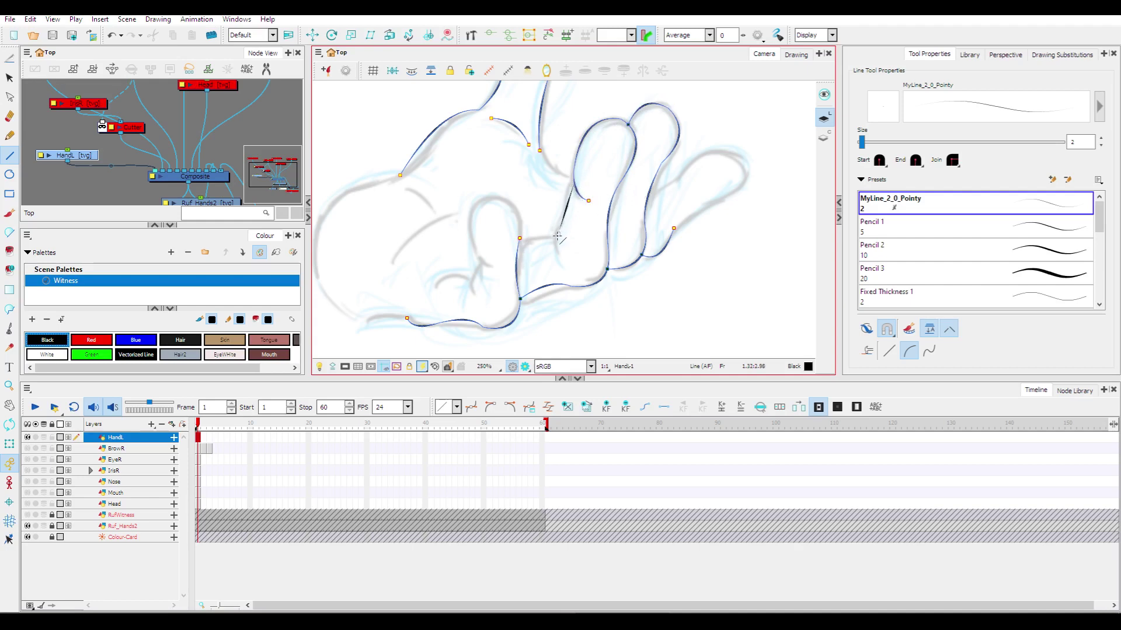
left_click(558, 238)
left_click_drag(568, 264, 552, 252)
Trace the curled finger's rounded tip and outer side, and bridge the gap to the neighbouring finger with a short curve.
left_click_drag(484, 200, 520, 191)
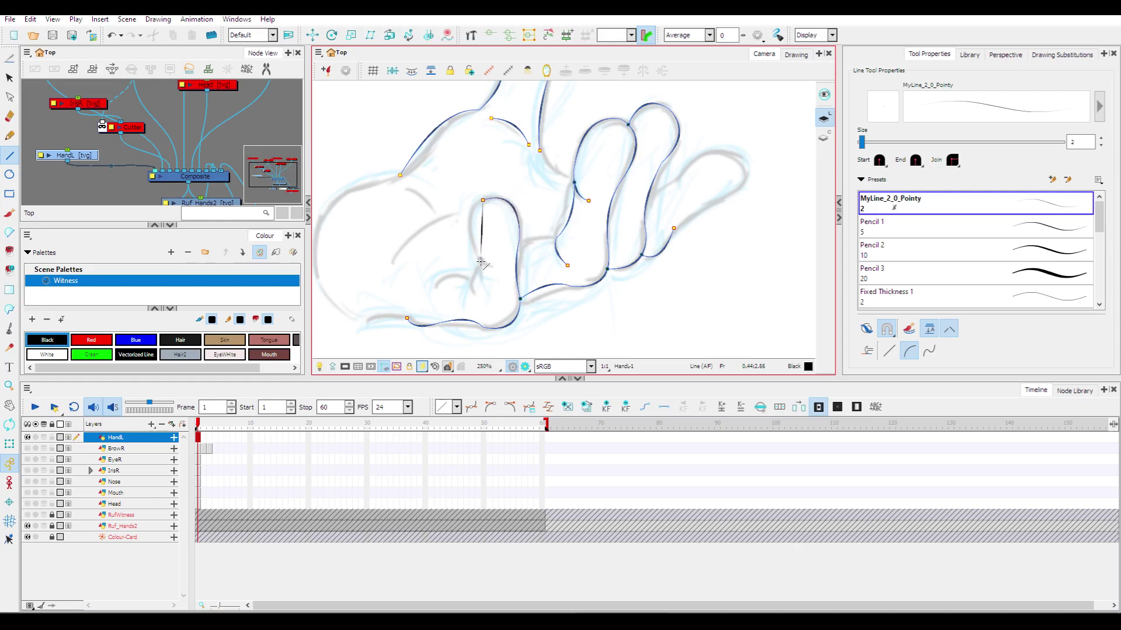
mouse_move(481, 262)
left_mouse_down()
mouse_move(457, 218)
mouse_move(476, 255)
left_mouse_up()
mouse_move(520, 238)
left_mouse_down()
mouse_move(556, 238)
mouse_move(546, 232)
left_mouse_up()
Trace the outermost finger's rounded outline and extend the thumb's inner edge down to the neighbouring finger.
mouse_move(650, 197)
left_mouse_down()
mouse_move(744, 166)
mouse_move(716, 134)
left_mouse_up()
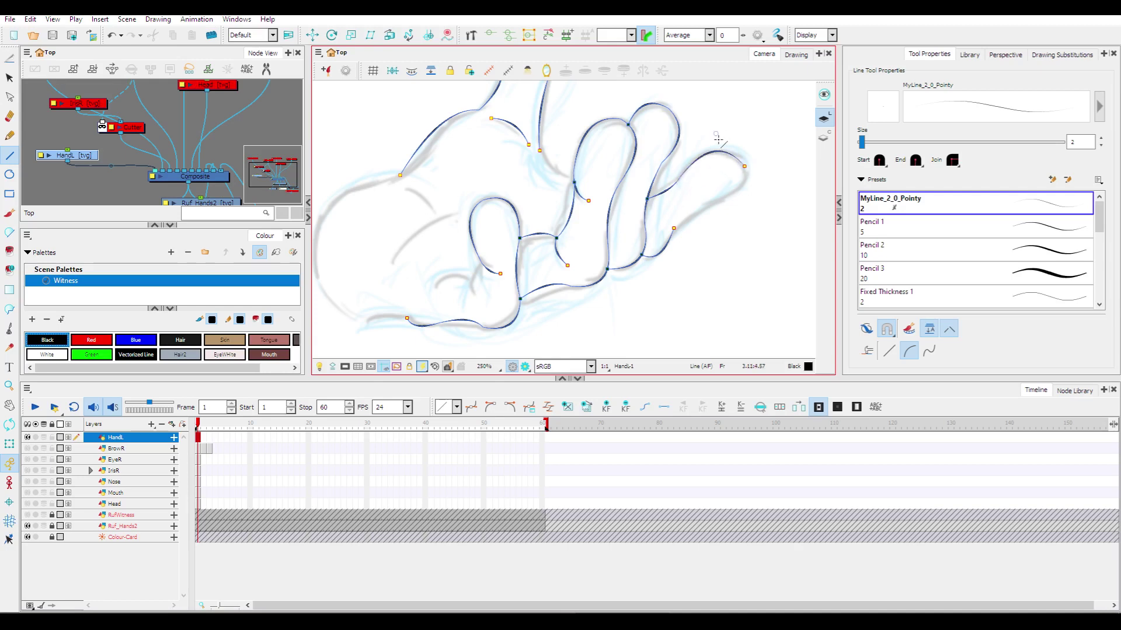
left_click_drag(701, 210, 721, 201)
left_click_drag(496, 167, 622, 205)
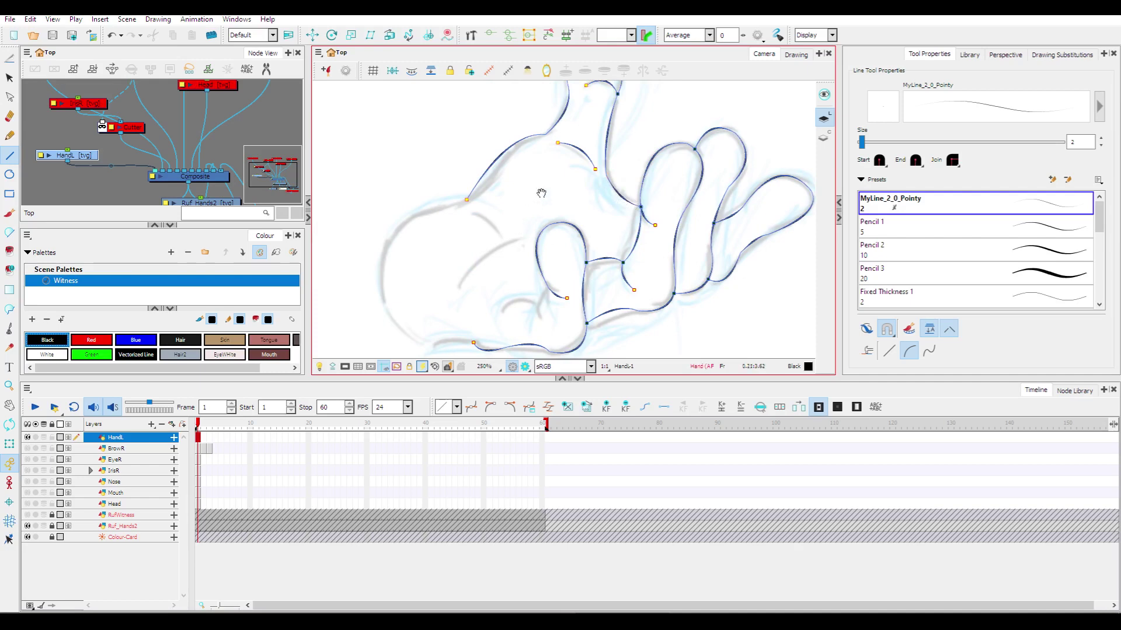
Trace the small creases at the curled finger's base and the rounded outline around the heel of the palm.
left_click_drag(541, 194, 601, 102)
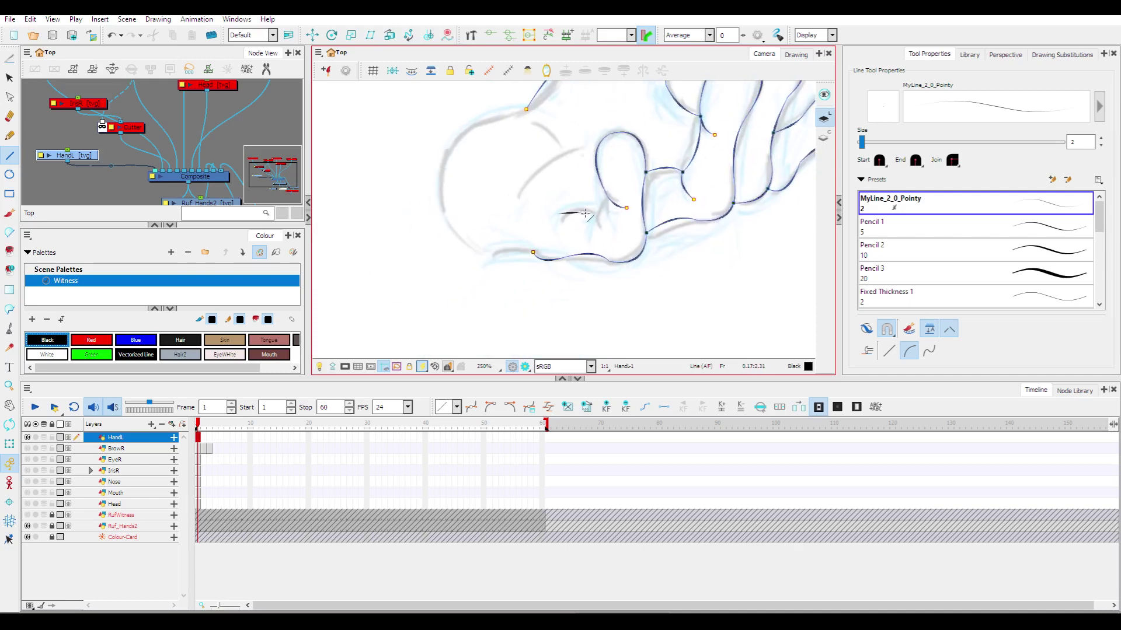
mouse_move(585, 213)
left_mouse_down()
mouse_move(598, 217)
mouse_move(578, 194)
mouse_move(576, 204)
left_mouse_up()
mouse_move(442, 198)
left_mouse_down()
mouse_move(528, 252)
mouse_move(442, 257)
left_mouse_up()
left_click_drag(498, 196, 533, 184)
left_click(444, 191)
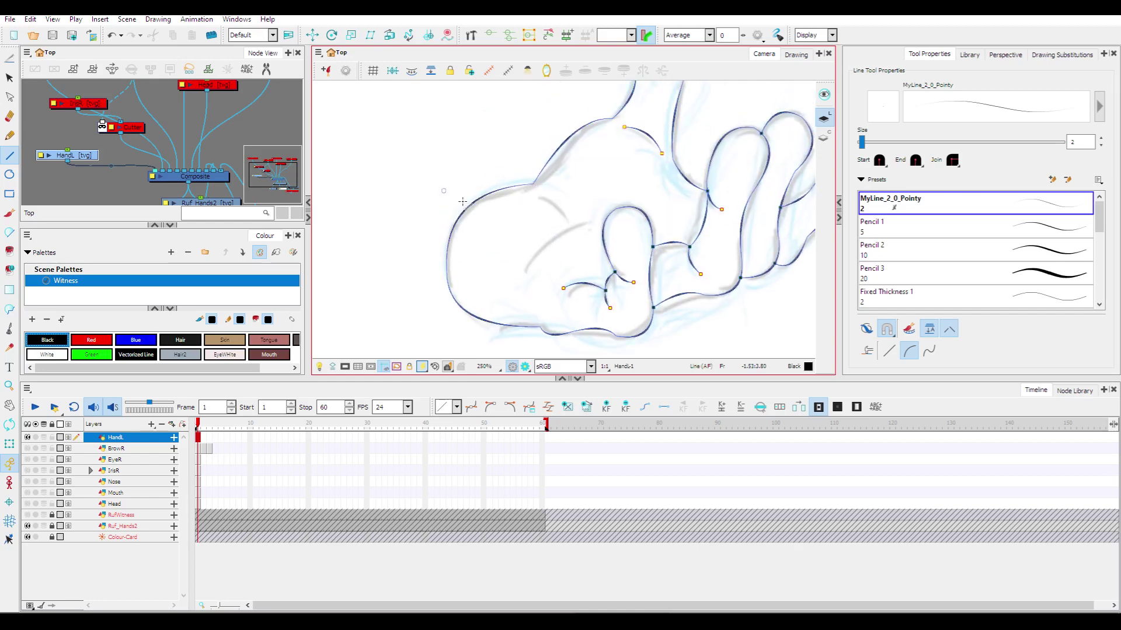
Trace the long palm crease running to the curled finger and the short crease continuing from the heel's upper outline.
mouse_move(516, 273)
left_mouse_down()
mouse_move(577, 231)
mouse_move(603, 227)
left_mouse_up()
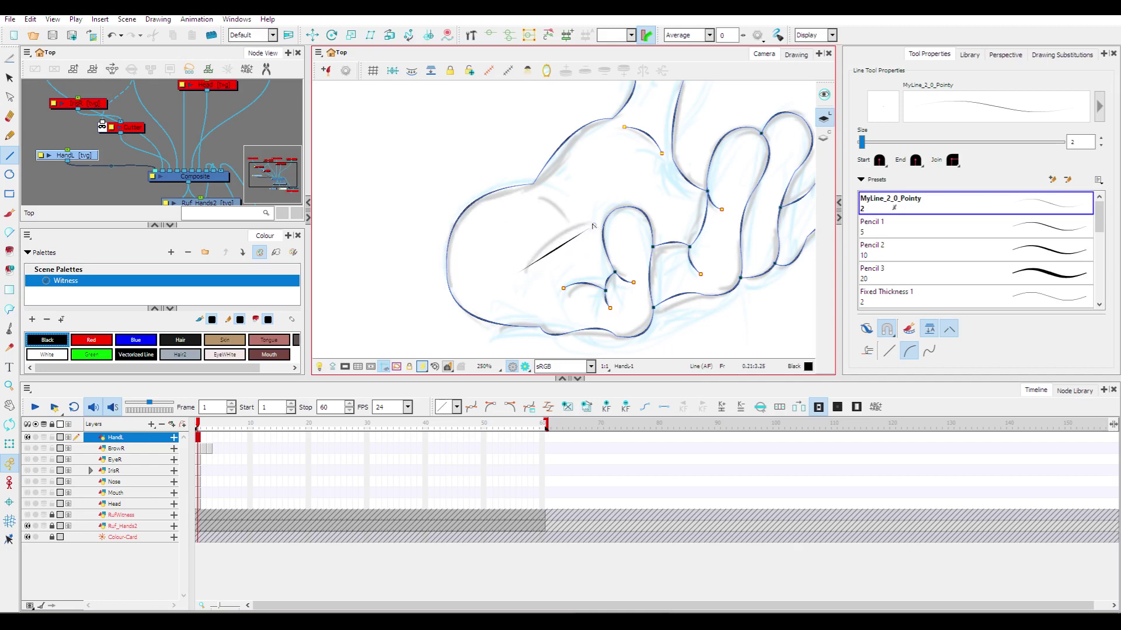
left_click(543, 232)
left_click_drag(533, 193, 563, 187)
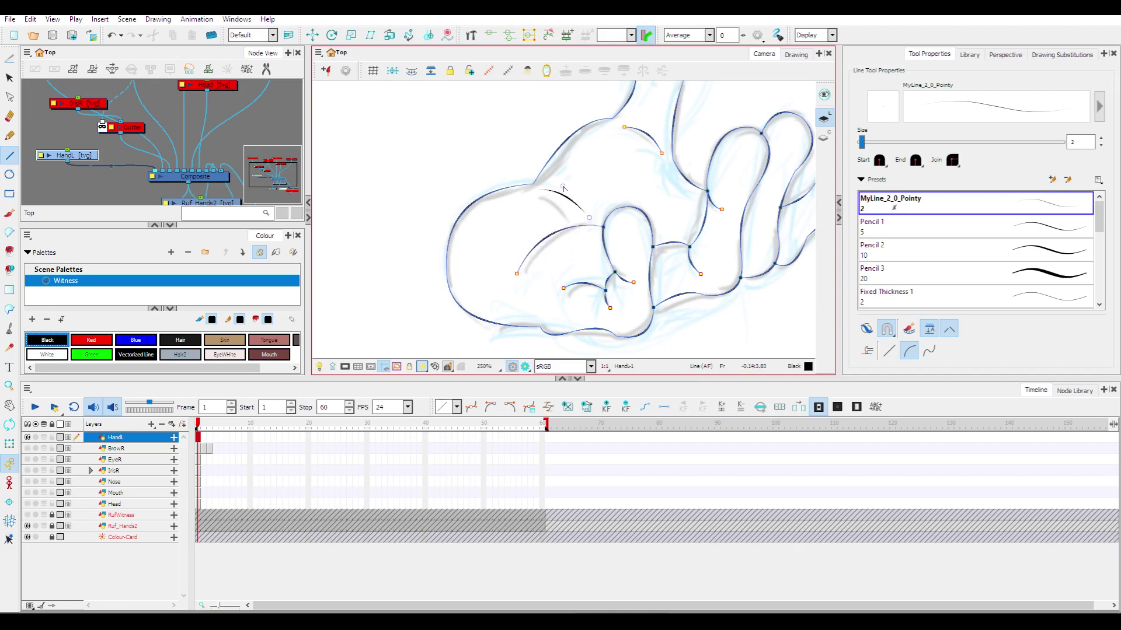
scroll(614, 176, "down", 3)
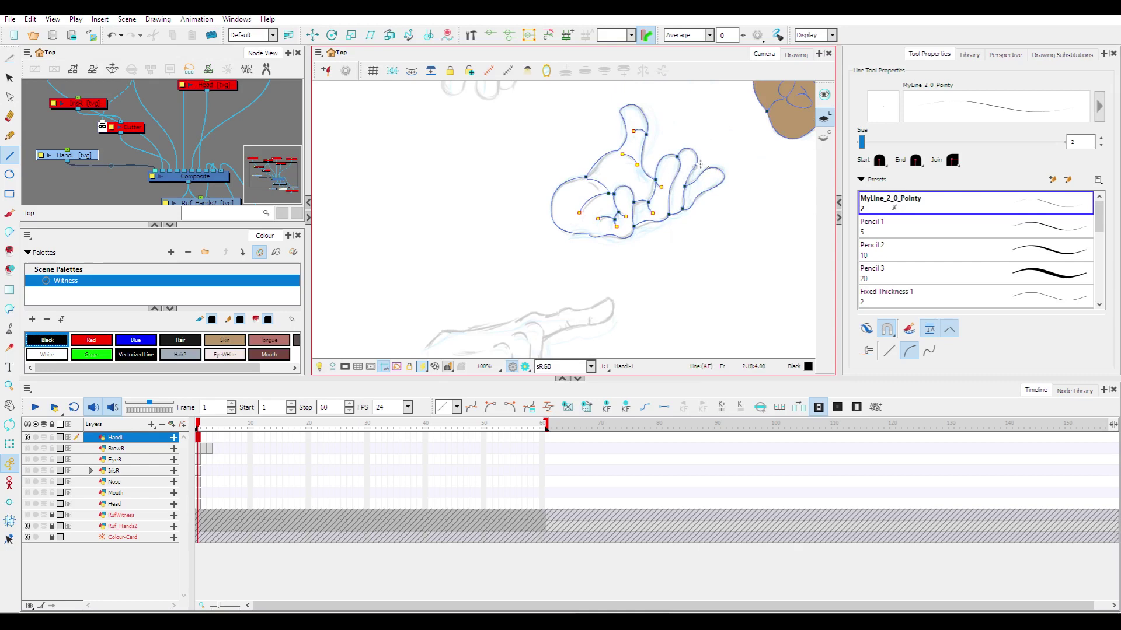
scroll(630, 176, "up", 4)
scroll(636, 187, "down", 1)
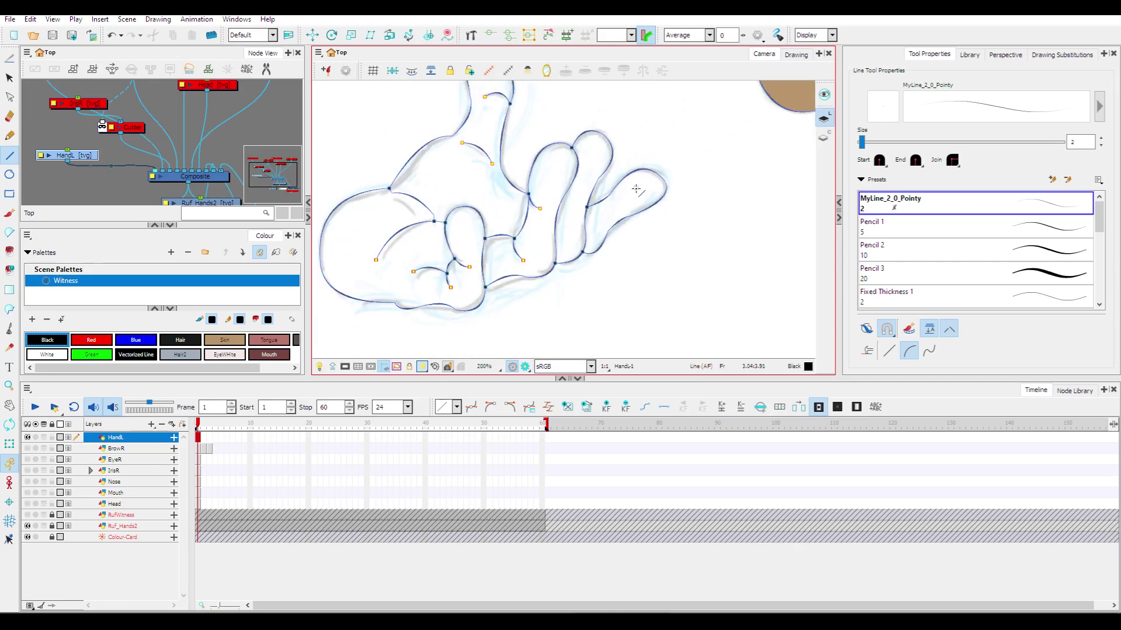
Redraw the thumb-side edge of the finger next to the curled one as a curve between its two short creases.
left_click_drag(588, 218, 676, 212)
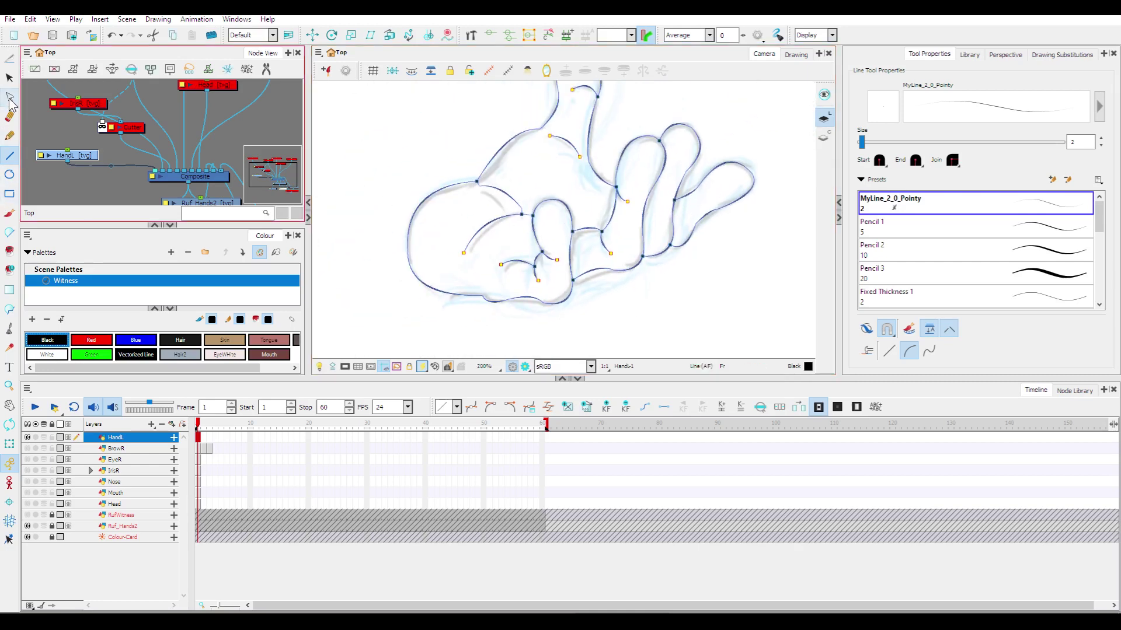
left_click(9, 59)
scroll(464, 240, "up", 1)
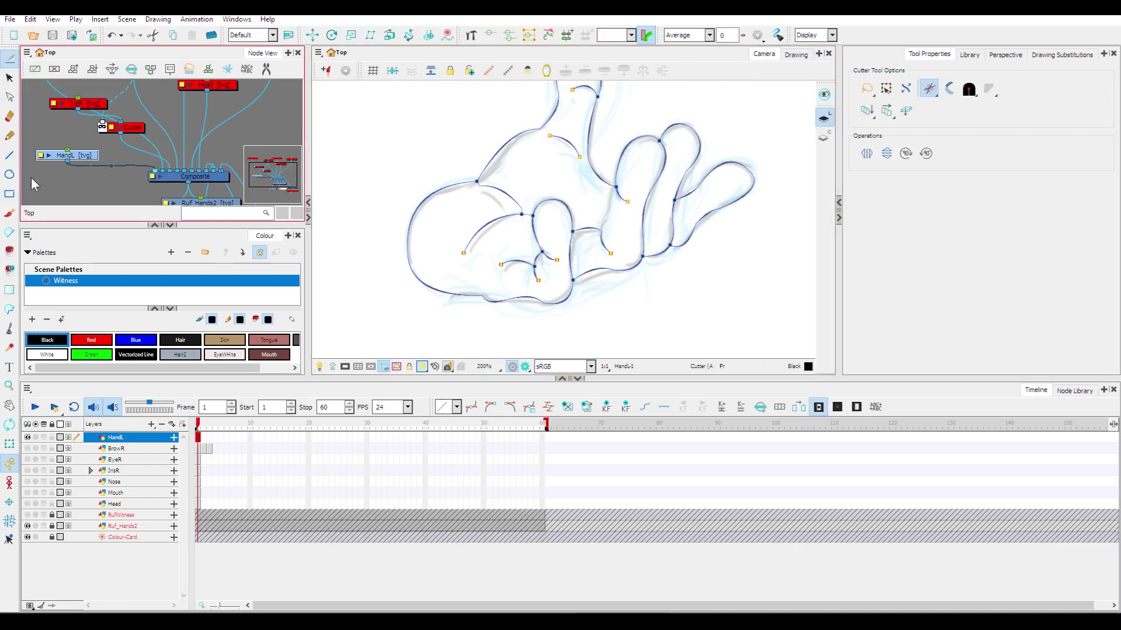
left_click(9, 155)
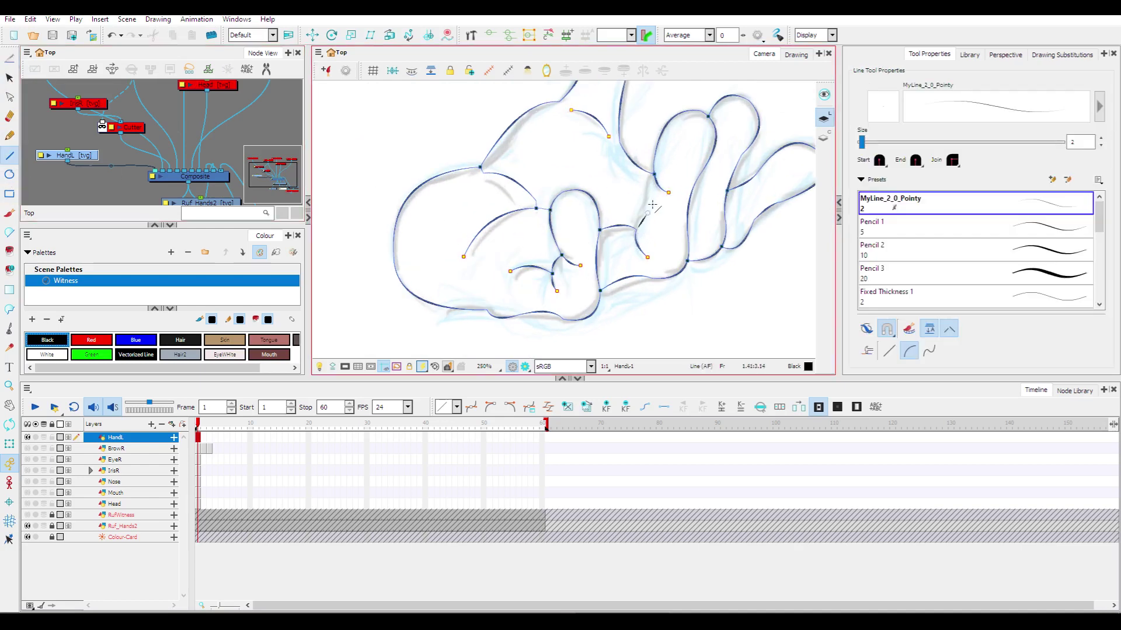
left_click_drag(652, 206, 654, 174)
scroll(640, 194, "down", 3)
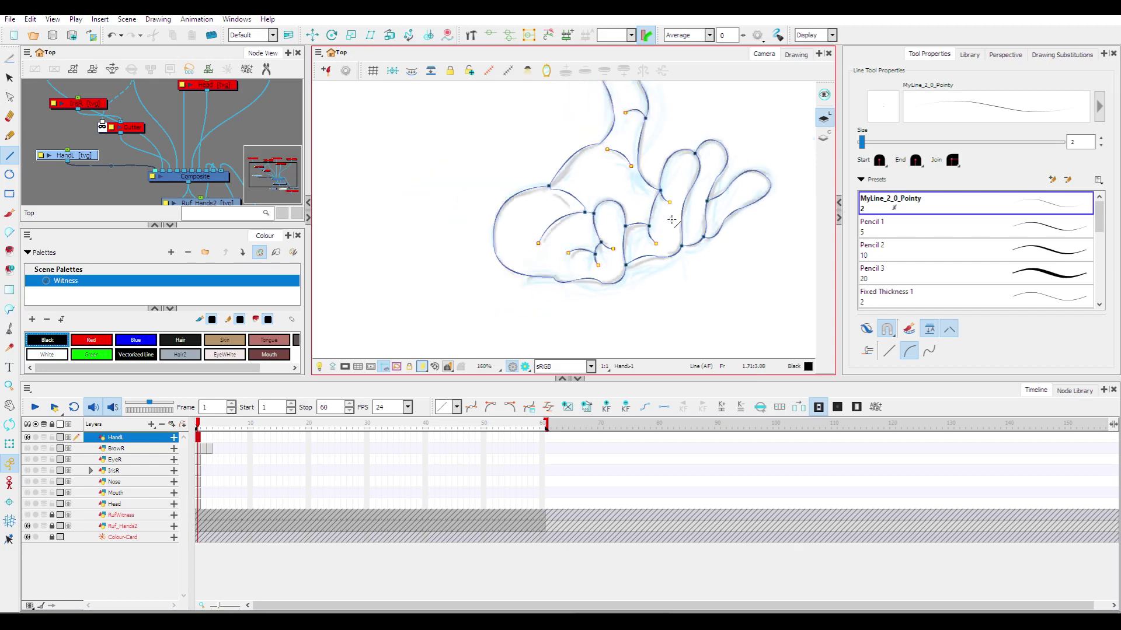
Paint the open hand's palm, thumb and all fingers with the Skin colour.
left_click(214, 340)
left_click(9, 251)
scroll(642, 194, "up", 2)
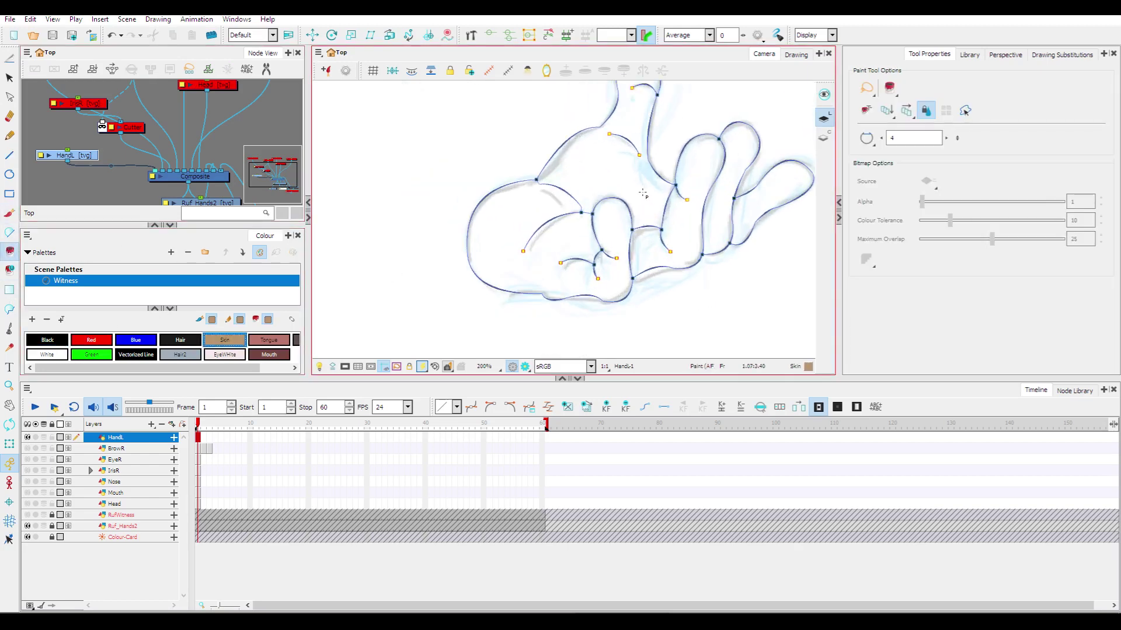
left_click(640, 169)
left_click_drag(638, 169, 548, 217)
left_click(612, 213)
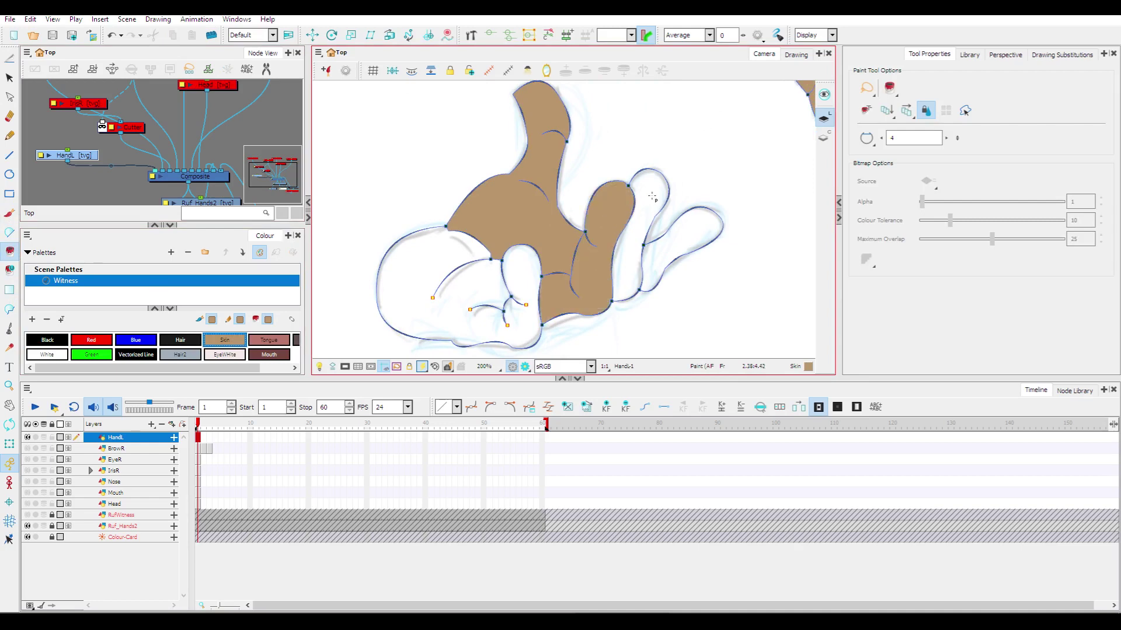
left_click(652, 197)
left_click(684, 231)
left_click(484, 285)
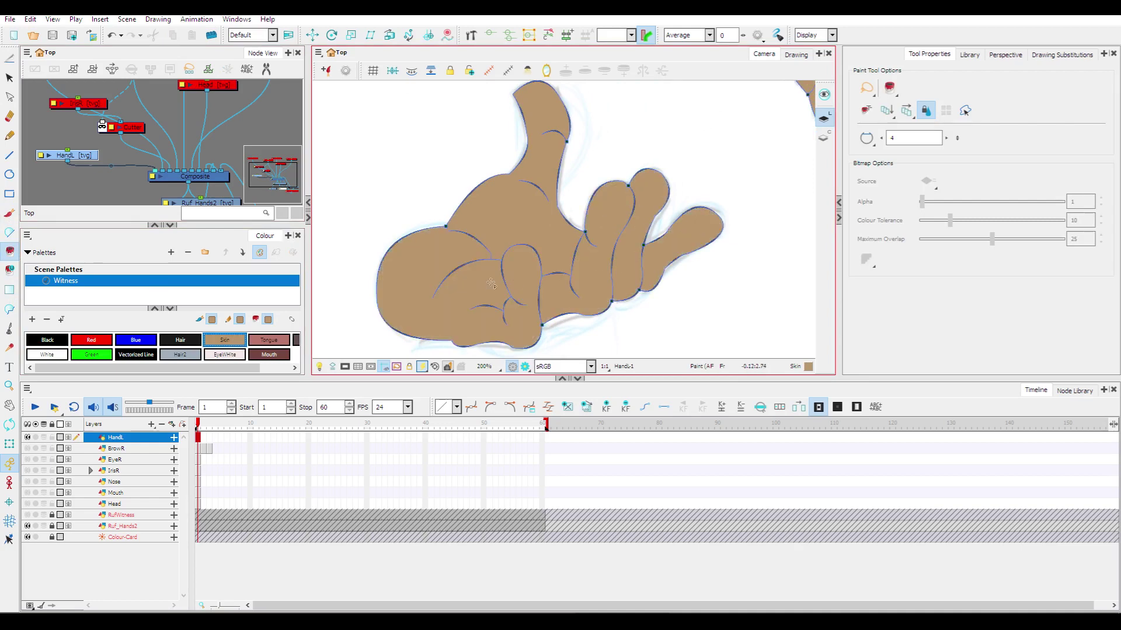
scroll(619, 256, "down", 3)
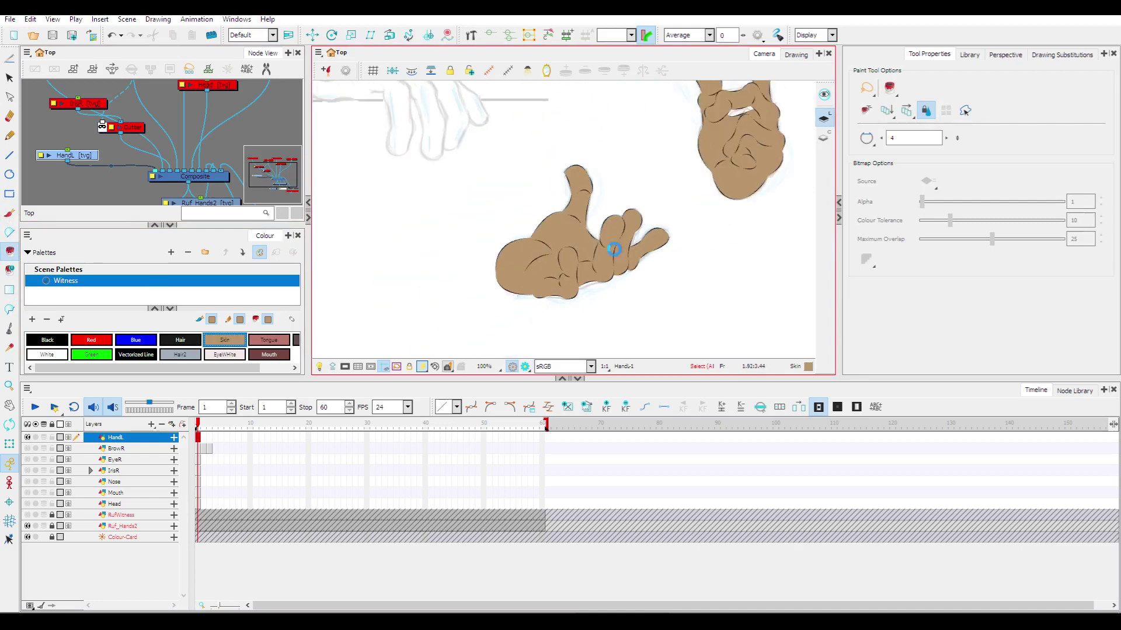
Go to the rough hand with hanging fingers and set the Line tool to draw in Black.
mouse_move(617, 190)
left_mouse_down()
mouse_move(708, 275)
mouse_move(701, 200)
mouse_move(611, 272)
left_mouse_up()
mouse_move(452, 263)
left_mouse_down()
mouse_move(540, 248)
mouse_move(432, 268)
mouse_move(450, 269)
mouse_move(380, 268)
mouse_move(548, 281)
left_mouse_up()
scroll(506, 210, "up", 2)
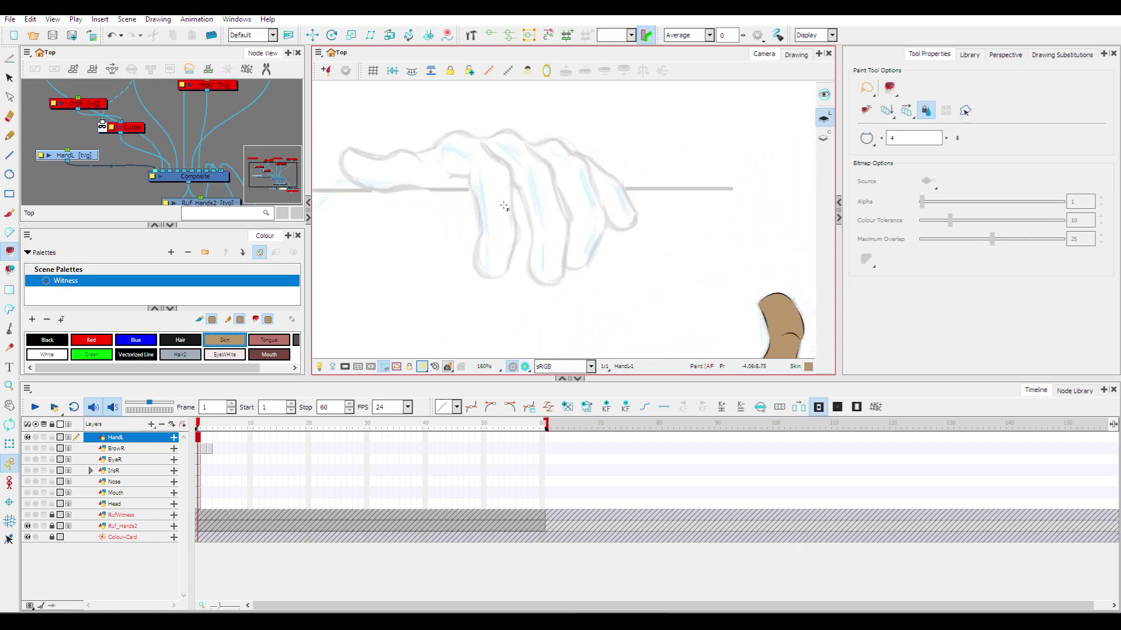
left_click_drag(465, 205, 555, 239)
left_click(46, 339)
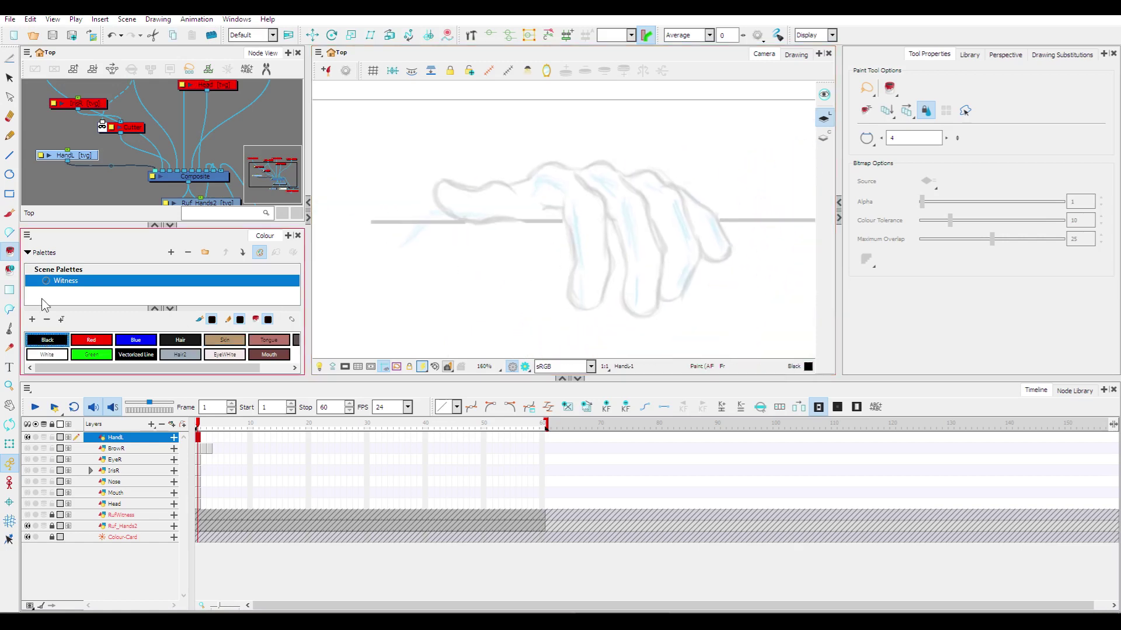
left_click(9, 155)
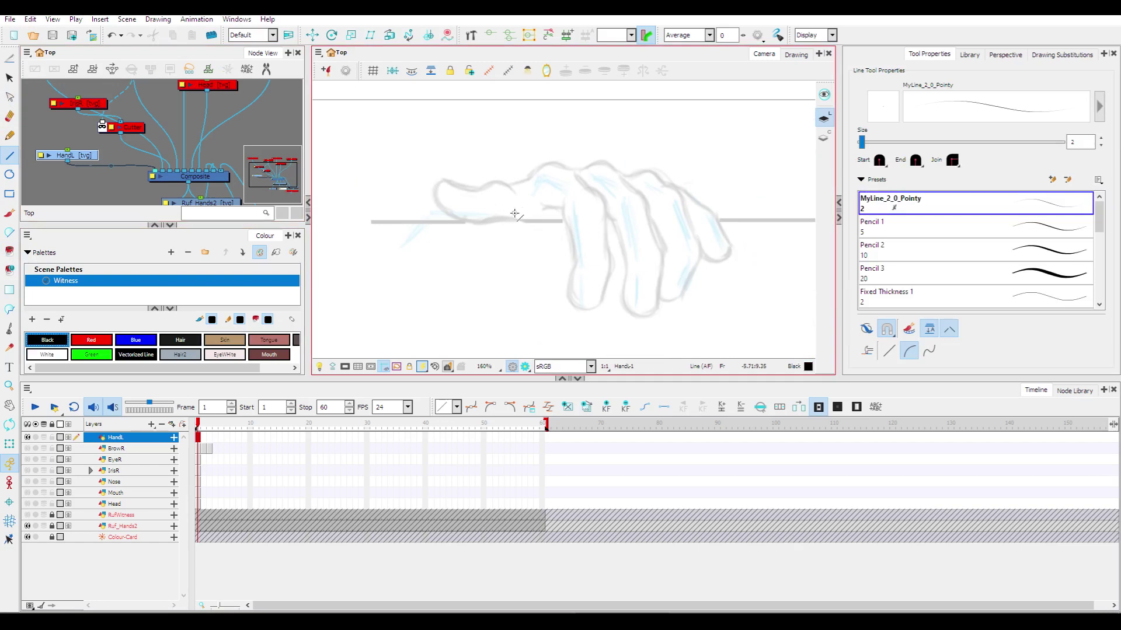
mouse_move(483, 220)
left_mouse_down()
mouse_move(425, 241)
mouse_move(450, 240)
left_mouse_up()
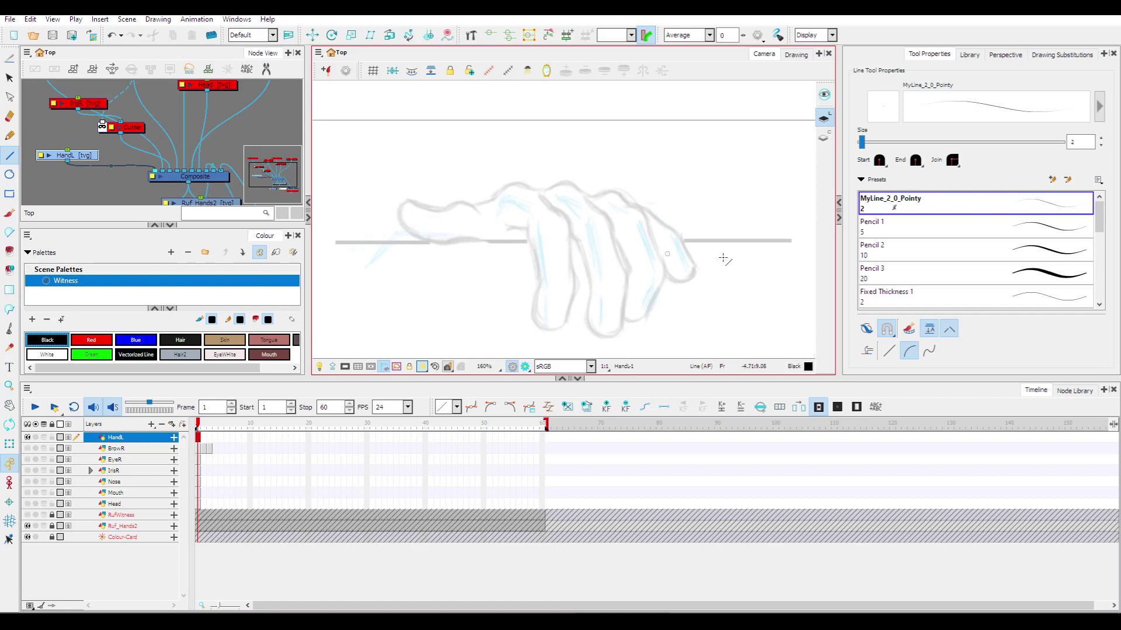
left_click(889, 351)
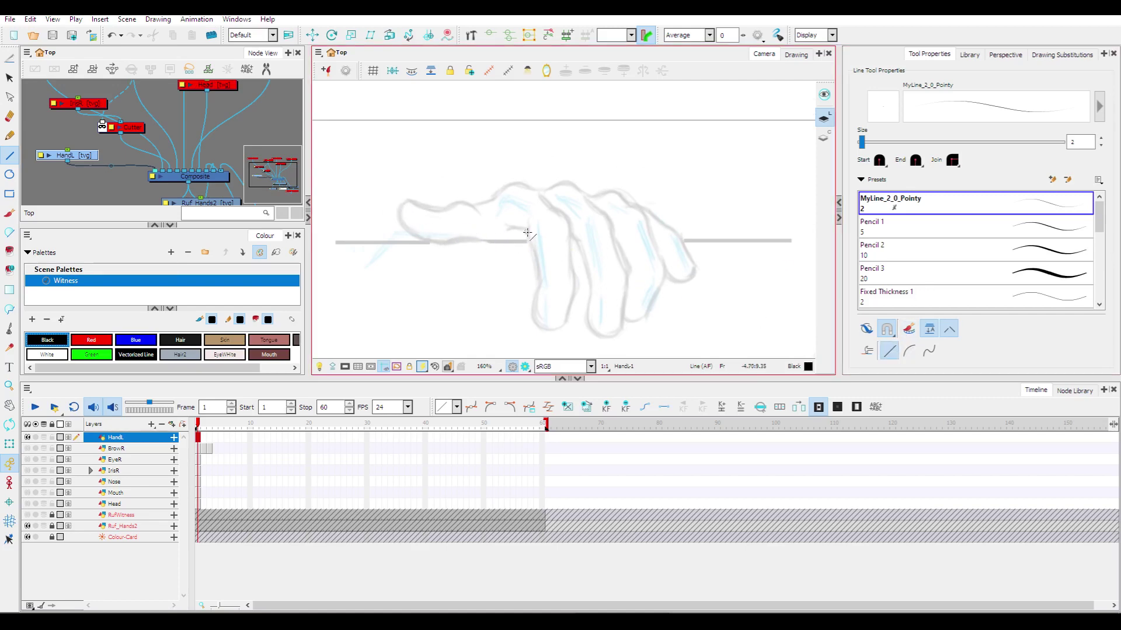
left_click(886, 329)
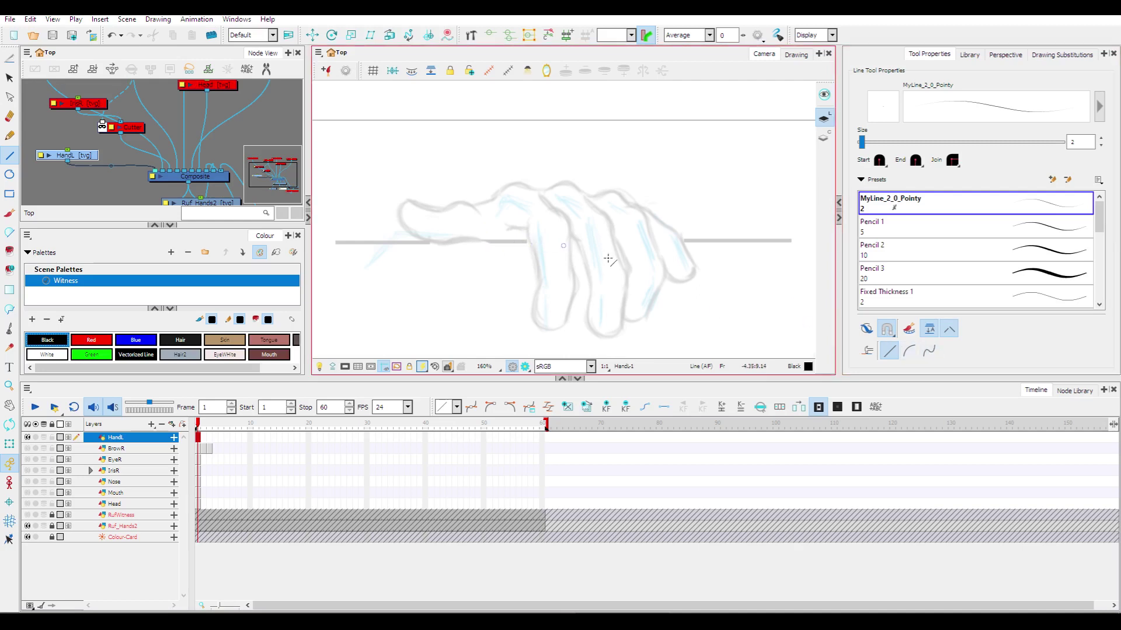
left_click(909, 351)
Trace the upper edge of the hanging hand's thumb as wavy curves from the tip over the joint.
mouse_move(407, 199)
left_mouse_down()
mouse_move(446, 209)
mouse_move(430, 217)
left_mouse_up()
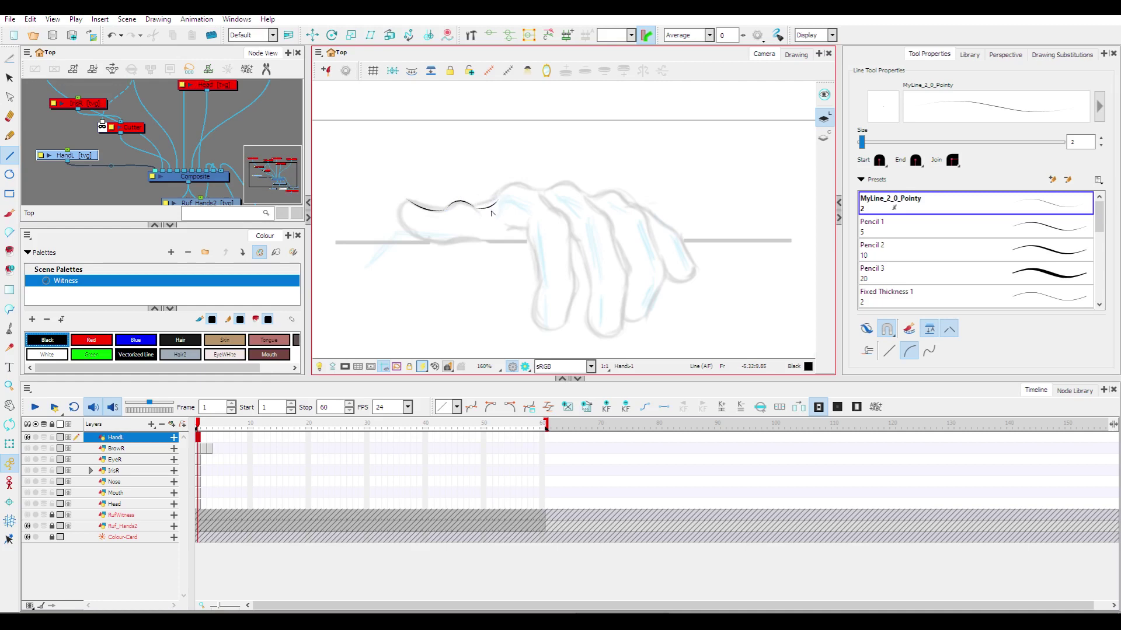
key("2")
key("space")
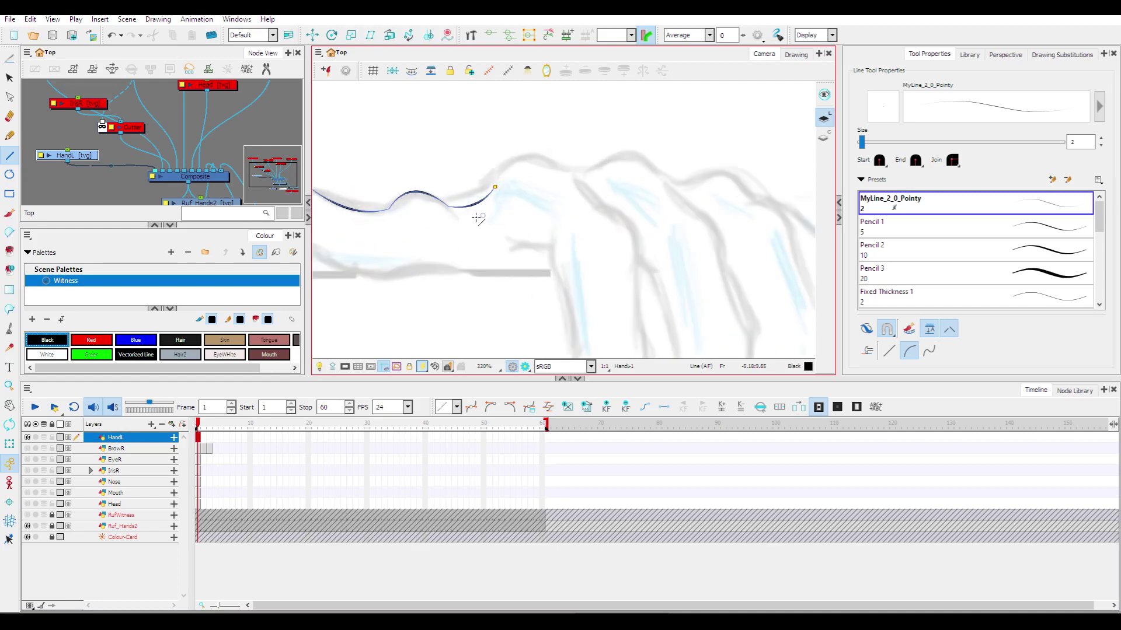
Undo the last two thumb curves and redraw the joint bump as a curve overlapping the next one to form a short crease.
left_click_drag(447, 234, 557, 248)
key("ctrl+z")
key("ctrl+z")
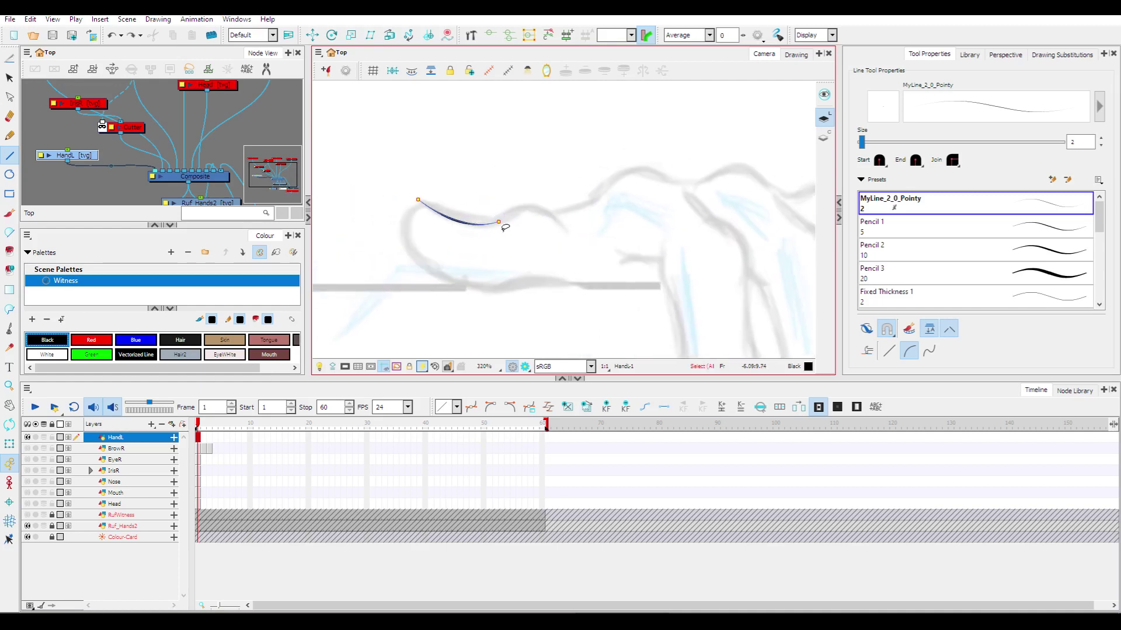
mouse_move(499, 221)
left_mouse_down()
mouse_move(553, 215)
mouse_move(525, 188)
mouse_move(599, 196)
left_mouse_up()
Trace around the hanging hand's rounded thumb tip to the start of its underside.
left_click_drag(456, 234, 482, 194)
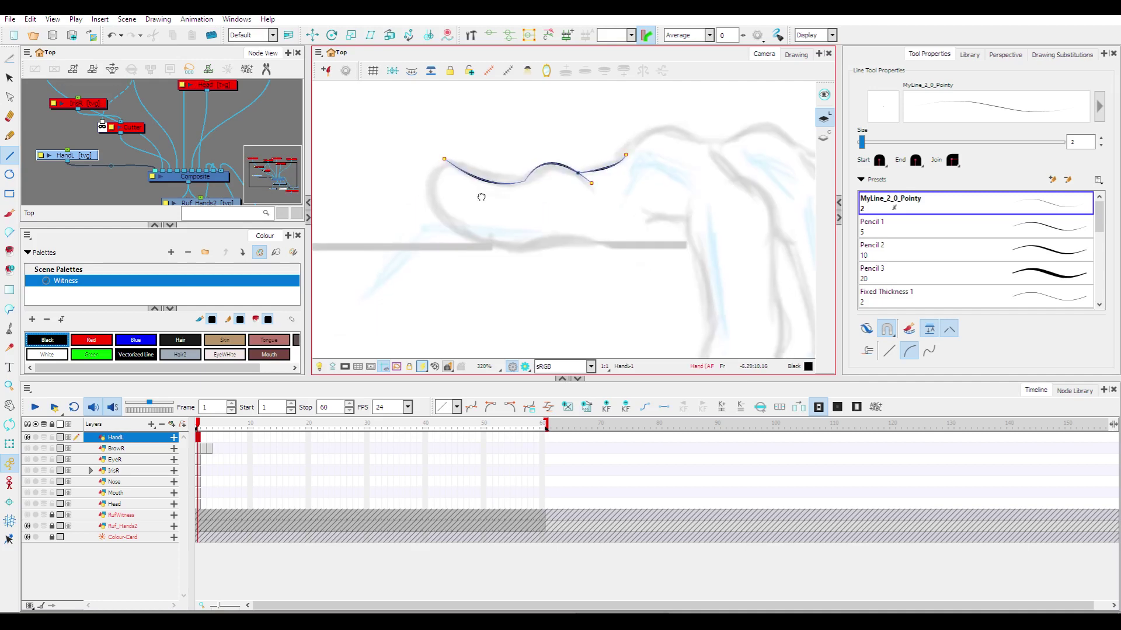
mouse_move(444, 158)
left_mouse_down()
mouse_move(480, 241)
mouse_move(455, 222)
mouse_move(385, 205)
left_mouse_up()
left_click(384, 205)
left_click_drag(513, 207, 404, 187)
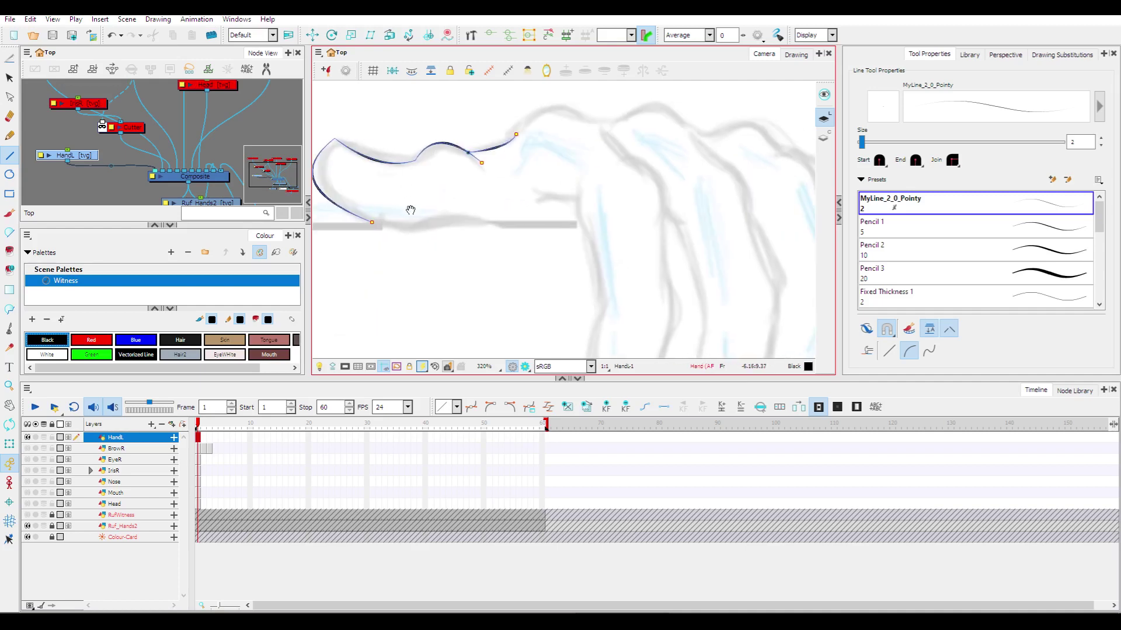
Trace the thumb's underside with a short overlapping joint crease, and draw the curved webbing edge beside the index finger.
mouse_move(372, 223)
left_mouse_down()
mouse_move(453, 229)
mouse_move(438, 196)
mouse_move(449, 202)
left_mouse_up()
left_click(413, 245)
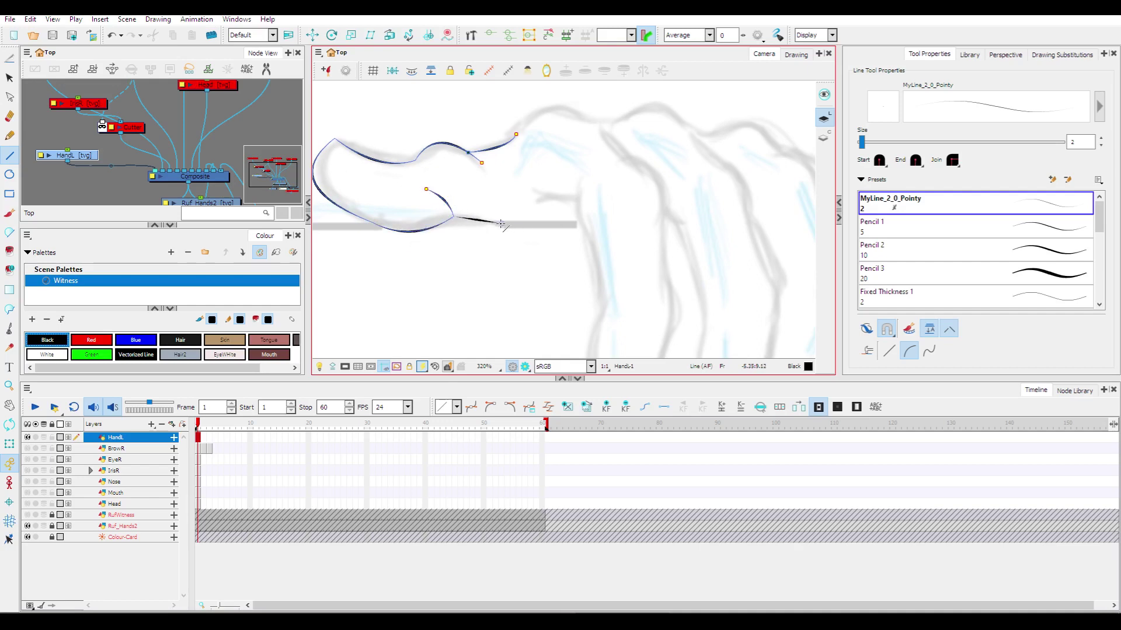
left_click(514, 235)
left_click(510, 198)
mouse_move(526, 175)
left_mouse_down()
mouse_move(457, 225)
mouse_move(510, 247)
left_mouse_up()
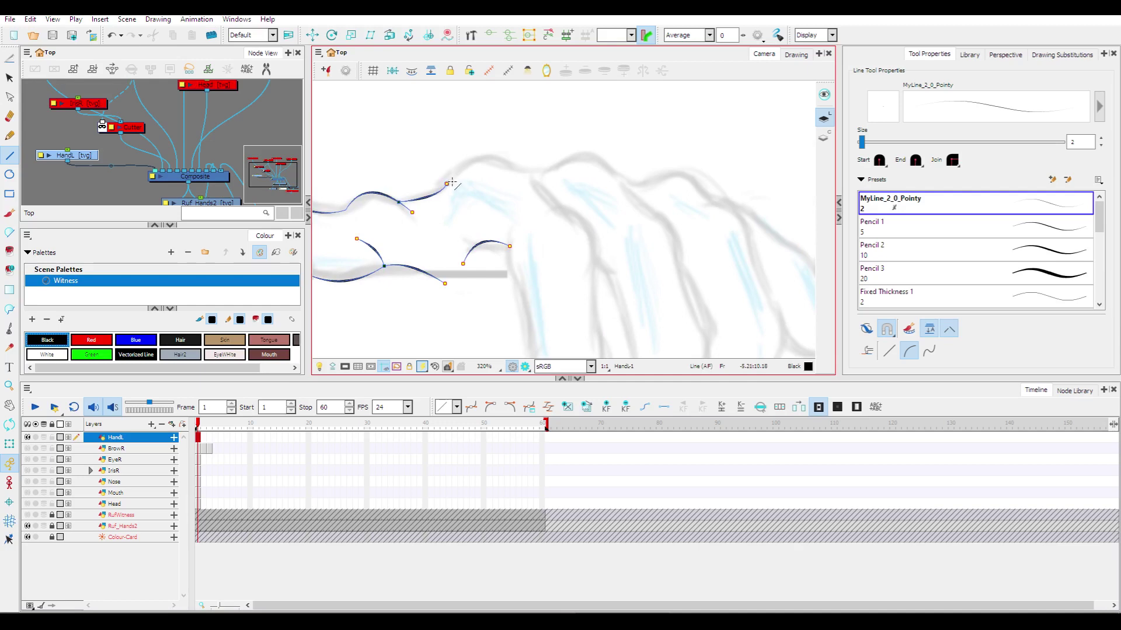
Trace the top of the hanging hand as a chain of wavy curves over the three knuckle bumps.
mouse_move(447, 184)
left_mouse_down()
mouse_move(513, 168)
mouse_move(619, 178)
mouse_move(588, 137)
left_mouse_up()
left_click(478, 137)
left_click(535, 177)
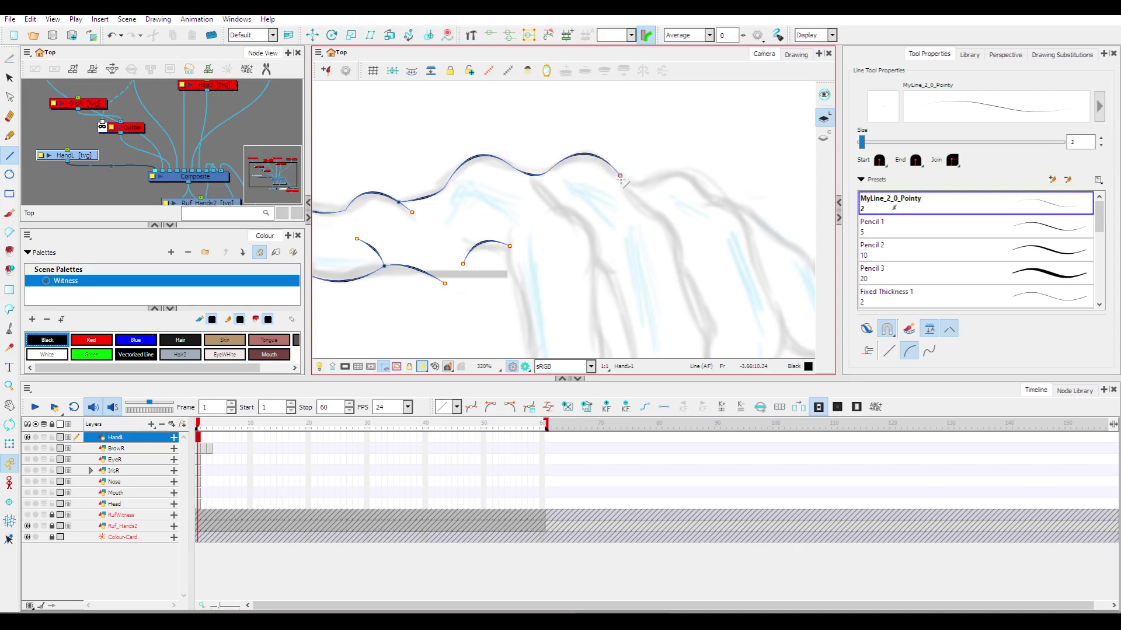
mouse_move(621, 178)
left_mouse_down()
mouse_move(707, 203)
mouse_move(699, 210)
mouse_move(671, 134)
mouse_move(684, 150)
left_mouse_up()
Trace the starts of the finger edges curving down from the valleys between the knuckles and from the last knuckle.
left_click_drag(499, 119, 547, 152)
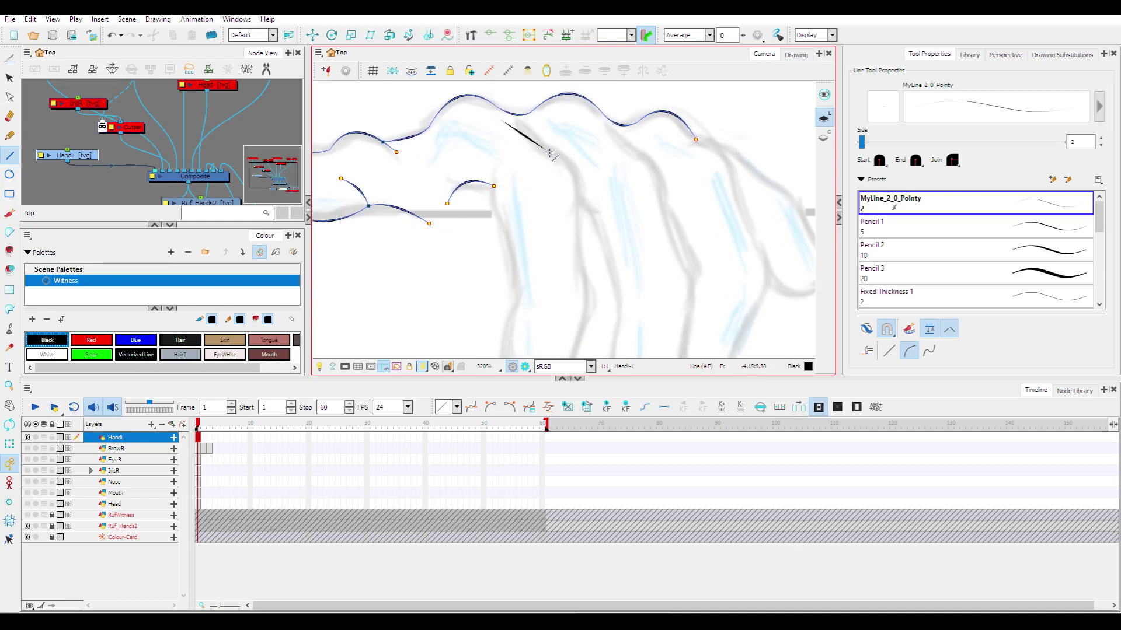
left_click(516, 141)
left_click(599, 110)
mouse_move(639, 156)
left_mouse_down()
mouse_move(668, 133)
mouse_move(735, 181)
left_mouse_up()
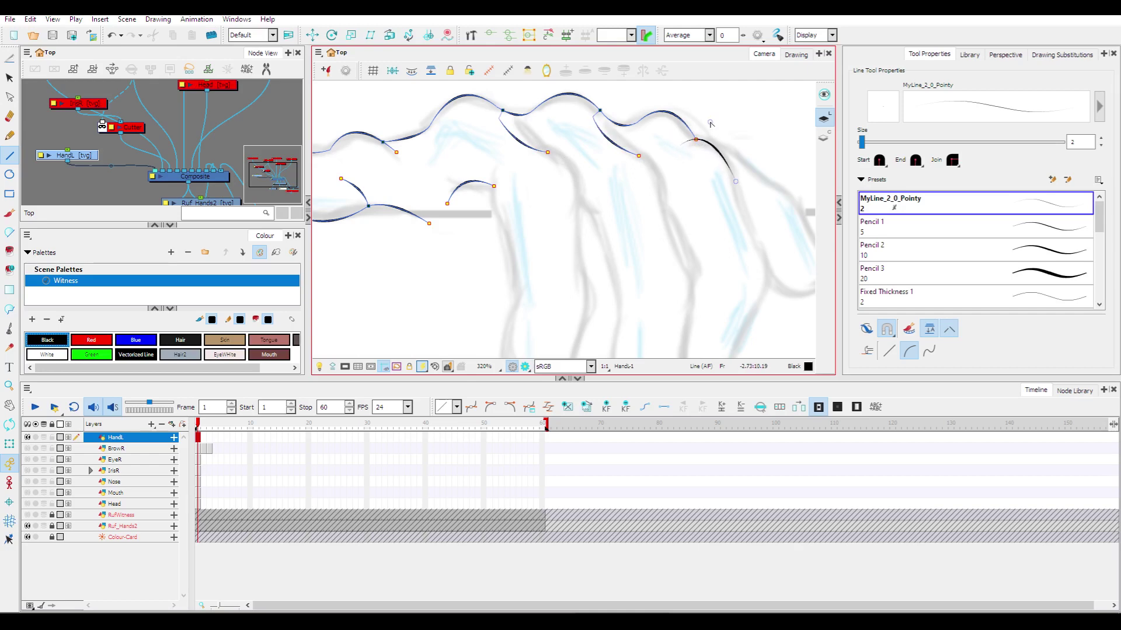
key("space")
left_click_drag(713, 214, 609, 212)
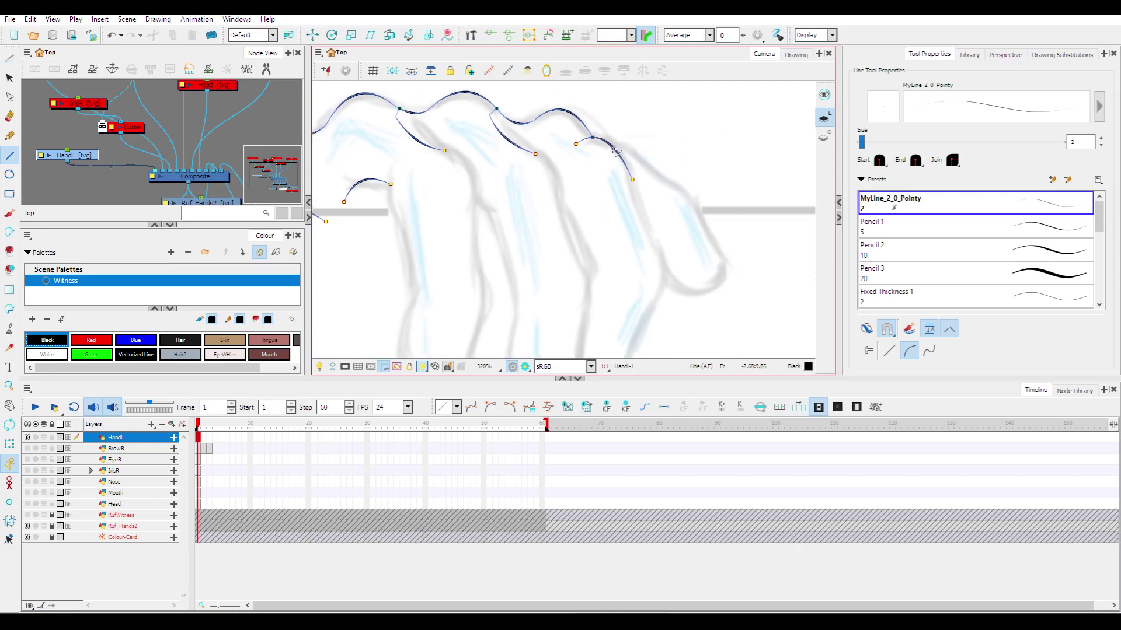
Trace the little finger's outer edge from the last knuckle over its joint down to the fingertip.
mouse_move(613, 148)
left_mouse_down()
mouse_move(677, 186)
mouse_move(723, 274)
mouse_move(707, 262)
left_mouse_up()
left_click(657, 190)
left_click(699, 191)
left_click_drag(621, 293, 651, 237)
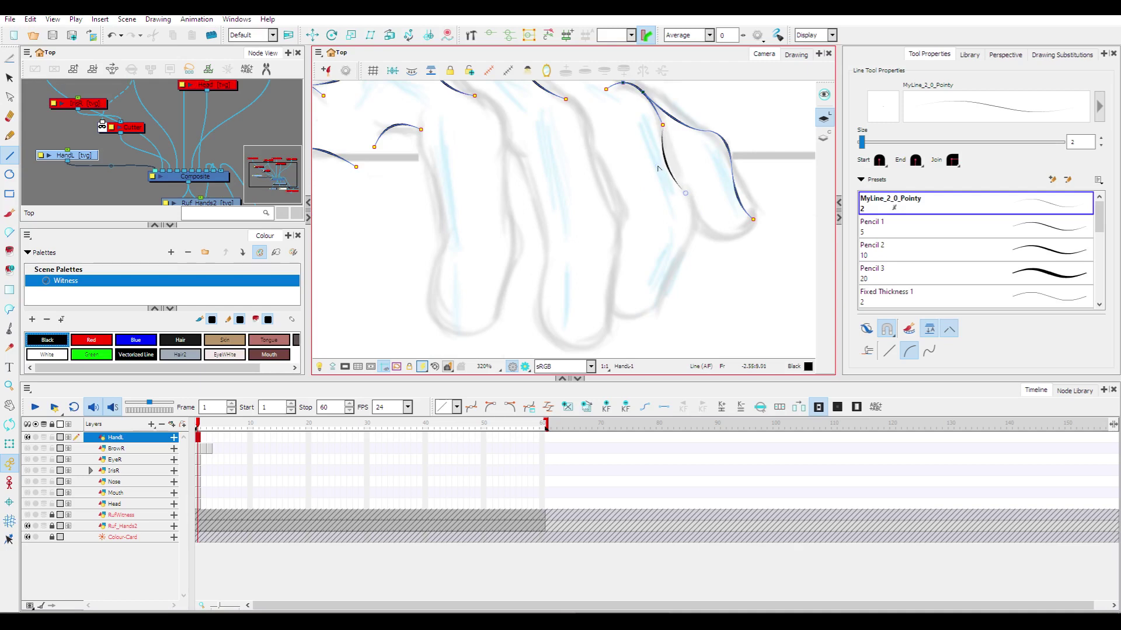
Trace the ring finger's outer edge down past its joint toward the fingertip.
mouse_move(684, 193)
left_mouse_down()
mouse_move(684, 252)
mouse_move(659, 302)
left_mouse_up()
left_click(706, 219)
left_click_drag(611, 177, 558, 207)
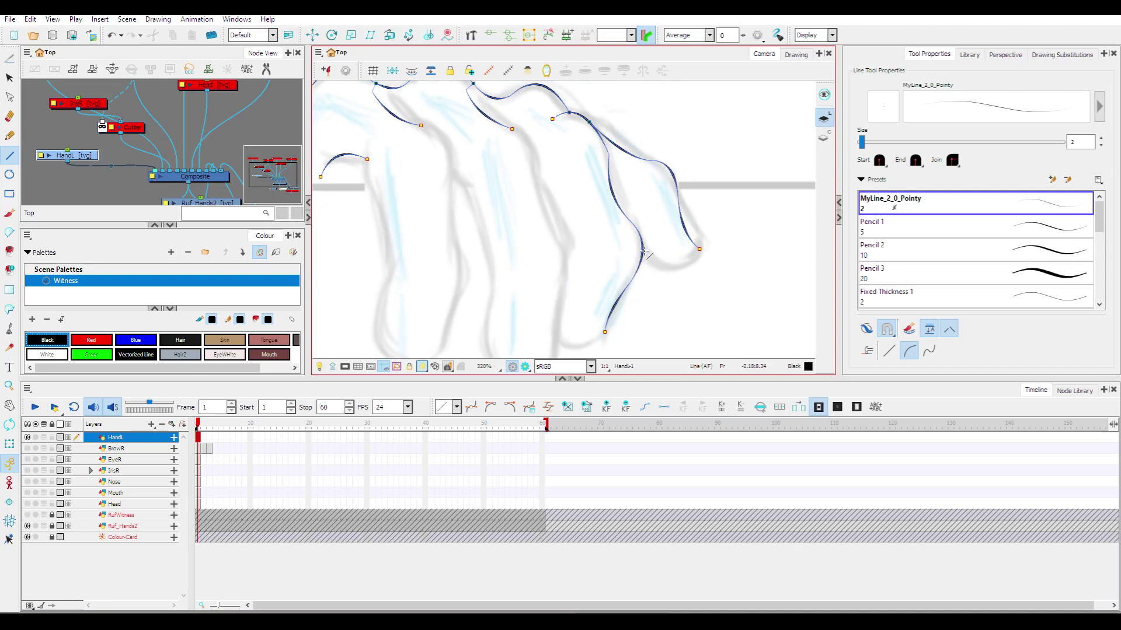
mouse_move(644, 253)
left_mouse_down()
mouse_move(700, 250)
mouse_move(670, 286)
left_mouse_up()
left_click(664, 283)
key("ctrl+z")
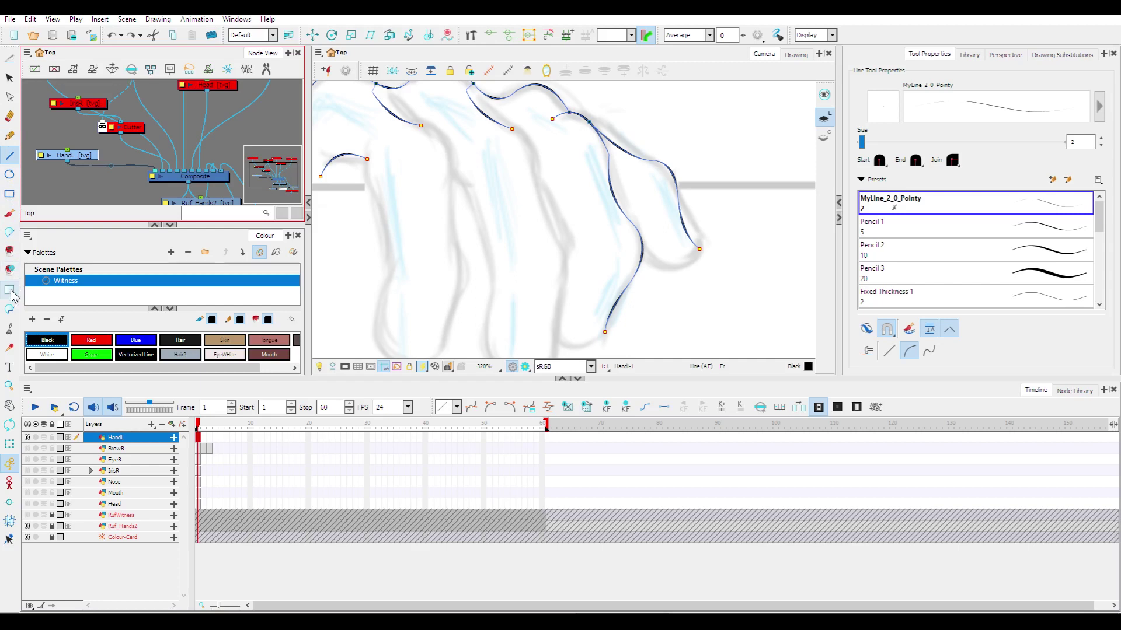
Erase the lower end of the little finger's outer line with the Medium Eraser and return to the Line tool.
left_click(9, 117)
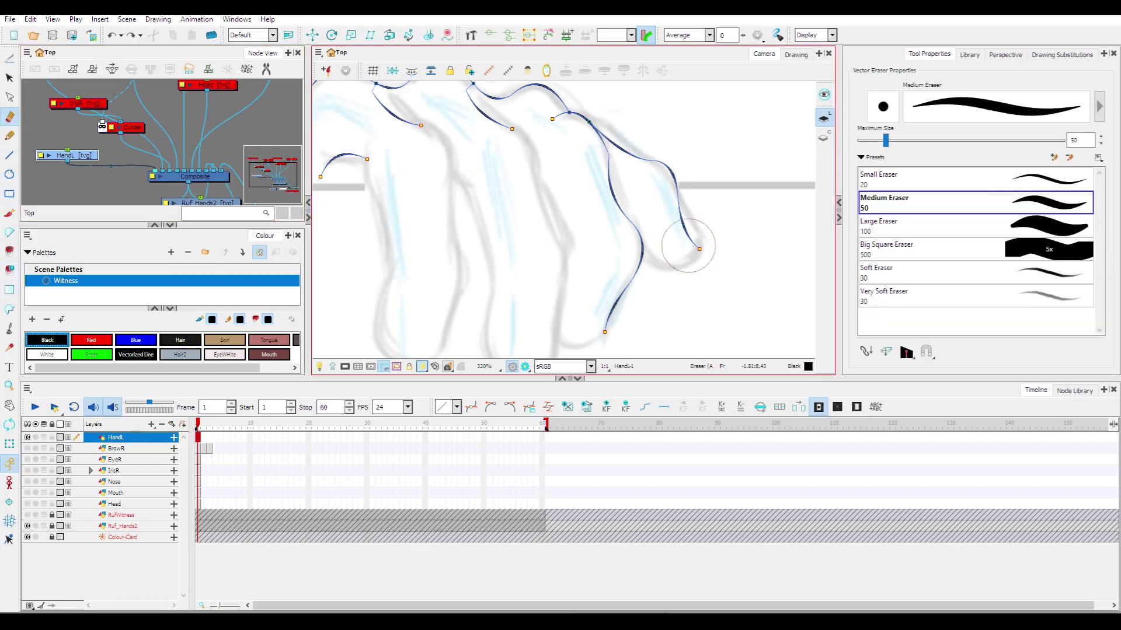
left_click_drag(687, 245, 703, 245)
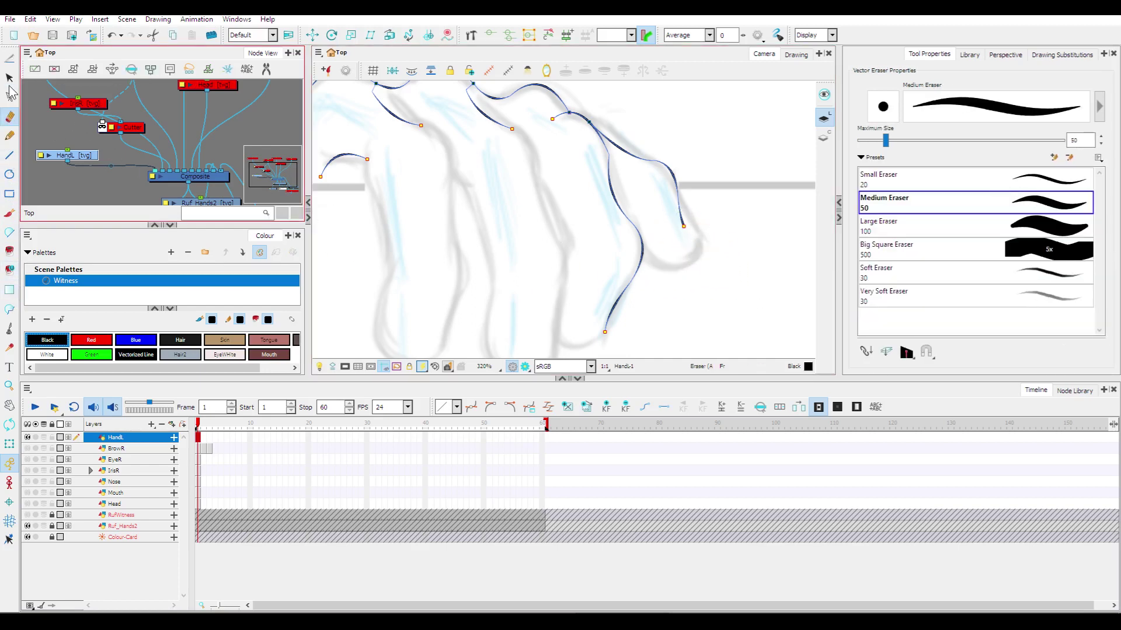
left_click(9, 156)
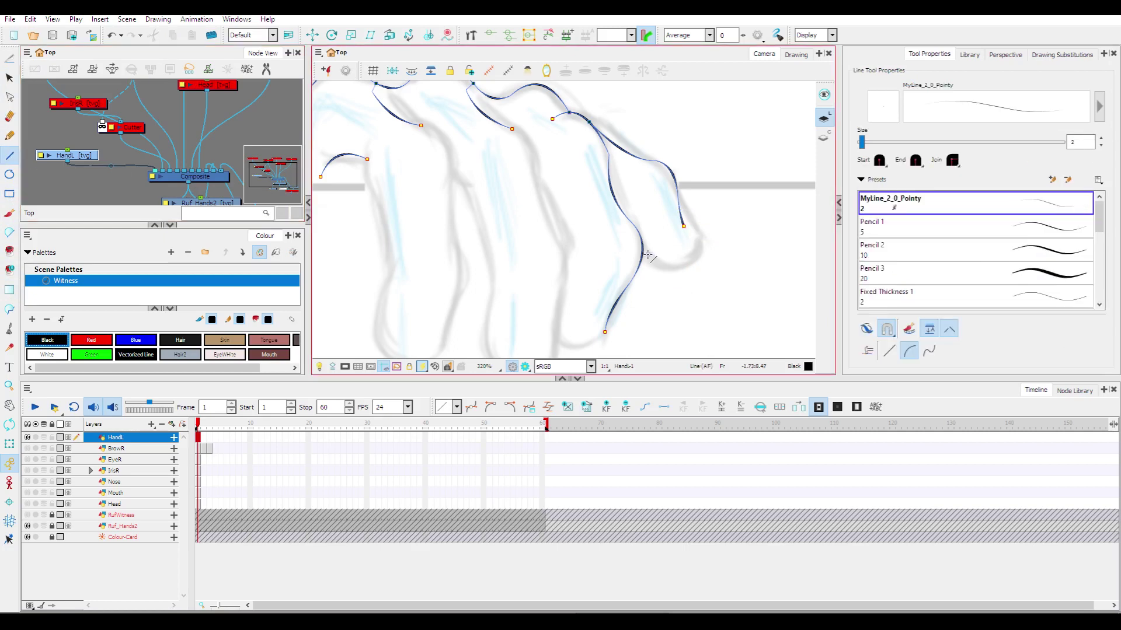
Redraw the little finger's rounded tip from the ring finger's edge and add a short crease curve between the two fingers.
left_click_drag(644, 255, 679, 264)
left_click_drag(678, 264, 705, 249)
left_click_drag(587, 255, 657, 233)
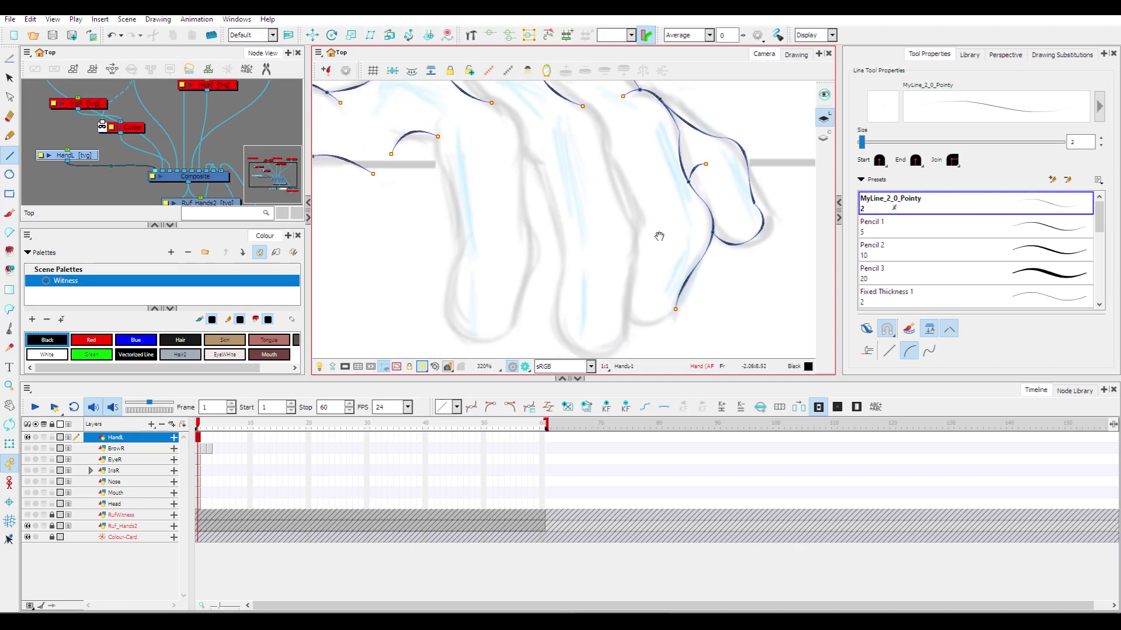
Trace both sides of the middle finger above its joint and draw its rounded fingertip.
mouse_move(605, 145)
left_mouse_down()
mouse_move(624, 214)
mouse_move(614, 207)
left_mouse_up()
left_click_drag(542, 166, 569, 234)
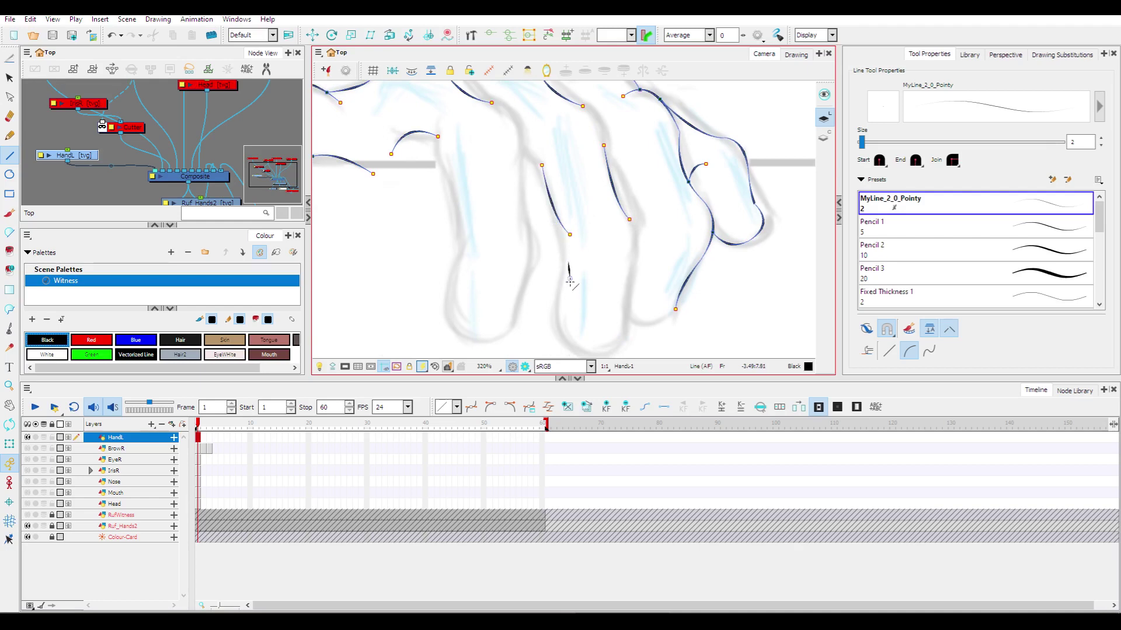
mouse_move(570, 281)
left_mouse_down()
mouse_move(581, 354)
mouse_move(533, 329)
mouse_move(606, 311)
mouse_move(618, 218)
mouse_move(610, 236)
left_mouse_up()
scroll(606, 324, "down", 1)
left_click(624, 318)
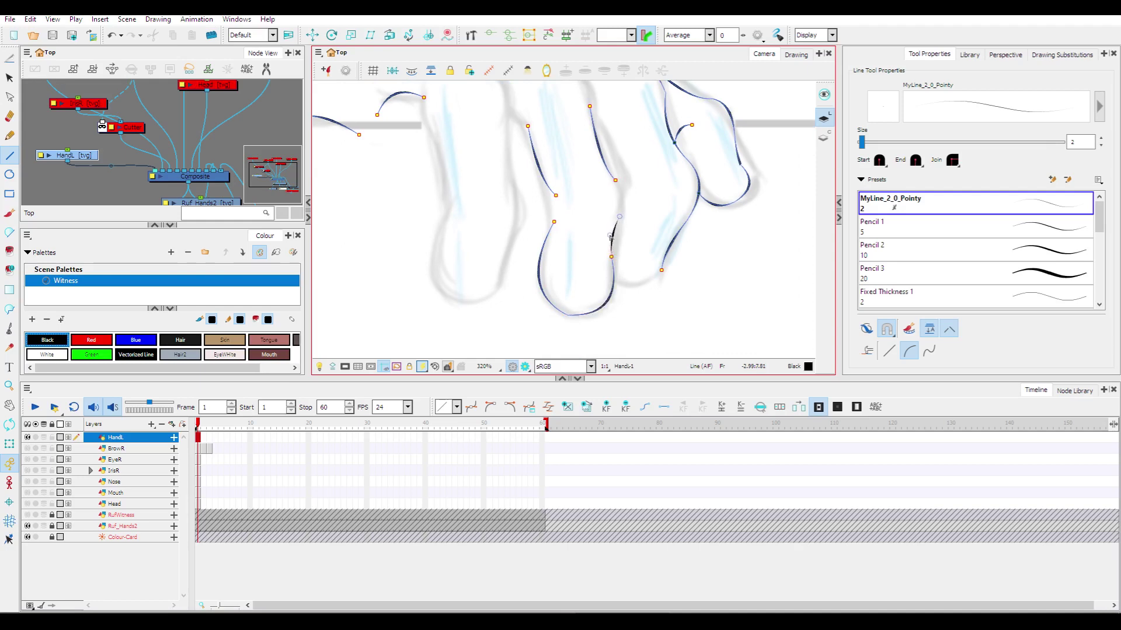
Join the middle finger's outline at its joints and up to the knuckle line, adding a short crease on the ring finger.
left_click_drag(555, 195, 554, 222)
left_click(554, 207)
mouse_move(617, 181)
left_mouse_down()
mouse_move(619, 218)
mouse_move(634, 199)
mouse_move(575, 271)
left_mouse_up()
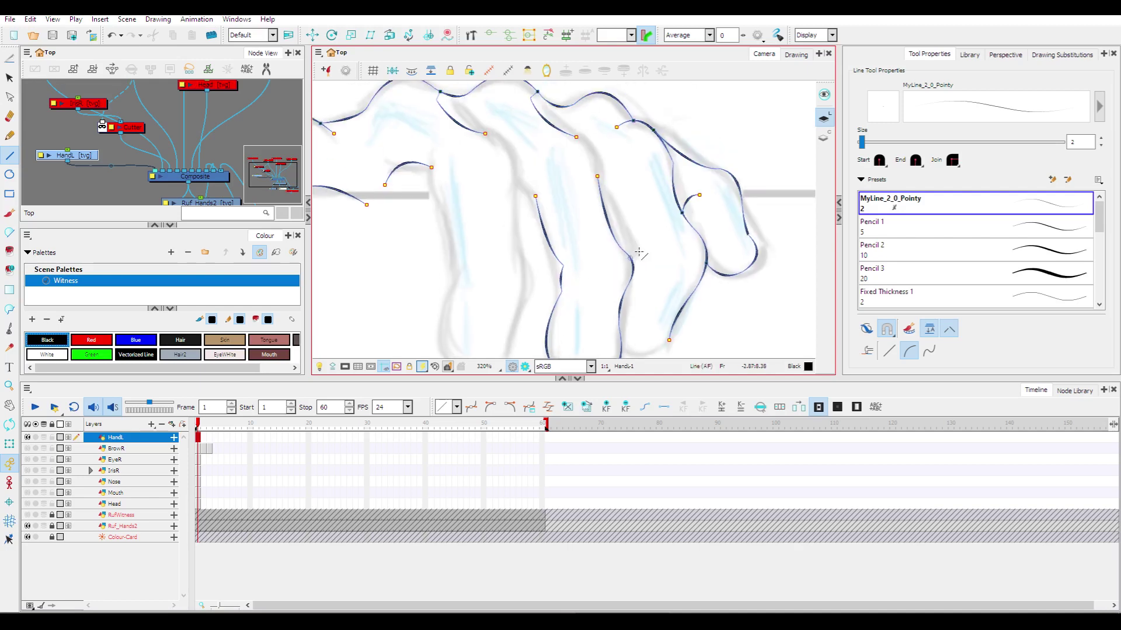
mouse_move(639, 252)
left_mouse_down()
mouse_move(658, 239)
mouse_move(620, 208)
mouse_move(634, 253)
mouse_move(621, 190)
mouse_move(619, 217)
mouse_move(623, 208)
left_mouse_up()
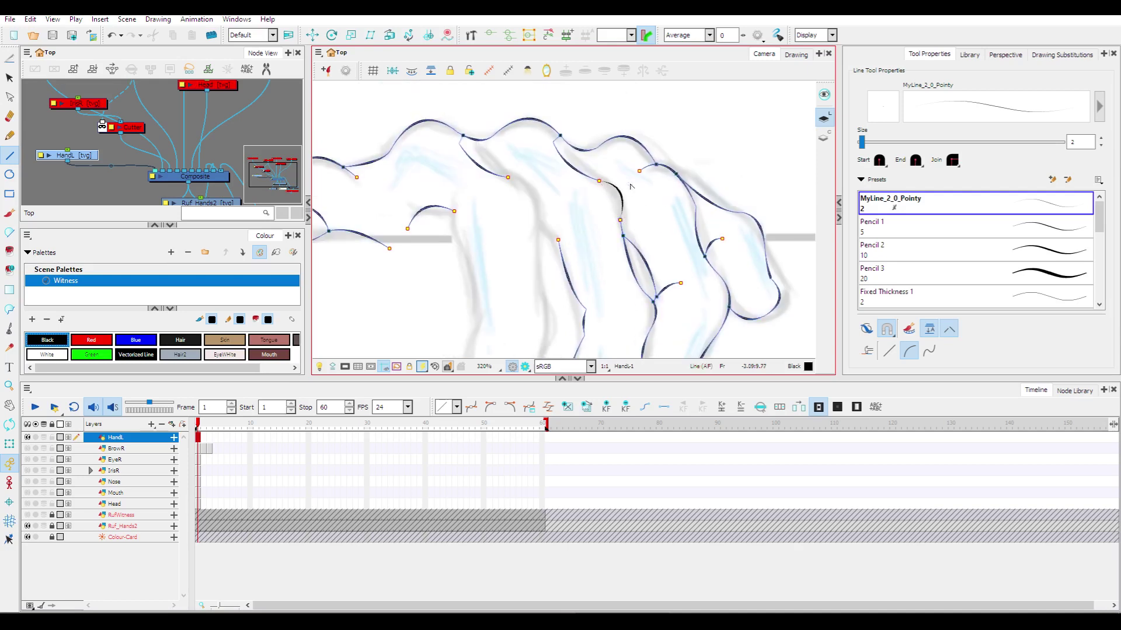
mouse_move(642, 248)
left_mouse_down()
mouse_move(552, 213)
mouse_move(666, 175)
mouse_move(676, 199)
left_mouse_up()
Trace the index finger's outer edge from its knuckle past the joint and add short creases at the middle finger's base and joint.
left_click_drag(542, 128, 570, 188)
left_click(582, 135)
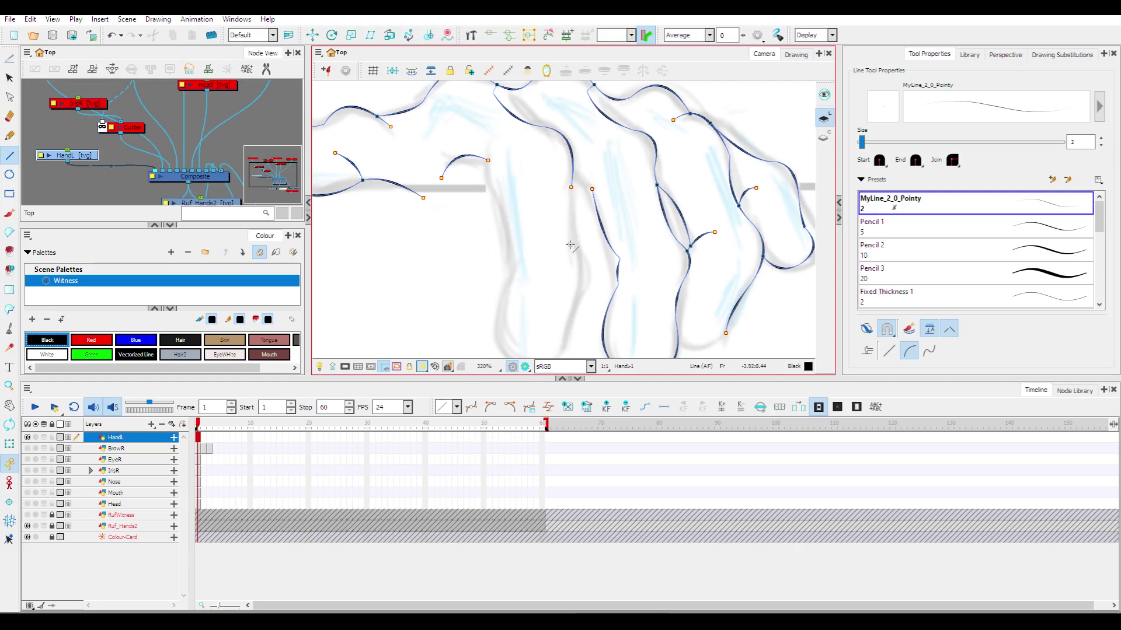
mouse_move(570, 245)
left_mouse_down()
mouse_move(576, 298)
mouse_move(601, 267)
left_mouse_up()
left_click_drag(520, 277, 530, 253)
mouse_move(582, 164)
left_mouse_down()
mouse_move(580, 218)
mouse_move(572, 190)
mouse_move(612, 129)
left_mouse_up()
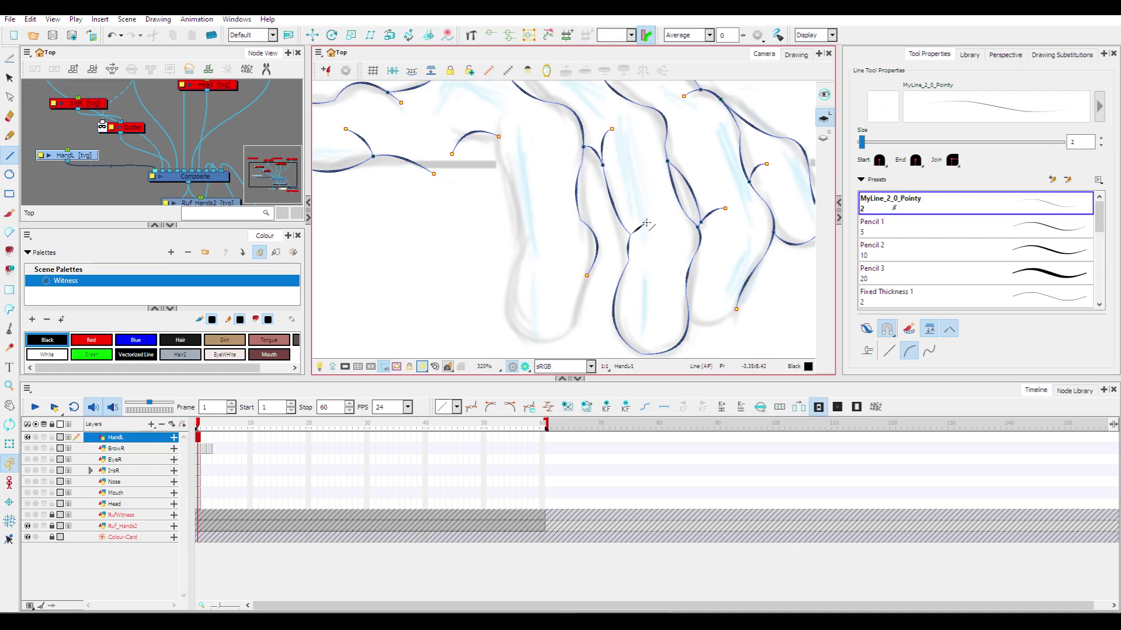
mouse_move(612, 202)
left_mouse_down()
mouse_move(629, 270)
mouse_move(702, 227)
left_mouse_up()
Trace the index finger's inner edge with a short joint crease and close its rounded fingertip.
mouse_move(596, 128)
left_mouse_down()
mouse_move(587, 161)
mouse_move(611, 269)
mouse_move(629, 252)
left_mouse_up()
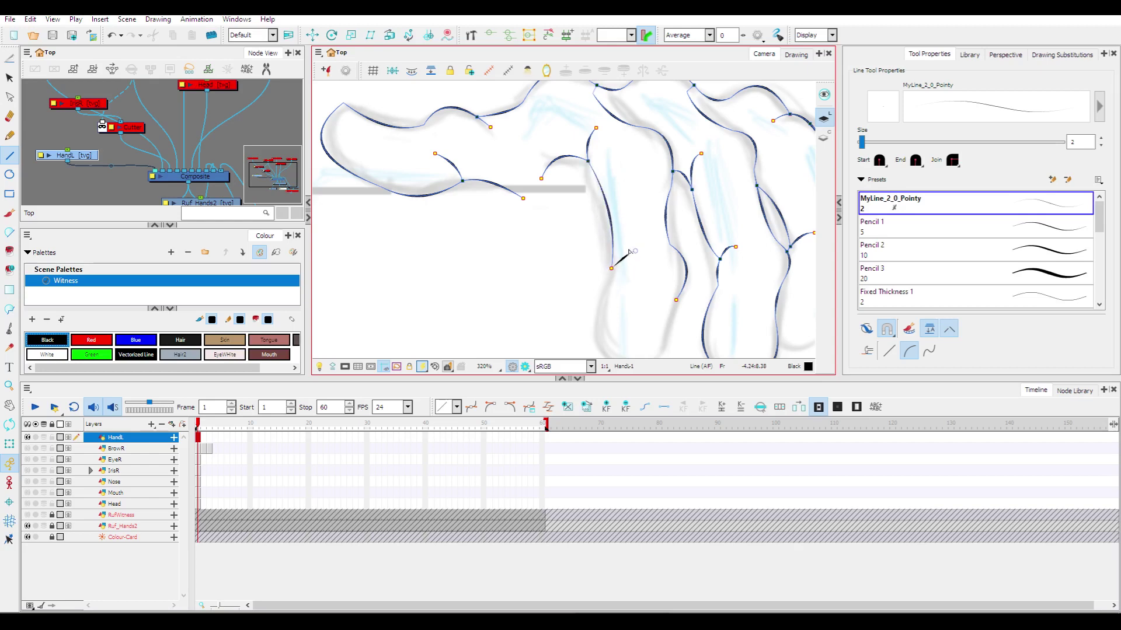
scroll(624, 264, "down", 3)
mouse_move(604, 182)
left_mouse_down()
mouse_move(615, 279)
mouse_move(574, 263)
mouse_move(611, 274)
mouse_move(668, 216)
mouse_move(660, 293)
left_mouse_up()
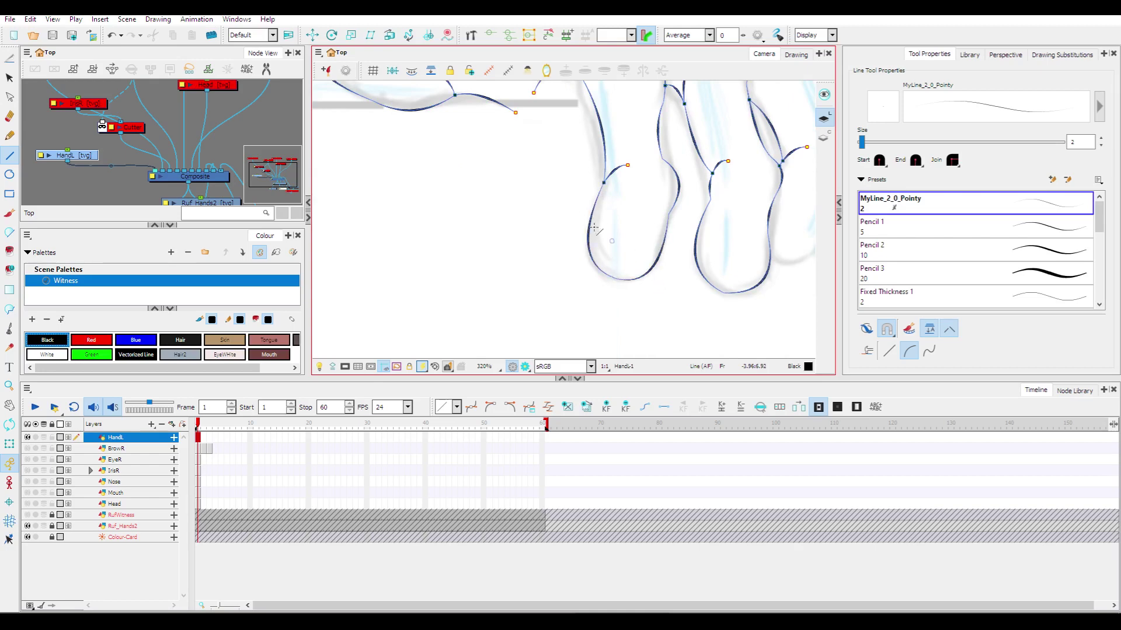
Close the ring finger's rounded tip against the side of the middle finger.
scroll(635, 207, "down", 2)
mouse_move(644, 215)
left_mouse_down()
mouse_move(534, 245)
mouse_move(614, 232)
mouse_move(588, 270)
left_mouse_up()
scroll(593, 276, "up", 3)
left_click_drag(673, 171, 710, 297)
scroll(630, 224, "down", 2)
left_click_drag(430, 221, 546, 252)
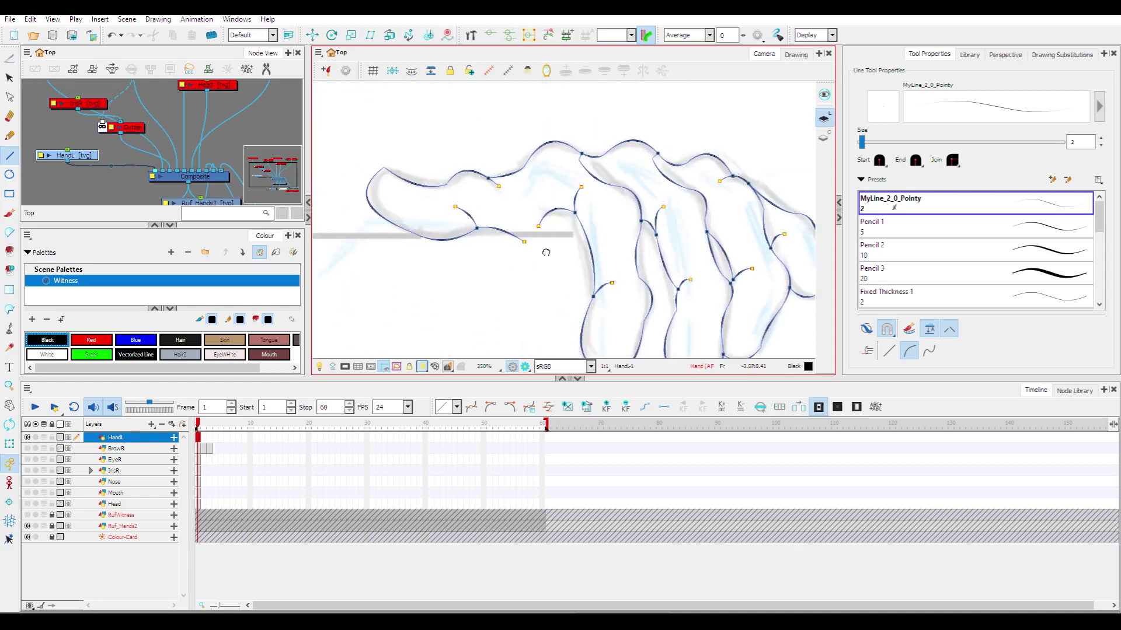
Draw a straight horizontal line along the rough ledge, running from the thumb's underside across the index finger.
scroll(547, 254, "up", 2)
scroll(577, 244, "down", 1)
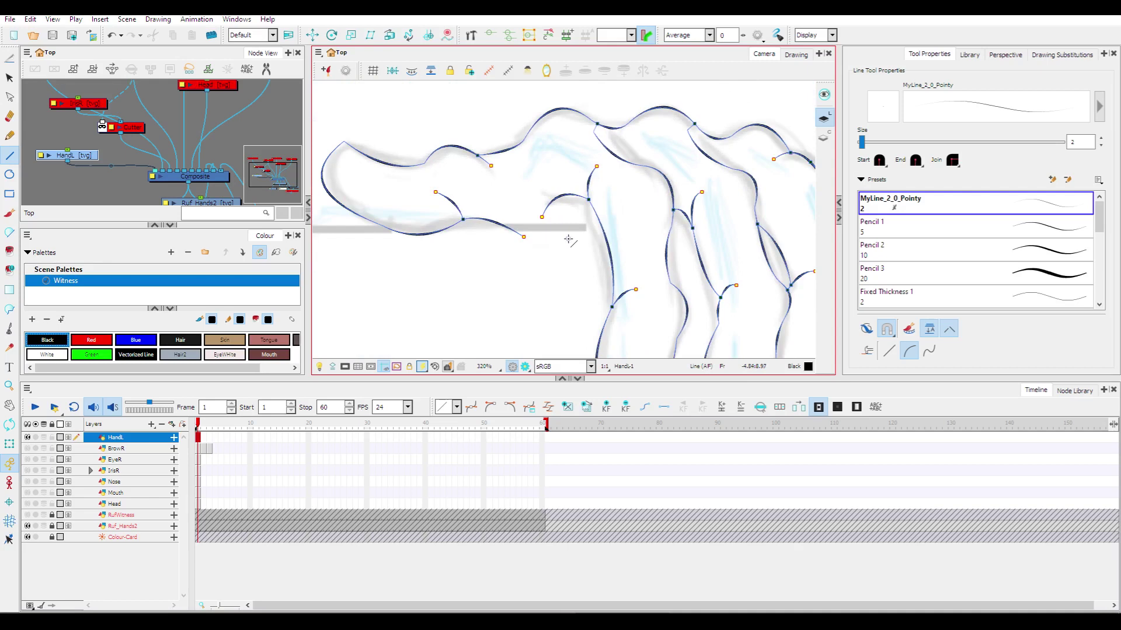
scroll(568, 240, "down", 1)
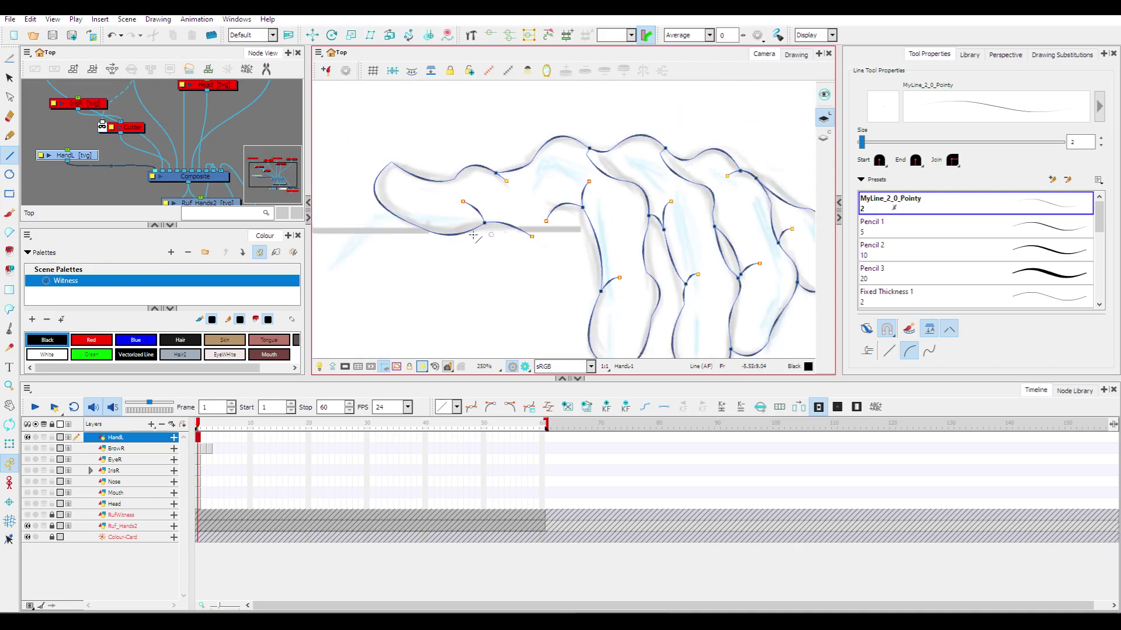
left_click(888, 351)
scroll(522, 283, "up", 2)
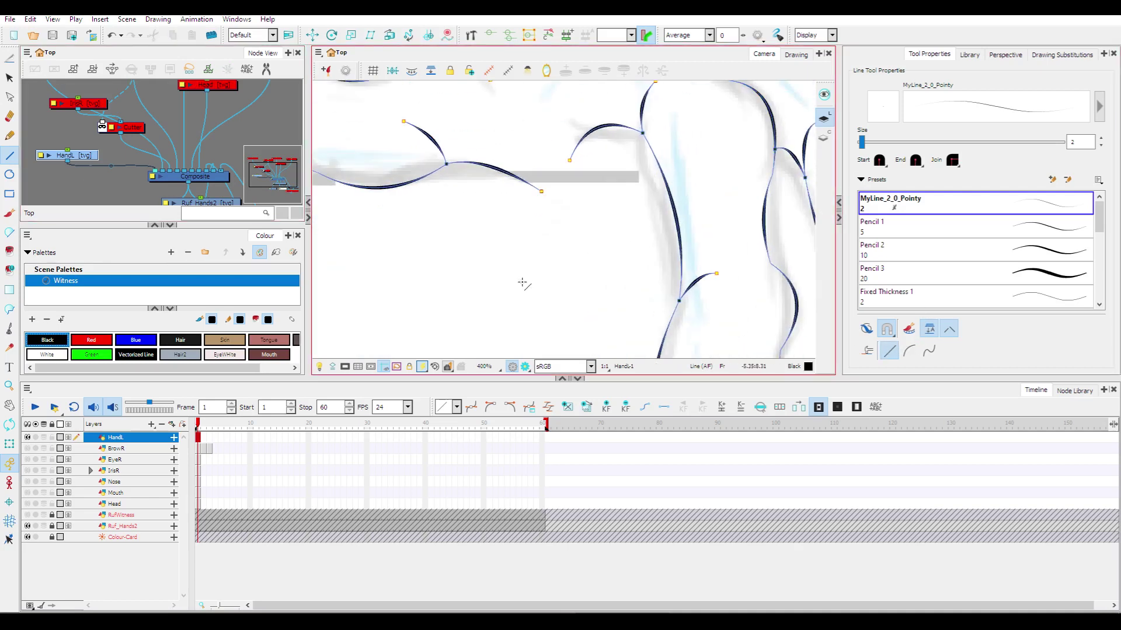
left_click_drag(492, 175, 711, 175)
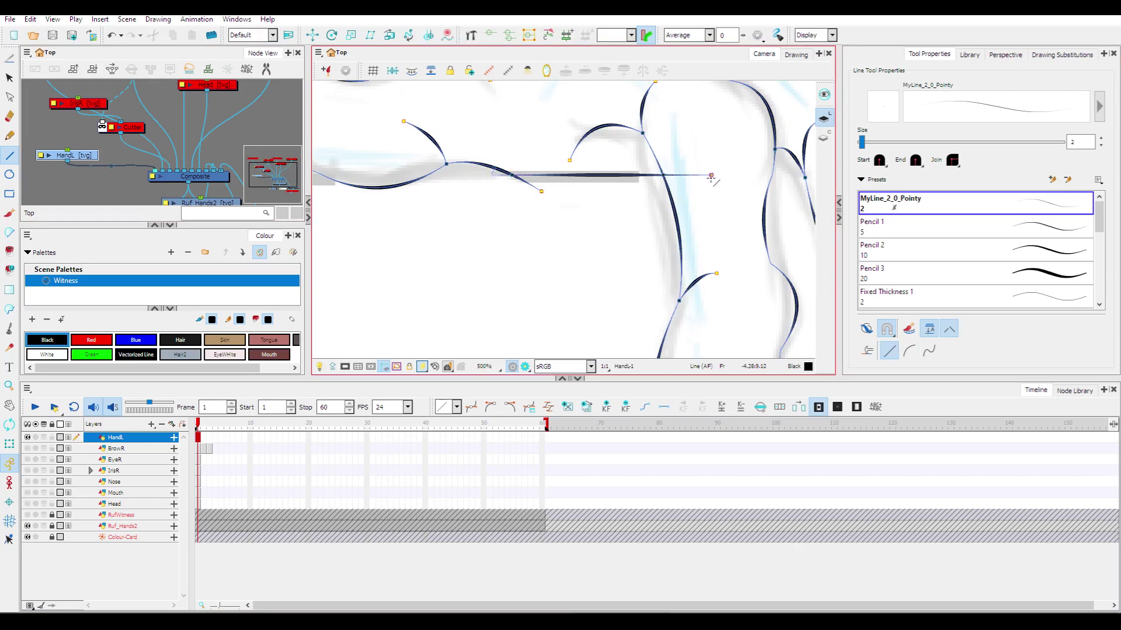
key("ctrl+z")
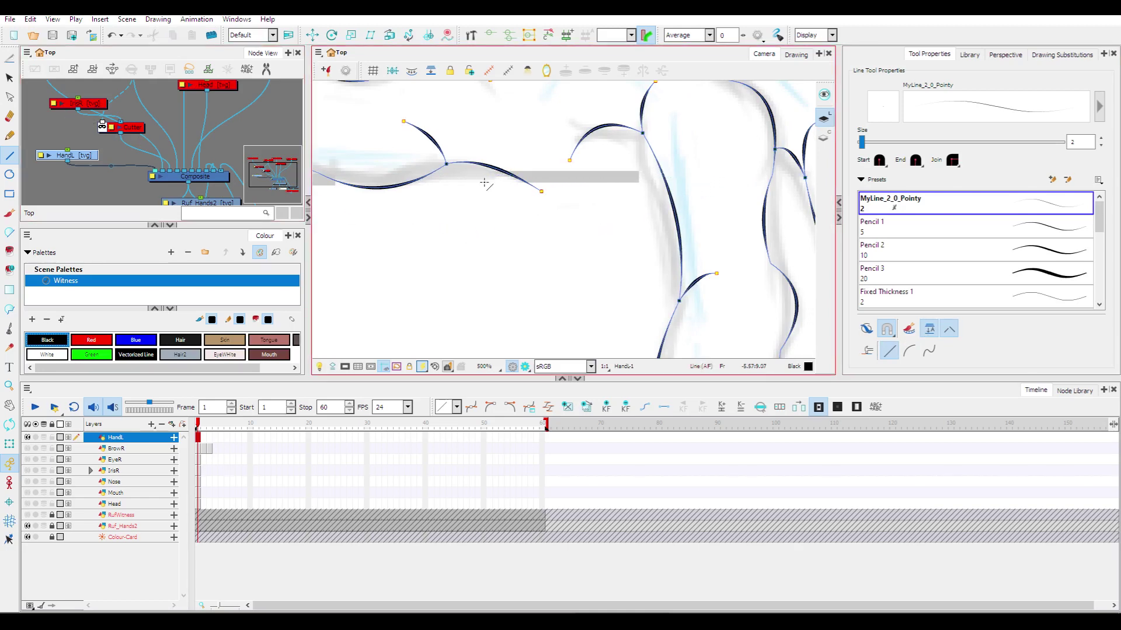
left_click_drag(460, 177, 749, 177)
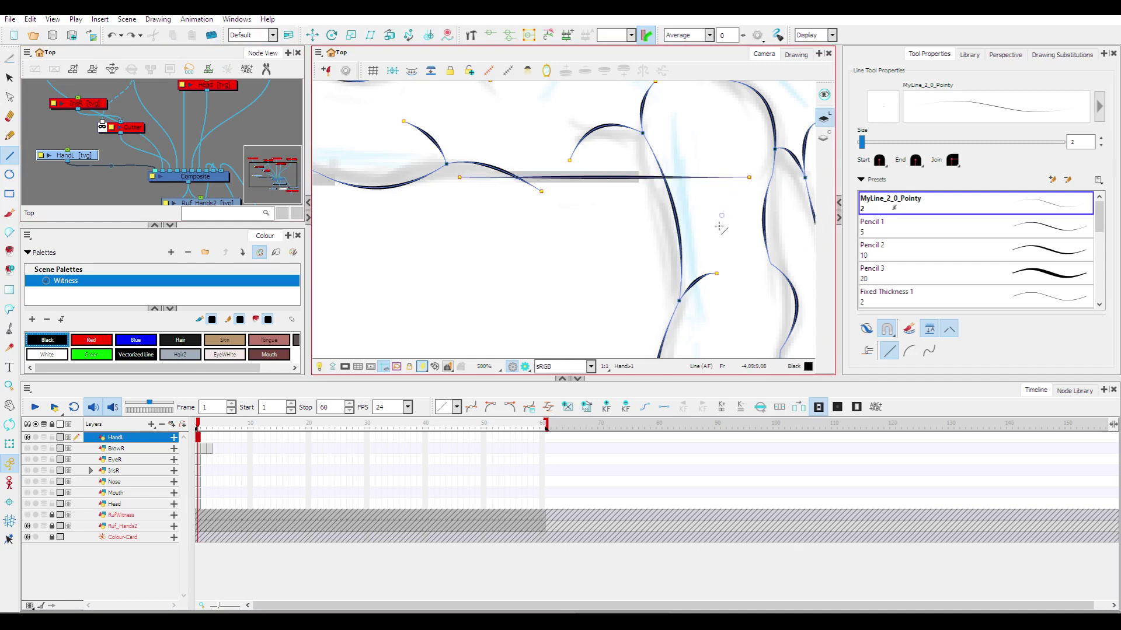
Cut off the overhanging ends of the ledge line beyond the thumb's underside and the index finger's edge.
left_click(9, 58)
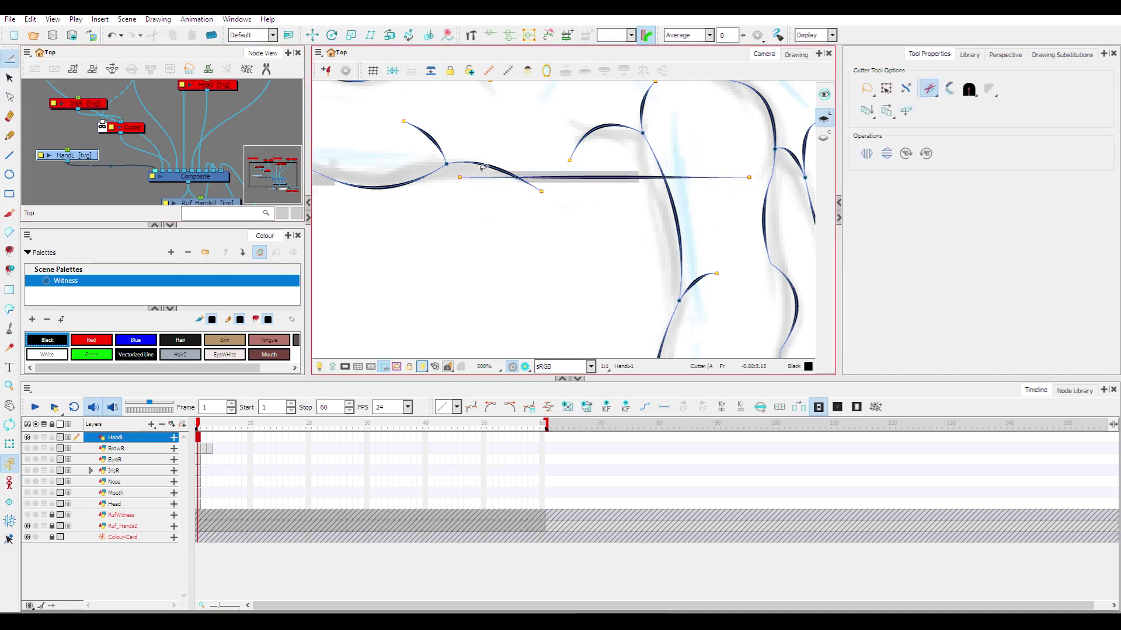
left_click_drag(482, 168, 546, 225)
left_click_drag(722, 158, 721, 237)
scroll(625, 239, "down", 5)
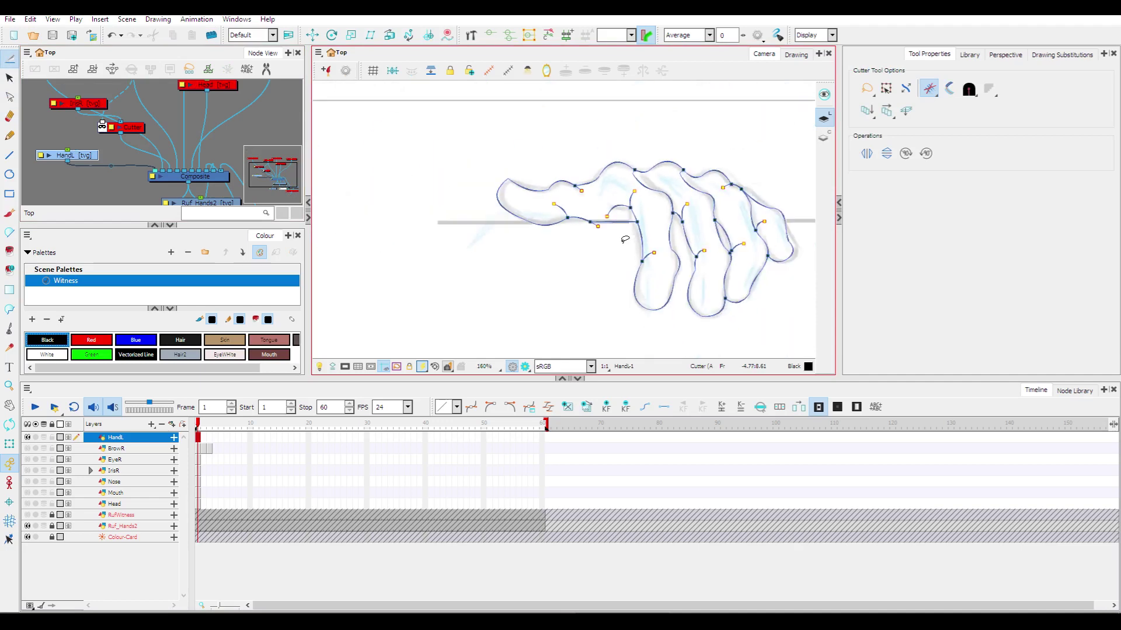
scroll(527, 295, "up", 5)
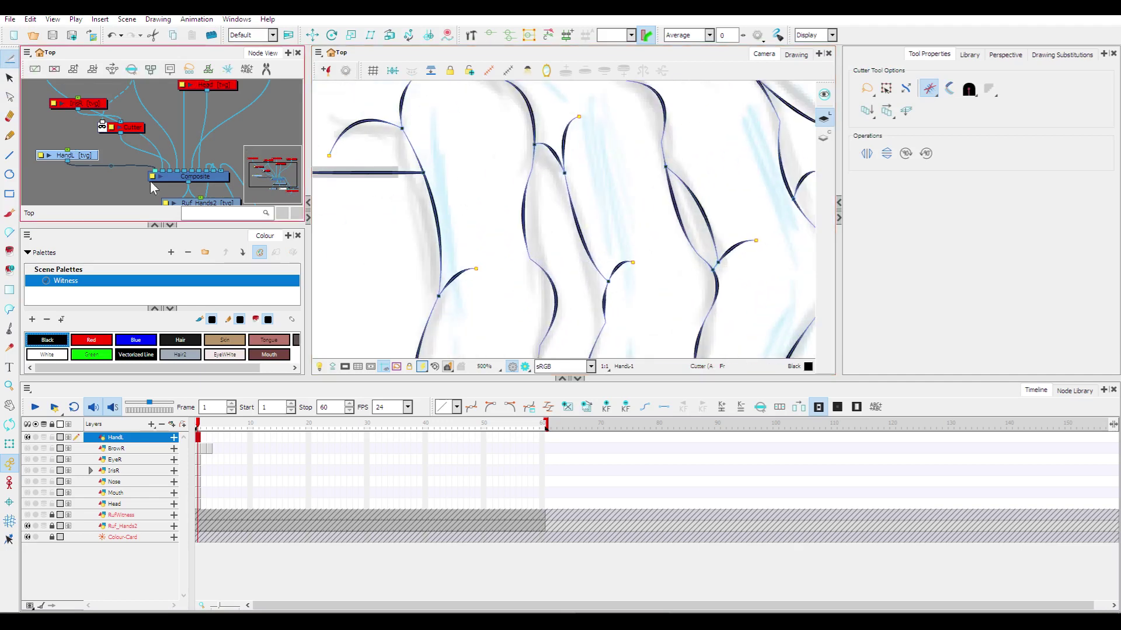
Draw a straight ledge line across the gap between the index and middle fingers and cut off its overhanging ends.
left_click(10, 155)
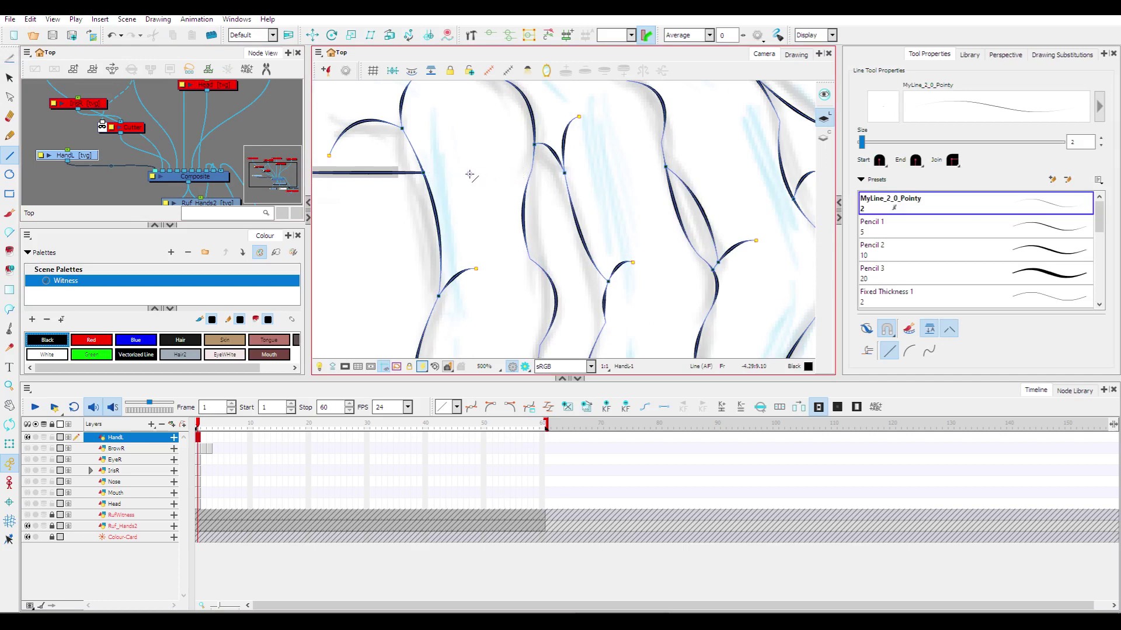
mouse_move(473, 174)
left_mouse_down()
mouse_move(592, 174)
mouse_move(591, 203)
left_mouse_up()
key("alt+t")
left_click_drag(492, 159, 477, 229)
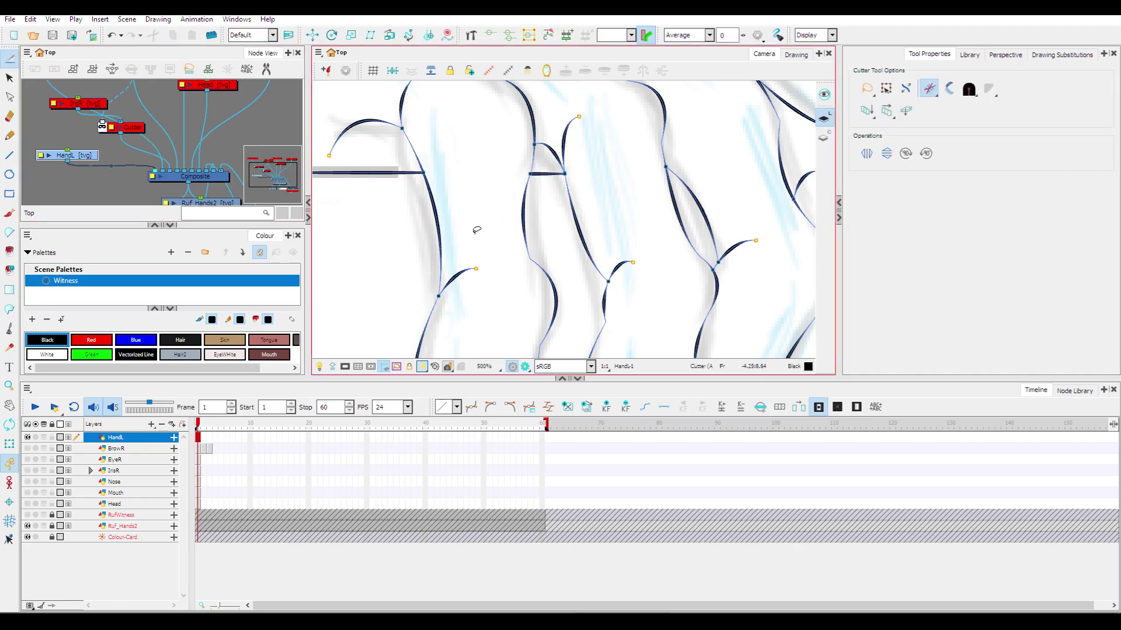
scroll(484, 236, "down", 5)
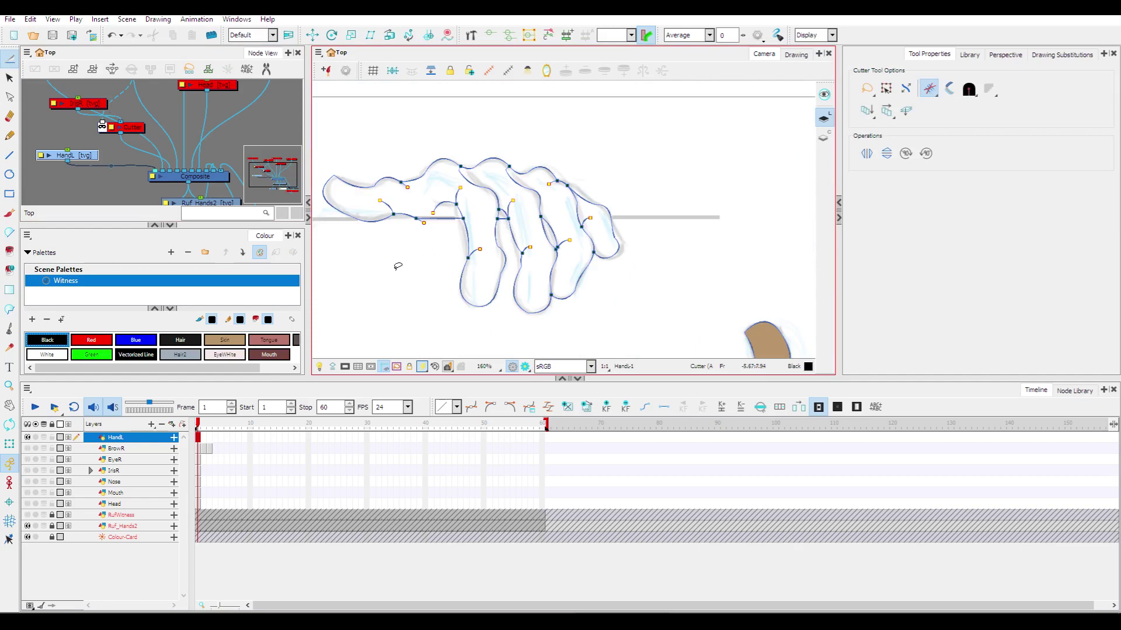
scroll(396, 268, "up", 3)
left_click_drag(393, 265, 525, 313)
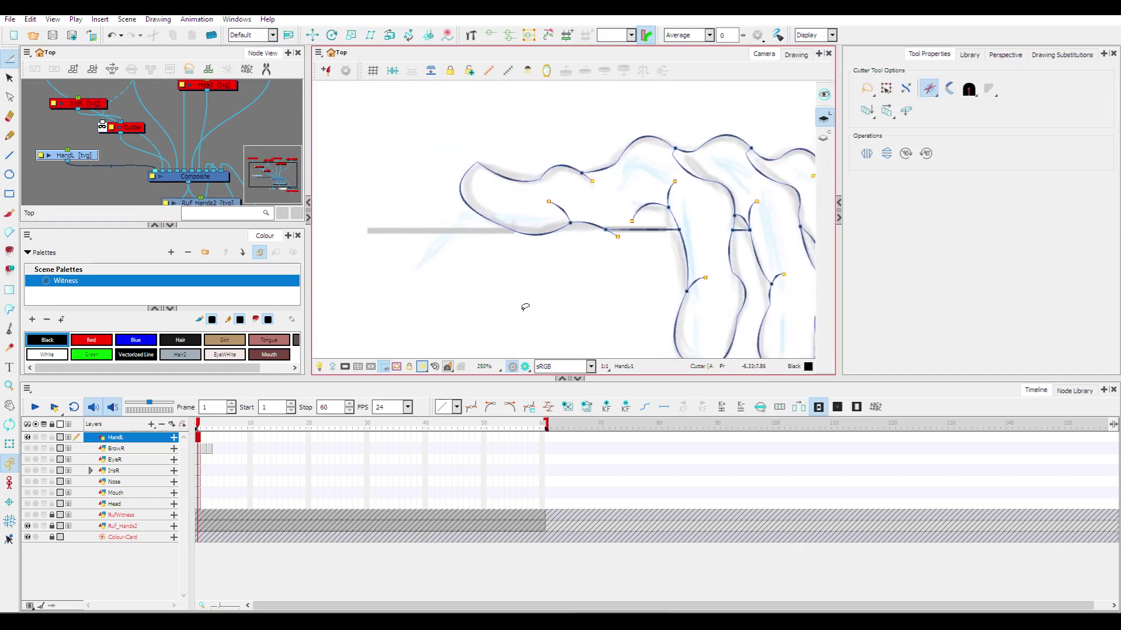
Draw a straight horizontal line along the rough ledge, running from the thumb's underside outward past the thumb tip.
scroll(668, 207, "up", 4)
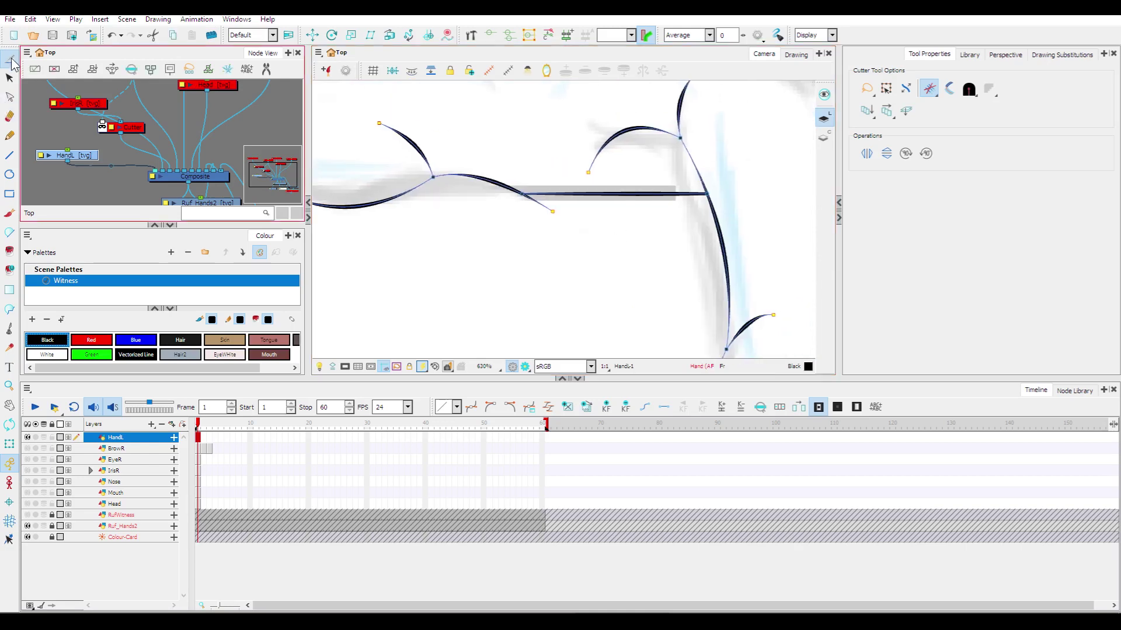
scroll(498, 258, "down", 4)
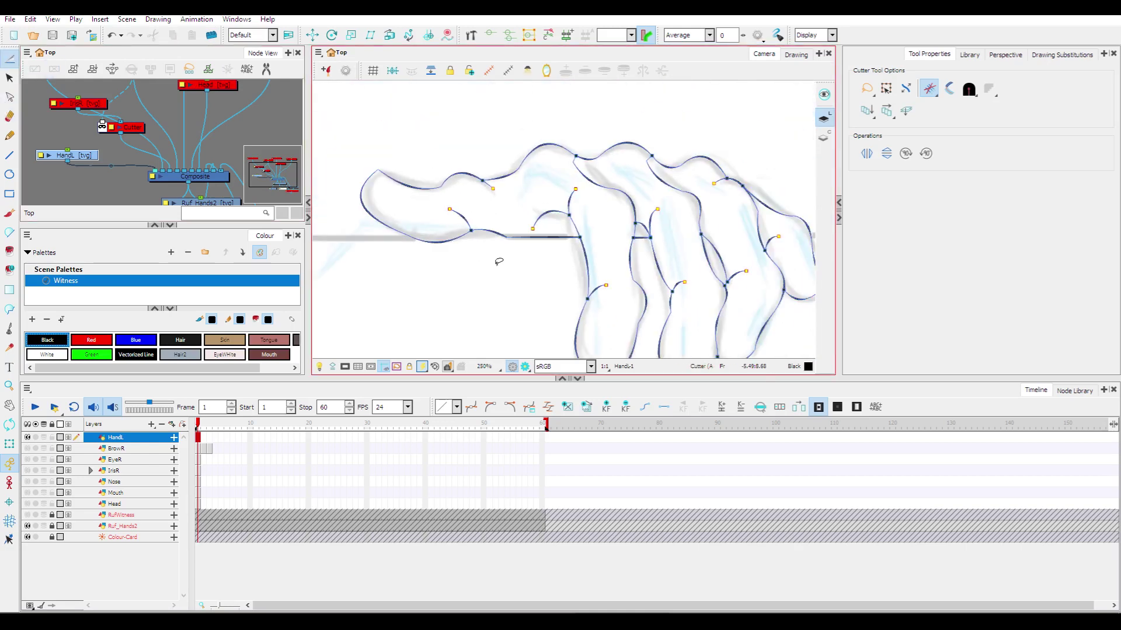
mouse_move(594, 266)
left_mouse_down()
mouse_move(466, 268)
mouse_move(585, 268)
mouse_move(571, 193)
mouse_move(577, 234)
left_mouse_up()
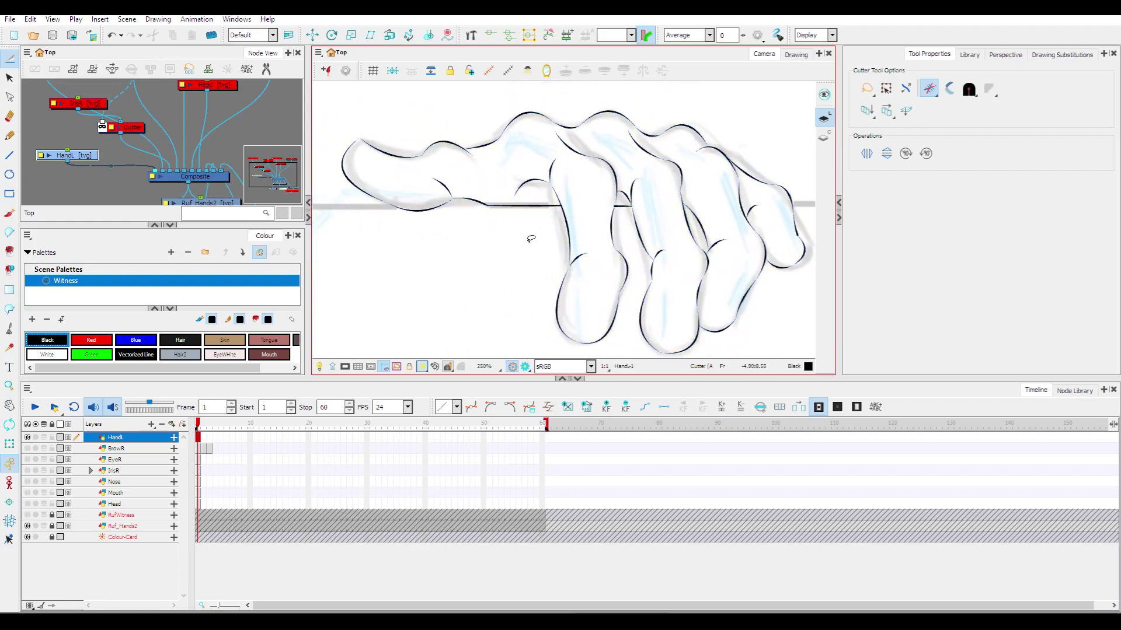
scroll(531, 239, "down", 3)
scroll(530, 239, "up", 2)
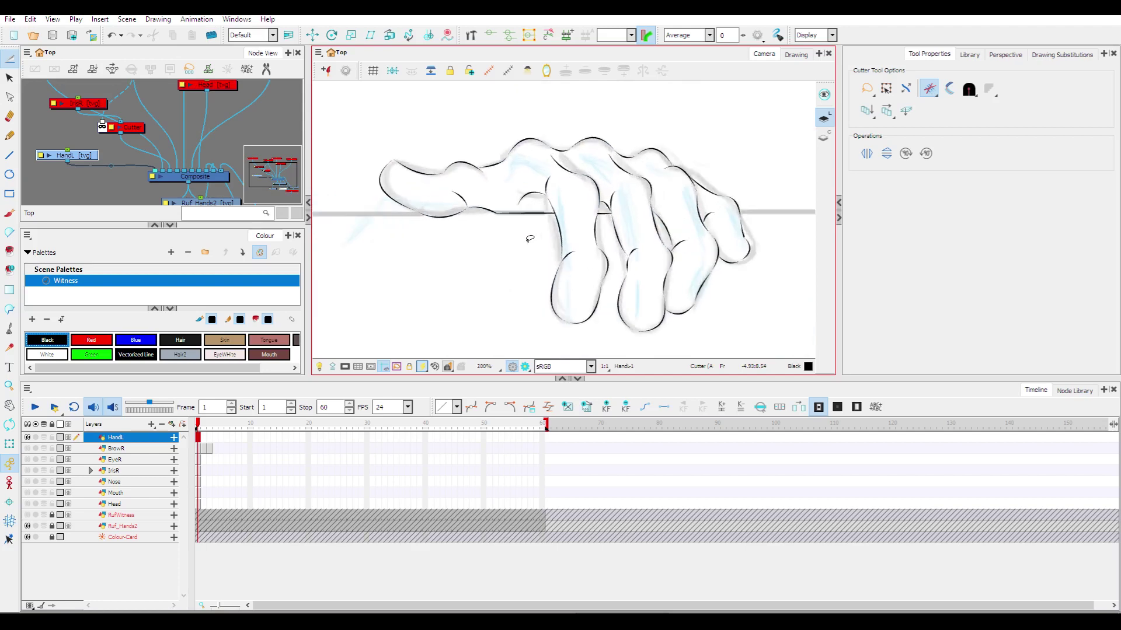
mouse_move(469, 252)
left_mouse_down()
mouse_move(538, 262)
mouse_move(418, 260)
mouse_move(580, 265)
left_mouse_up()
scroll(553, 260, "up", 2)
scroll(552, 260, "up", 1)
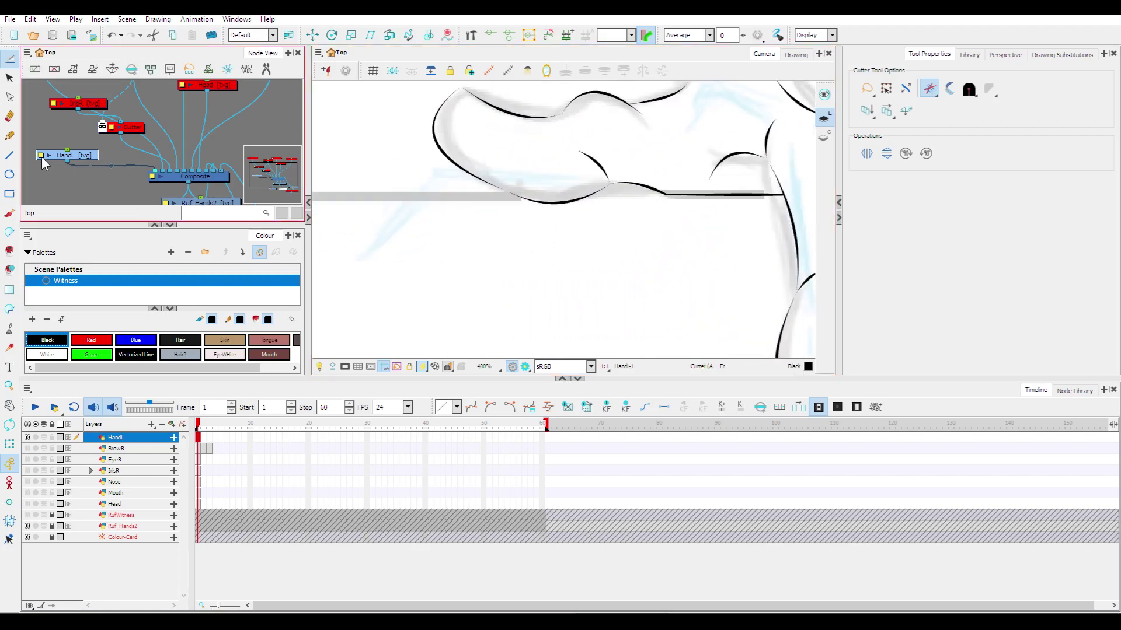
left_click(9, 155)
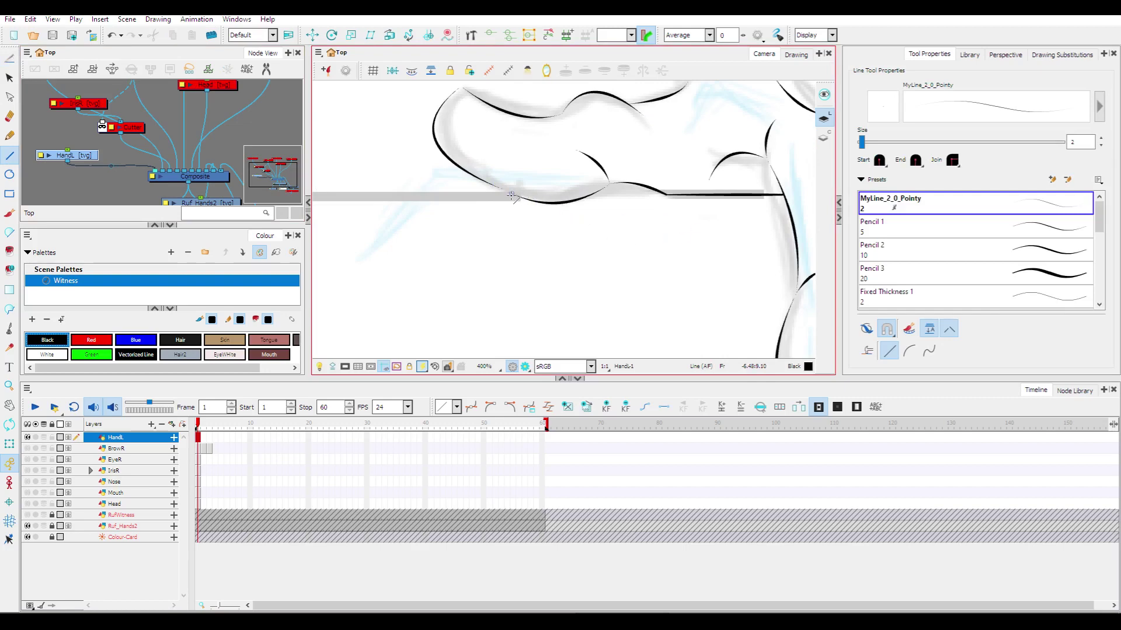
key("k")
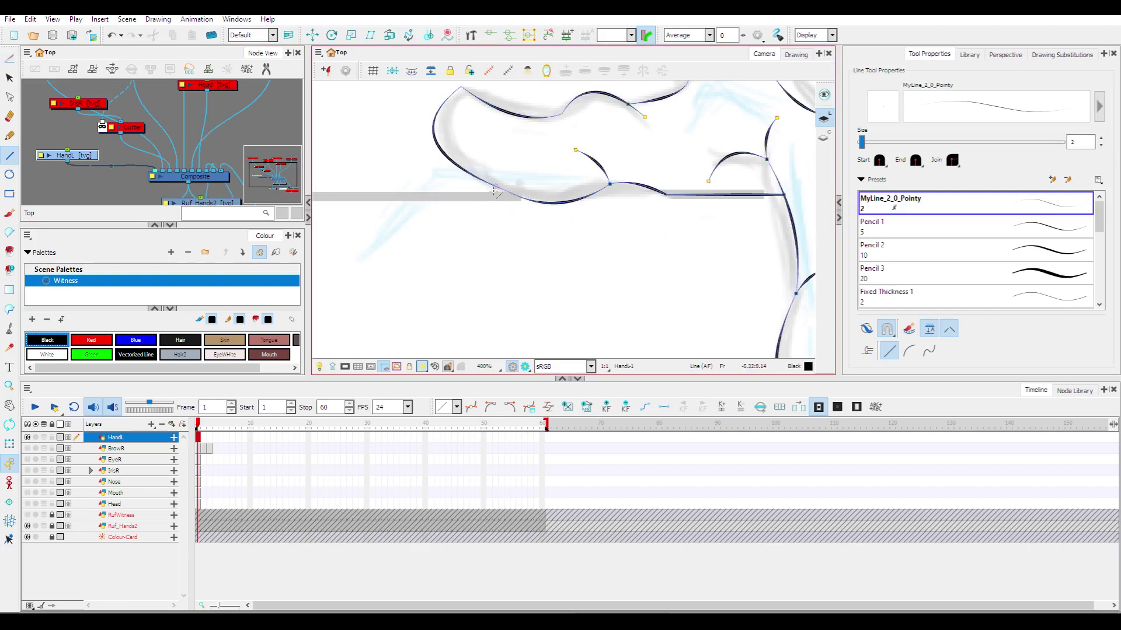
left_click_drag(513, 194, 321, 195)
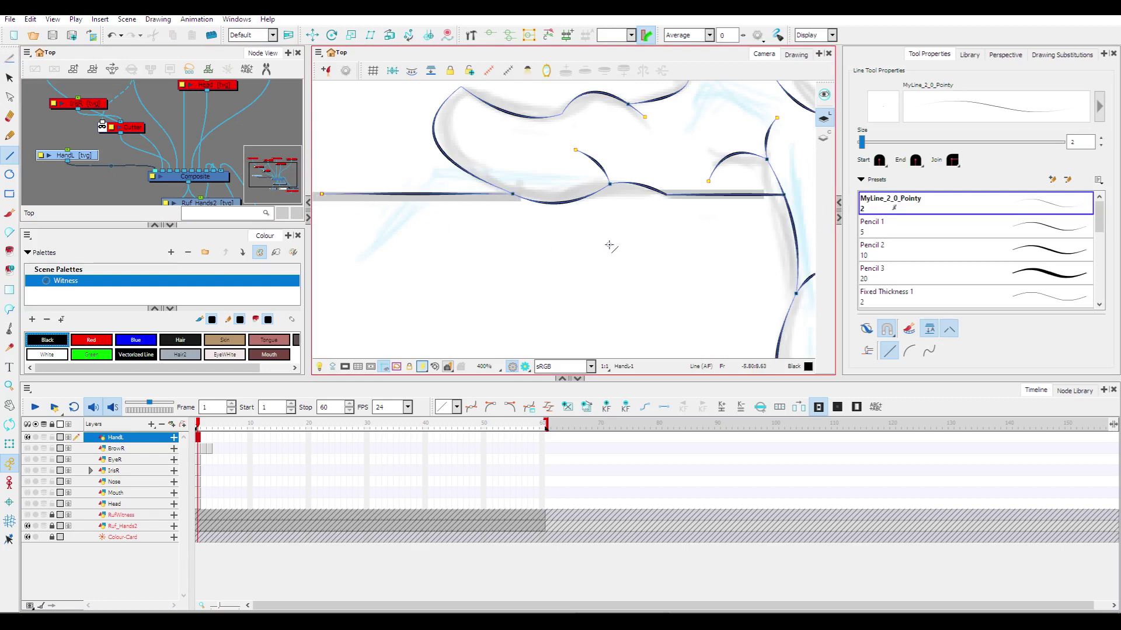
Draw a straight ledge line from the little finger's outer edge outward along the rough ledge, and turn off the stroke display.
scroll(609, 244, "down", 6)
left_click_drag(723, 259, 525, 259)
scroll(525, 258, "up", 5)
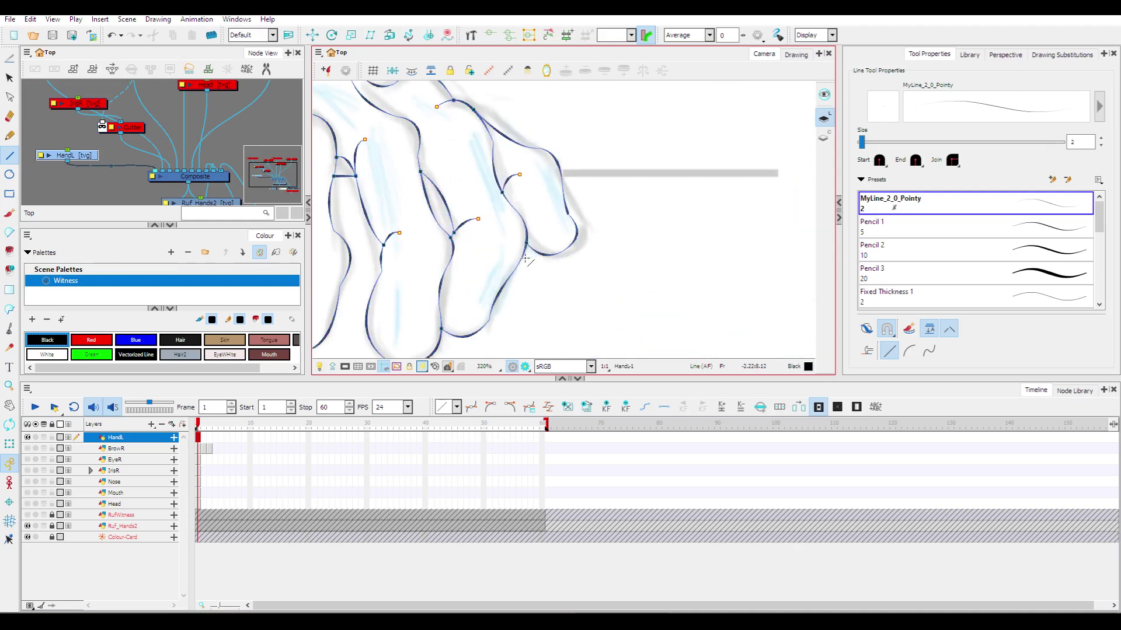
left_click_drag(561, 173, 706, 172)
scroll(438, 256, "down", 2)
scroll(437, 255, "down", 2)
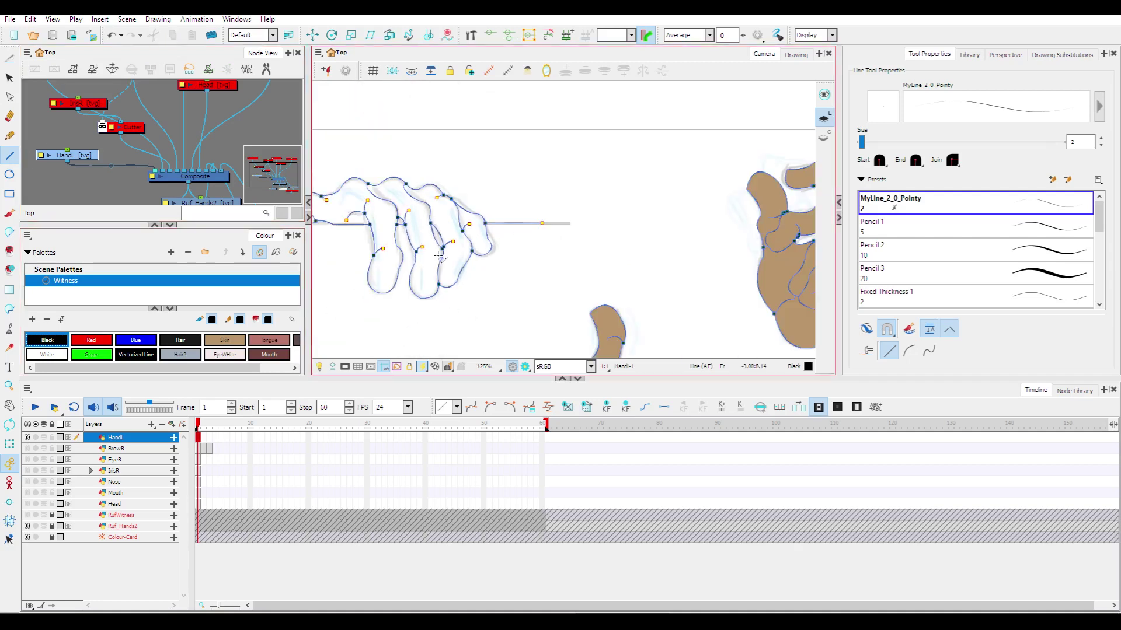
key("k")
left_click_drag(403, 248, 575, 248)
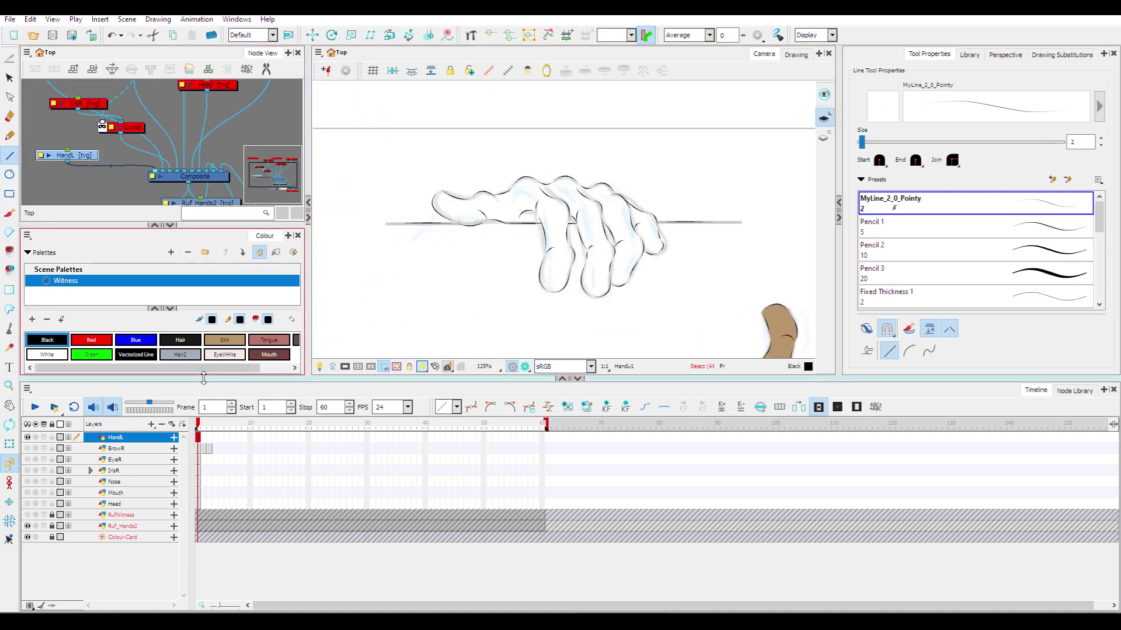
Paint the thumb, palm and all four fingers of the hanging-fingers hand with the Skin colour.
left_click(224, 339)
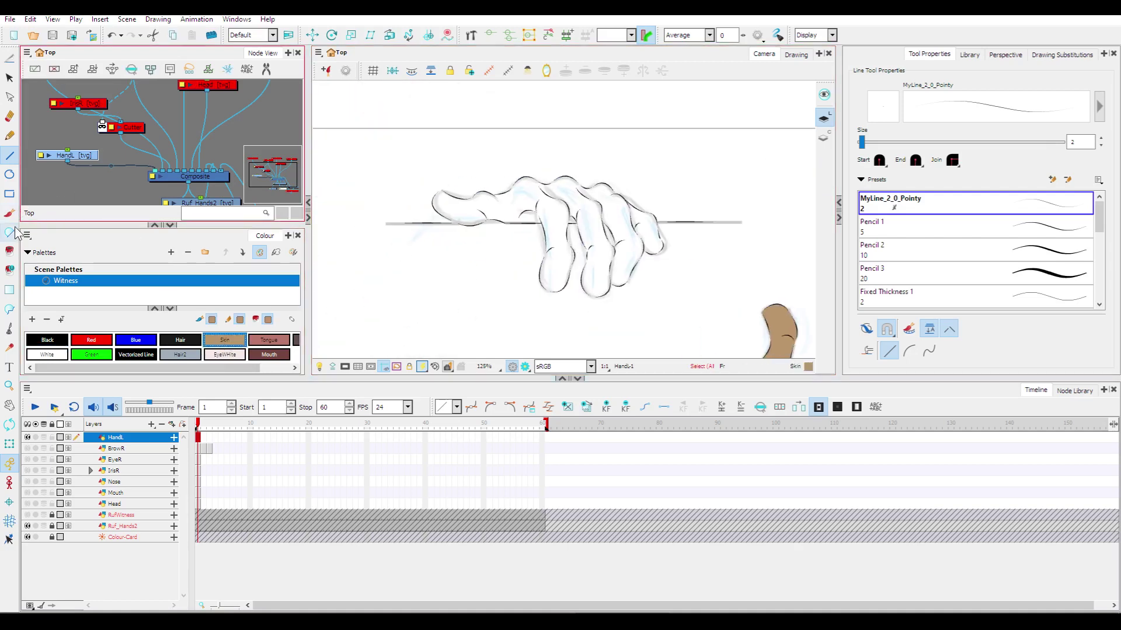
left_click(9, 251)
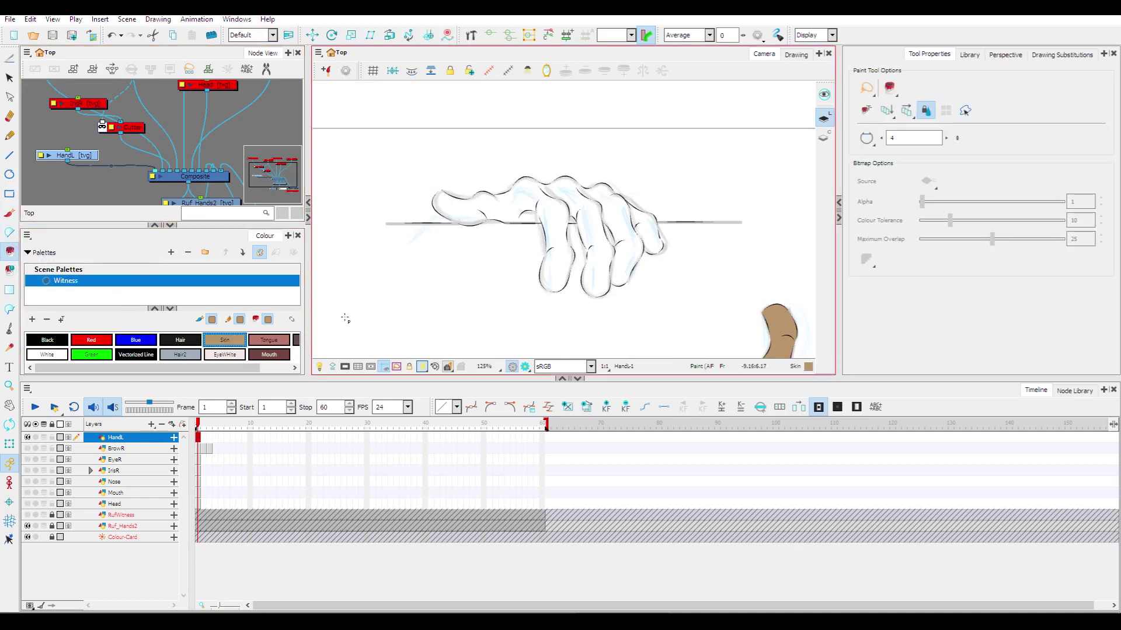
scroll(408, 263, "up", 2)
left_click(500, 158)
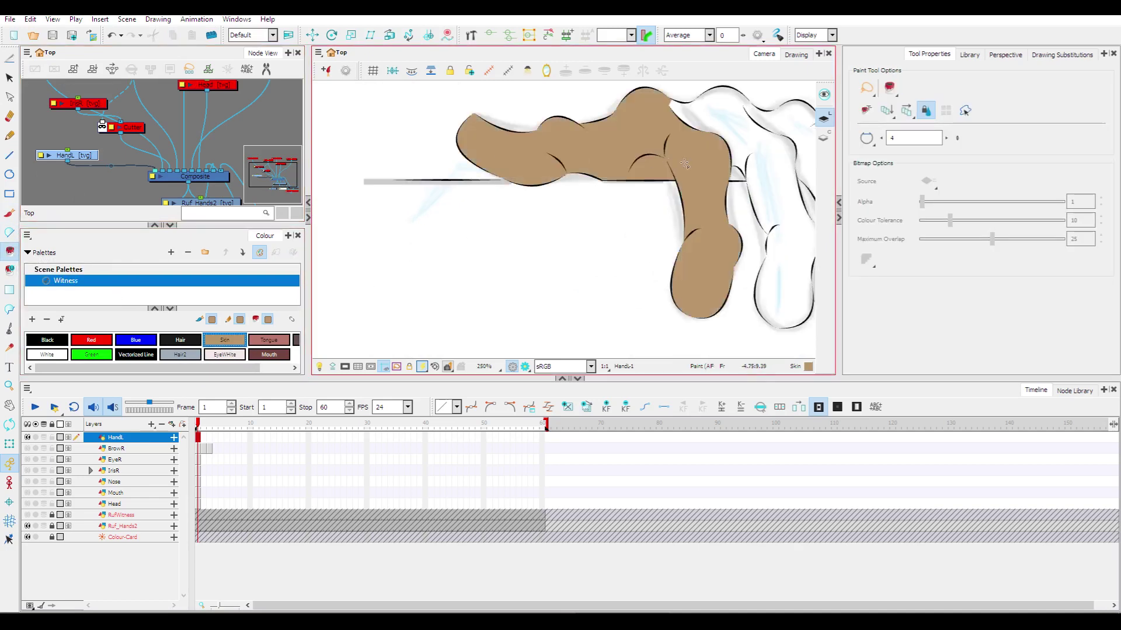
left_click(717, 122)
scroll(555, 201, "right", 5)
left_click(576, 166)
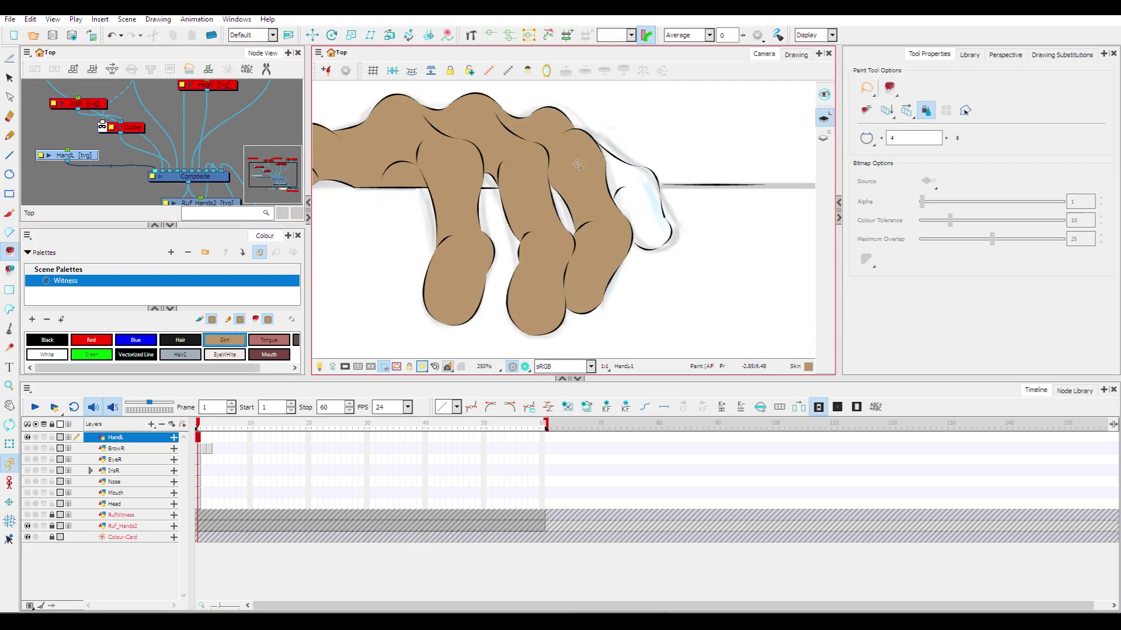
left_click(638, 189)
scroll(518, 203, "down", 3)
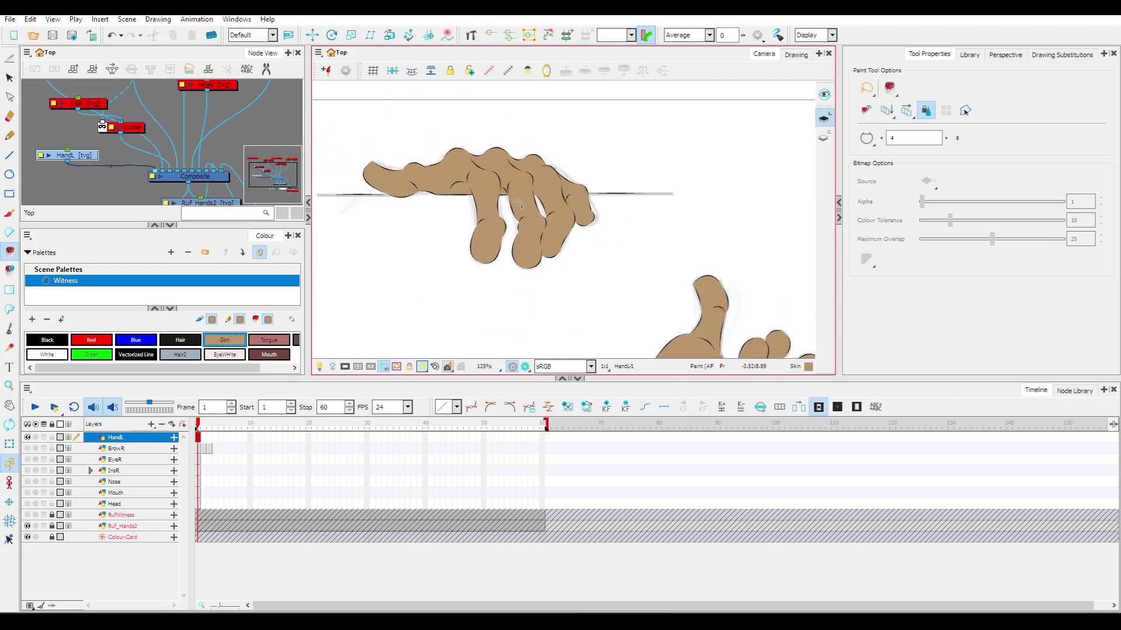
Duplicate the HandL layer with its three painted hands.
left_click_drag(446, 289, 603, 253)
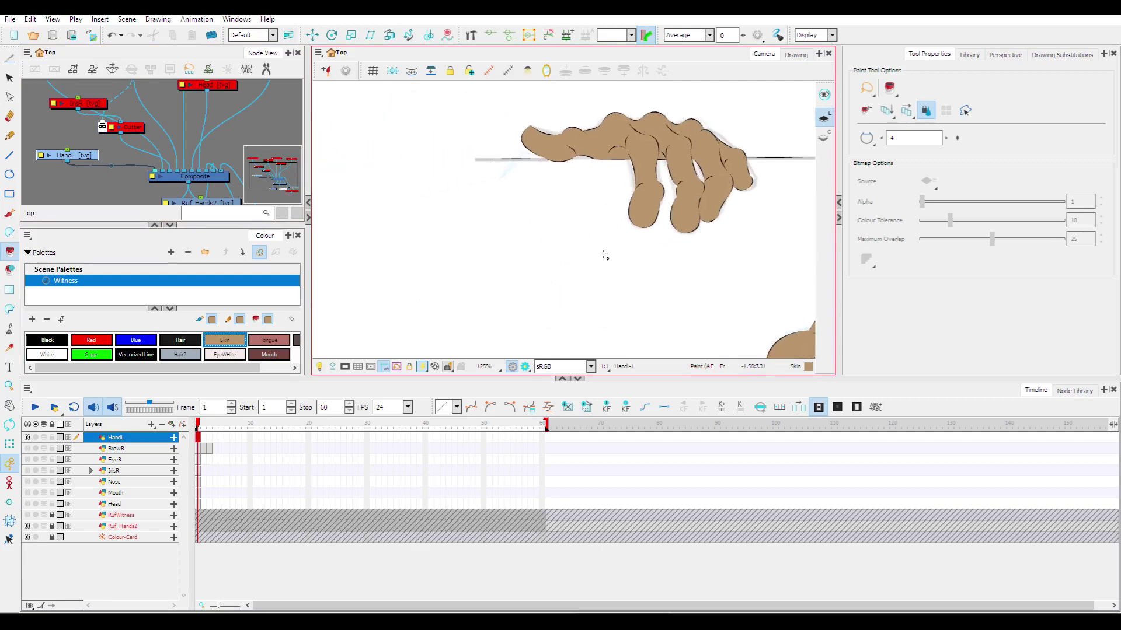
scroll(604, 255, "down", 3)
mouse_move(700, 262)
left_mouse_down()
mouse_move(571, 195)
mouse_move(600, 138)
mouse_move(573, 155)
mouse_move(579, 228)
left_mouse_up()
scroll(580, 227, "up", 1)
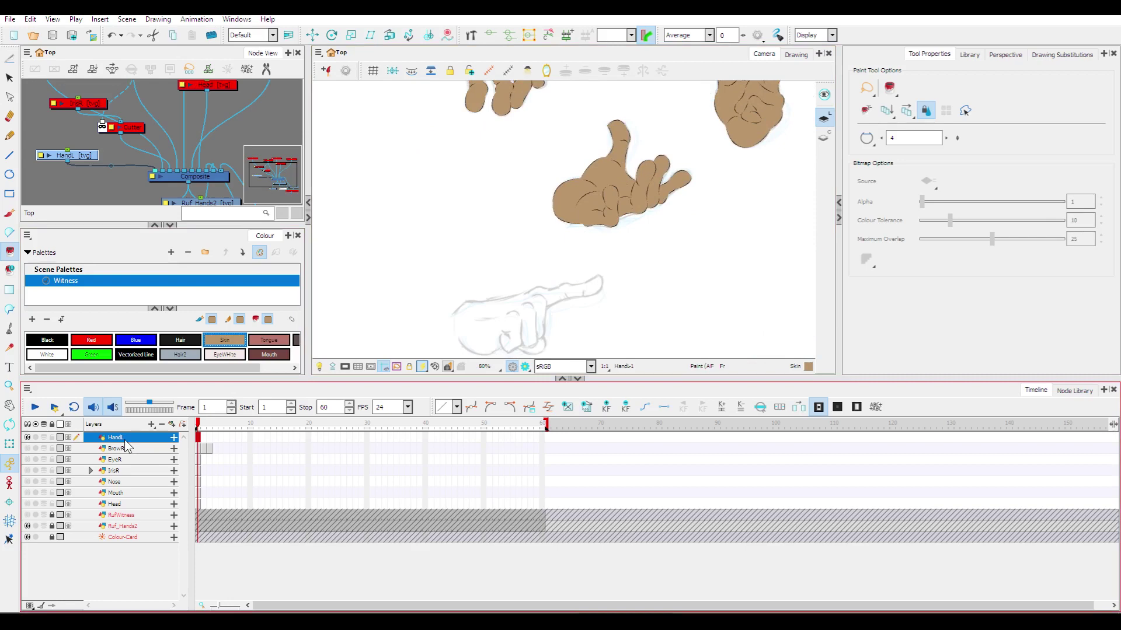
scroll(474, 235, "down", 2)
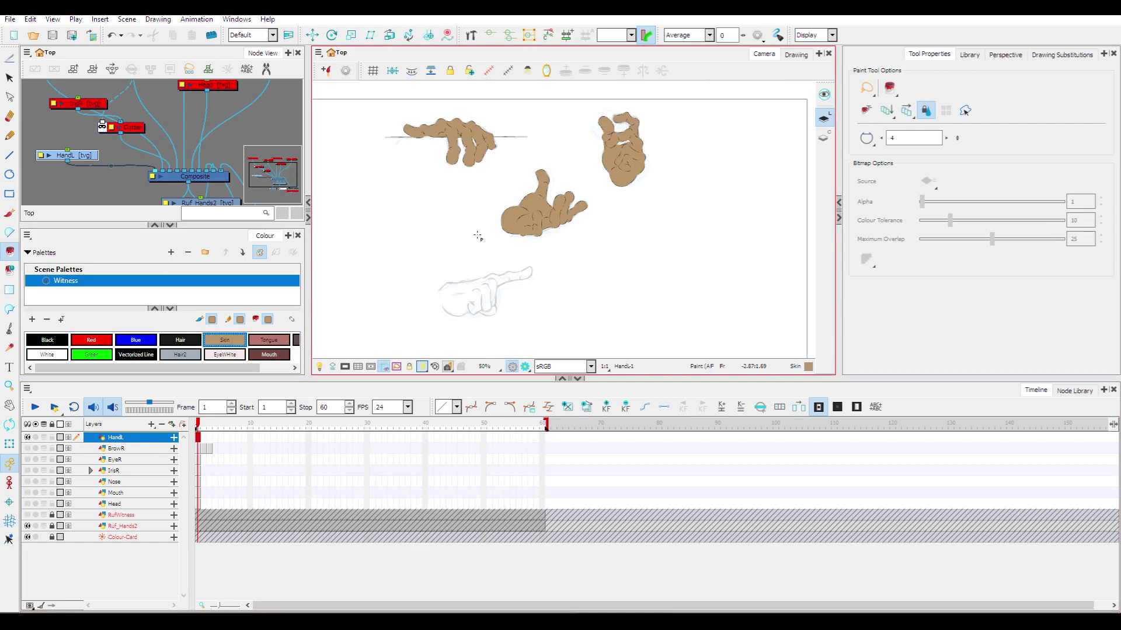
right_click(115, 441)
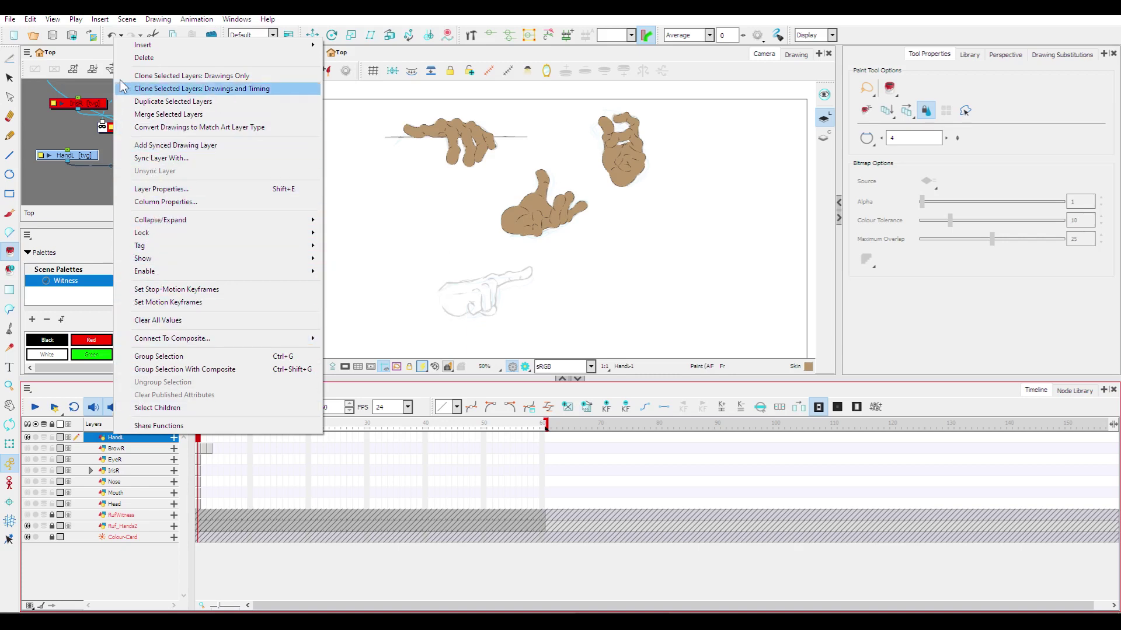
left_click(30, 19)
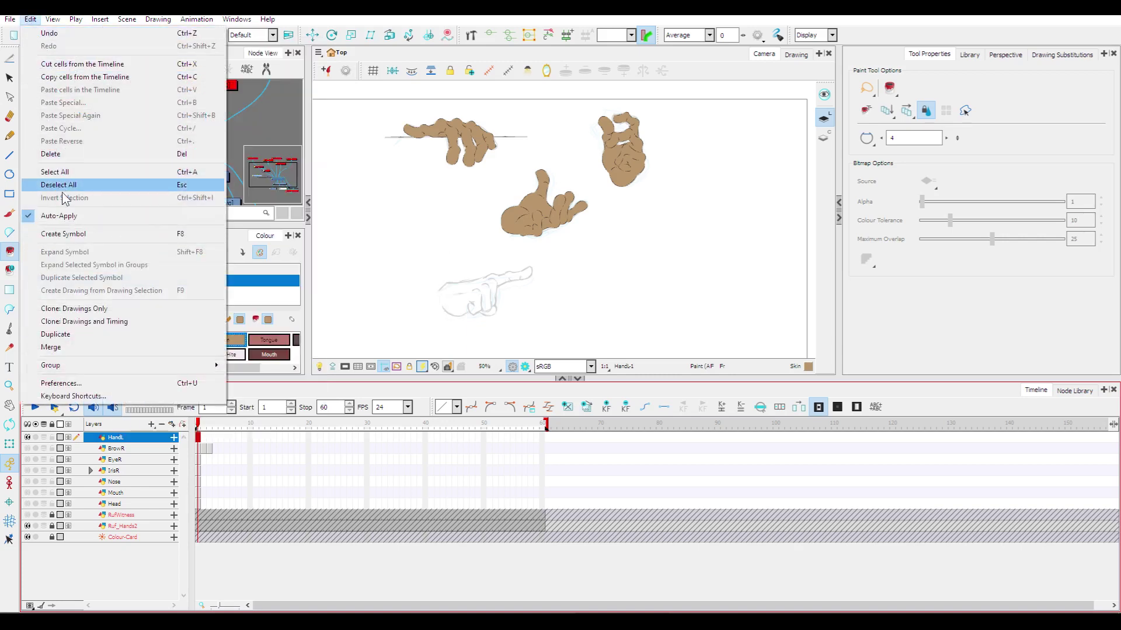
left_click(65, 334)
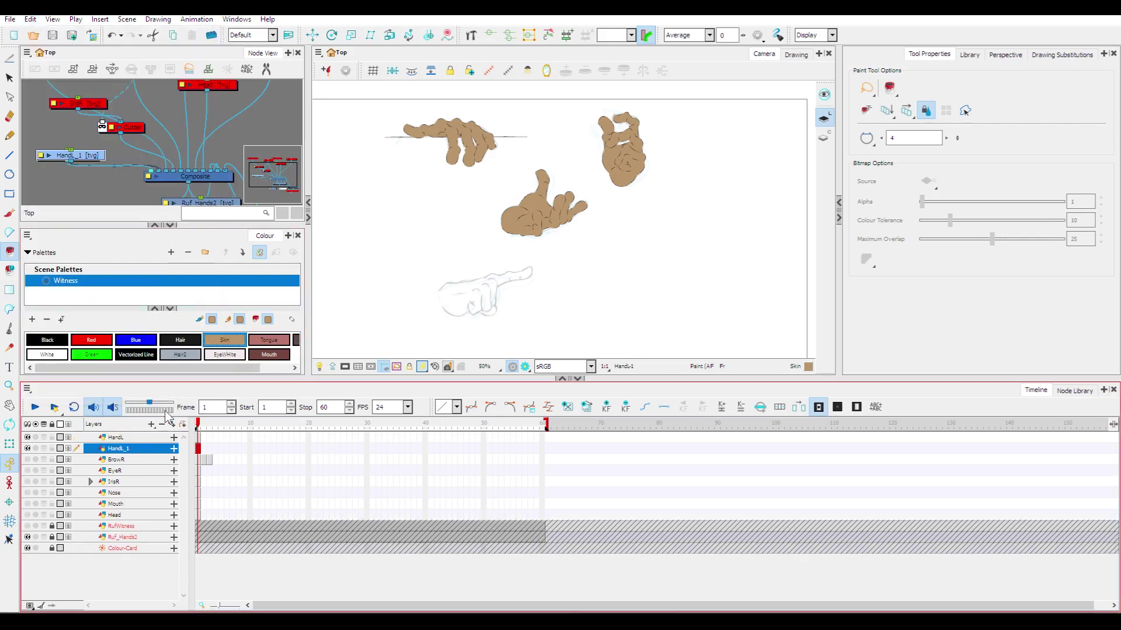
Rename the duplicated layer as HandR.
double_click(120, 449)
left_click_drag(131, 448, 124, 448)
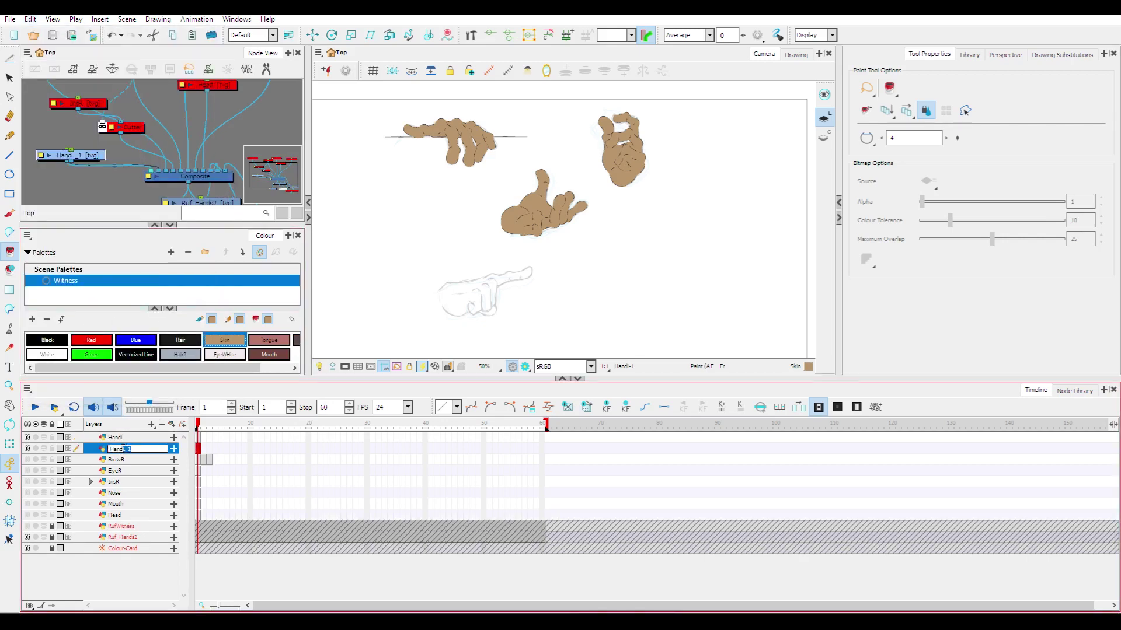
type("R")
key("Return")
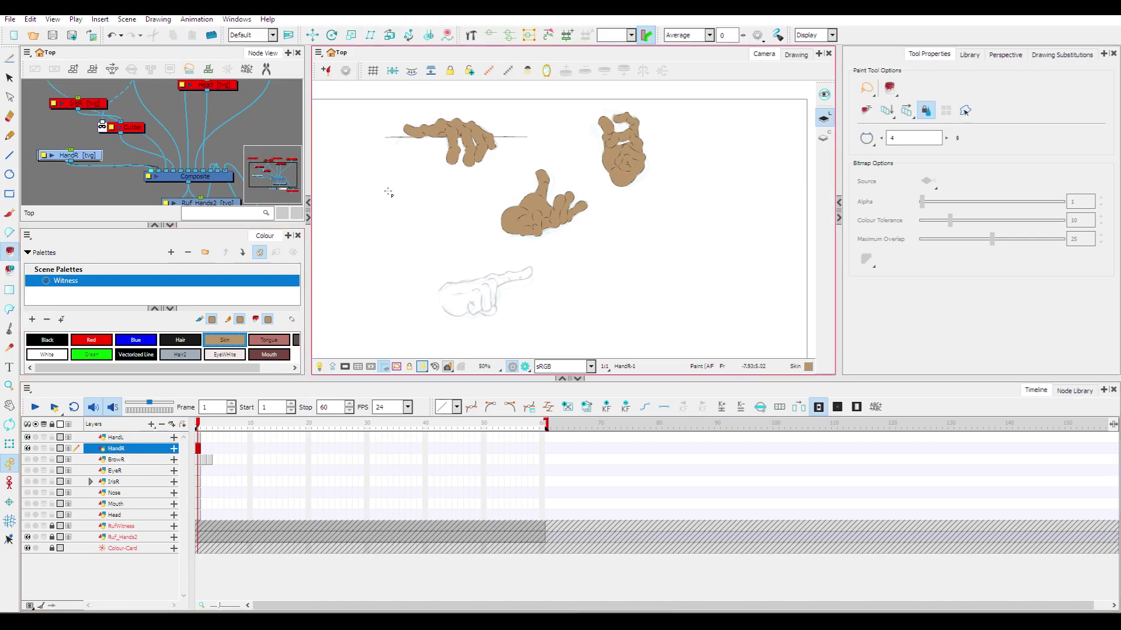
Select the hanging-fingers hand together with its ledge line on the HandR layer and flip it horizontally.
left_click(10, 77)
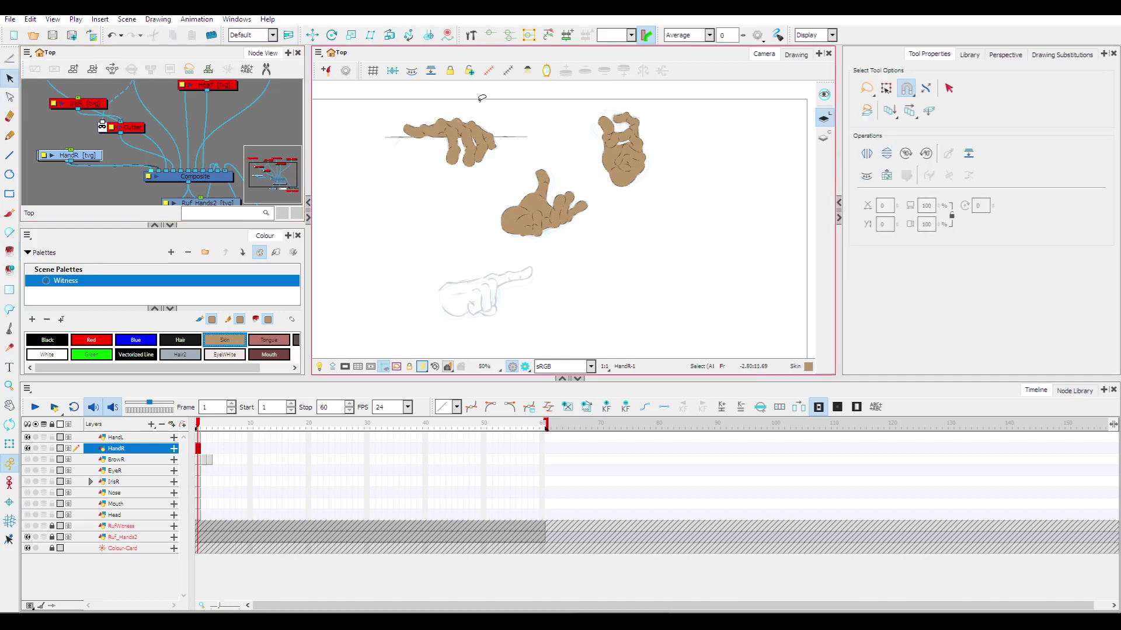
mouse_move(394, 103)
left_mouse_down()
mouse_move(425, 181)
mouse_move(518, 159)
mouse_move(522, 95)
left_mouse_up()
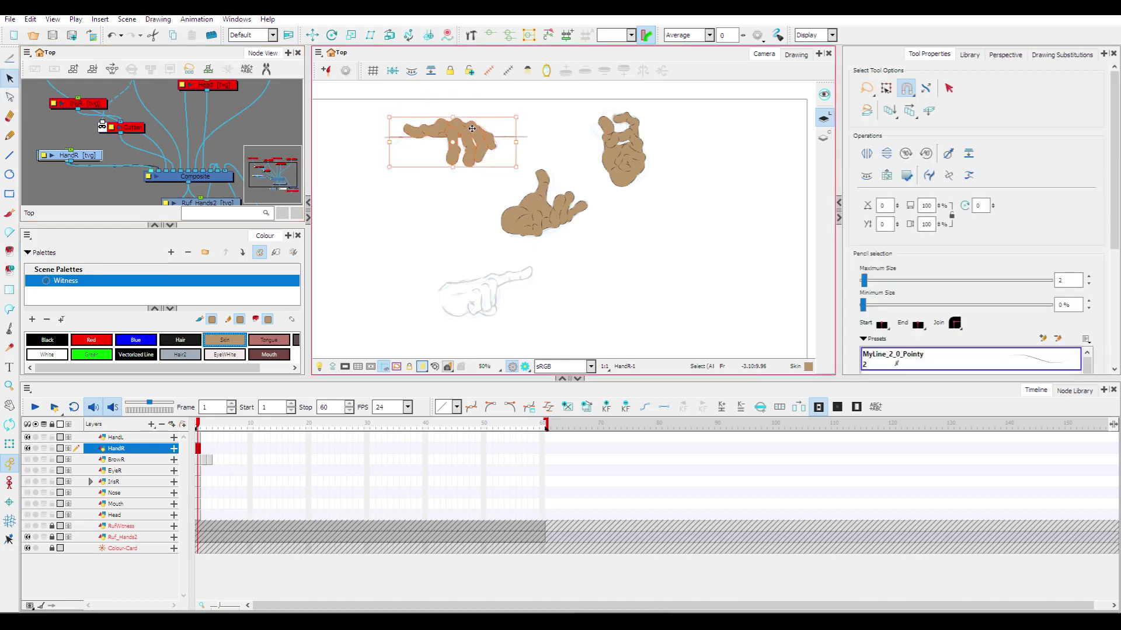
right_click(472, 128)
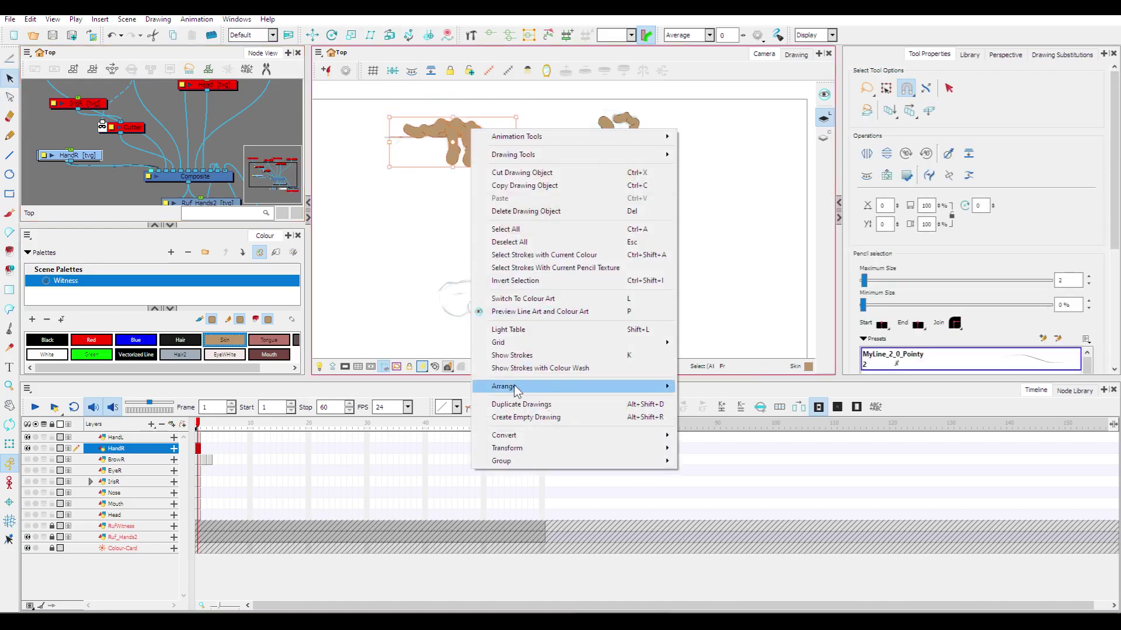
mouse_move(639, 448)
left_click(695, 454)
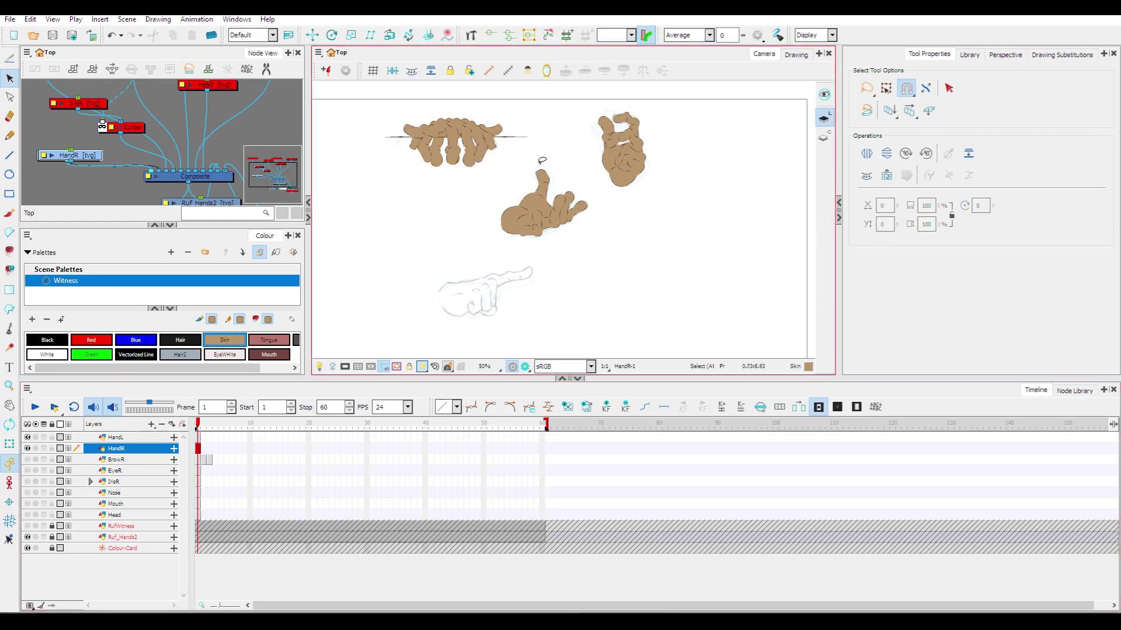
Hide the HandL layer and flip the open-palm hand with the raised thumb horizontally on HandR.
mouse_move(543, 156)
left_mouse_down()
mouse_move(483, 226)
mouse_move(560, 243)
mouse_move(600, 209)
mouse_move(581, 162)
left_mouse_up()
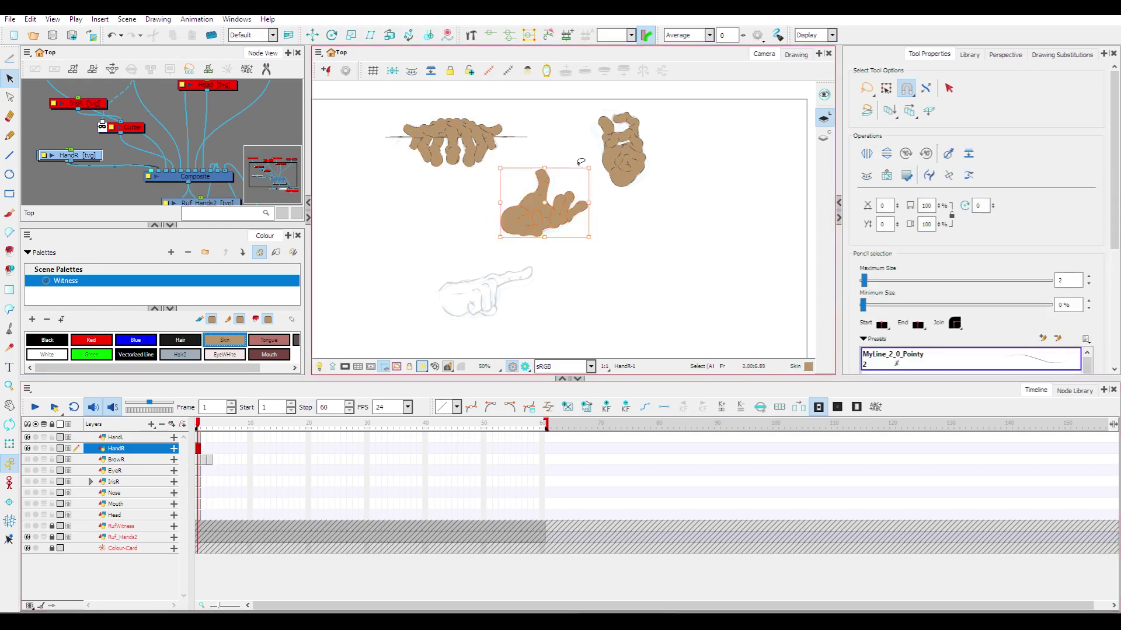
left_click(27, 437)
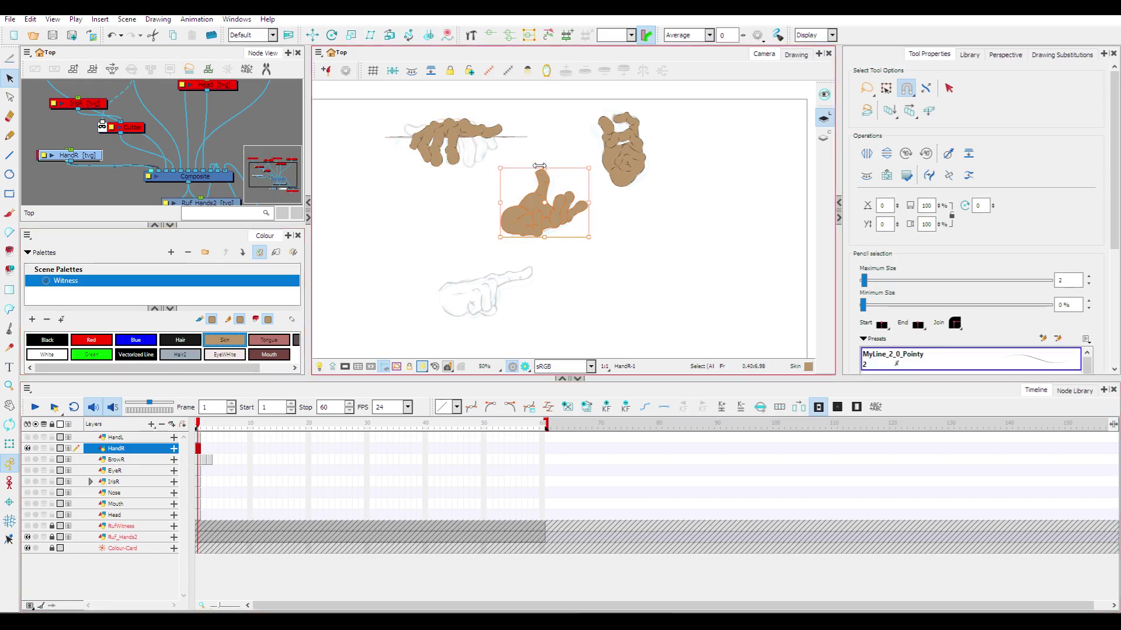
right_click(541, 185)
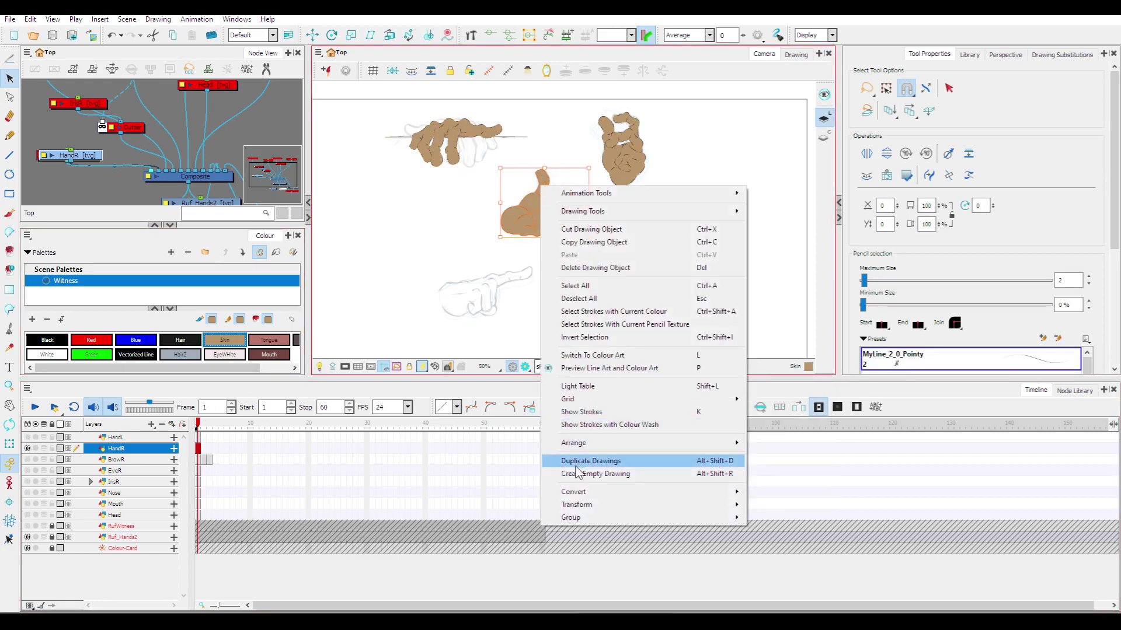
mouse_move(613, 506)
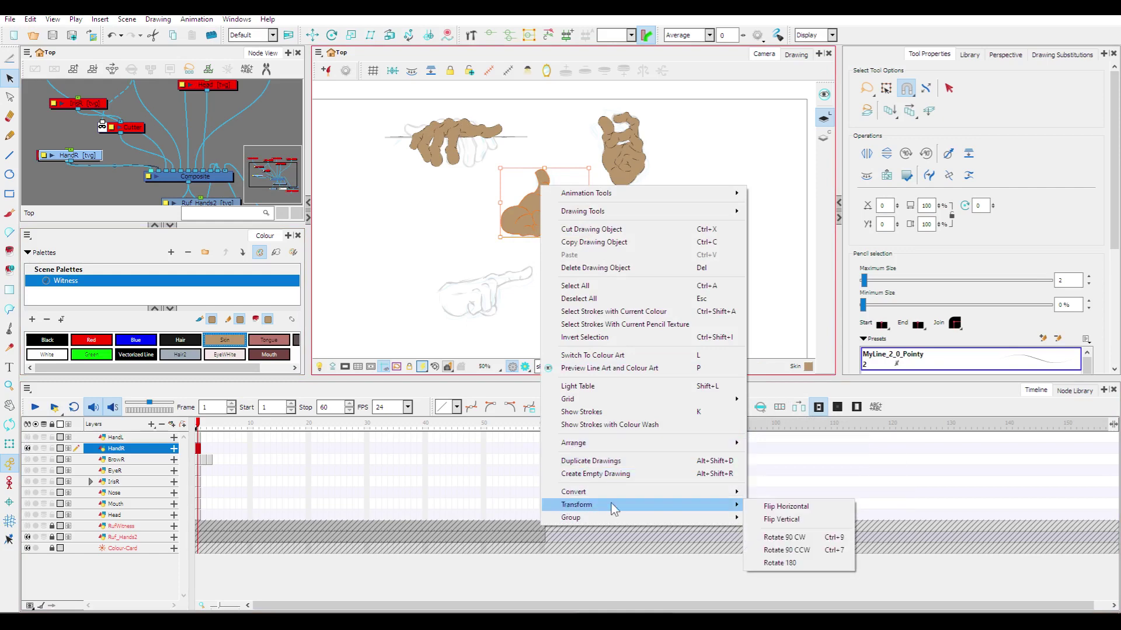
left_click(781, 507)
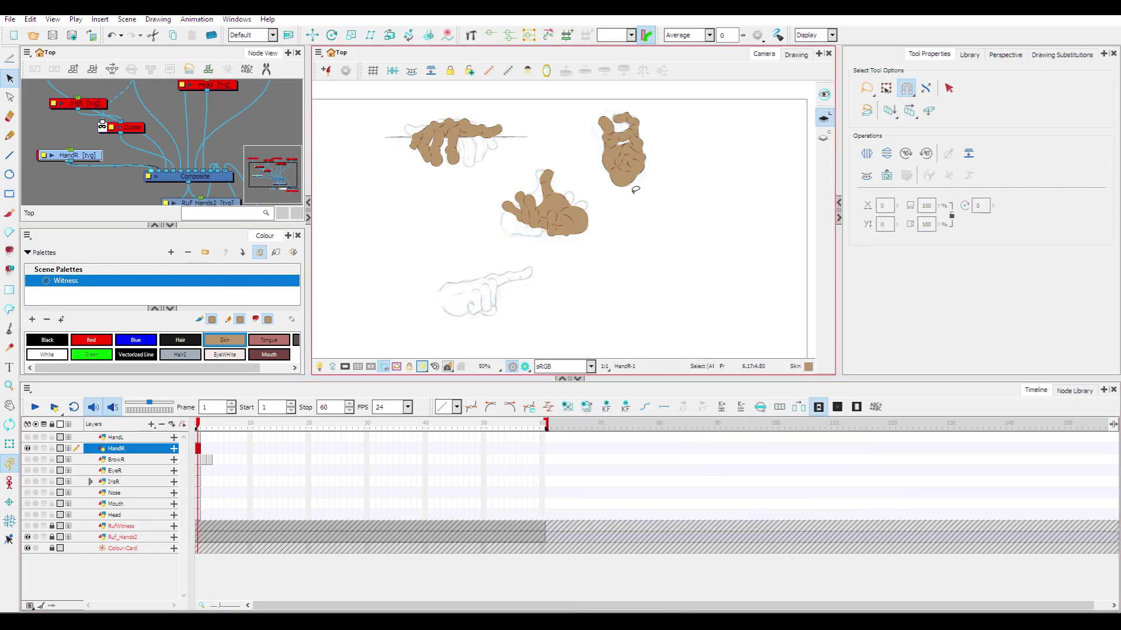
Select the upright curled hand on the HandR layer and flip it horizontally.
mouse_move(633, 192)
left_mouse_down()
mouse_move(588, 123)
mouse_move(617, 105)
mouse_move(663, 131)
mouse_move(664, 171)
left_mouse_up()
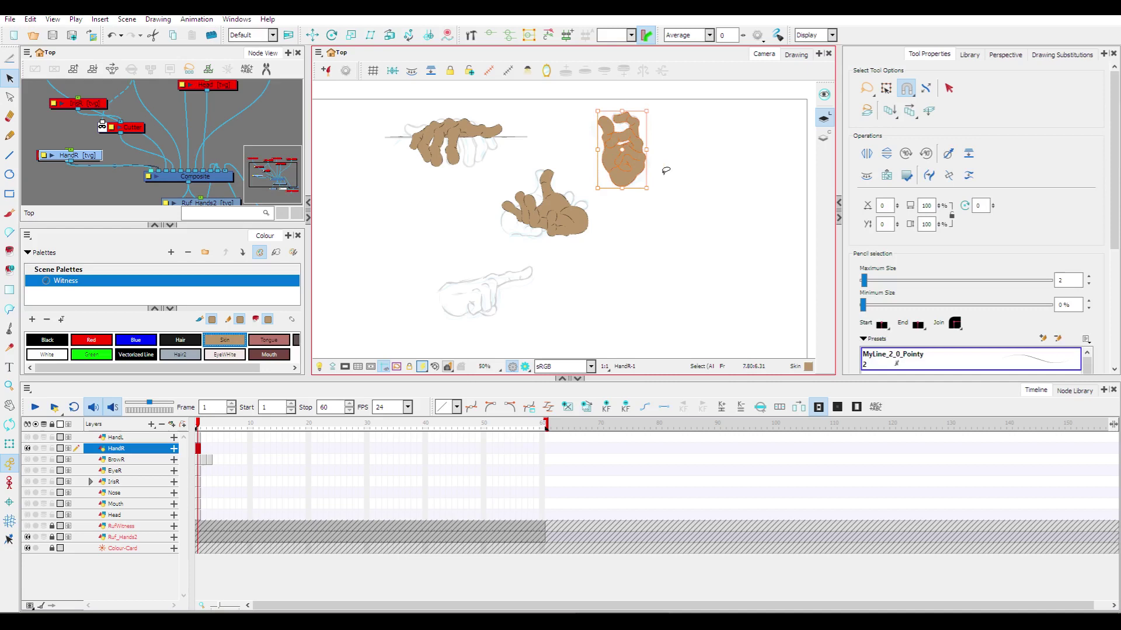
right_click(630, 173)
mouse_move(670, 495)
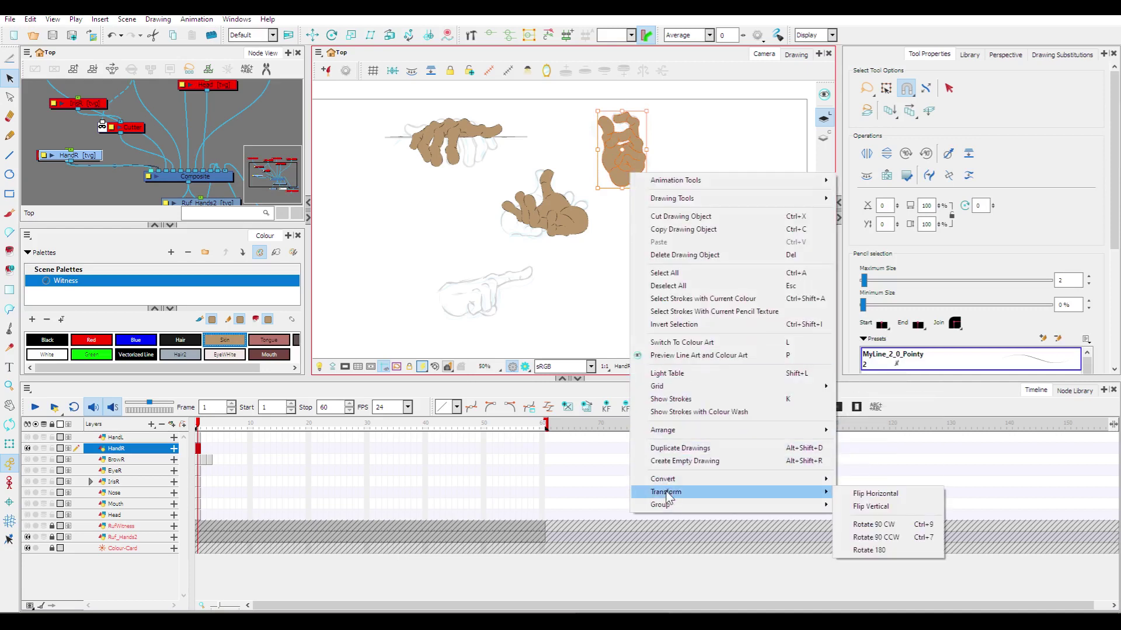
left_click(862, 495)
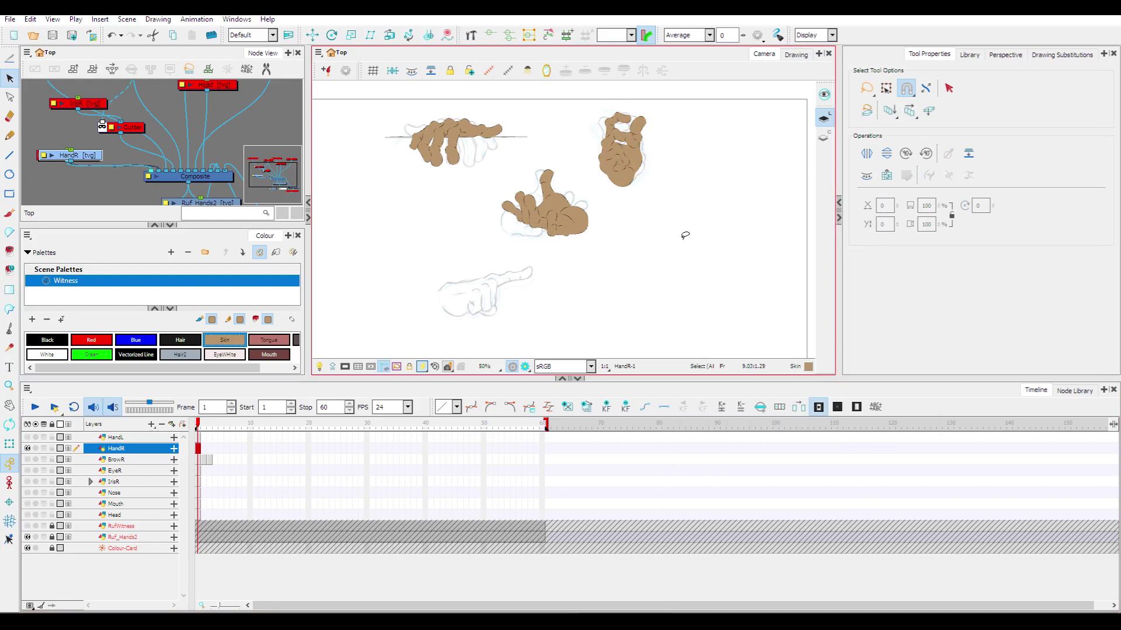
scroll(685, 235, "down", 1)
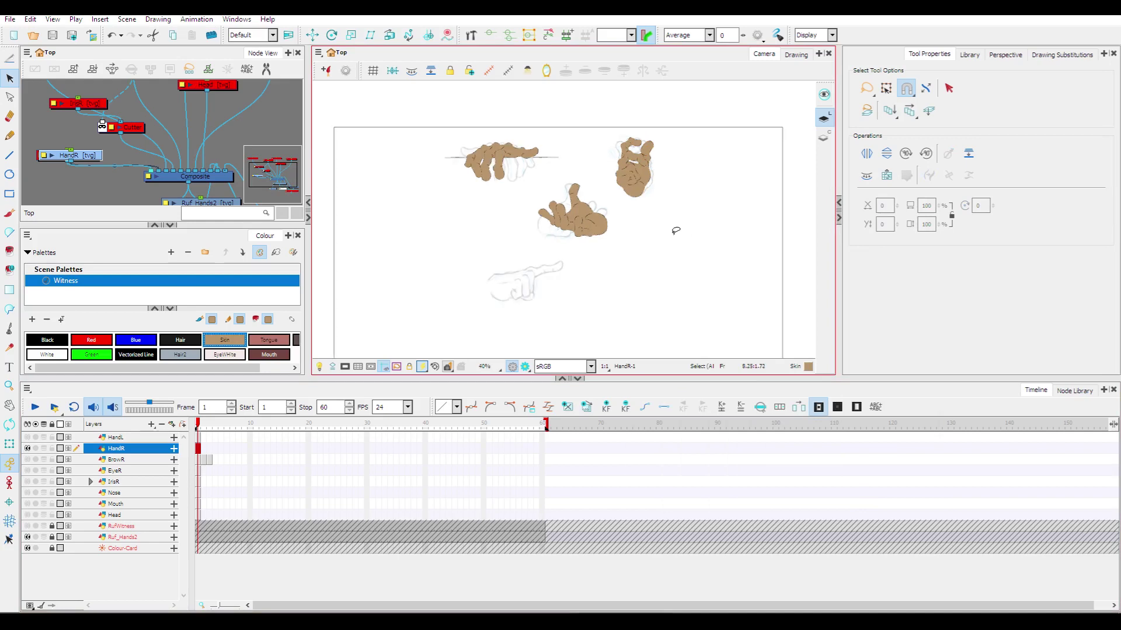
scroll(676, 230, "up", 1)
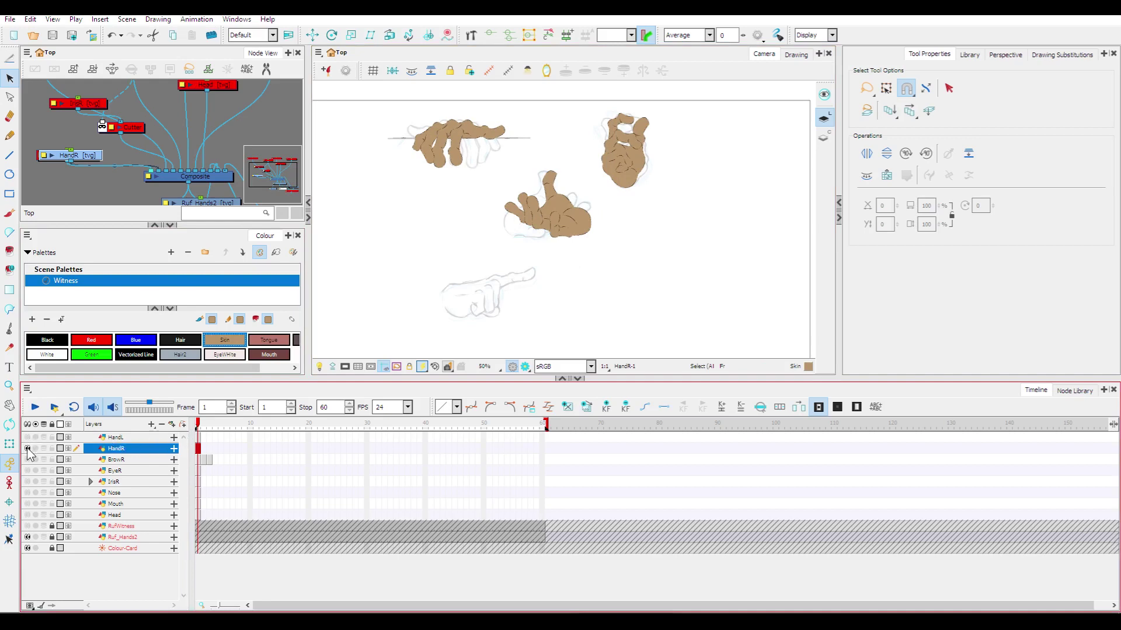
Trace the lower palm curve of the pointing-hand sketch on HandR as a black curved line with the Line tool.
scroll(573, 285, "up", 3)
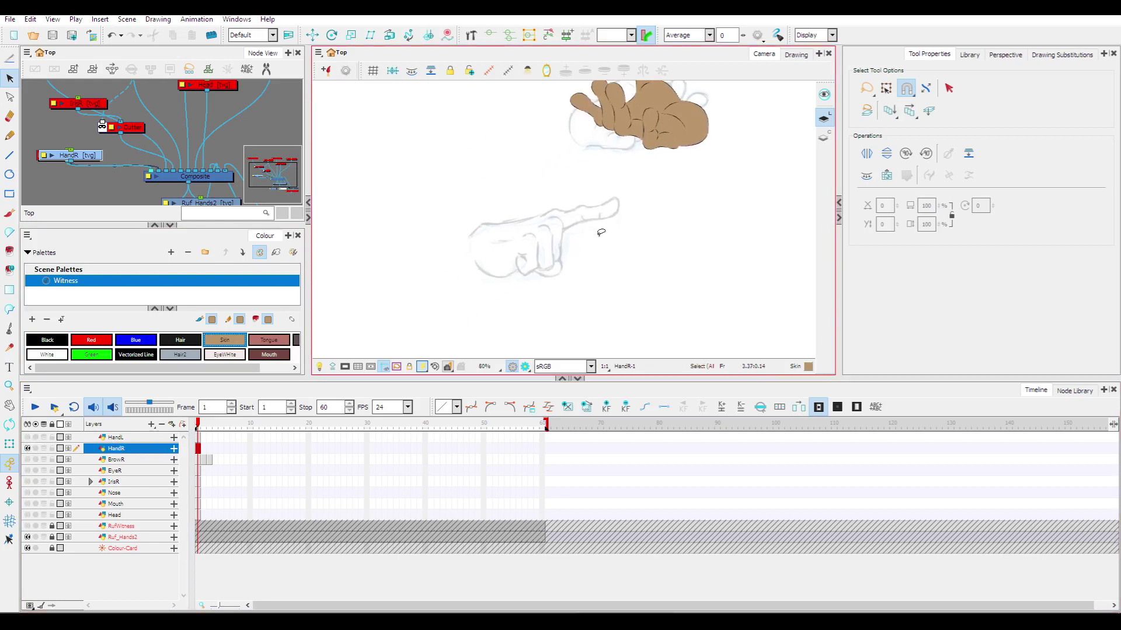
scroll(601, 233, "up", 3)
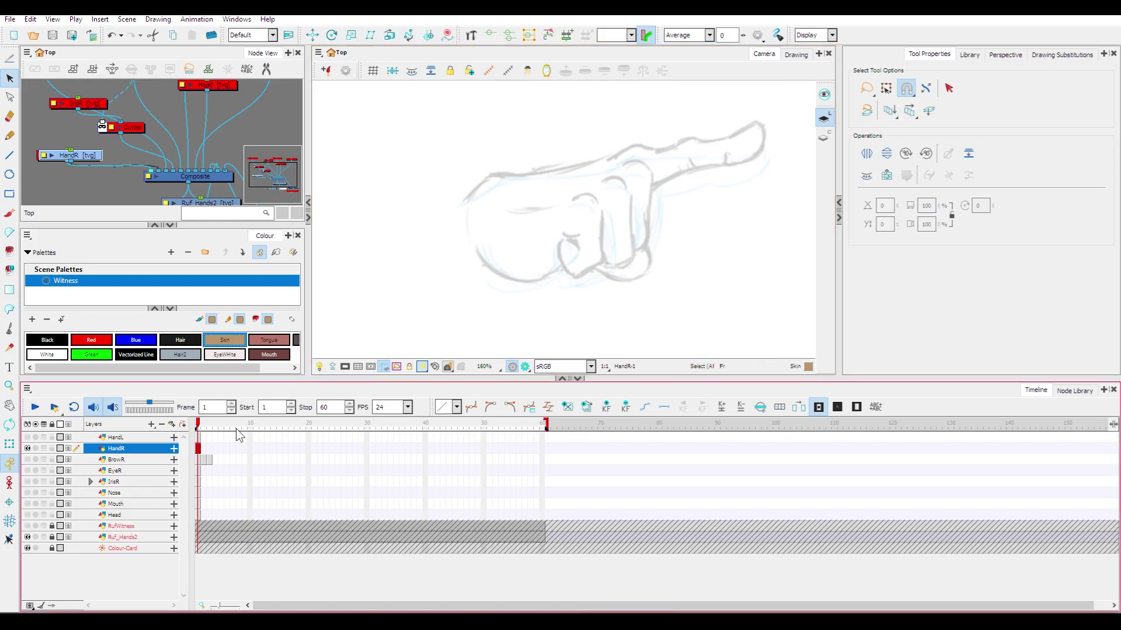
left_click(9, 155)
left_click(56, 342)
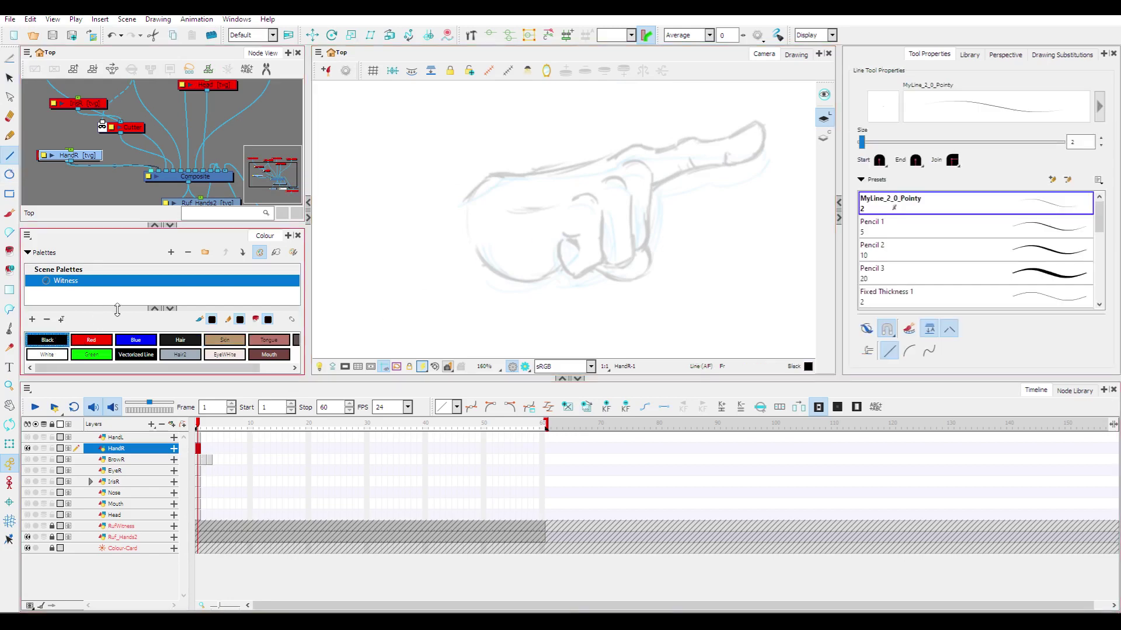
scroll(568, 182, "up", 1)
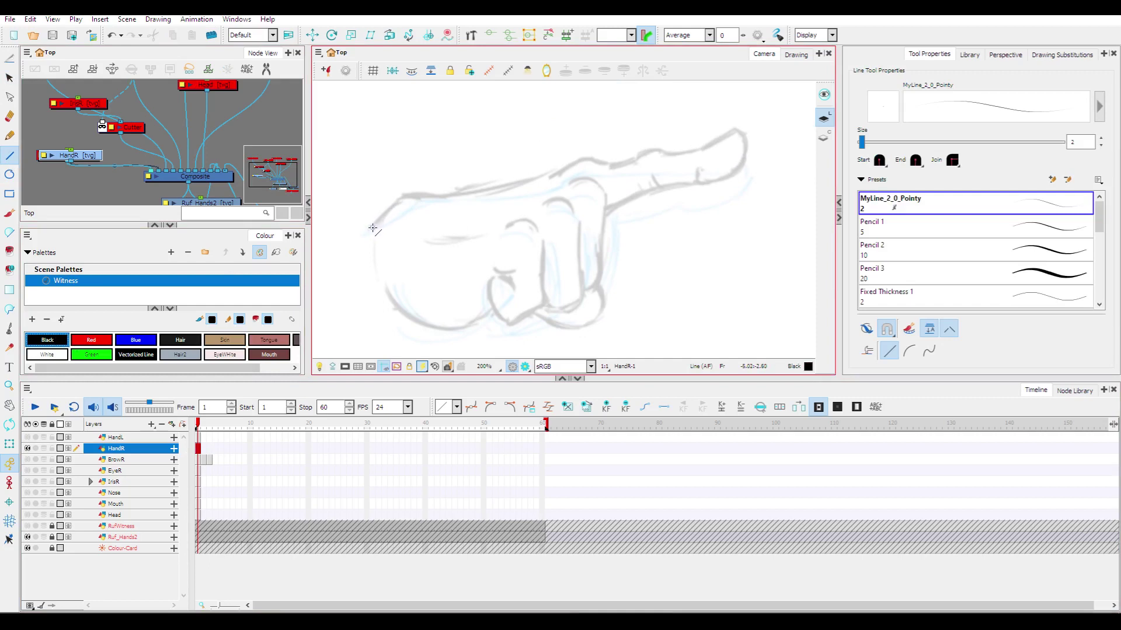
left_click_drag(372, 228, 441, 329)
key("ctrl+z")
left_click(909, 351)
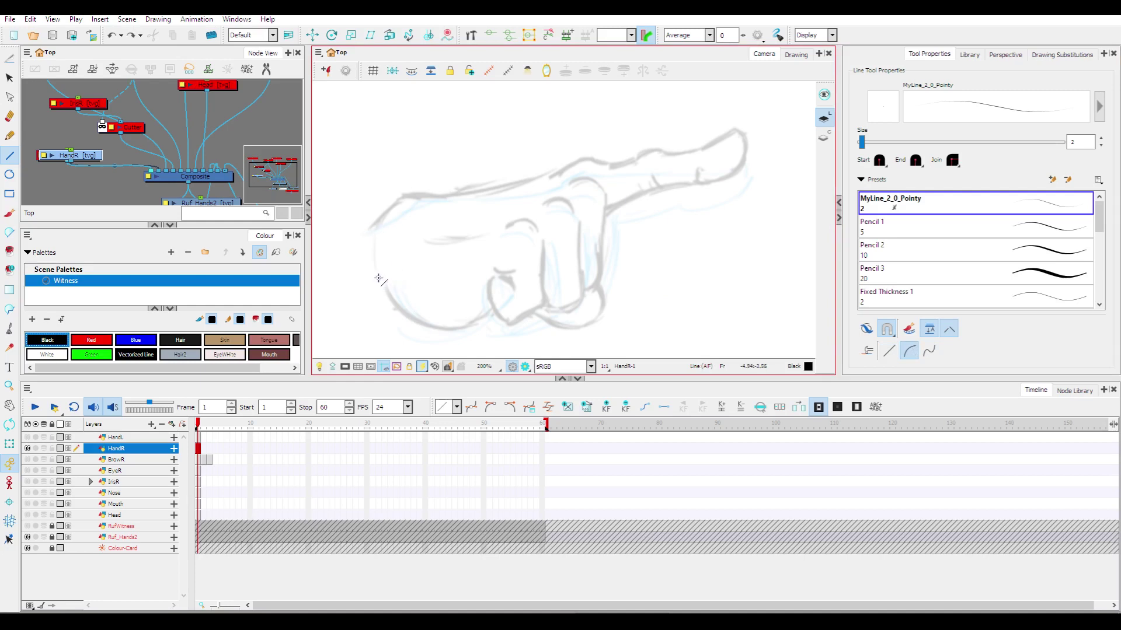
left_click_drag(385, 282, 460, 327)
left_click(393, 331)
Trace the pointing hand's top edge from the wrist to the index fingertip and back along the finger's underside.
mouse_move(370, 230)
left_mouse_down()
mouse_move(415, 198)
mouse_move(671, 156)
mouse_move(656, 141)
mouse_move(713, 145)
mouse_move(706, 156)
mouse_move(742, 136)
mouse_move(738, 122)
left_mouse_up()
left_click(390, 192)
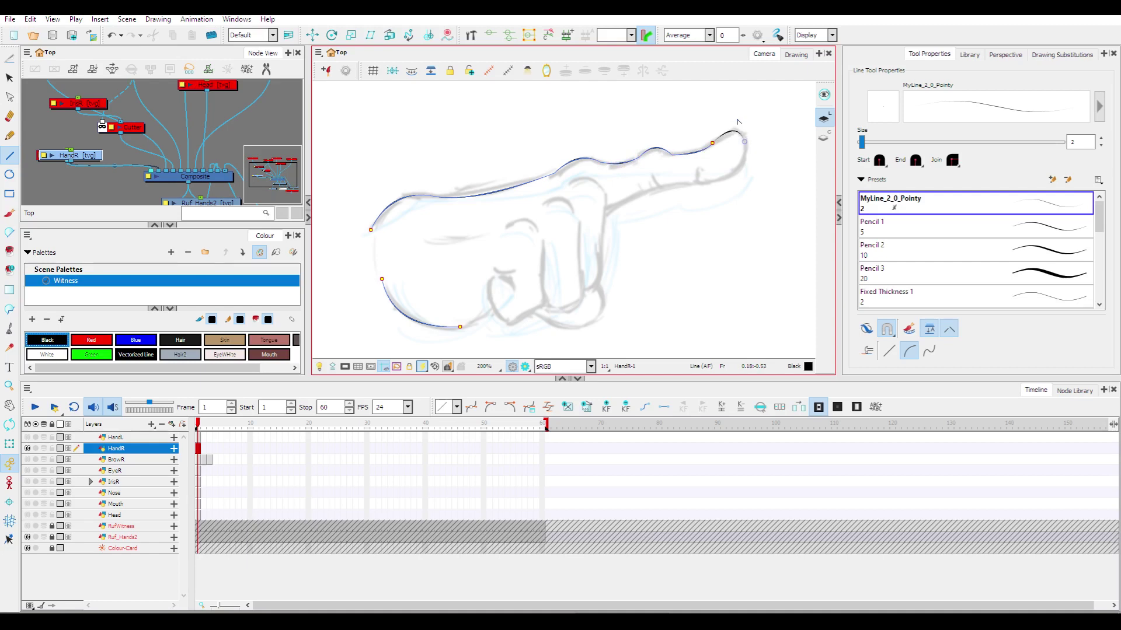
left_click_drag(699, 181, 746, 178)
mouse_move(610, 203)
left_mouse_down()
mouse_move(699, 181)
mouse_move(687, 191)
left_mouse_up()
Trace the knuckle arcs of the three curled fingers and their long side lines on the pointing hand.
left_click_drag(567, 184, 595, 169)
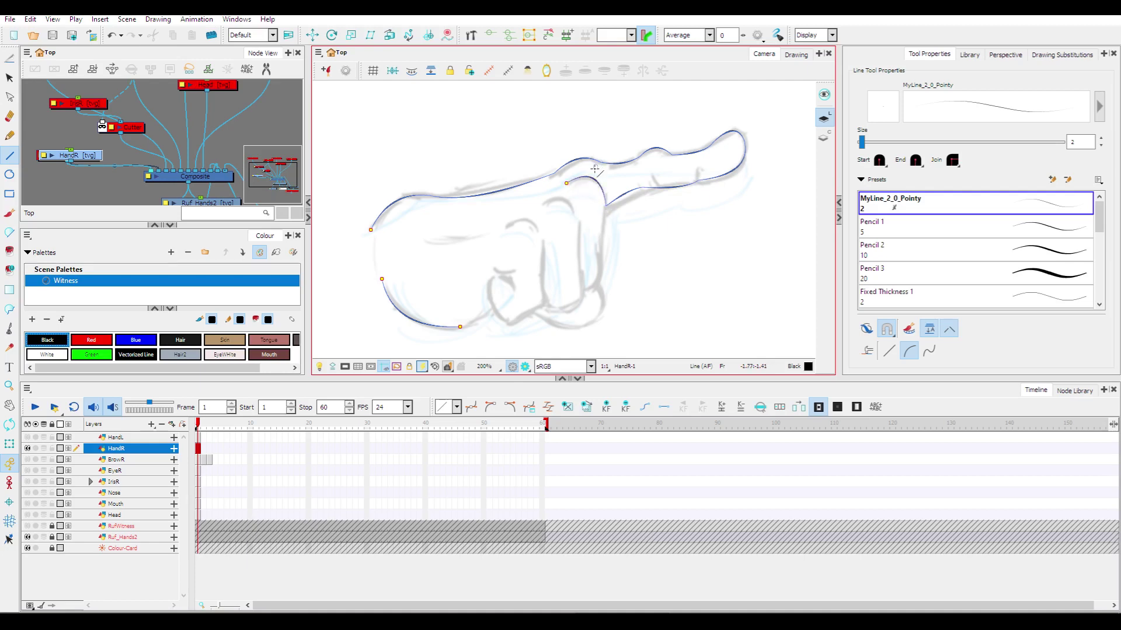
mouse_move(543, 204)
left_mouse_down()
mouse_move(576, 219)
mouse_move(561, 196)
left_mouse_up()
left_click(507, 226)
left_click_drag(544, 234, 532, 202)
mouse_move(606, 208)
left_mouse_down()
mouse_move(599, 272)
mouse_move(574, 277)
mouse_move(569, 260)
mouse_move(540, 284)
mouse_move(536, 274)
left_mouse_up()
left_click(576, 218)
left_click(544, 236)
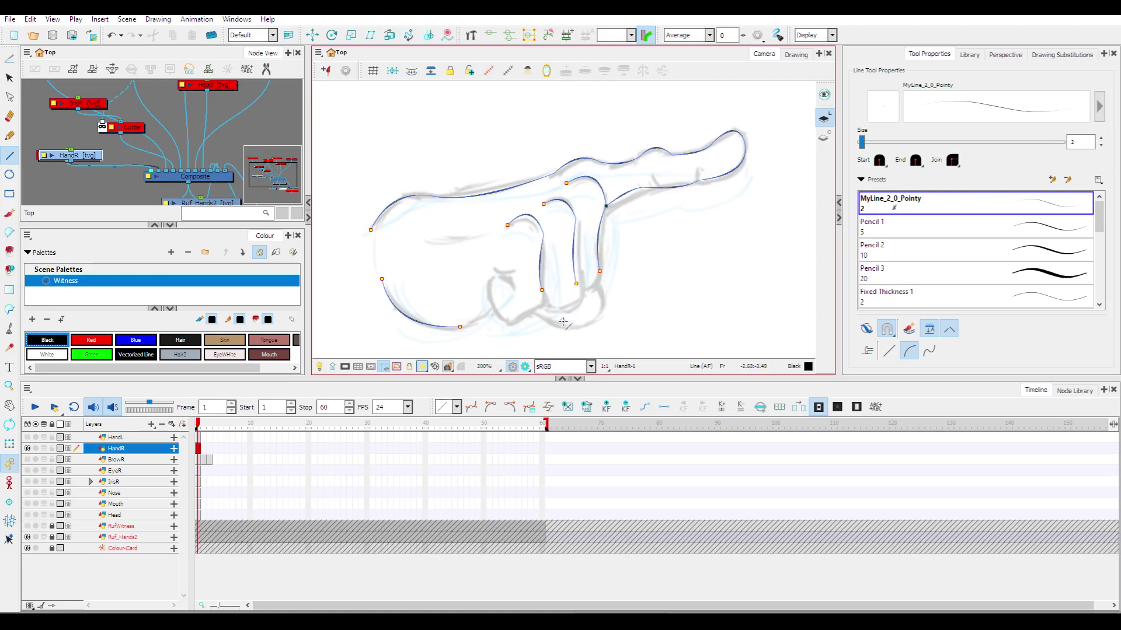
Trace the lower ends of the curled fingers, the thumb contour and the small crease beside it.
mouse_move(523, 317)
left_mouse_down()
mouse_move(561, 299)
mouse_move(581, 306)
mouse_move(600, 271)
mouse_move(601, 291)
left_mouse_up()
mouse_move(494, 266)
left_mouse_down()
mouse_move(513, 288)
mouse_move(493, 309)
mouse_move(527, 323)
mouse_move(501, 339)
left_mouse_up()
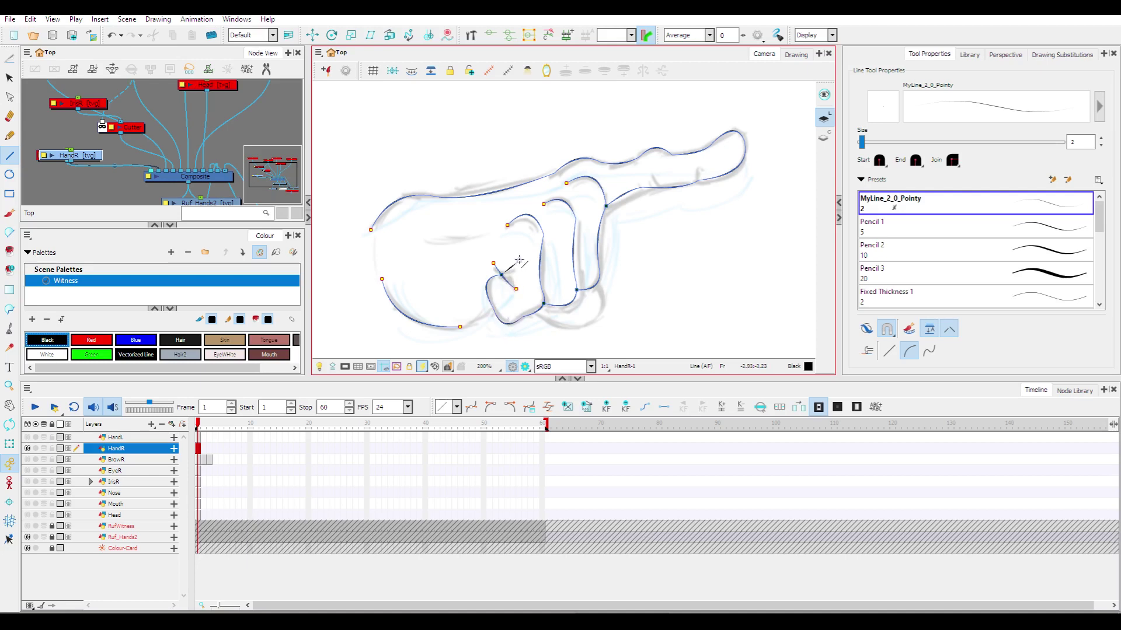
left_click_drag(519, 259, 521, 275)
Cut away the thumb's palm-side line and redraw it as a curve bulging further toward the palm.
left_click(10, 58)
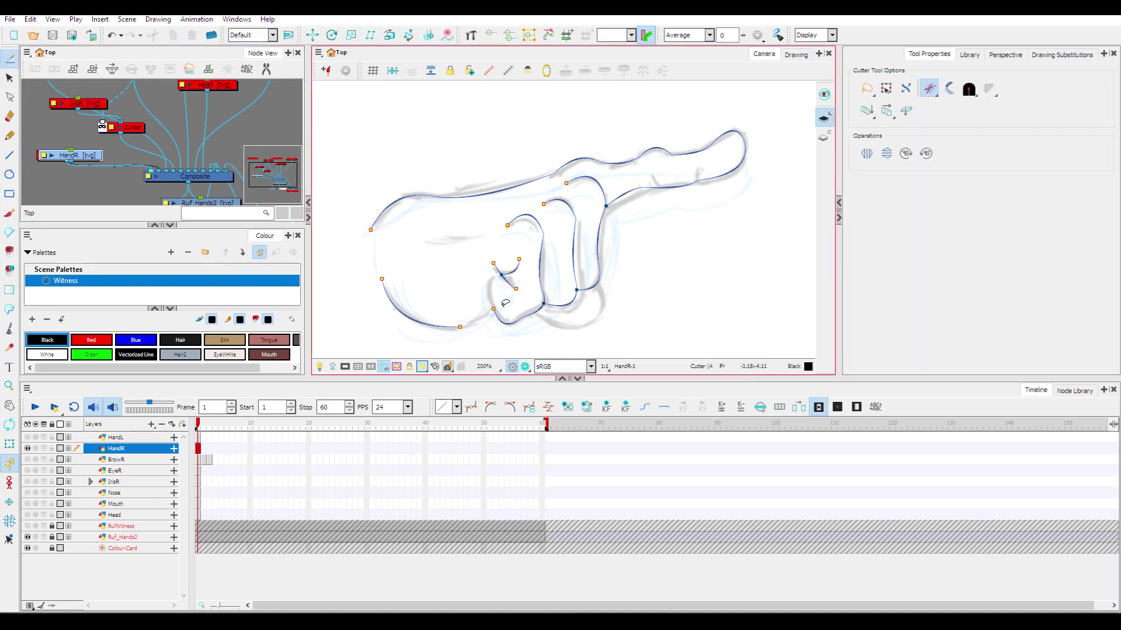
left_click(9, 155)
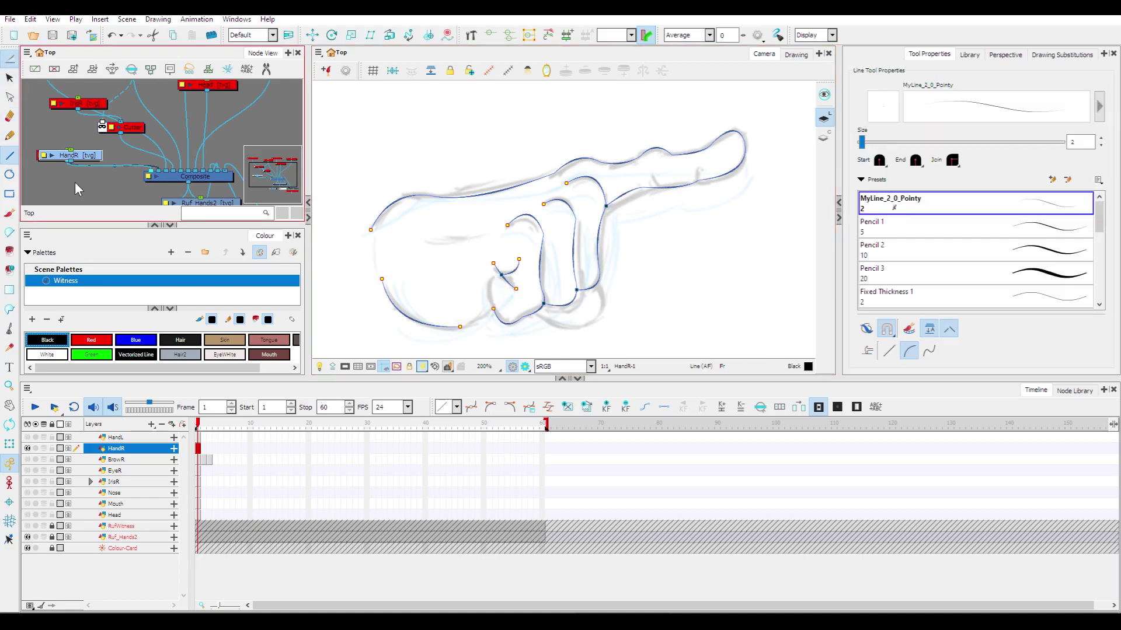
left_click_drag(493, 264, 494, 309)
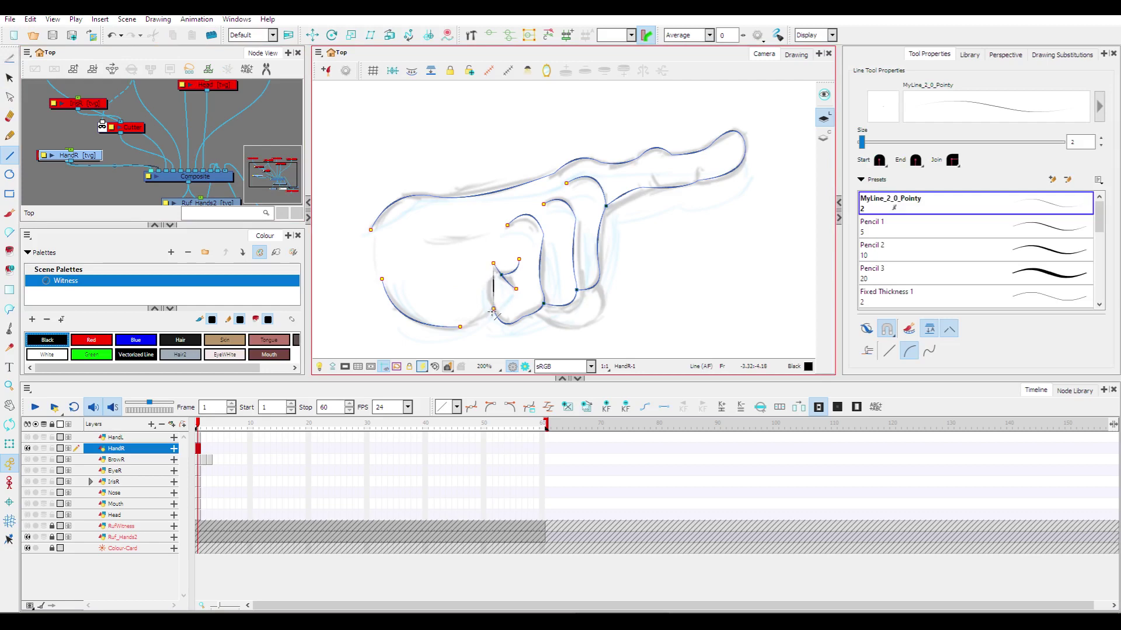
mouse_move(450, 268)
left_mouse_down()
mouse_move(482, 315)
mouse_move(488, 304)
left_mouse_up()
Turn off the stroke display, then cut away the short crease above the thumb and redraw it as a curve.
key("k")
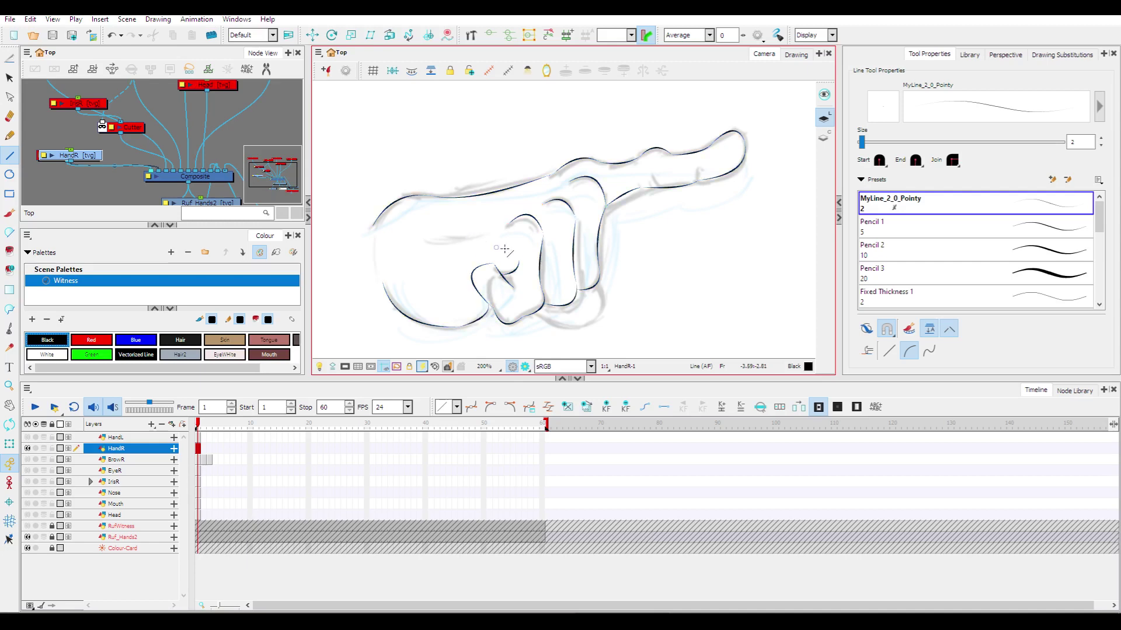
scroll(499, 274, "up", 3)
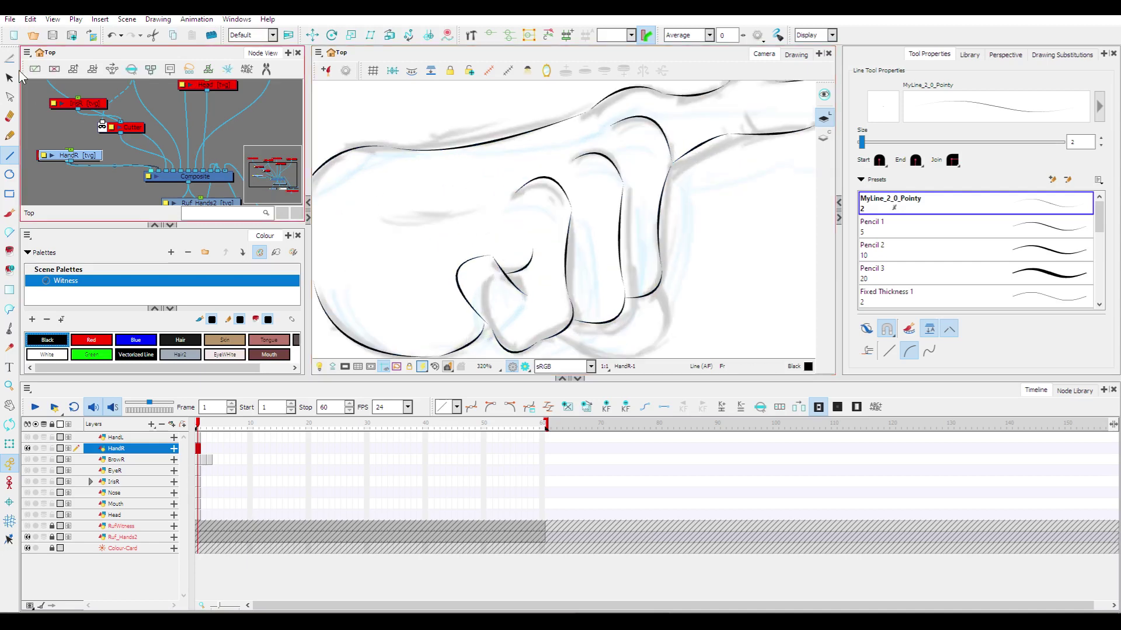
key("alt+t")
mouse_move(507, 242)
left_mouse_down()
mouse_move(492, 273)
mouse_move(531, 291)
mouse_move(506, 321)
mouse_move(521, 237)
mouse_move(515, 288)
mouse_move(526, 295)
mouse_move(534, 250)
left_mouse_up()
left_click(9, 154)
left_click(506, 262)
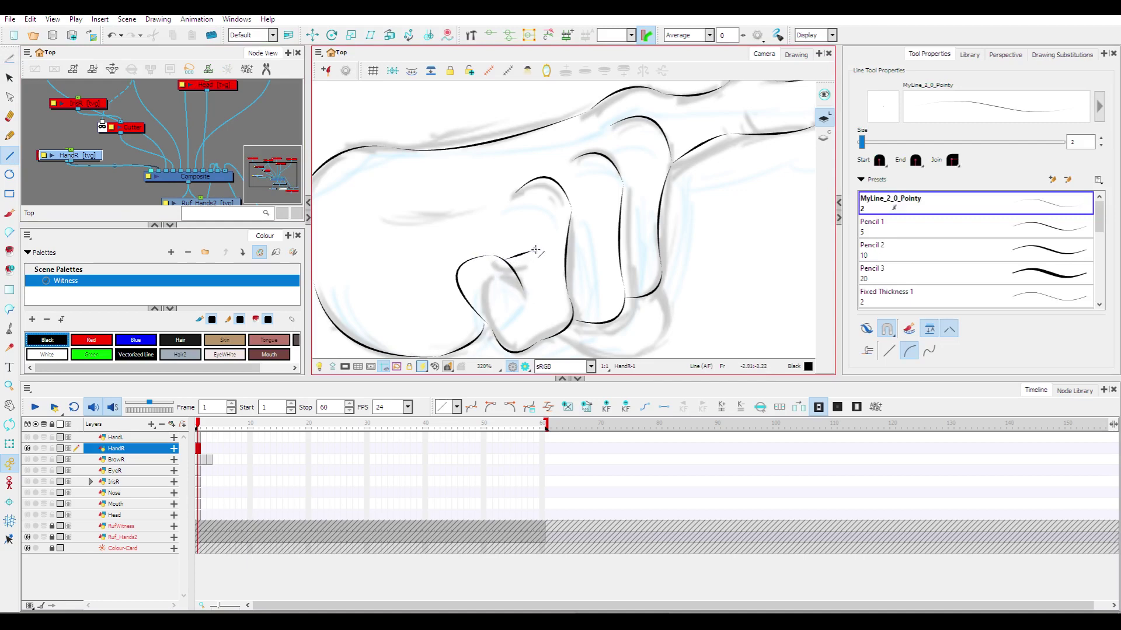
Draw the rounded contour beneath the curled fingers, joining the thumb side to the outermost finger.
scroll(564, 286, "down", 5)
scroll(478, 280, "up", 5)
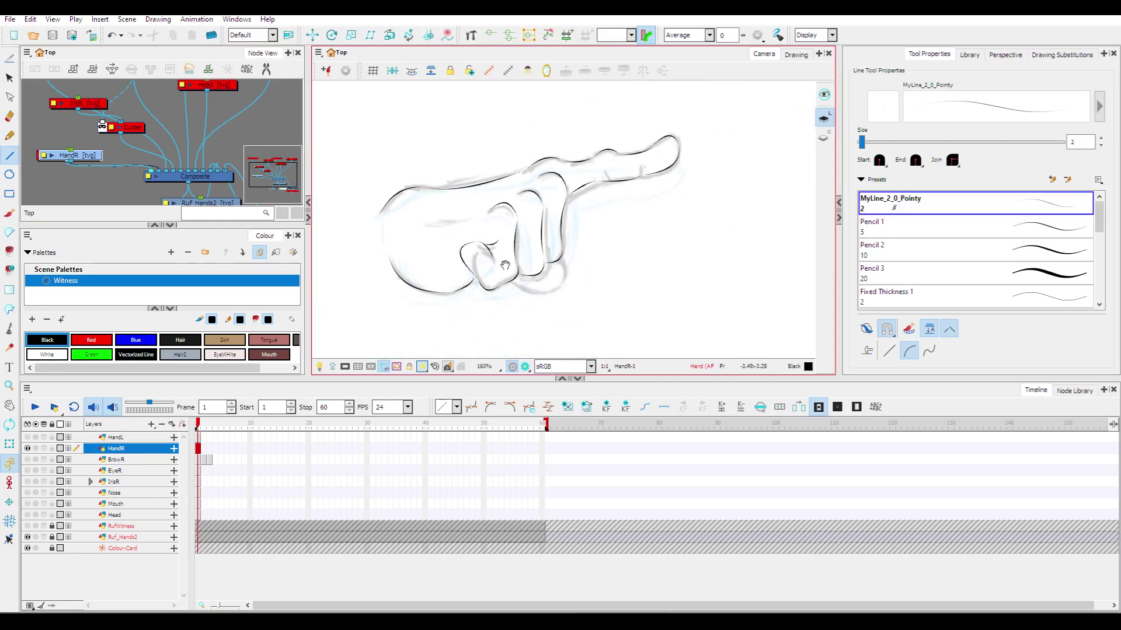
mouse_move(477, 273)
left_mouse_down()
mouse_move(565, 285)
mouse_move(572, 224)
left_mouse_up()
left_click(527, 307)
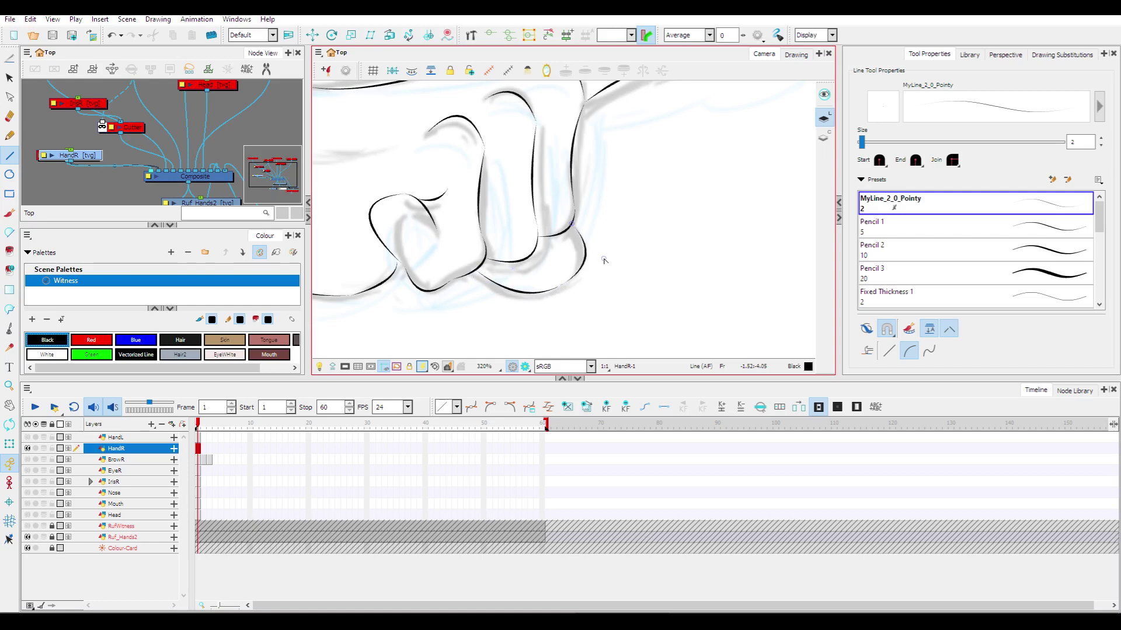
left_click(598, 261)
scroll(616, 230, "down", 3)
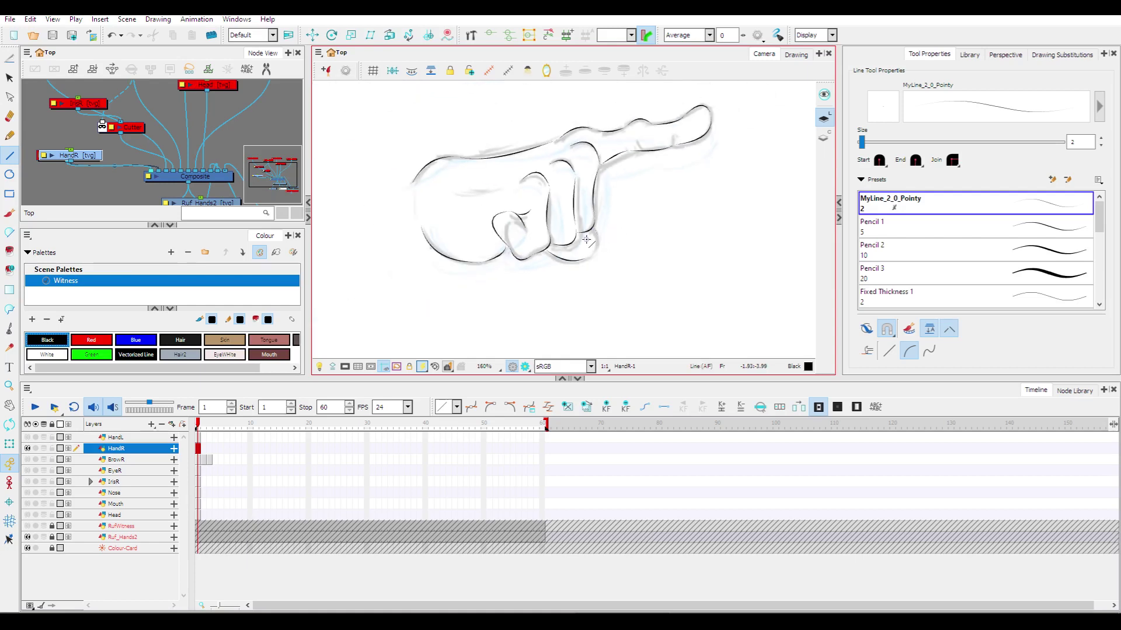
scroll(605, 257, "up", 3)
mouse_move(568, 210)
left_mouse_down()
mouse_move(581, 239)
mouse_move(574, 256)
left_mouse_up()
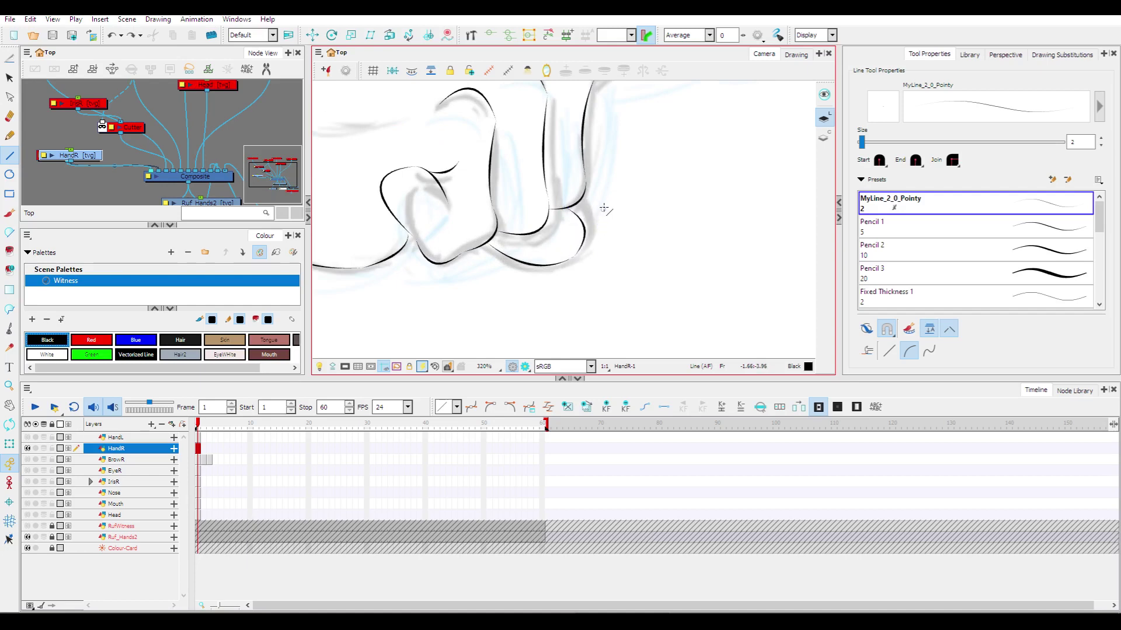
Close the open wrist end of the pointing hand with a curved line between the upper and lower outlines.
scroll(605, 207, "down", 3)
left_click_drag(636, 172, 666, 218)
scroll(513, 236, "up", 3)
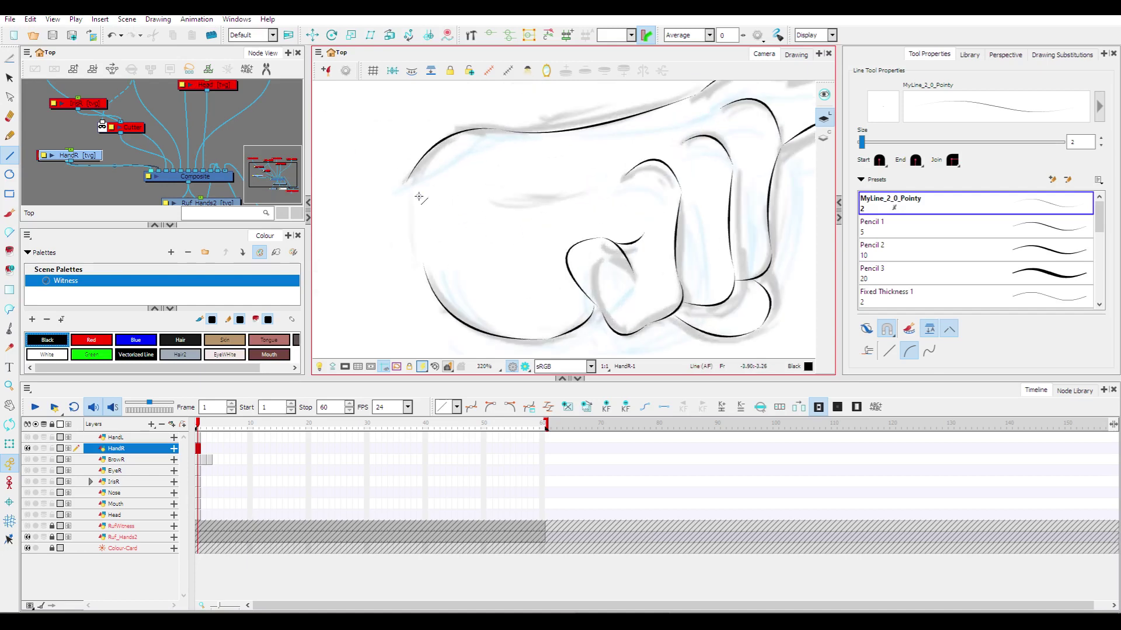
mouse_move(407, 184)
left_mouse_down()
mouse_move(422, 262)
mouse_move(390, 228)
left_mouse_up()
Fill the enclosed areas of the pointing hand with the Skin colour using the Paint tool.
left_click(224, 340)
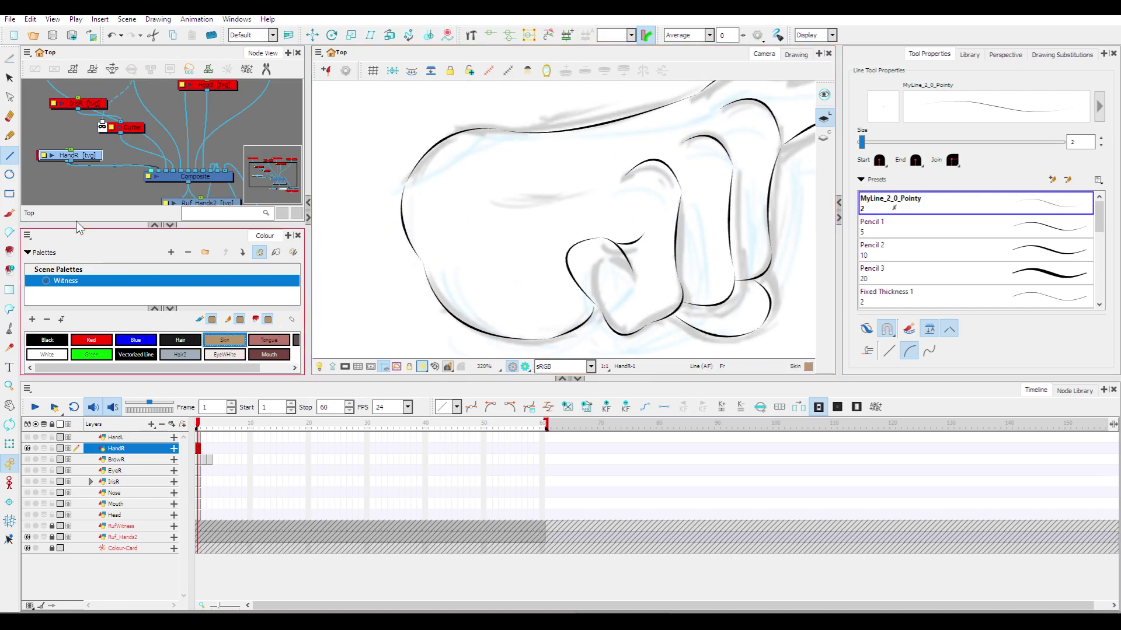
left_click(9, 250)
left_click(484, 239)
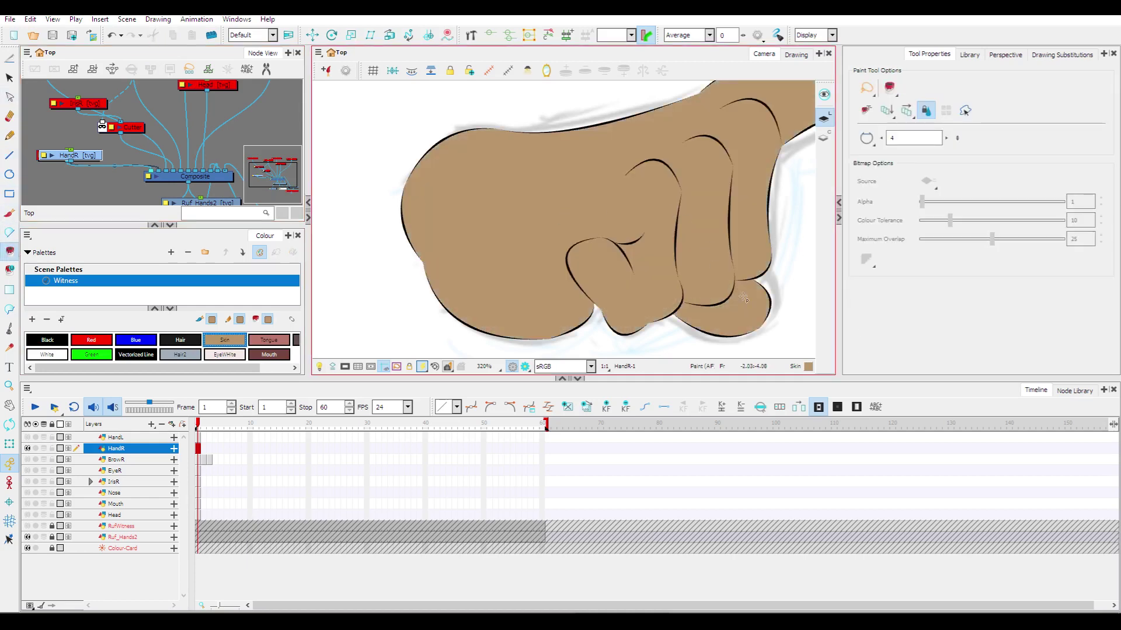
Select the curved line closing the pointing hand's wrist end and delete it.
scroll(736, 297, "down", 2)
left_click_drag(696, 254, 514, 199)
scroll(379, 204, "up", 3)
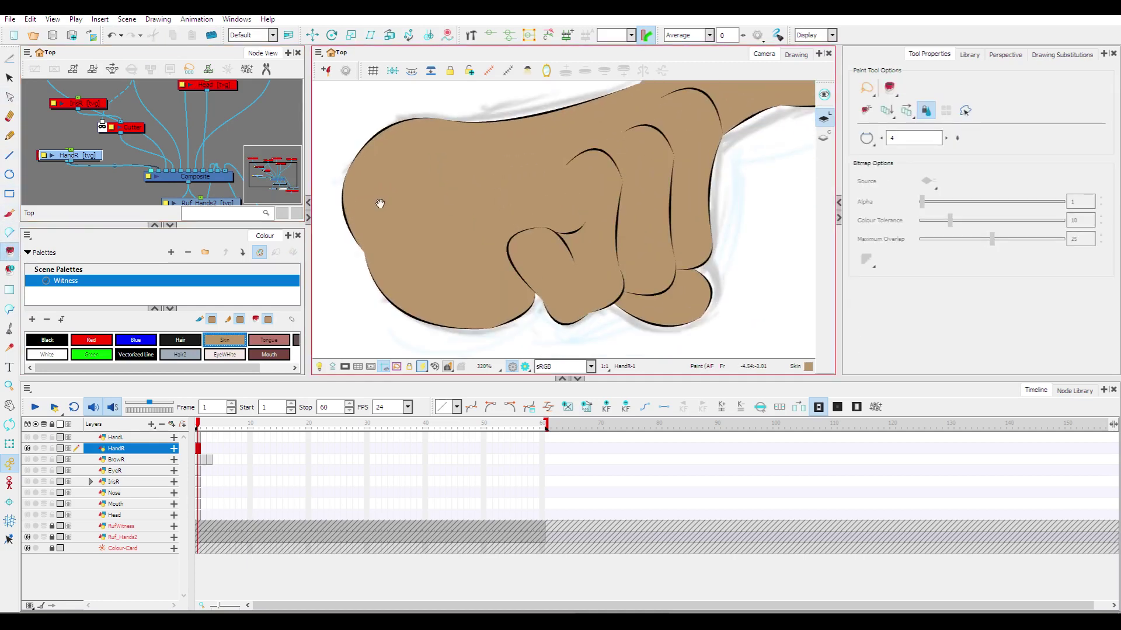
key("alt+s")
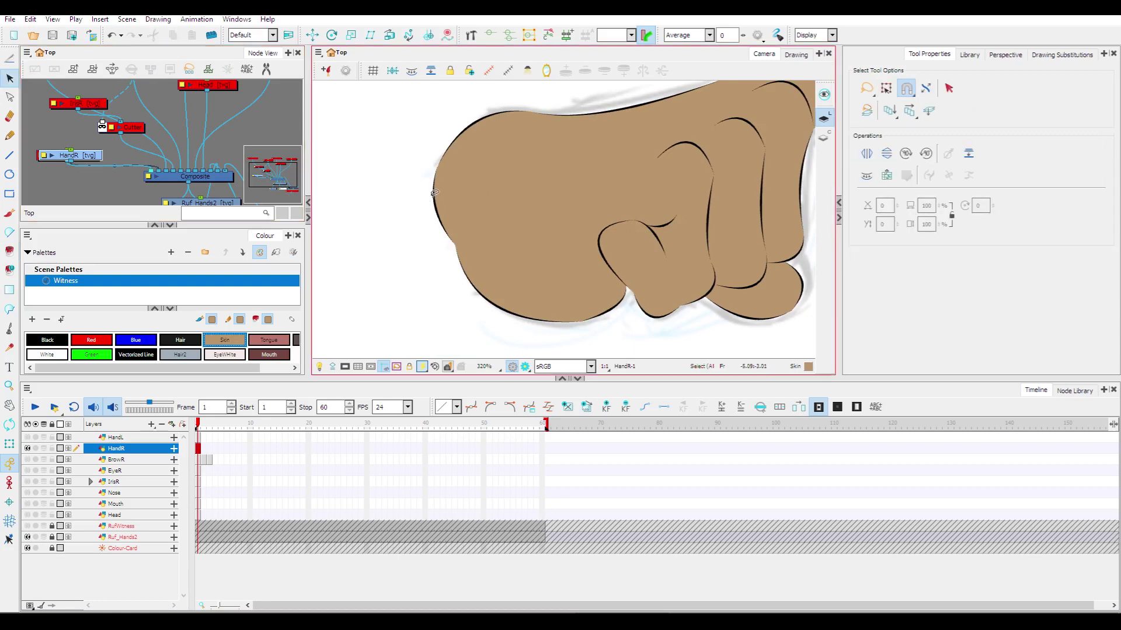
left_click(435, 192)
key("Delete")
scroll(421, 251, "down", 2)
scroll(586, 227, "down", 2)
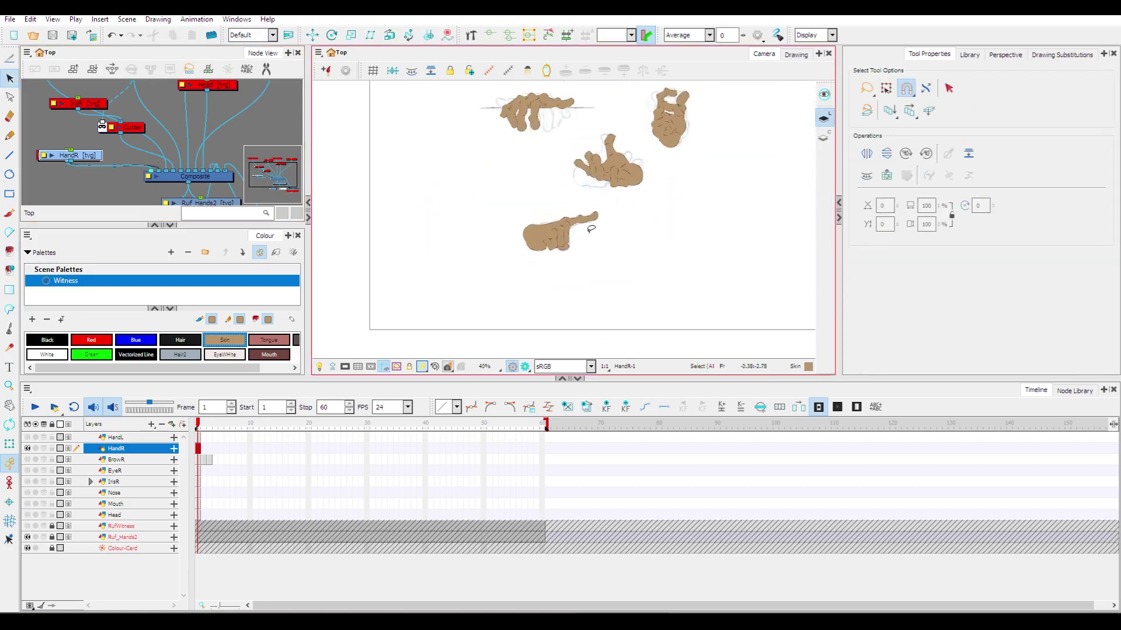
scroll(652, 254, "down", 1)
Give the HandR layer its own duplicate of the four-hand drawing on each of frames 2, 3 and 4.
left_click_drag(652, 253, 645, 256)
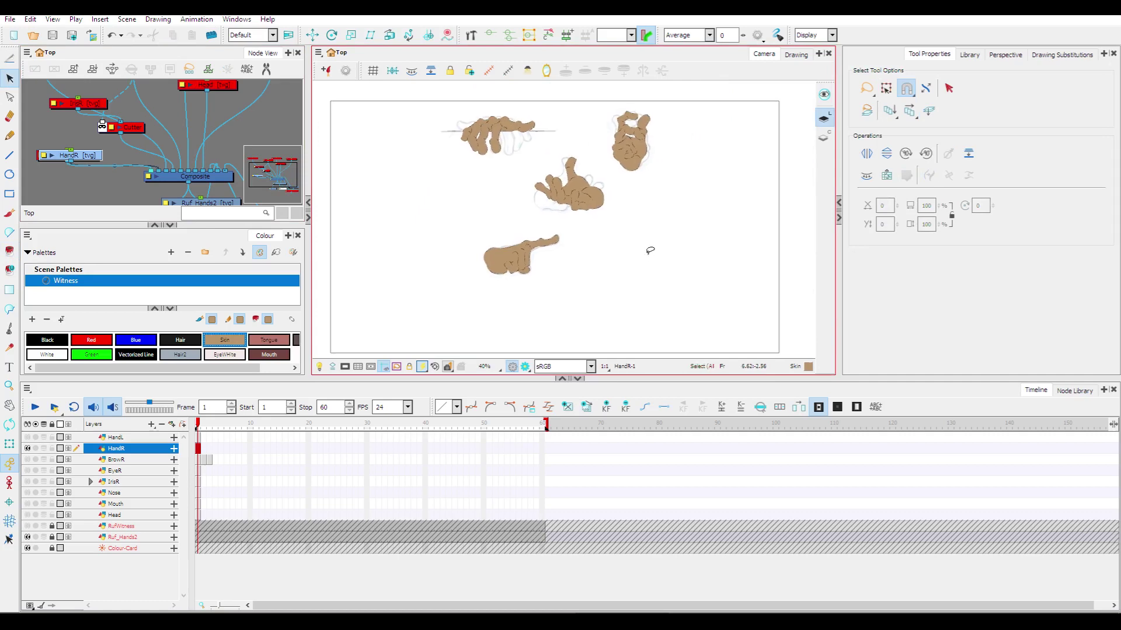
scroll(611, 245, "up", 1)
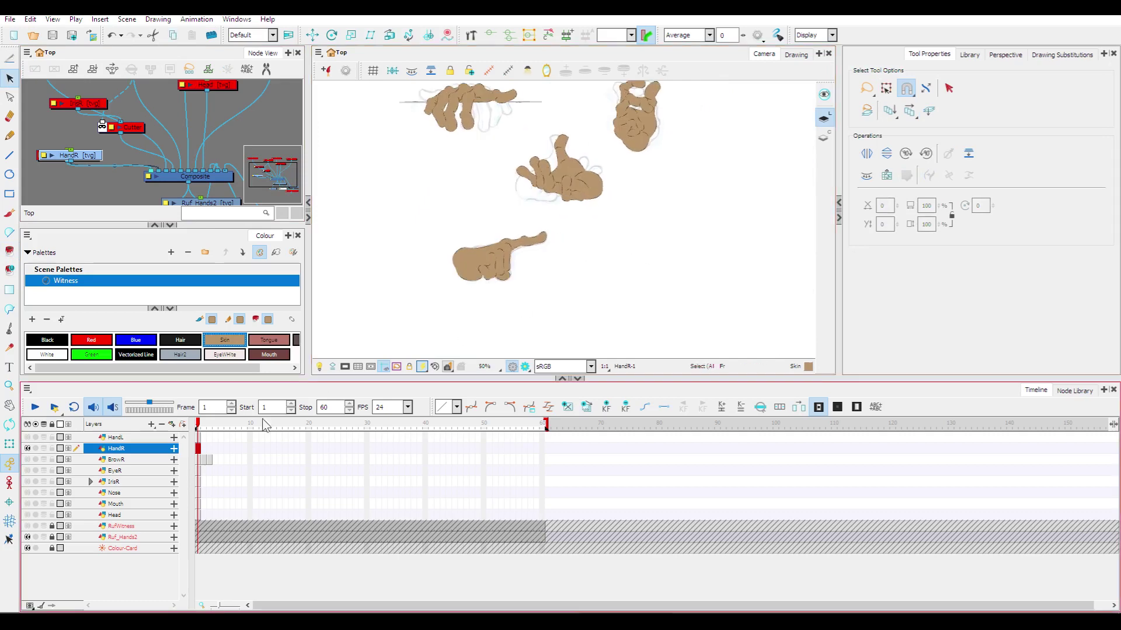
left_click_drag(420, 205, 428, 243)
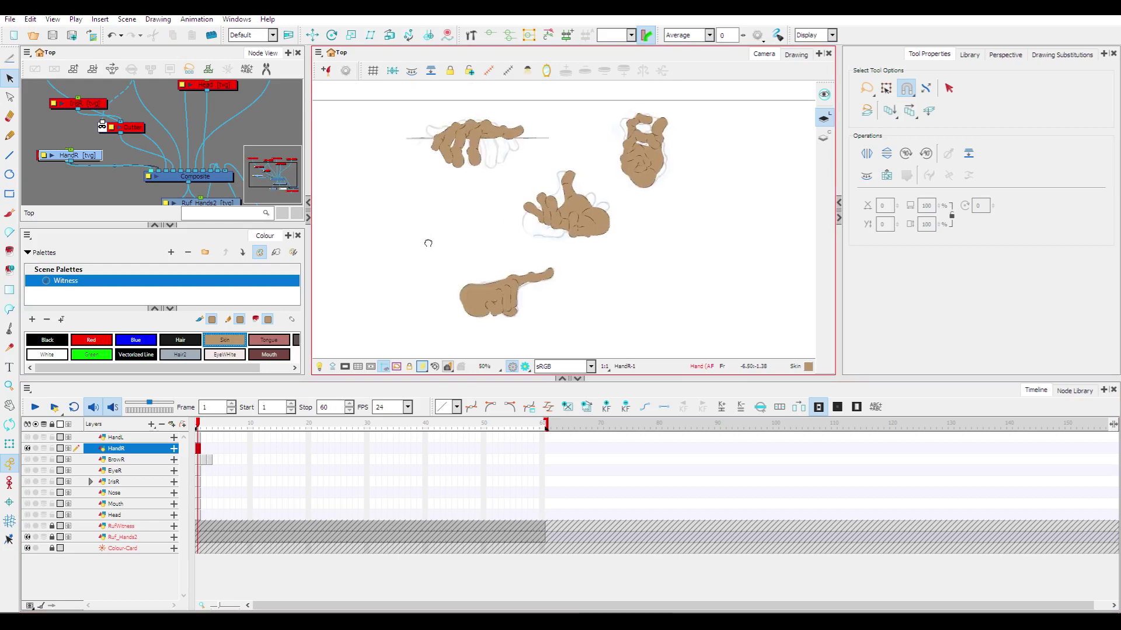
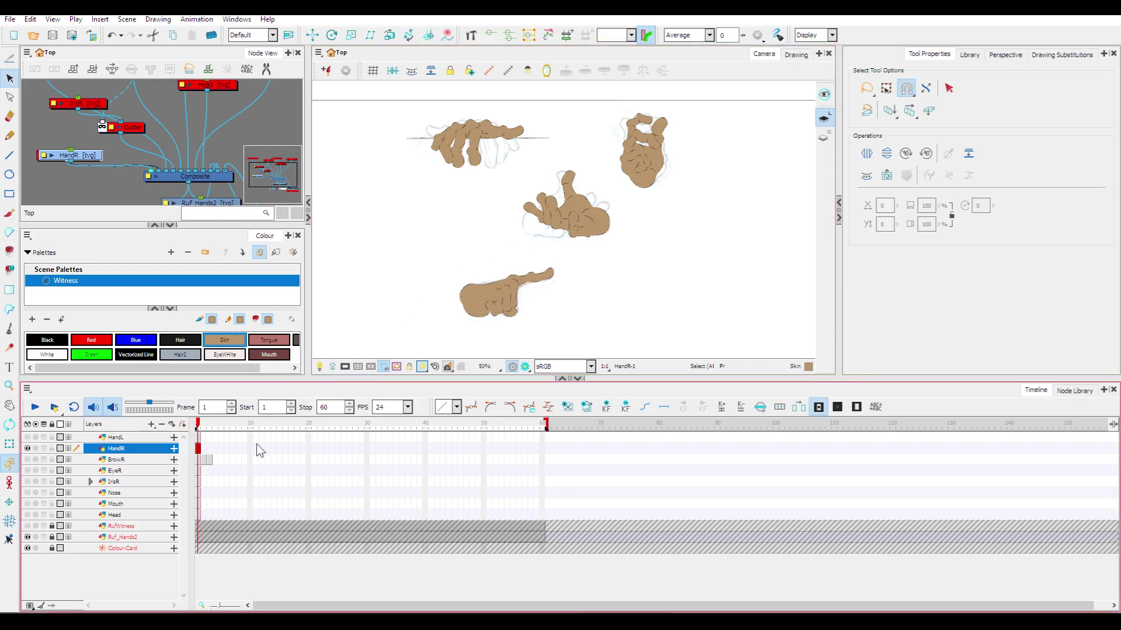
left_click(213, 449)
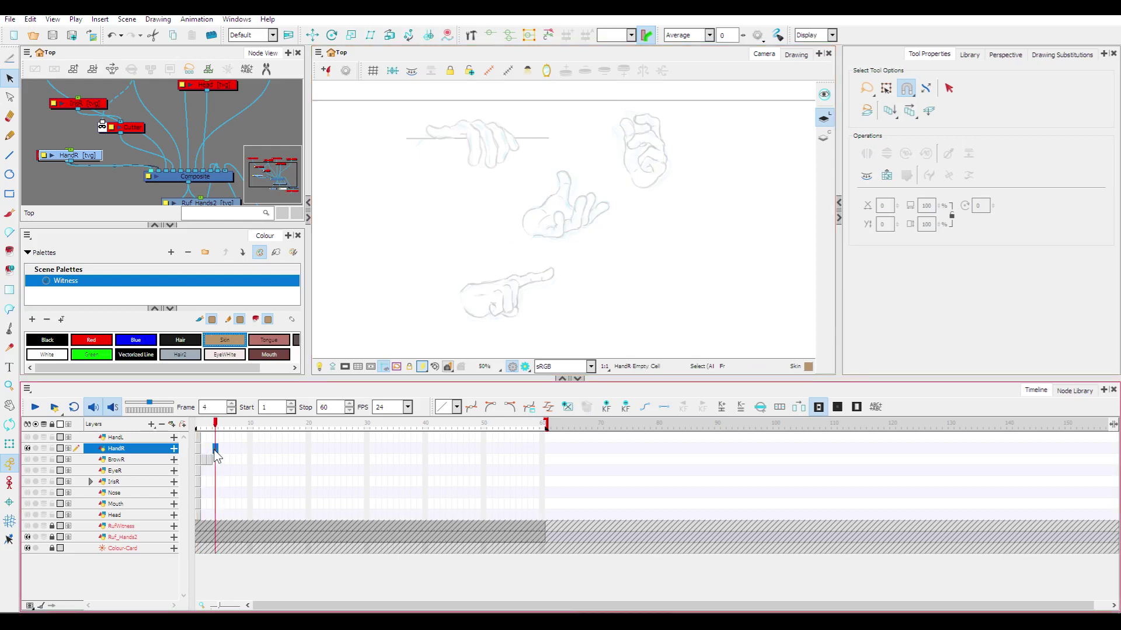
left_click(204, 449)
key("F5")
left_click(970, 55)
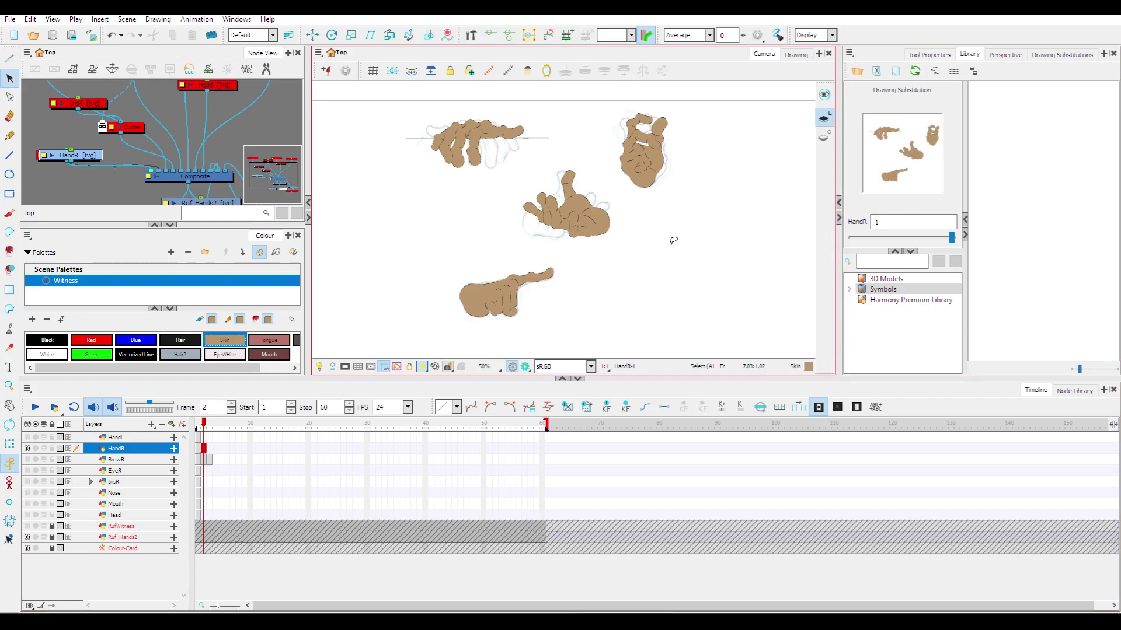
left_click(211, 448)
key("F5")
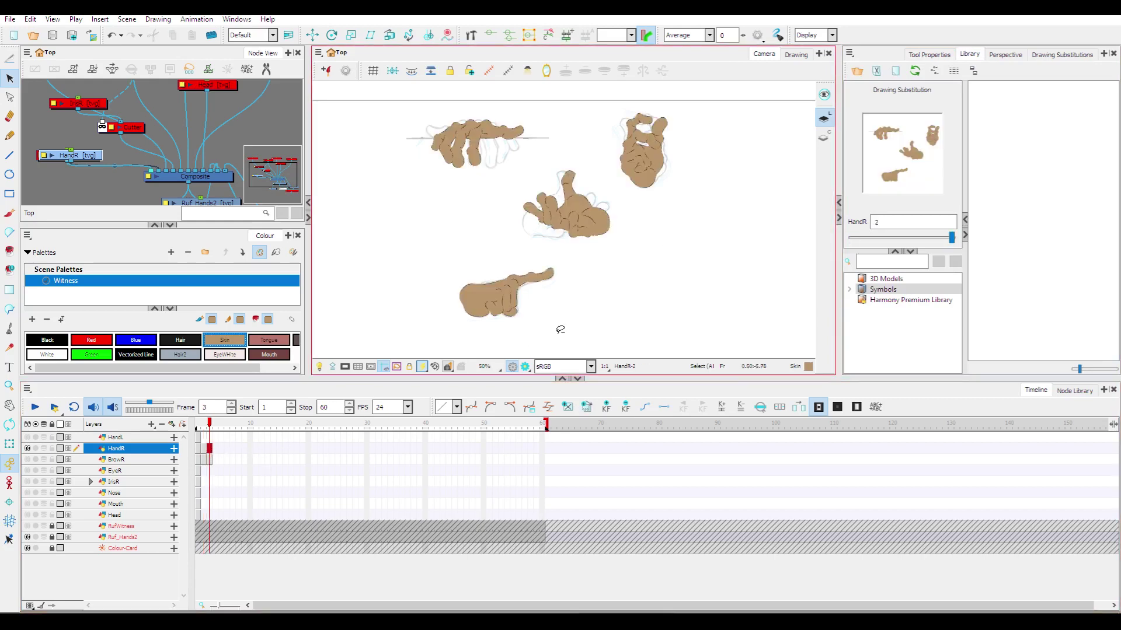
key("alt+shift+d")
left_click(215, 449)
key("F5")
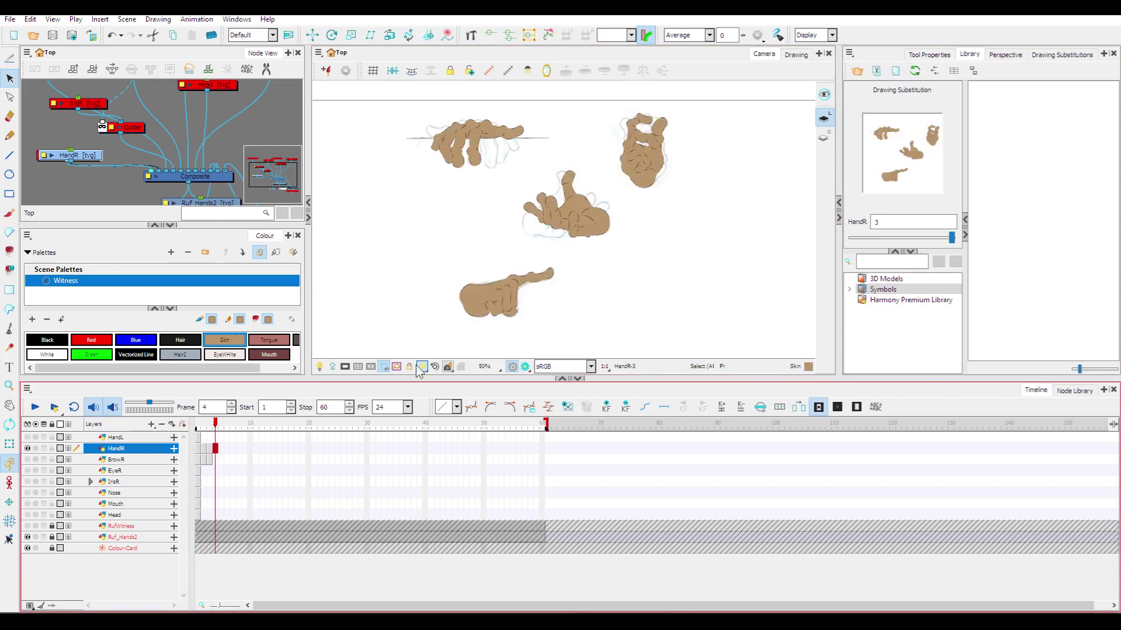
On HandR frame 1, select and delete the upright, open-palm and pointing hands, keeping only the hand on the table line.
left_click(204, 449)
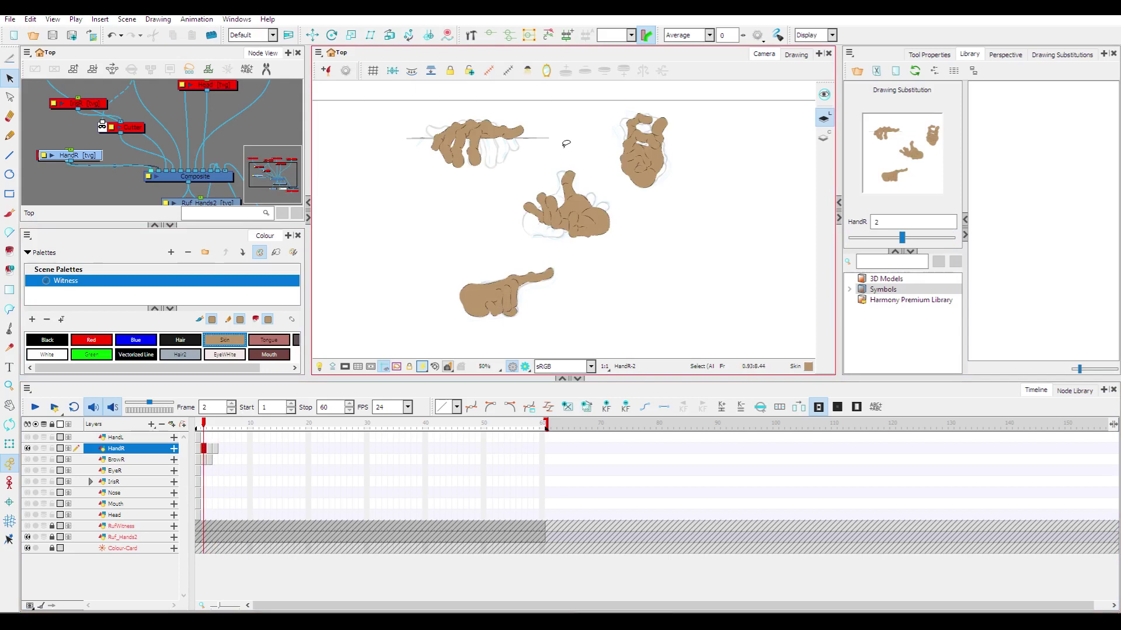
mouse_move(566, 143)
left_mouse_down()
mouse_move(438, 231)
mouse_move(423, 347)
mouse_move(649, 295)
mouse_move(693, 102)
left_mouse_up()
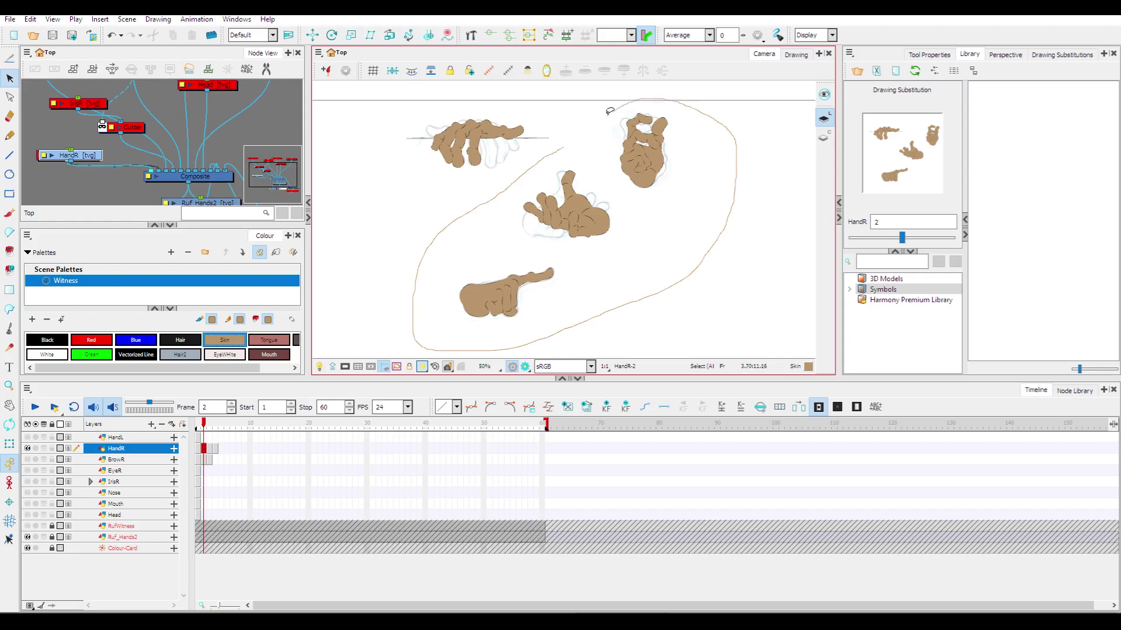
mouse_move(601, 115)
left_mouse_down()
mouse_move(449, 289)
mouse_move(751, 149)
mouse_move(606, 107)
left_mouse_up()
left_click(198, 450)
key("Delete")
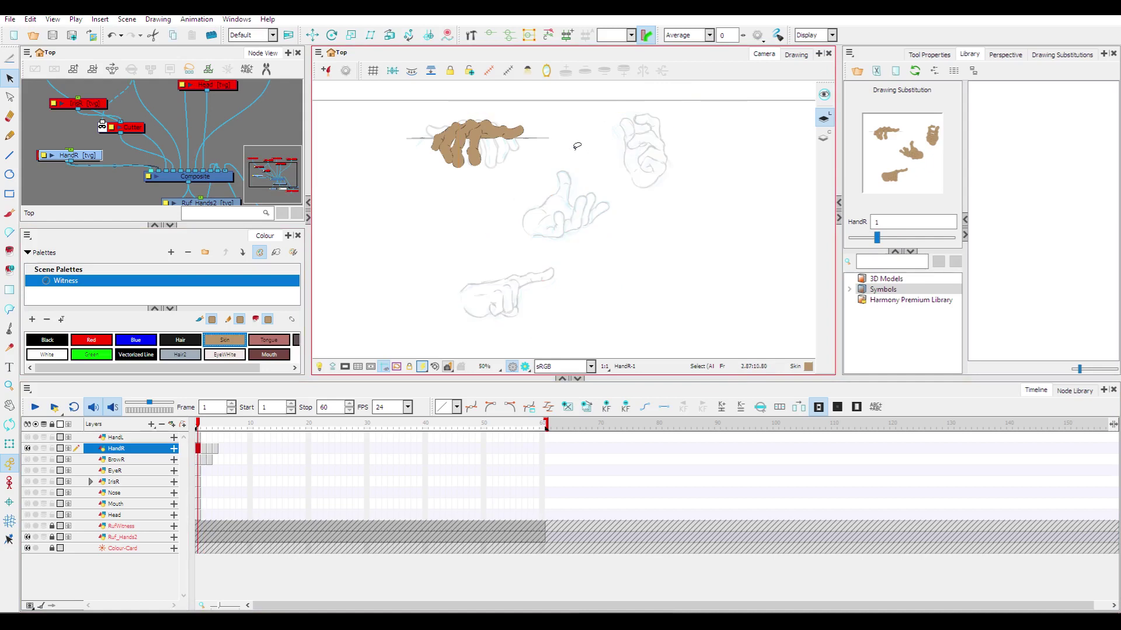
On HandR frame 2, delete the table-line, open-palm and pointing hands, keeping only the upright curled hand.
left_click(205, 449)
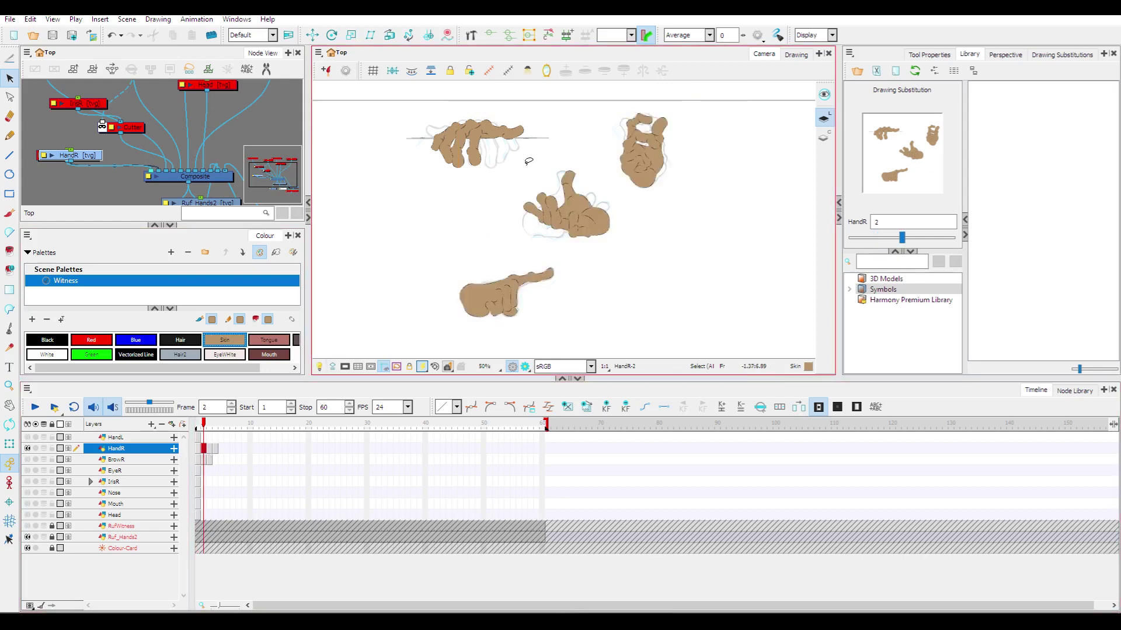
mouse_move(521, 108)
left_mouse_down()
mouse_move(575, 310)
mouse_move(385, 112)
mouse_move(541, 110)
mouse_move(420, 108)
mouse_move(512, 86)
left_mouse_up()
key("Delete")
On HandR frame 3, delete the table-line, upright and pointing hands, keeping only the open-palm hand.
left_click(210, 449)
key("Delete")
mouse_move(627, 105)
left_mouse_down()
mouse_move(612, 132)
mouse_move(728, 92)
mouse_move(689, 95)
left_mouse_up()
key("Delete")
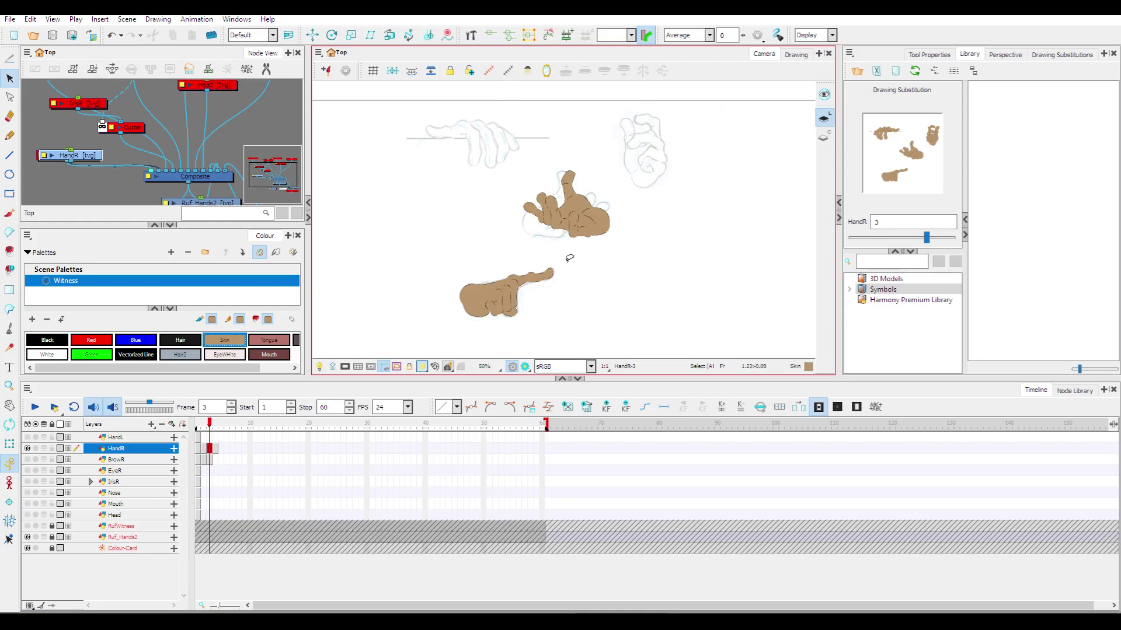
mouse_move(574, 263)
left_mouse_down()
mouse_move(449, 253)
mouse_move(523, 347)
left_mouse_up()
key("Delete")
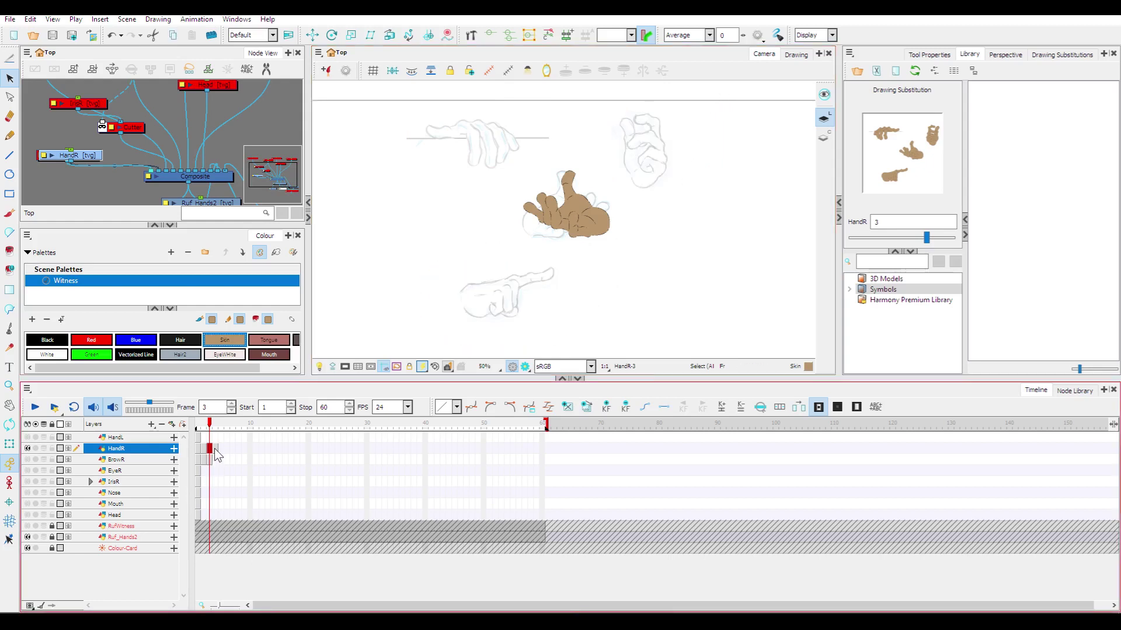
On HandR frame 4, delete every hand except the pointing one, and check the drawings across frames 1 to 4.
left_click(215, 448)
mouse_move(626, 259)
left_mouse_down()
mouse_move(512, 224)
mouse_move(467, 79)
mouse_move(685, 227)
mouse_move(659, 239)
left_mouse_up()
key("Delete")
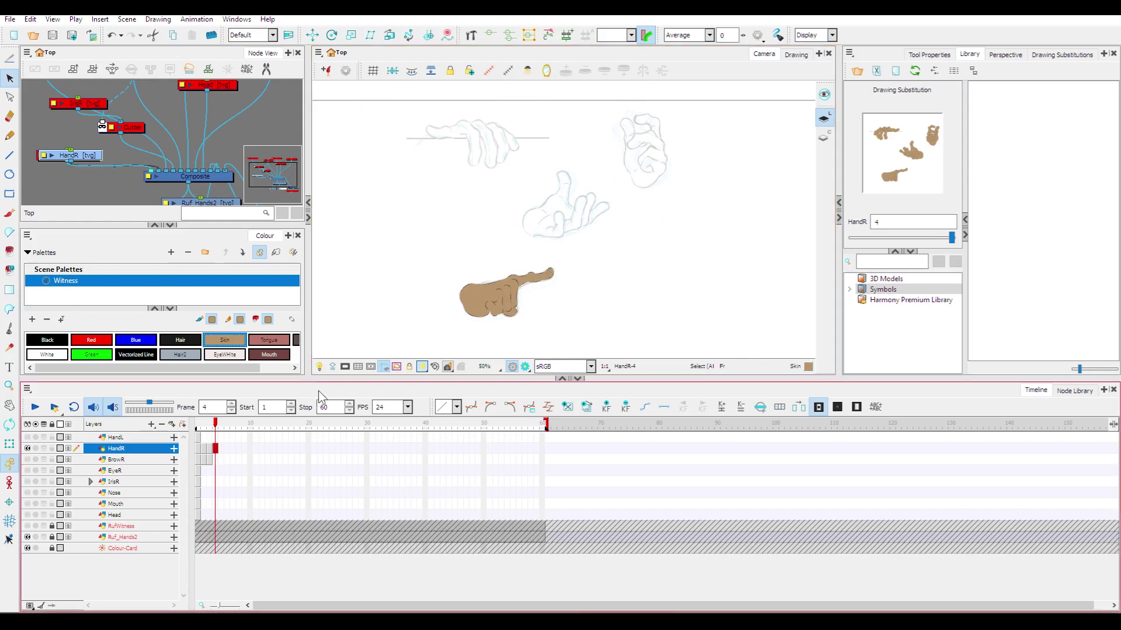
left_click(200, 449)
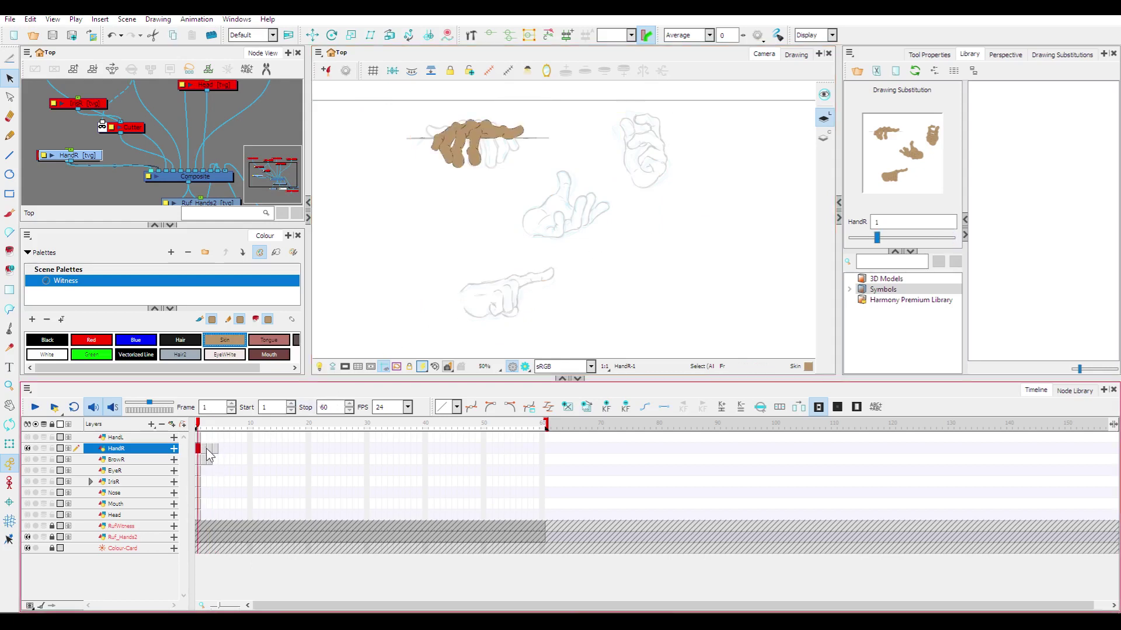
left_click(205, 448)
left_click(210, 450)
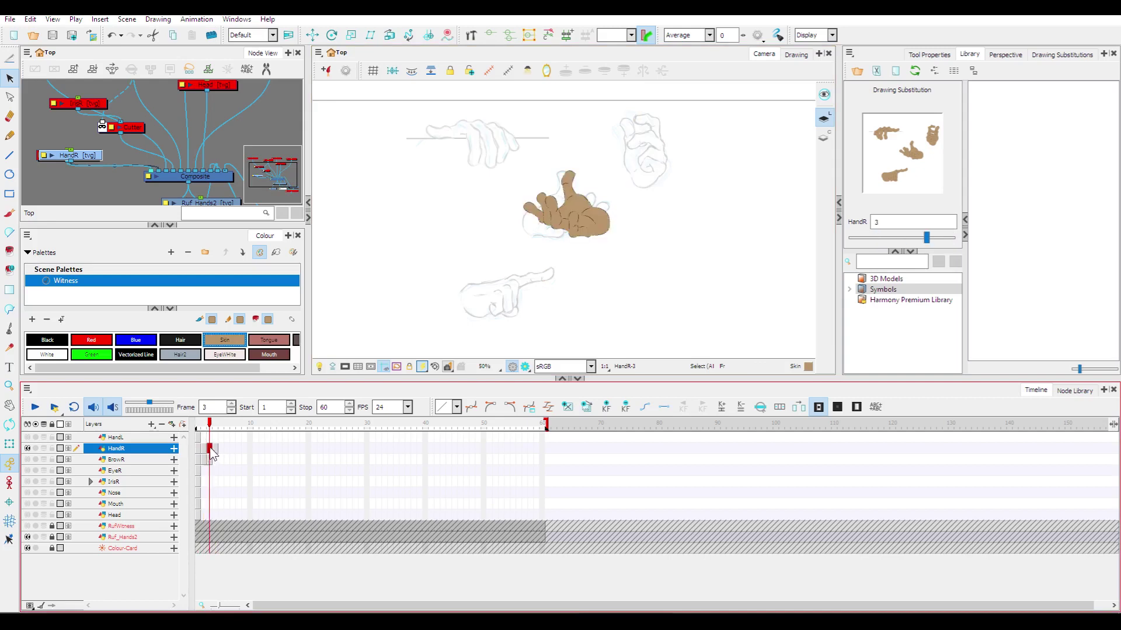
left_click(216, 447)
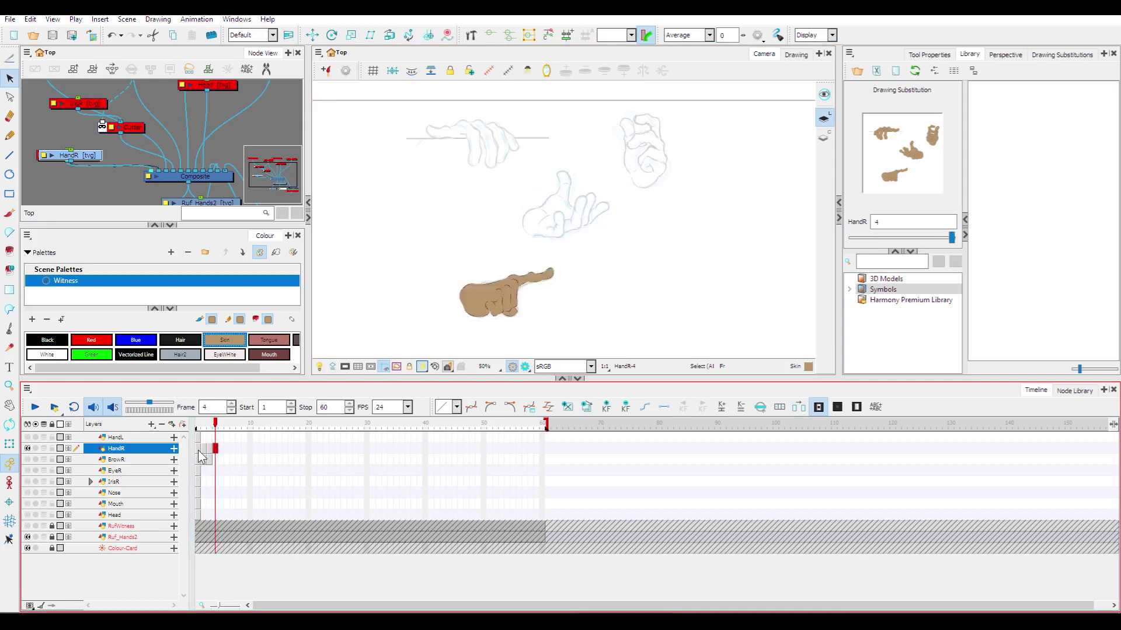
Return to HandR frame 1 and turn on onion skinning for the HandR layer.
left_click(198, 450)
scroll(511, 170, "up", 3)
key("space")
mouse_move(498, 163)
left_mouse_down()
mouse_move(495, 290)
mouse_move(521, 260)
left_mouse_up()
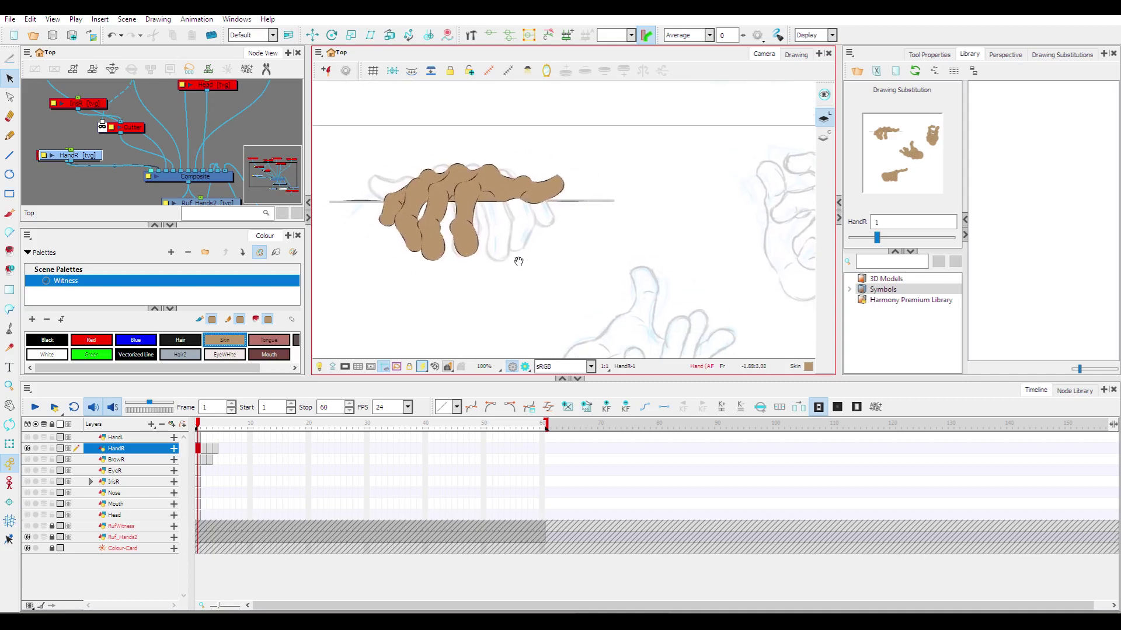
left_click(44, 448)
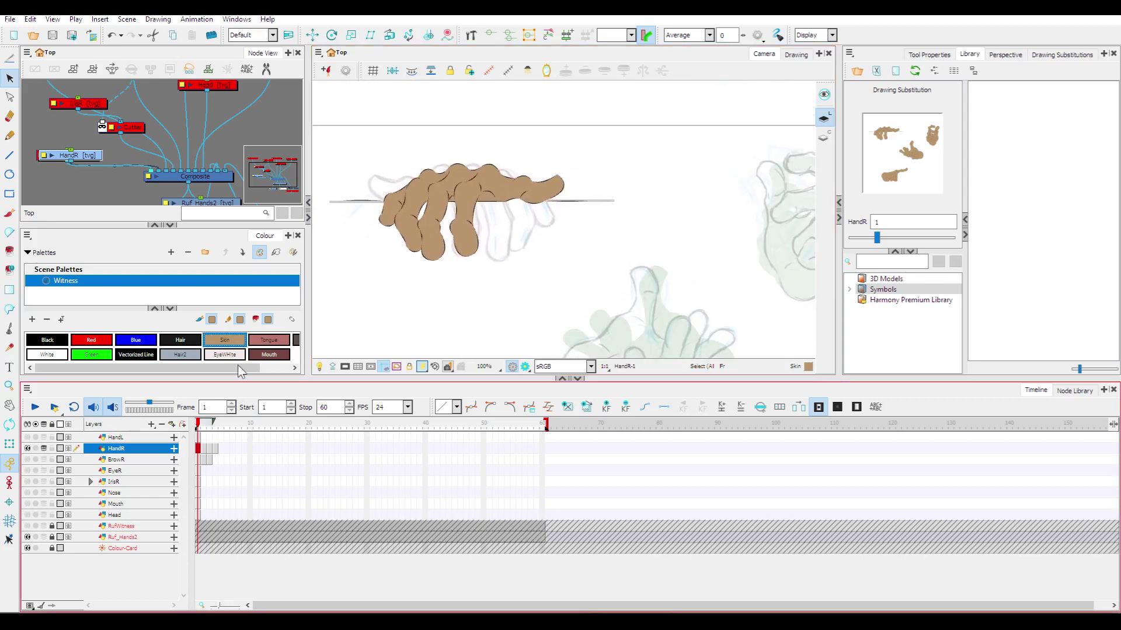
On frame 2, move the upright hand over the onion-skinned first hand, with its wrist end at the table line.
left_click_drag(651, 210, 579, 197)
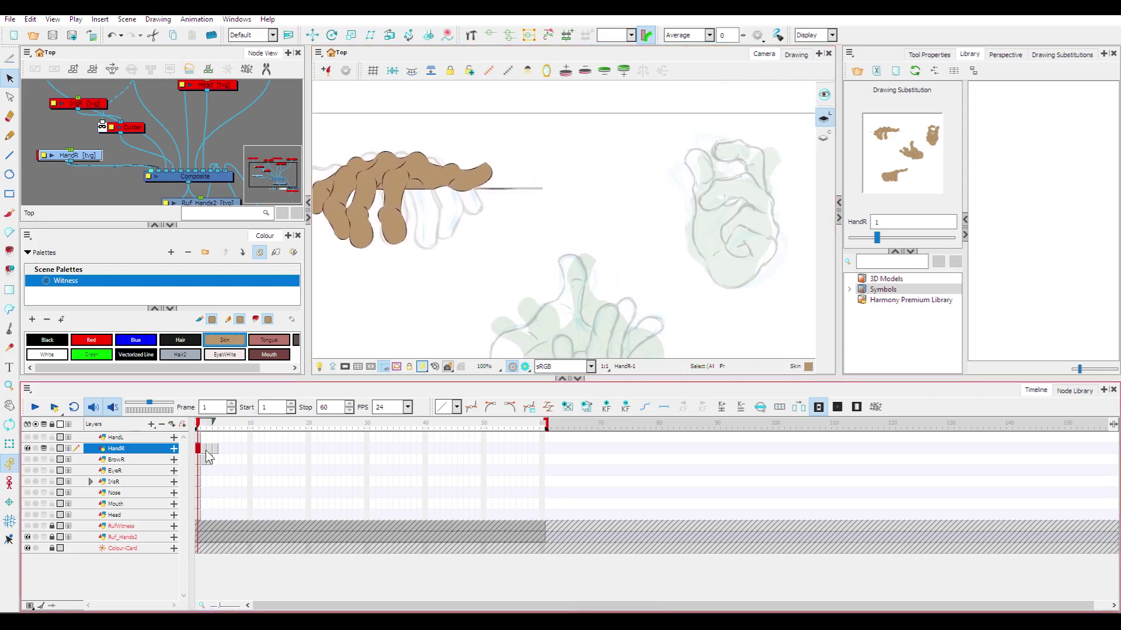
left_click(205, 450)
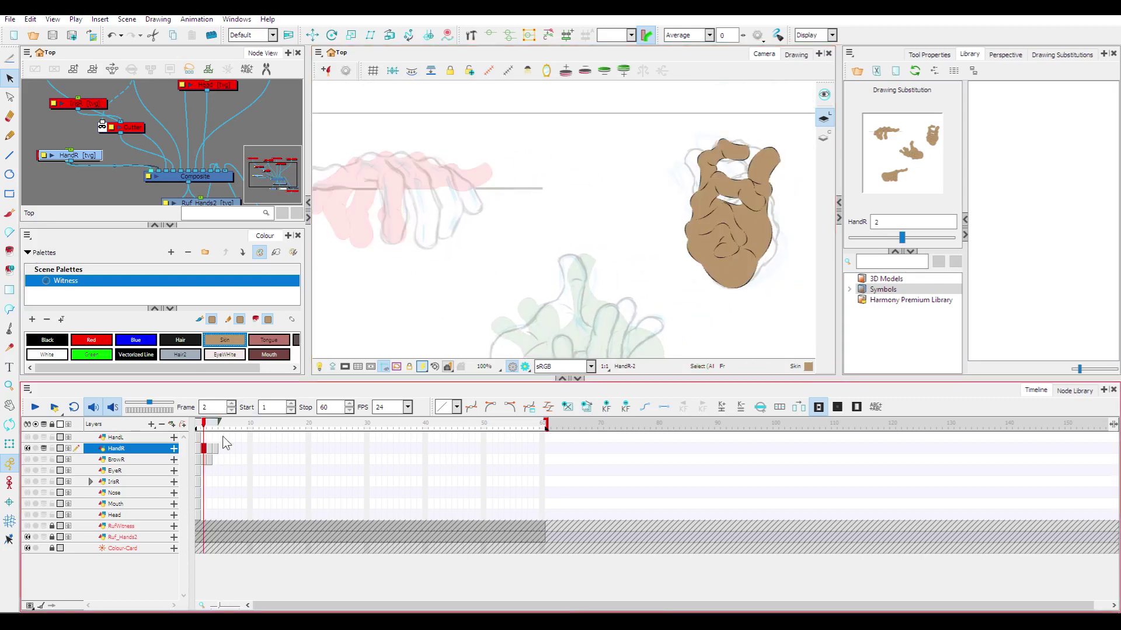
scroll(525, 228, "down", 2)
mouse_move(625, 161)
left_mouse_down()
mouse_move(703, 263)
mouse_move(718, 175)
left_mouse_up()
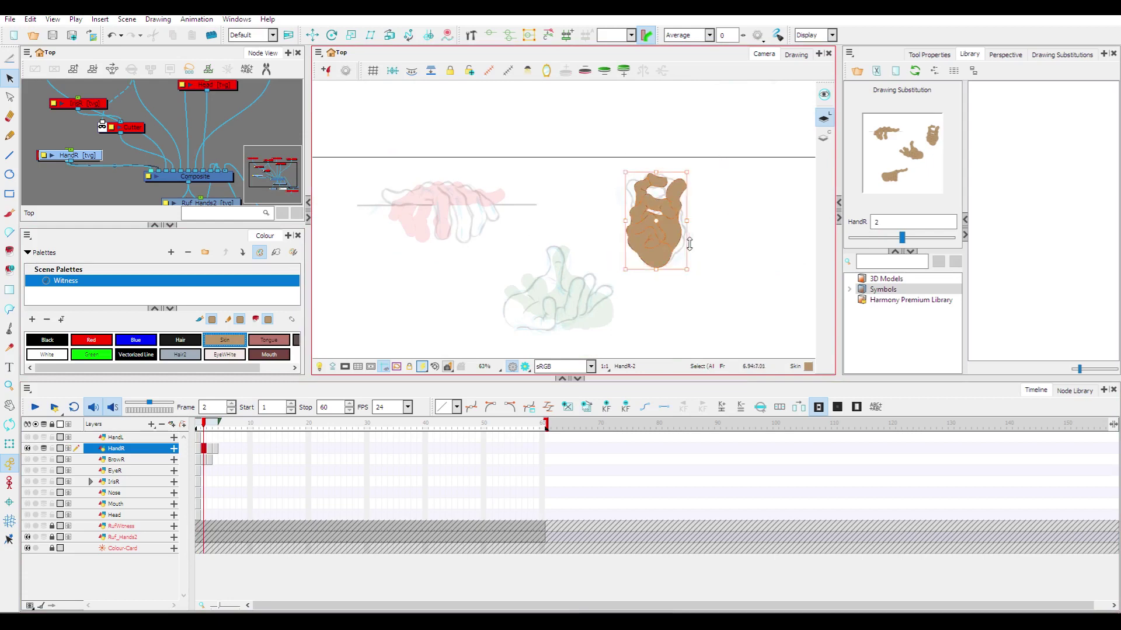
left_click_drag(664, 254, 452, 193)
scroll(452, 192, "up", 3)
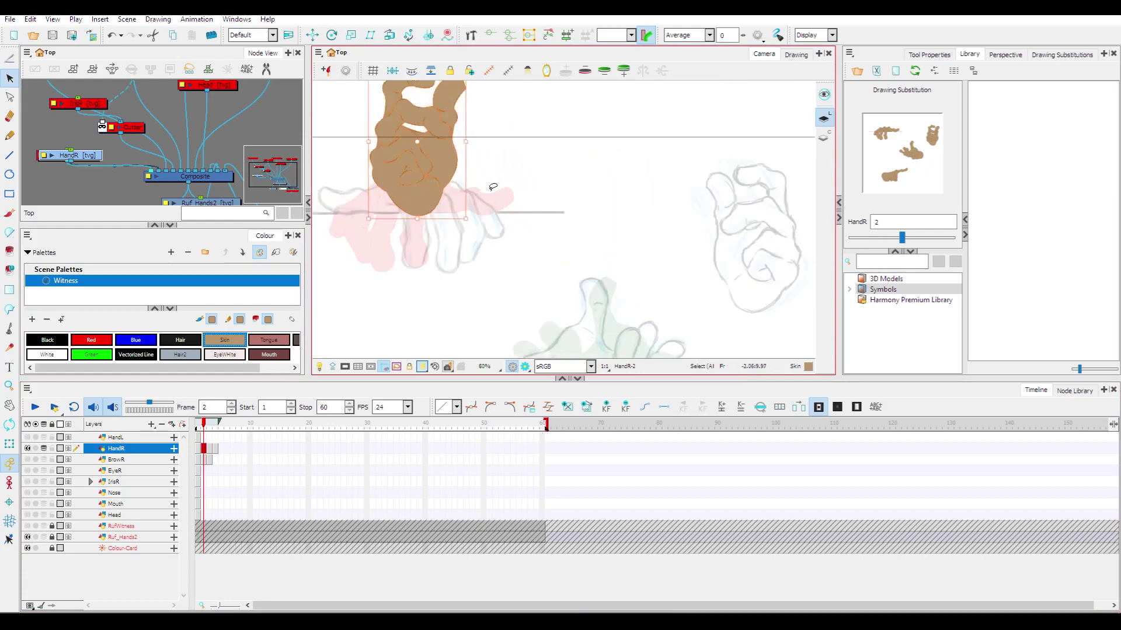
mouse_move(510, 248)
left_mouse_down()
mouse_move(517, 232)
mouse_move(515, 243)
left_mouse_up()
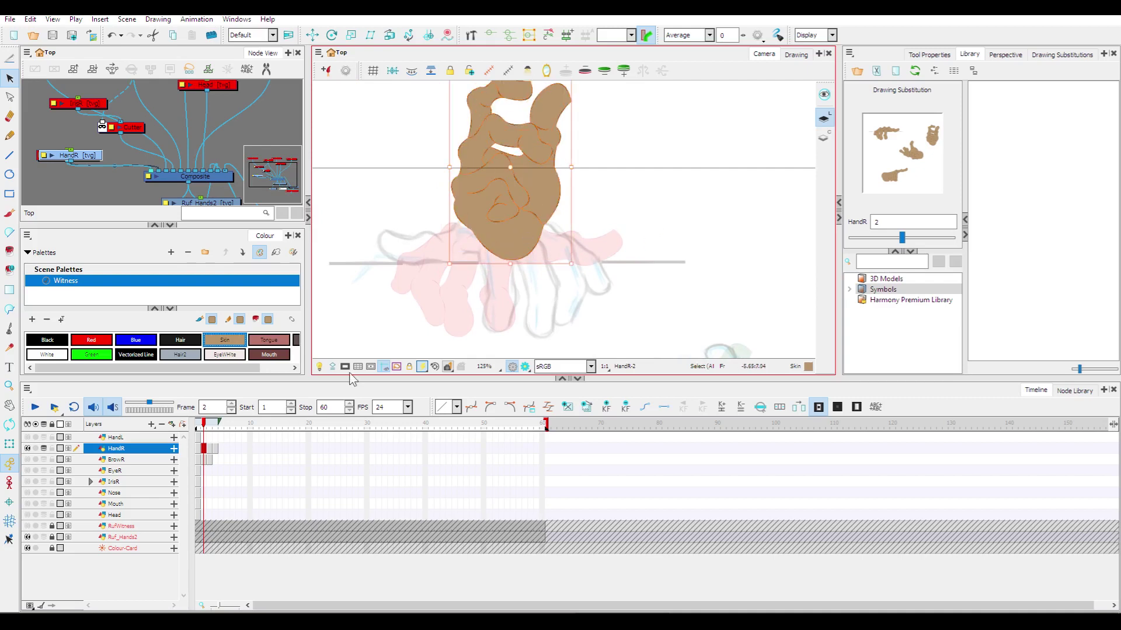
On frame 3, move the whole open-palm hand up onto the onion-skinned hands at the table line.
left_click(211, 448)
scroll(700, 280, "down", 5)
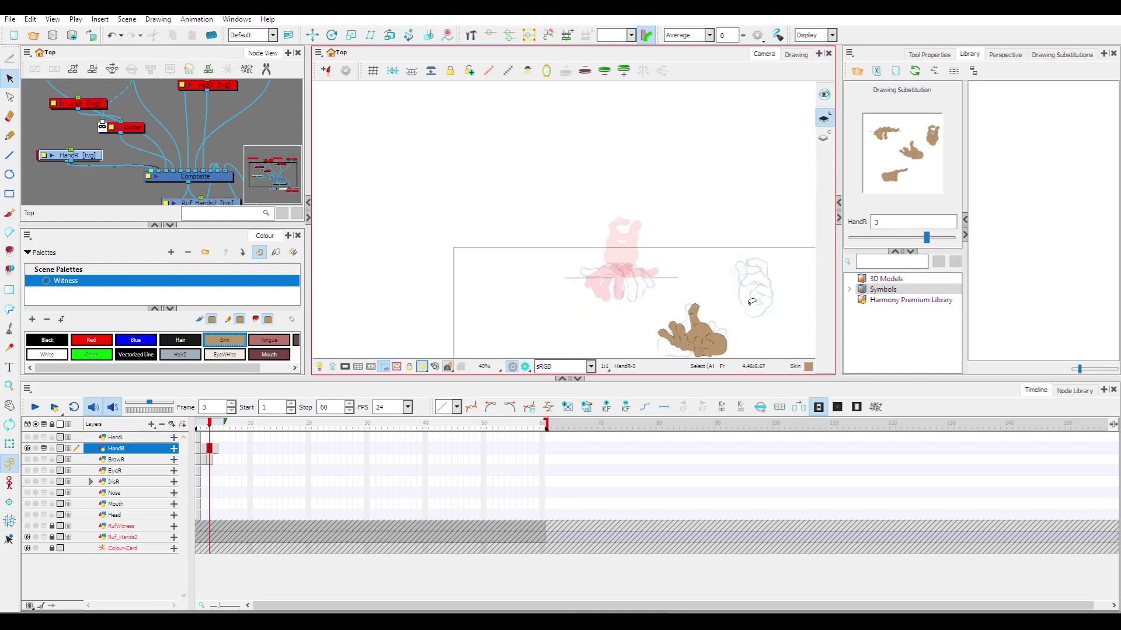
left_click_drag(752, 301, 703, 215)
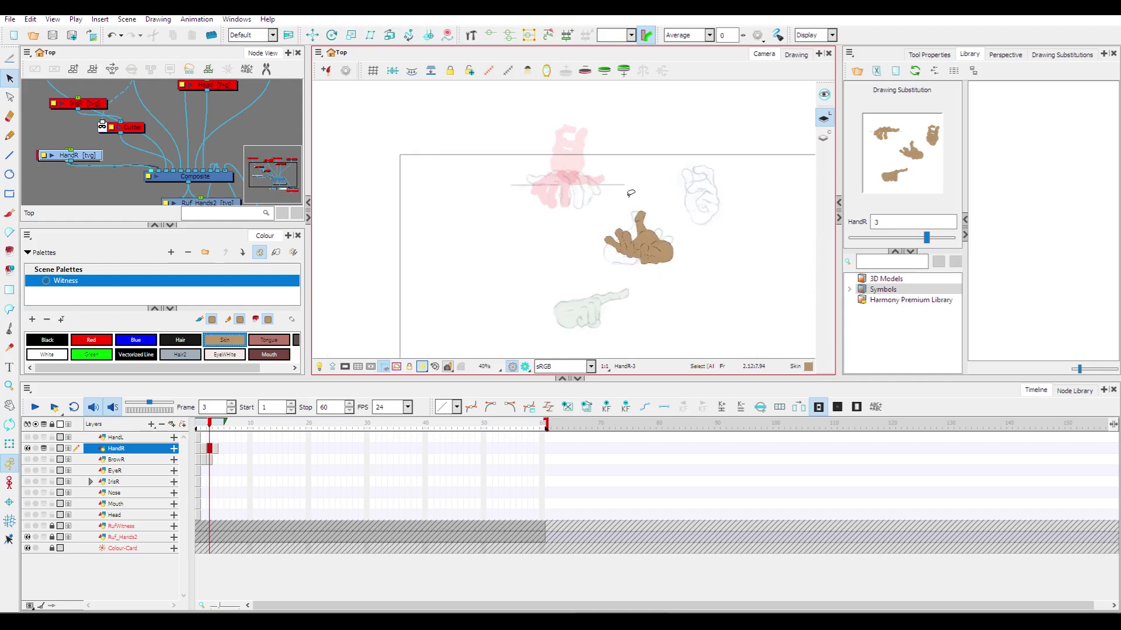
mouse_move(630, 193)
left_mouse_down()
mouse_move(679, 283)
mouse_move(627, 201)
left_mouse_up()
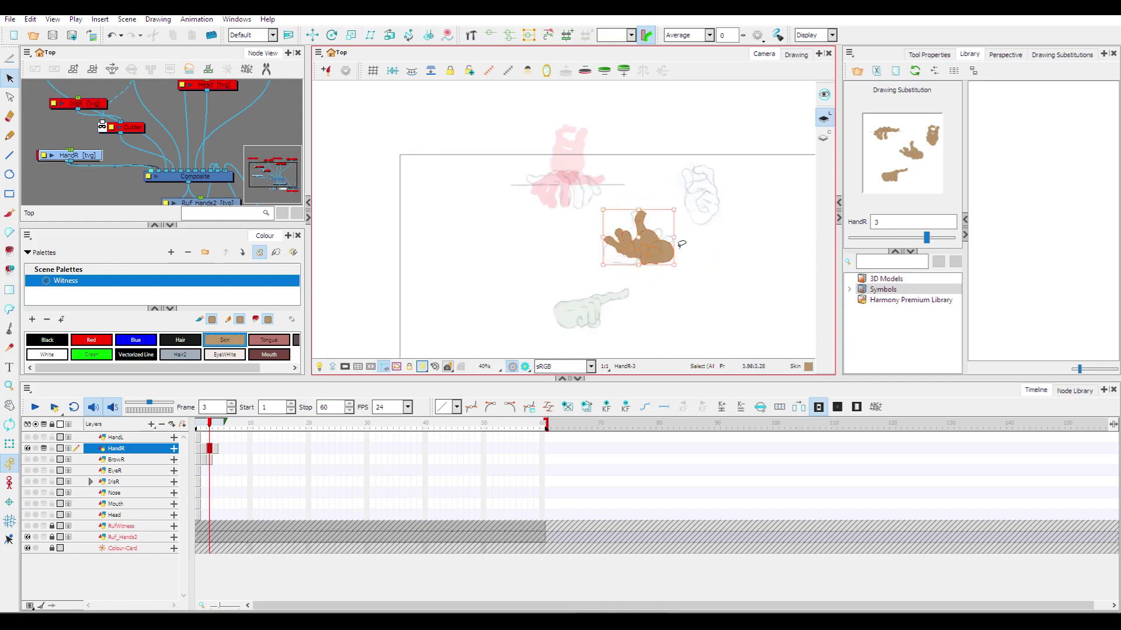
mouse_move(666, 253)
left_mouse_down()
mouse_move(594, 174)
mouse_move(571, 178)
mouse_move(580, 181)
left_mouse_up()
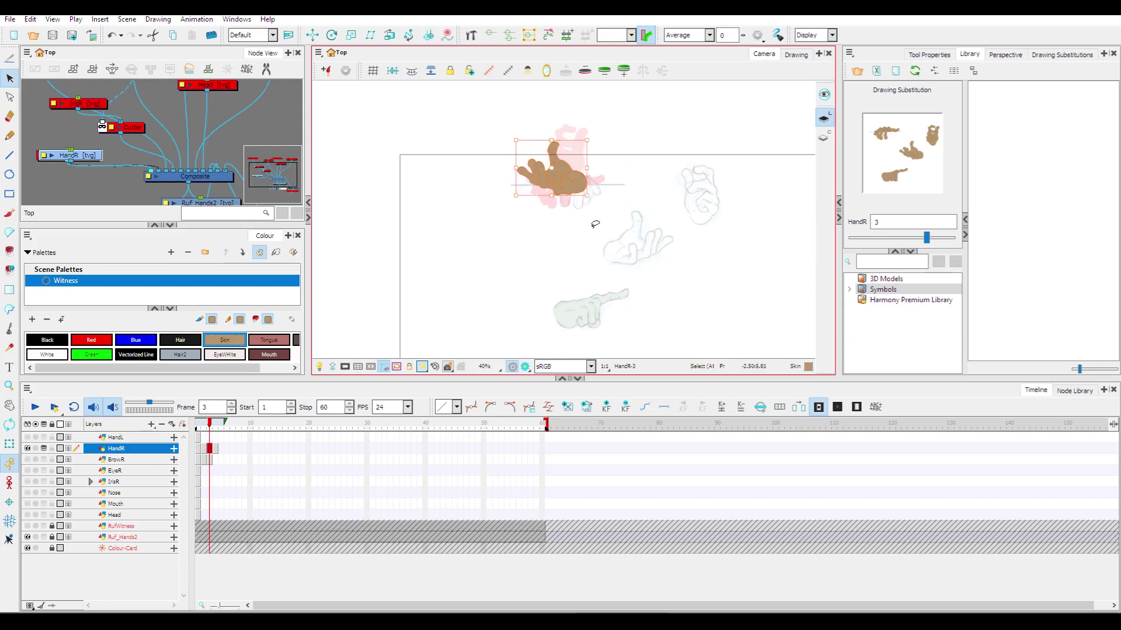
On frame 4, move the whole pointing hand up onto the onion-skinned hands at the table line.
left_click(216, 448)
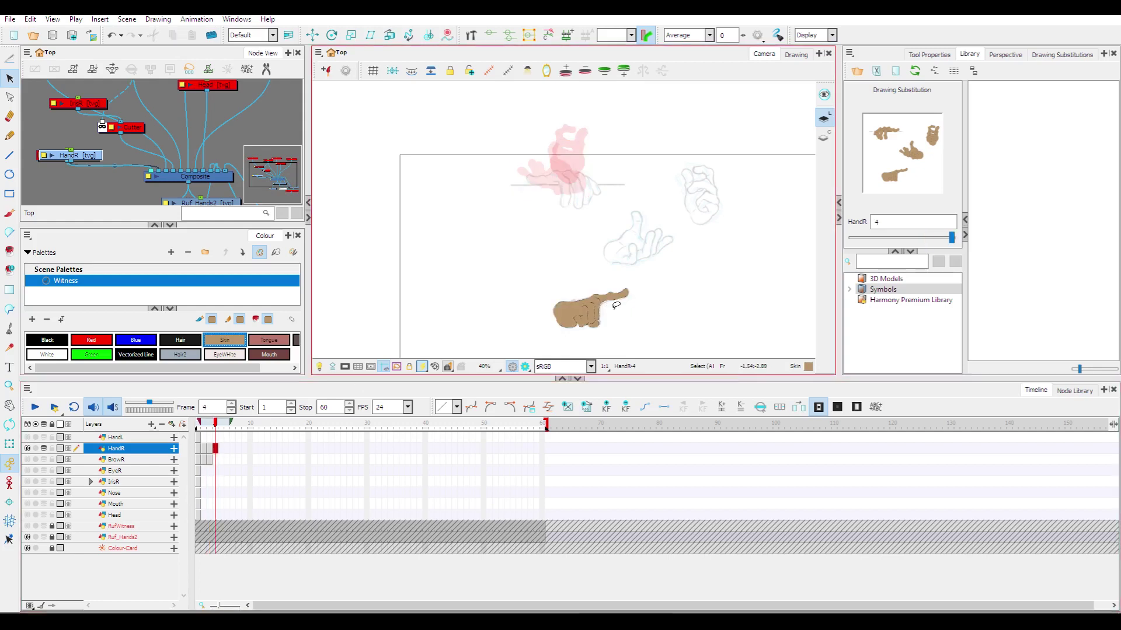
mouse_move(649, 277)
left_mouse_down()
mouse_move(518, 292)
mouse_move(660, 300)
left_mouse_up()
mouse_move(565, 311)
left_mouse_down()
mouse_move(571, 170)
mouse_move(607, 192)
mouse_move(578, 181)
left_mouse_up()
scroll(571, 175, "up", 4)
left_click(715, 280)
scroll(714, 281, "down", 2)
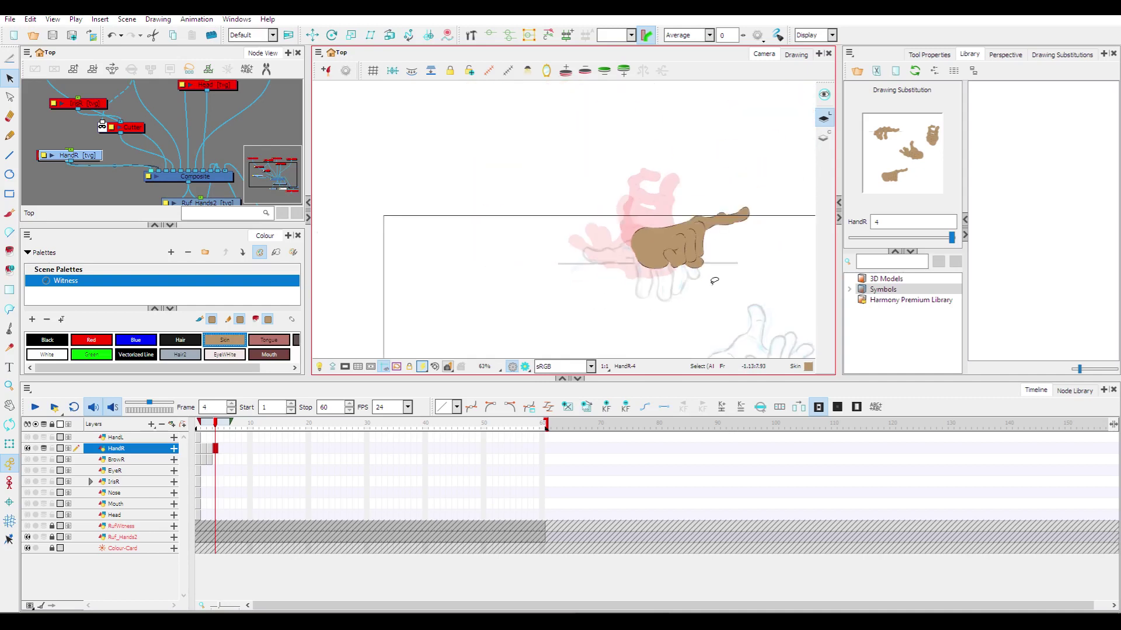
left_click_drag(602, 264, 796, 170)
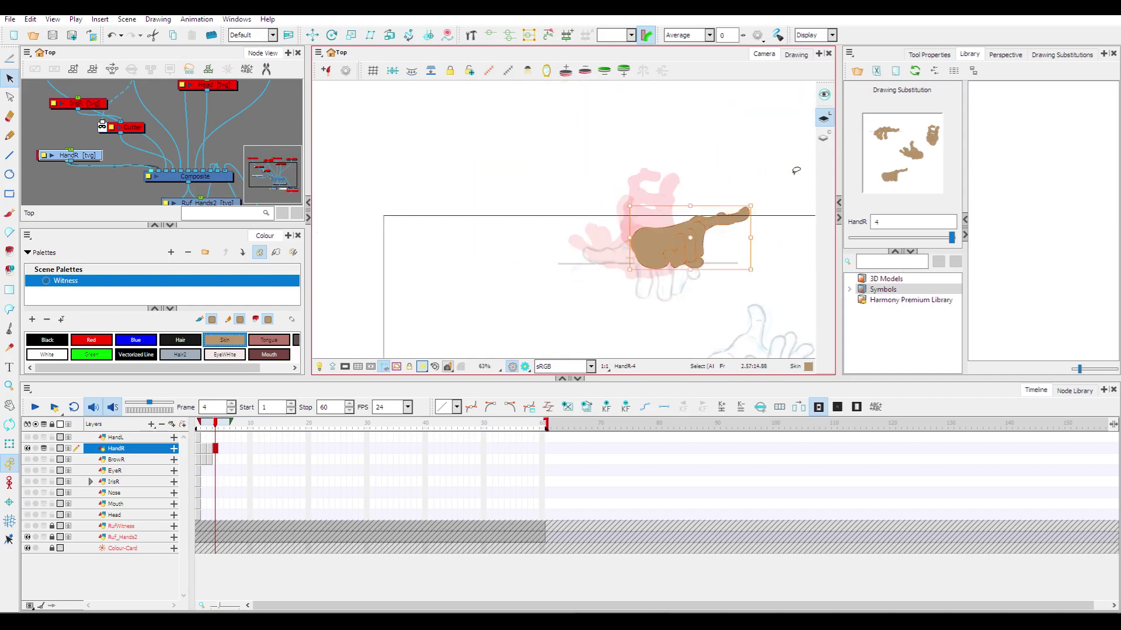
left_click(713, 282)
On the HandL layer, duplicate the three-hand drawing from frame 1 onto frames 2 and 3 as separate drawings.
scroll(713, 285, "down", 4)
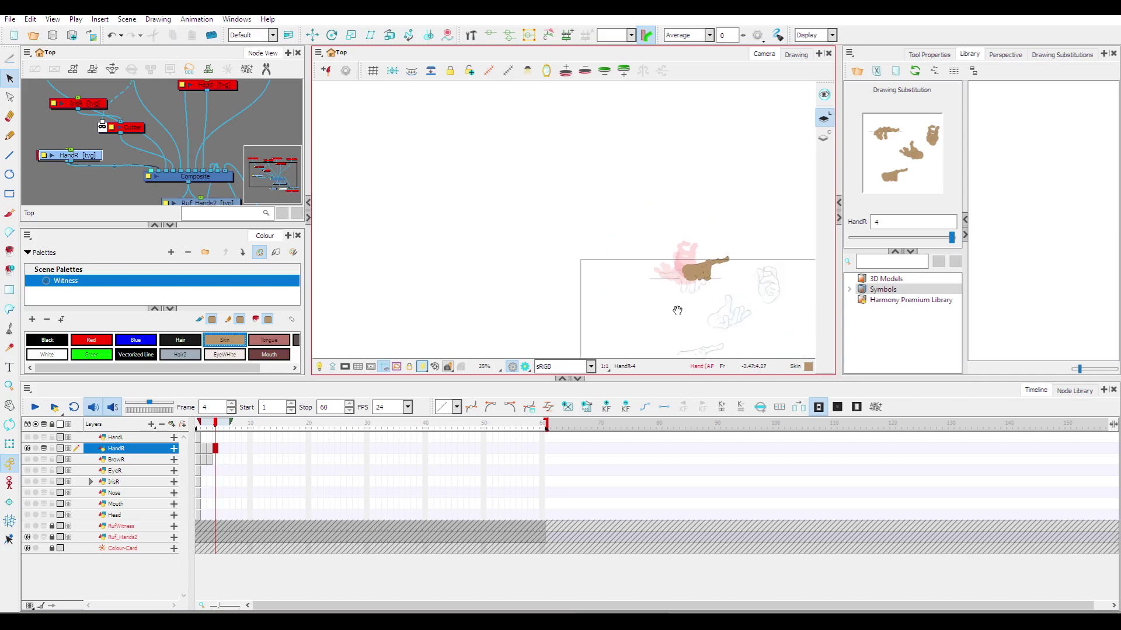
left_click_drag(675, 308, 546, 250)
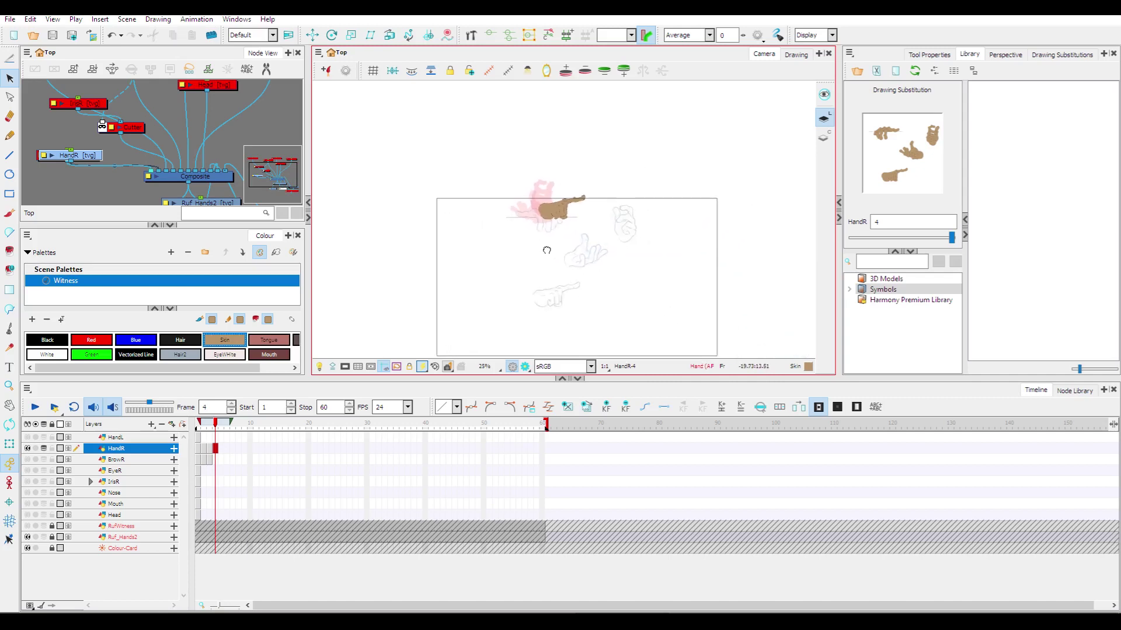
left_click(198, 438)
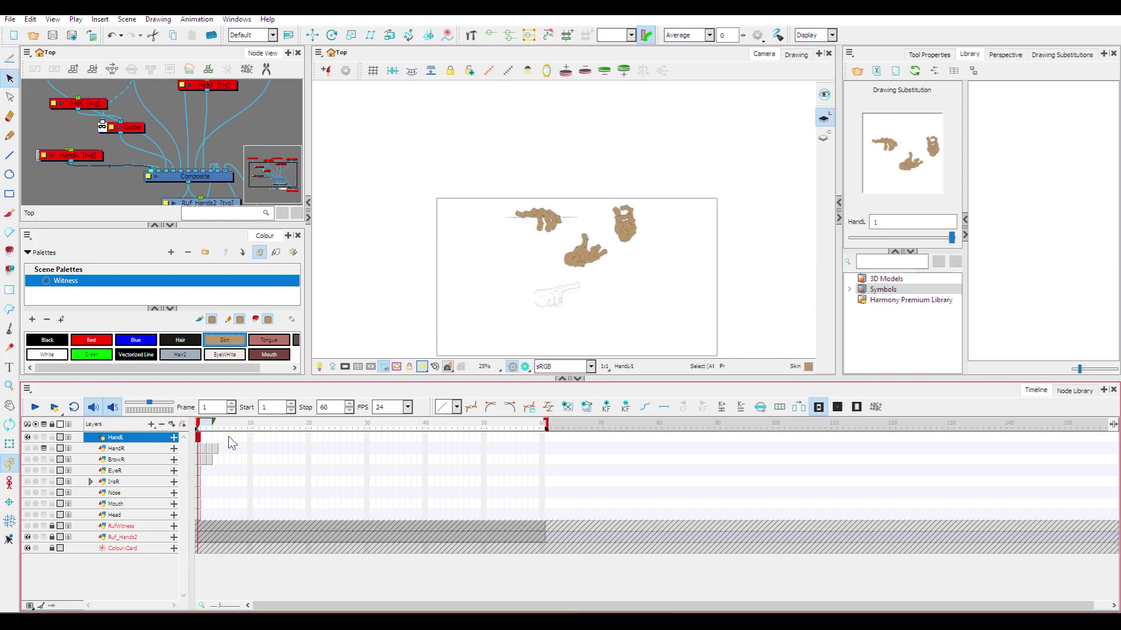
scroll(633, 277, "up", 2)
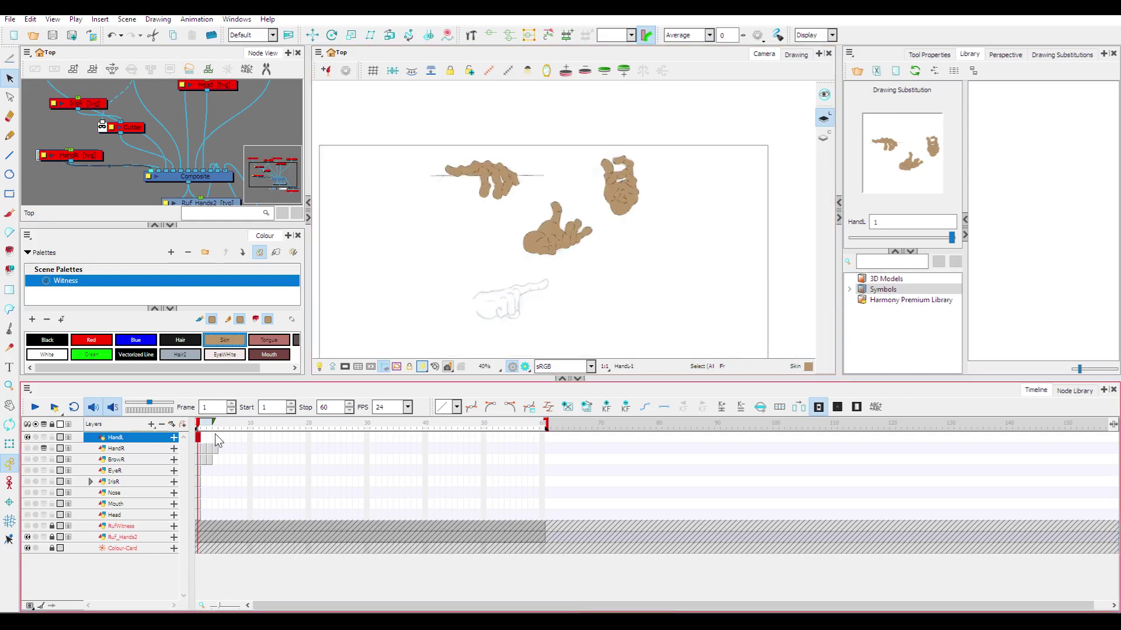
left_click(204, 439)
key("F5")
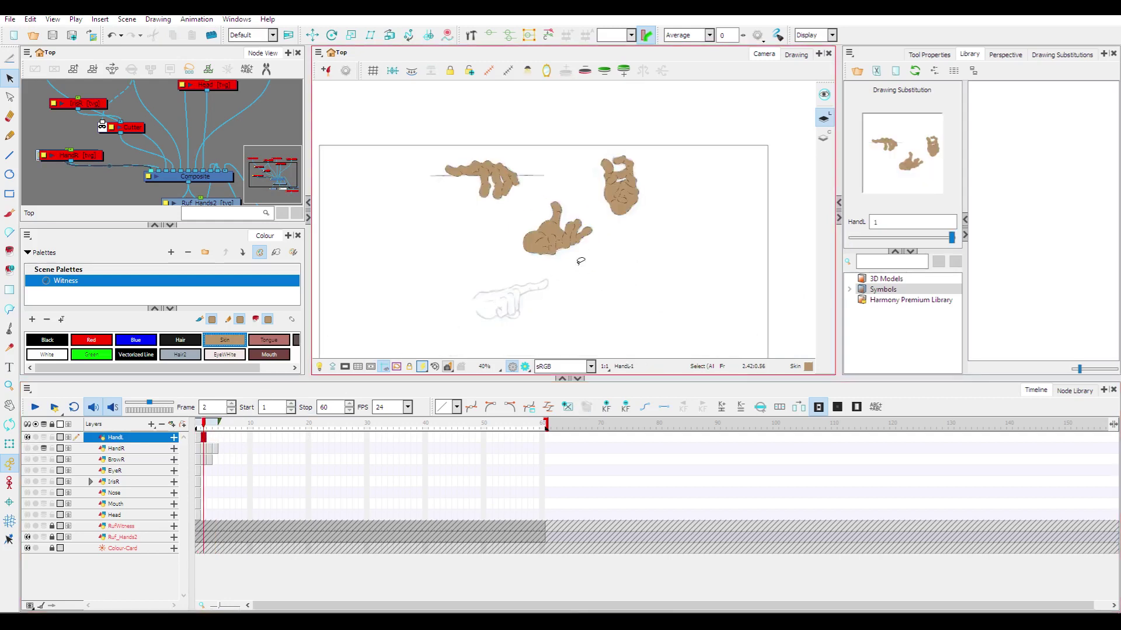
key("alt+shift+d")
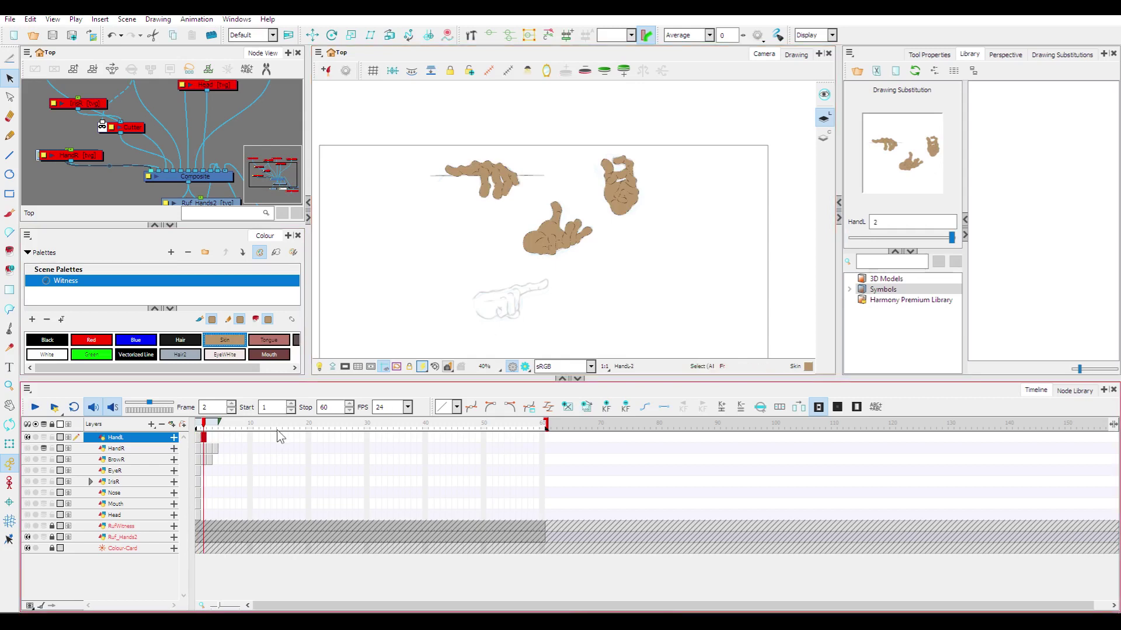
left_click(209, 438)
key("F5")
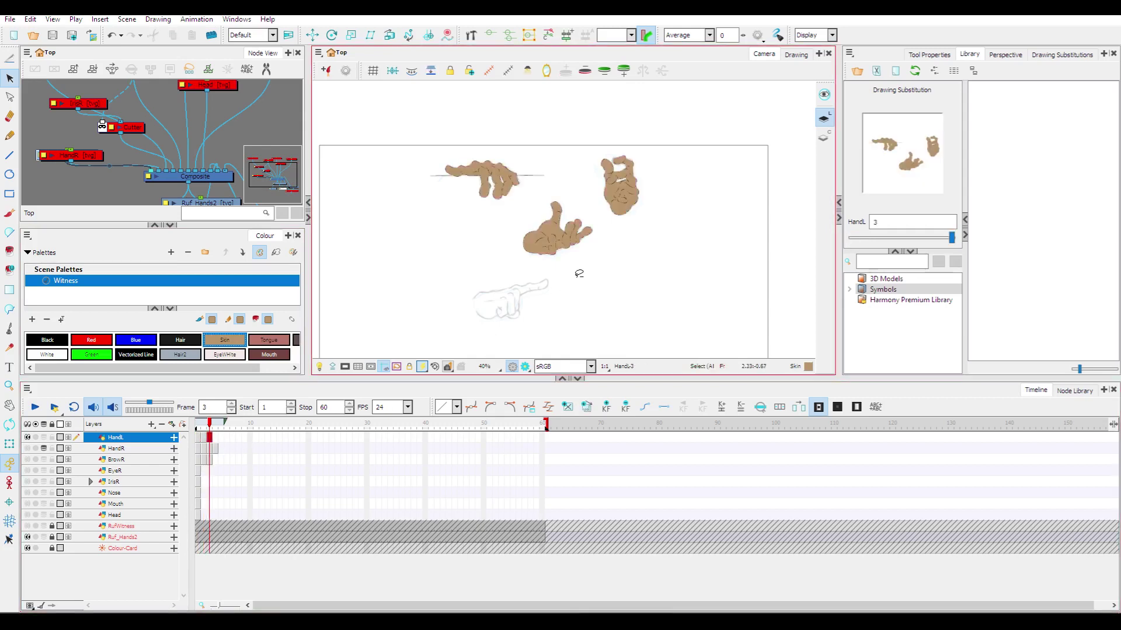
On HandL frame 1, delete the upright and open-palm hands, keeping only the flat hand on the table line.
left_click(203, 439)
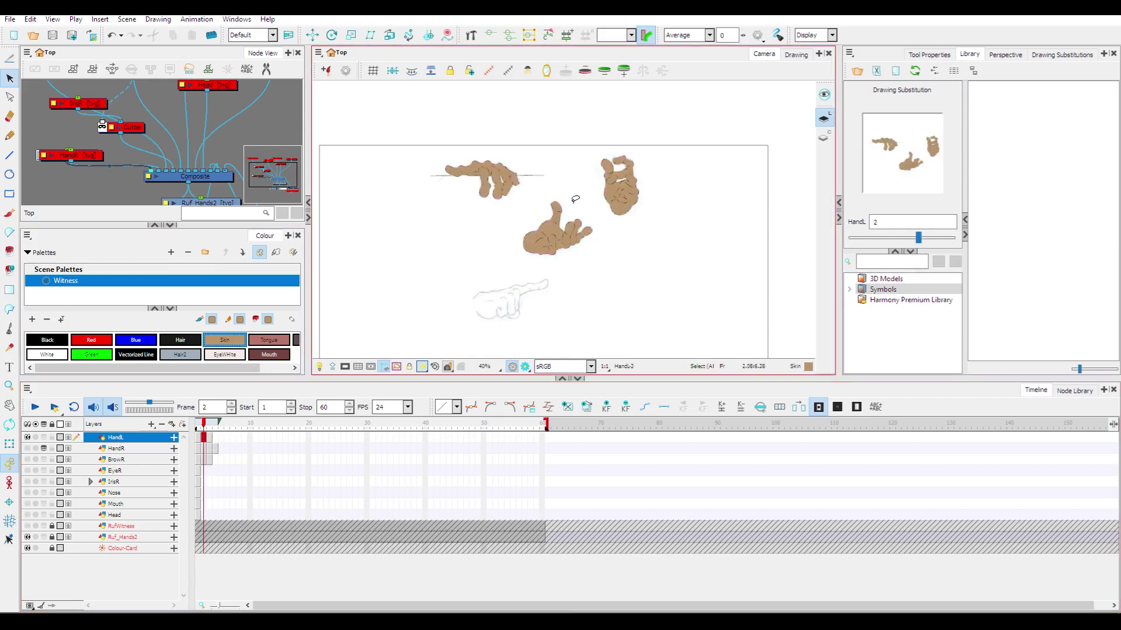
left_click_drag(567, 179, 601, 247)
left_click(198, 437)
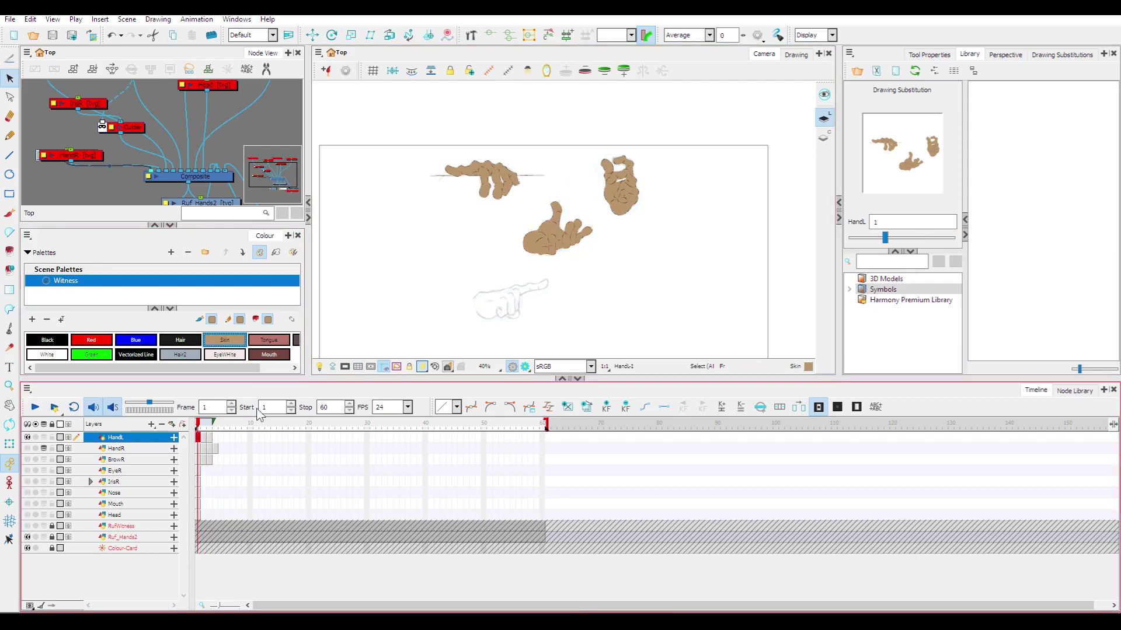
mouse_move(568, 182)
left_mouse_down()
mouse_move(592, 286)
mouse_move(674, 150)
mouse_move(577, 175)
left_mouse_up()
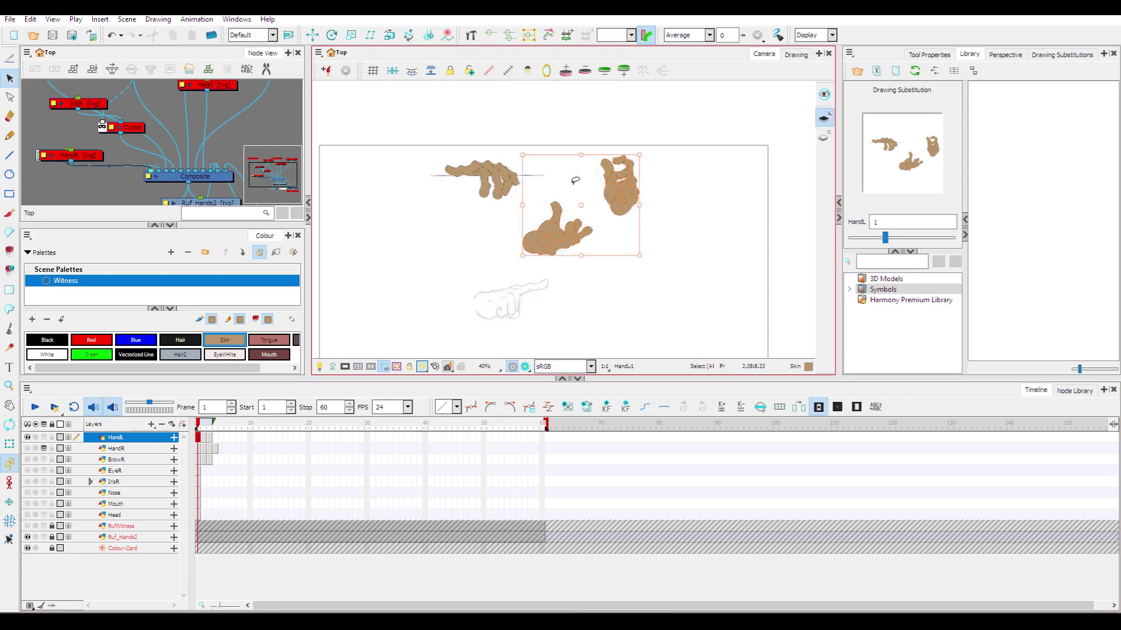
key("Delete")
On HandL frame 2, delete the flat table hand and the open-palm hand, keeping only the upright hand.
left_click(205, 438)
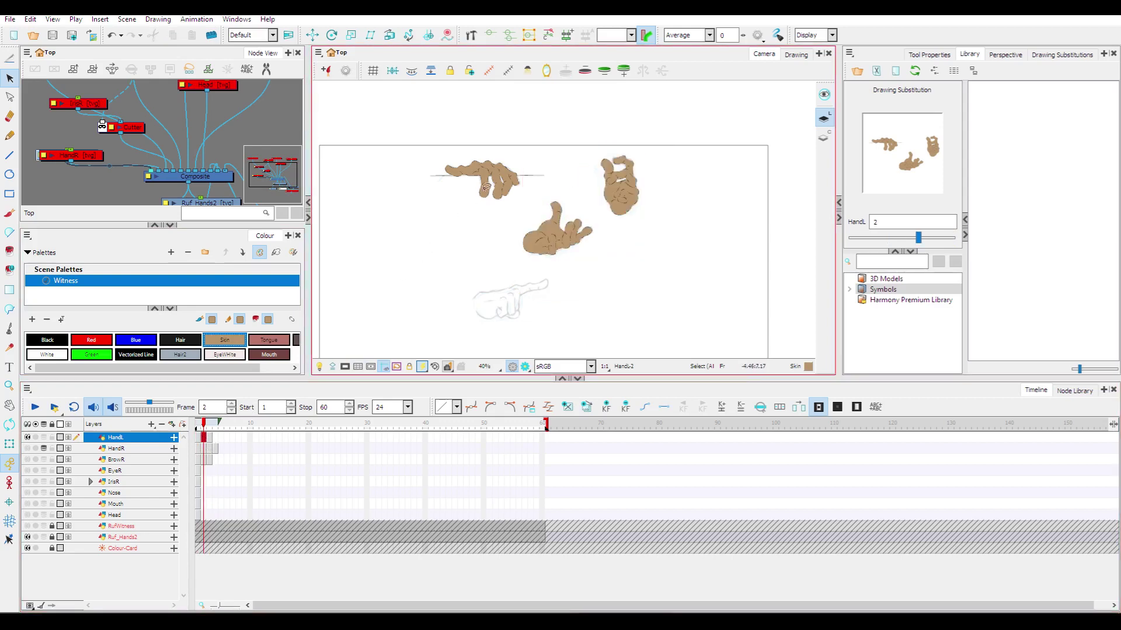
mouse_move(531, 151)
left_mouse_down()
mouse_move(613, 237)
mouse_move(429, 128)
mouse_move(483, 125)
left_mouse_up()
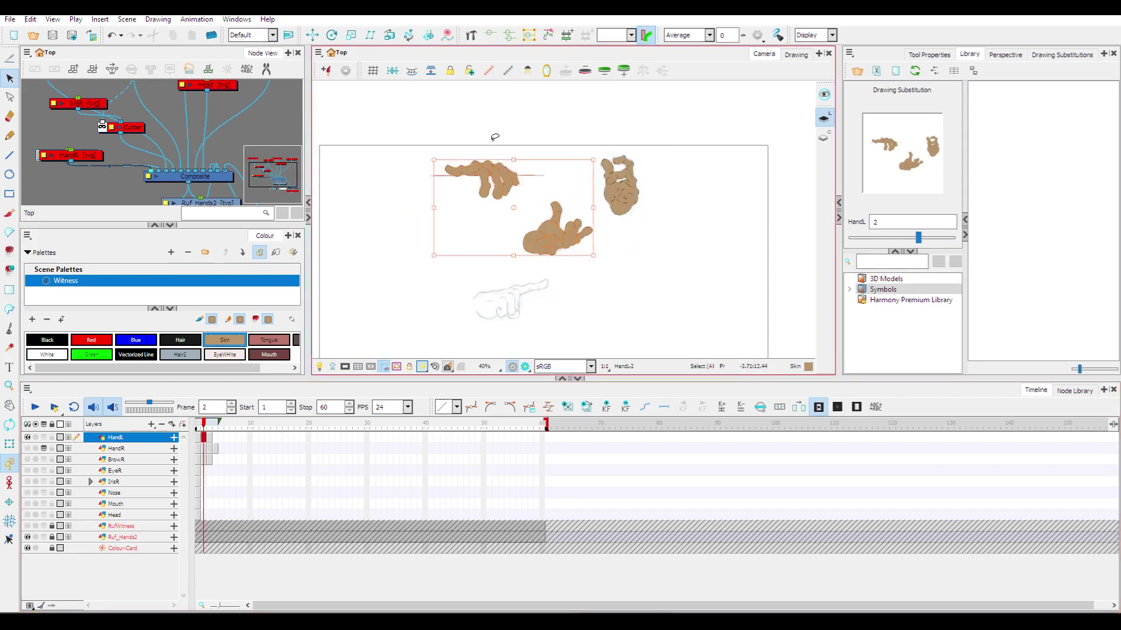
key("Delete")
On HandL frame 3, delete the upright hand and the flat table hand, keeping only the open-palm hand.
left_click(210, 438)
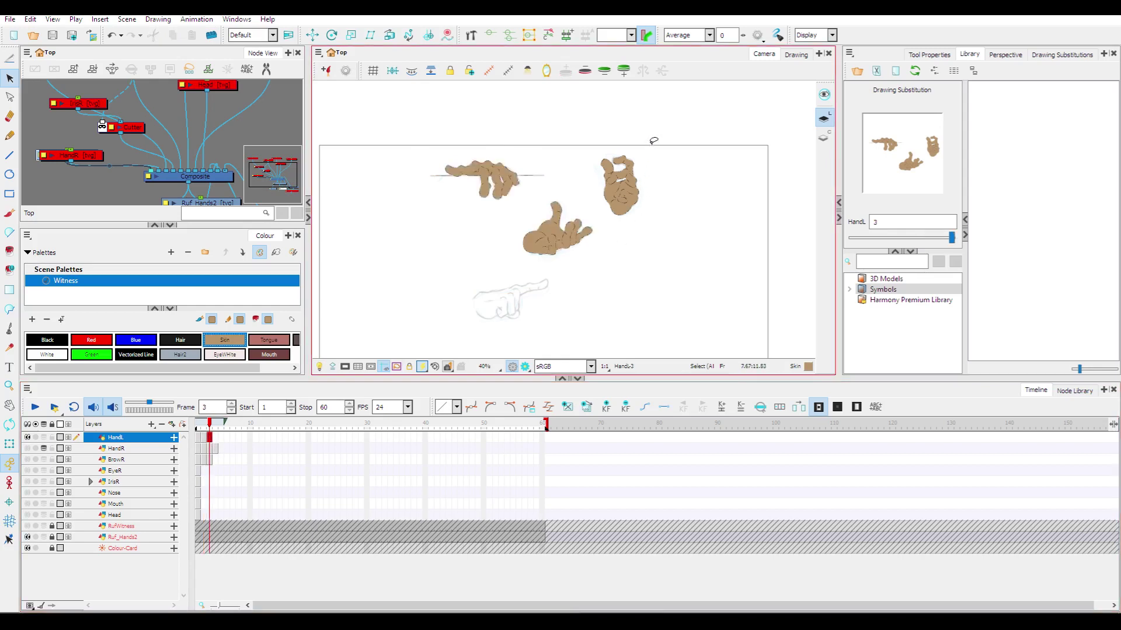
mouse_move(603, 185)
left_mouse_down()
mouse_move(625, 117)
mouse_move(607, 125)
mouse_move(600, 225)
mouse_move(667, 147)
left_mouse_up()
key("Delete")
mouse_move(553, 160)
left_mouse_down()
mouse_move(481, 117)
mouse_move(536, 141)
left_mouse_up()
key("Delete")
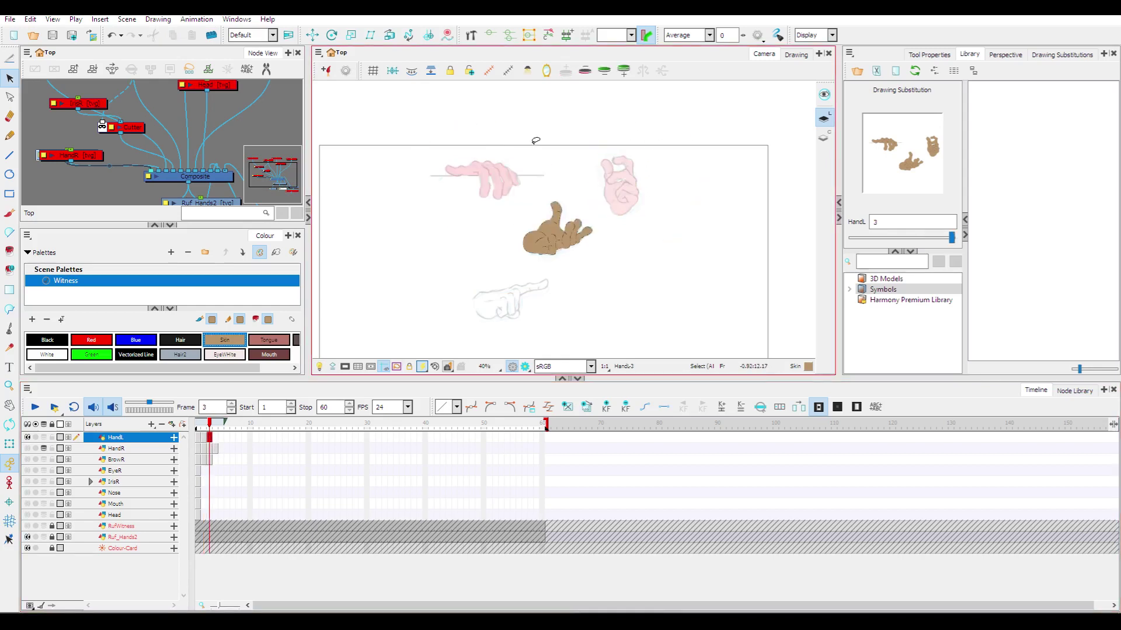
On HandL frame 2, move the upright hand onto the onion-skinned first hand at the table line, and hide the Ruf_Hands2 layer.
left_click(199, 439)
left_click(205, 442)
scroll(490, 260, "up", 3)
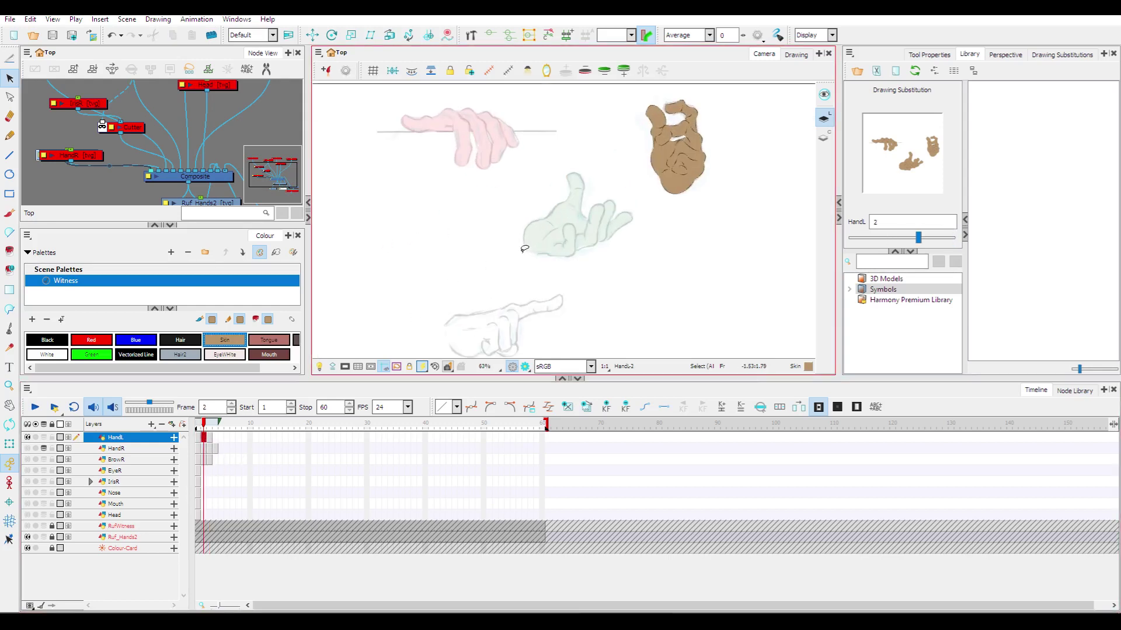
left_click_drag(463, 207, 518, 299)
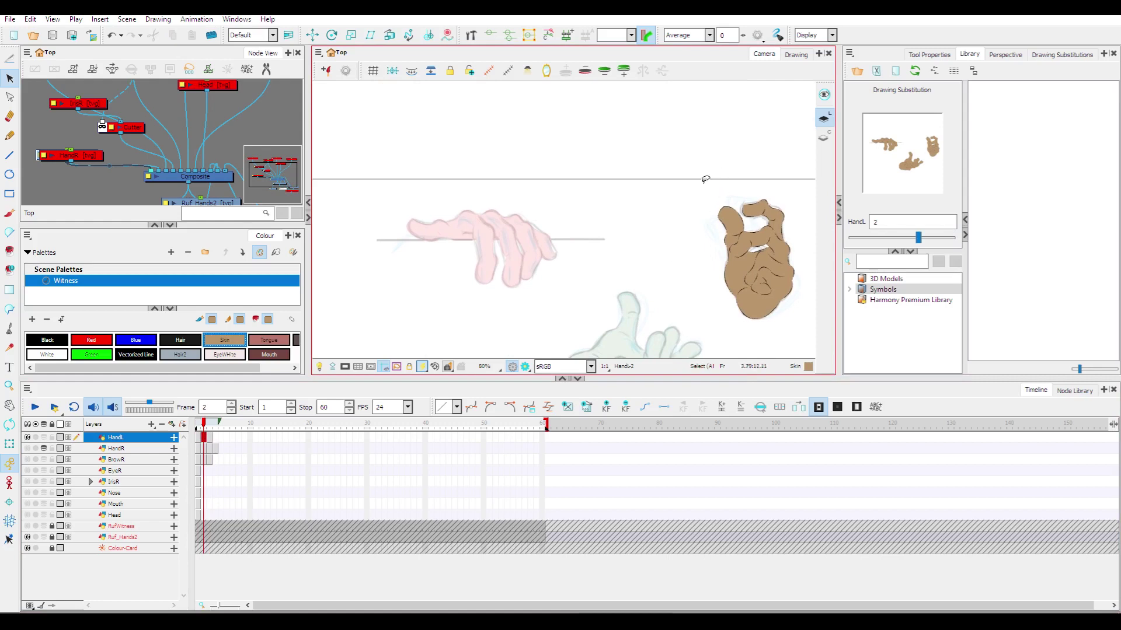
mouse_move(703, 178)
left_mouse_down()
mouse_move(823, 313)
mouse_move(792, 174)
left_mouse_up()
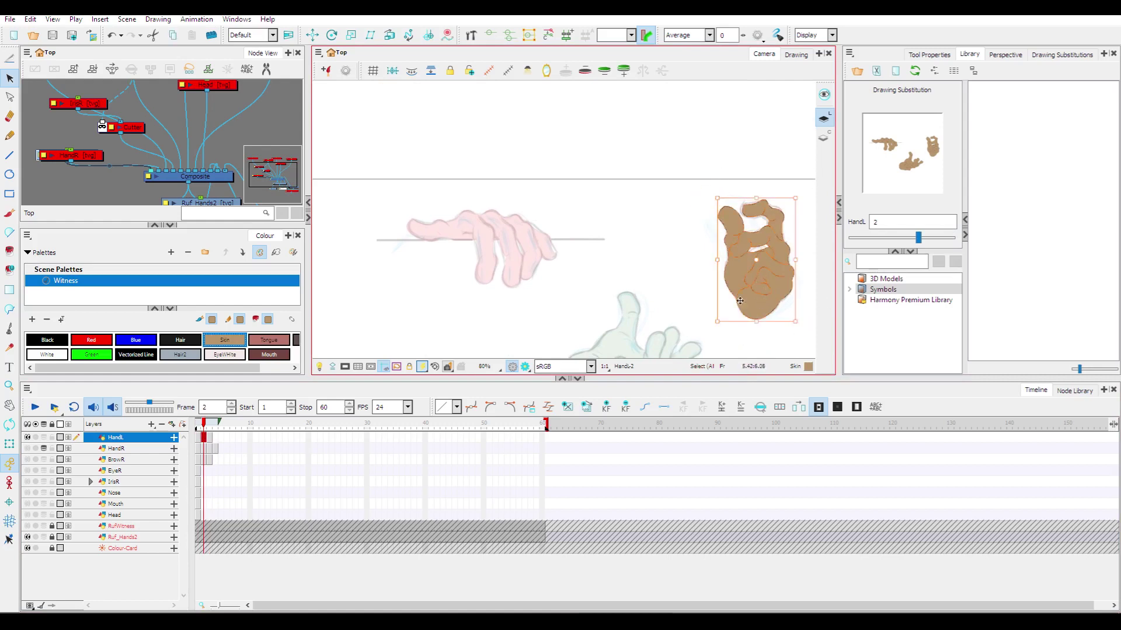
left_click_drag(740, 301, 496, 228)
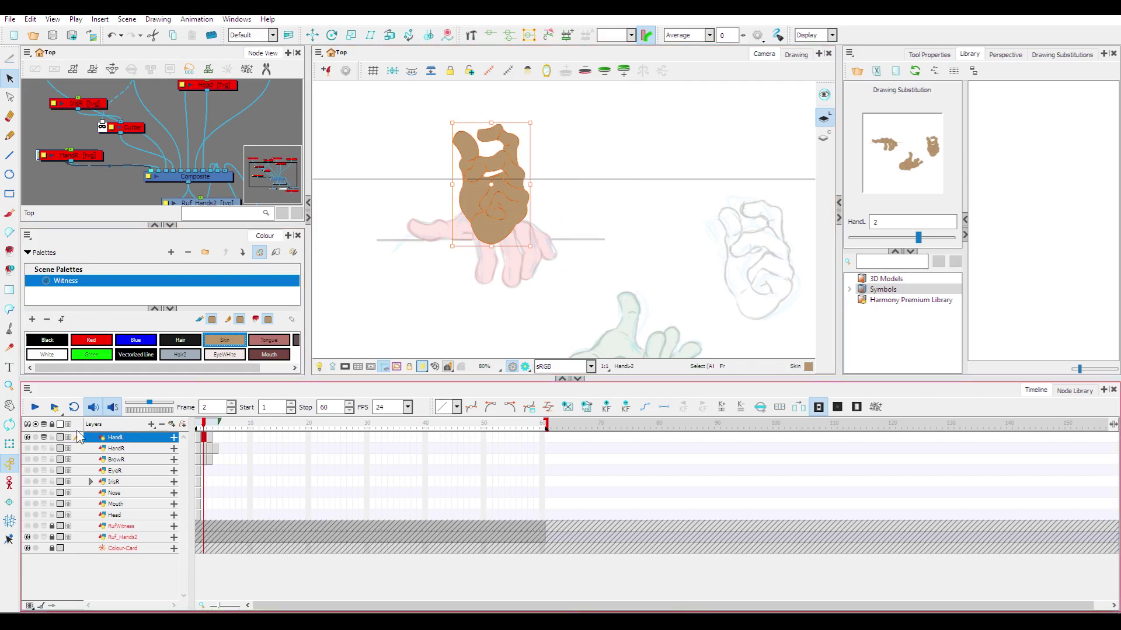
left_click(27, 537)
left_click_drag(489, 232, 505, 221)
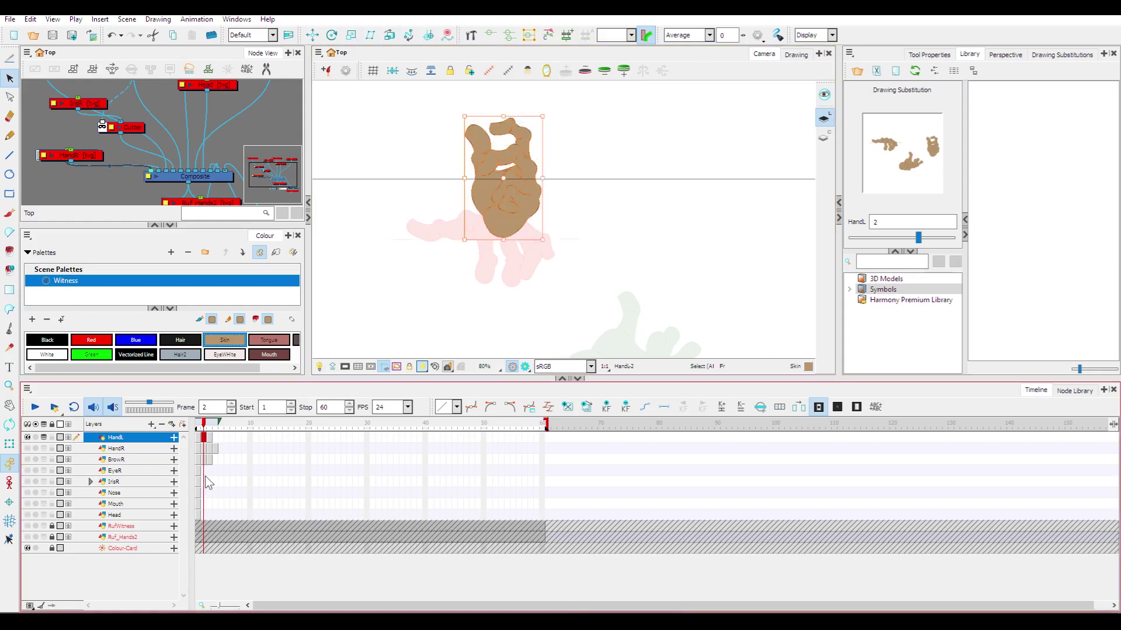
On HandL frame 3, move the whole open-palm hand up onto the onion-skinned hands at the table line.
scroll(657, 232, "down", 4)
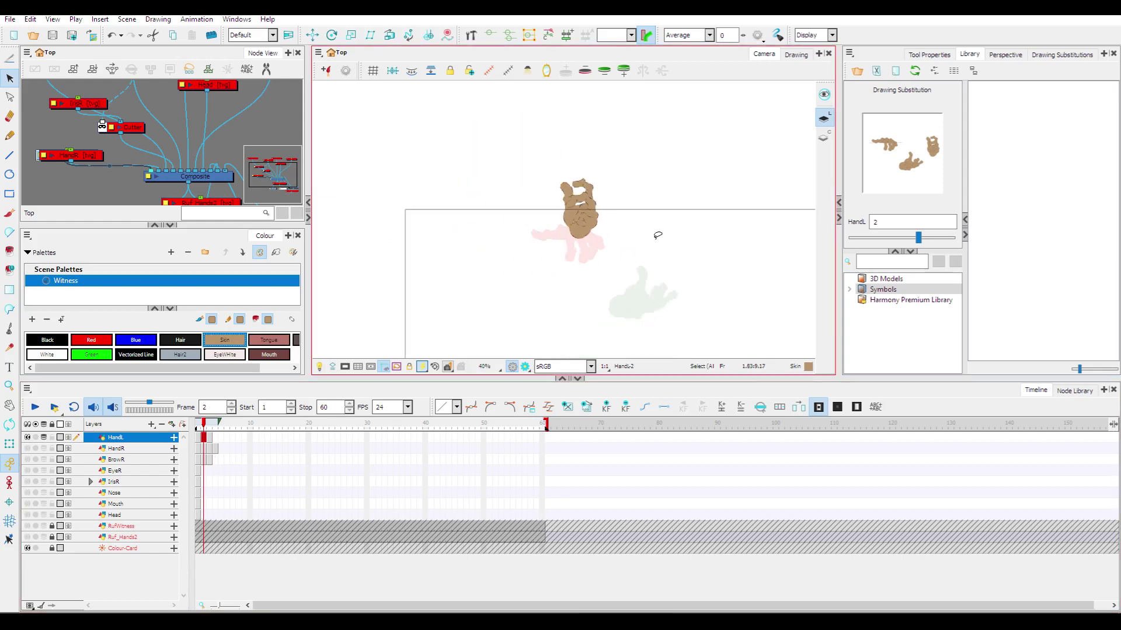
left_click(210, 437)
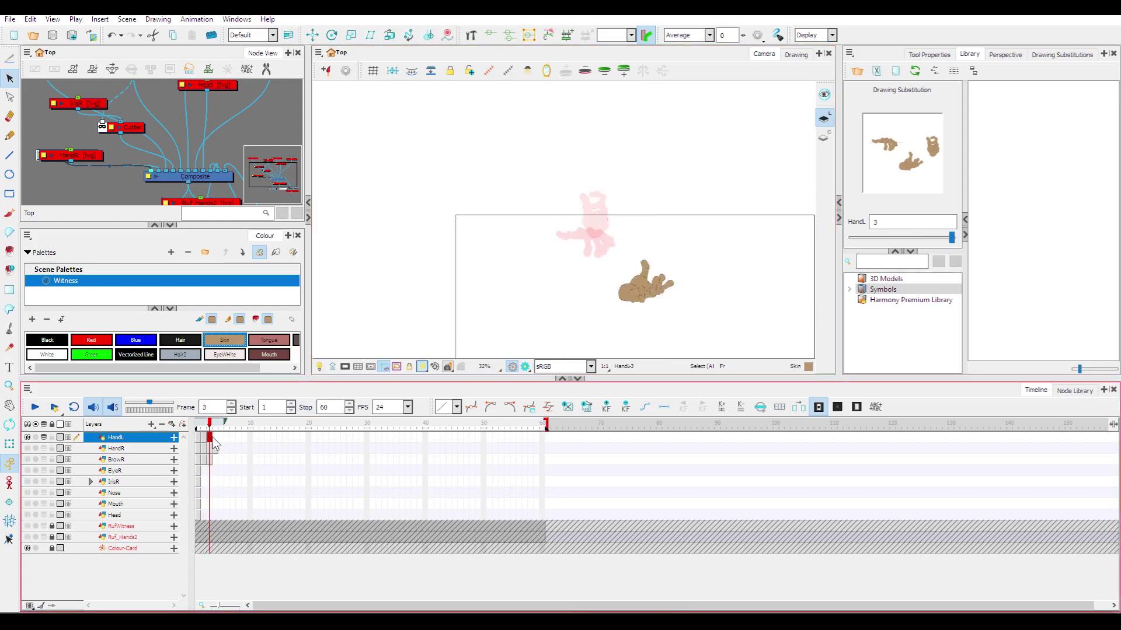
left_click_drag(702, 302, 544, 117)
scroll(645, 285, "up", 3)
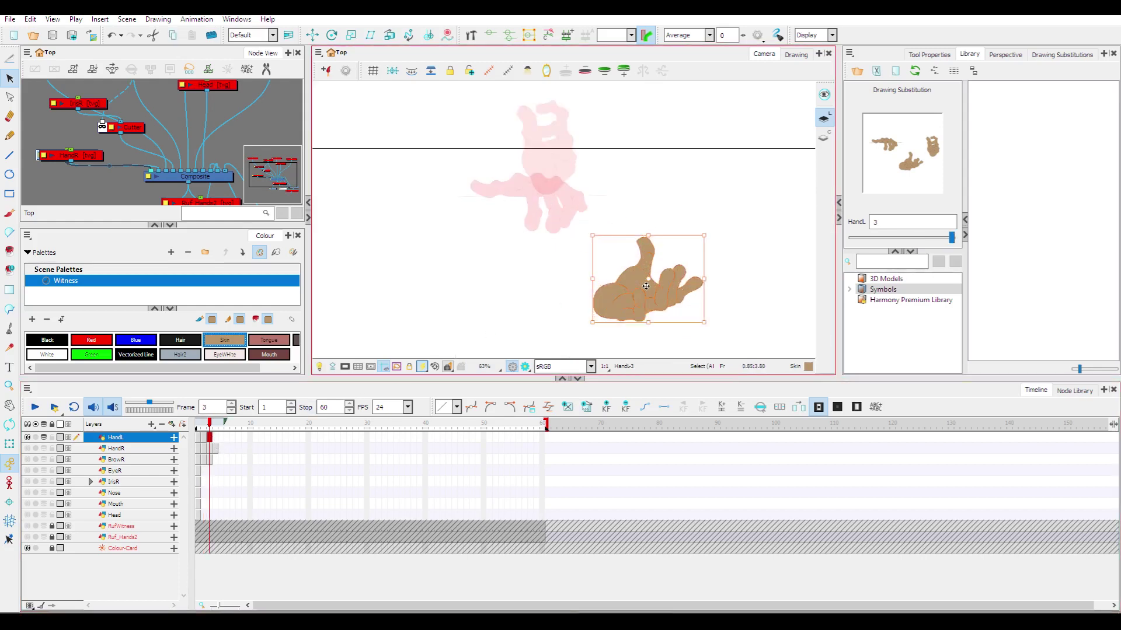
scroll(646, 286, "up", 1)
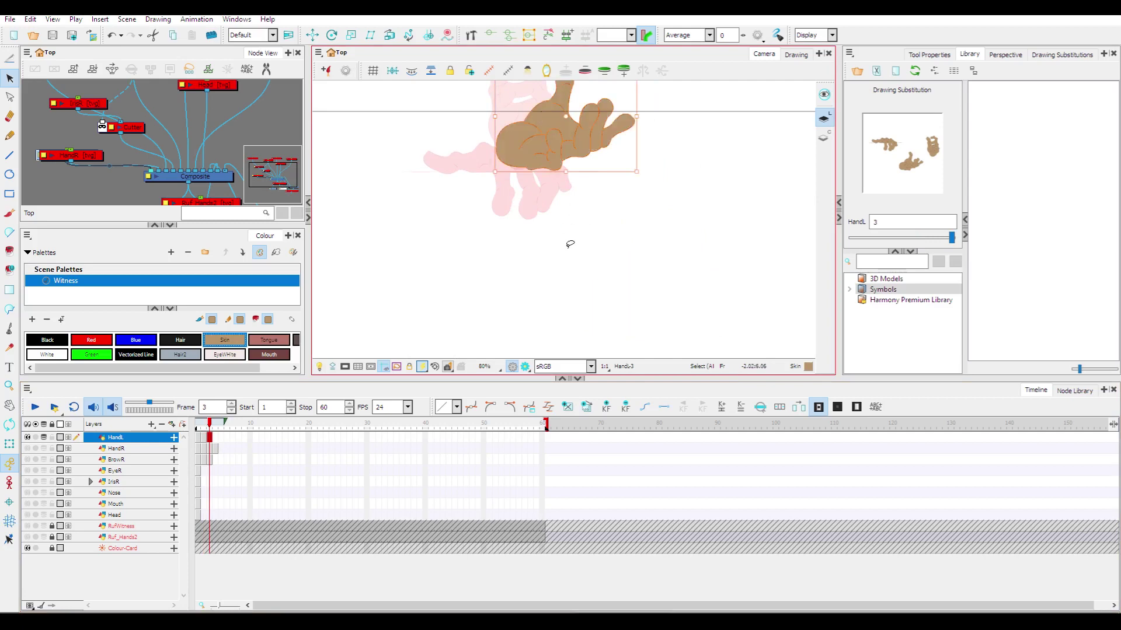
scroll(574, 226, "down", 3)
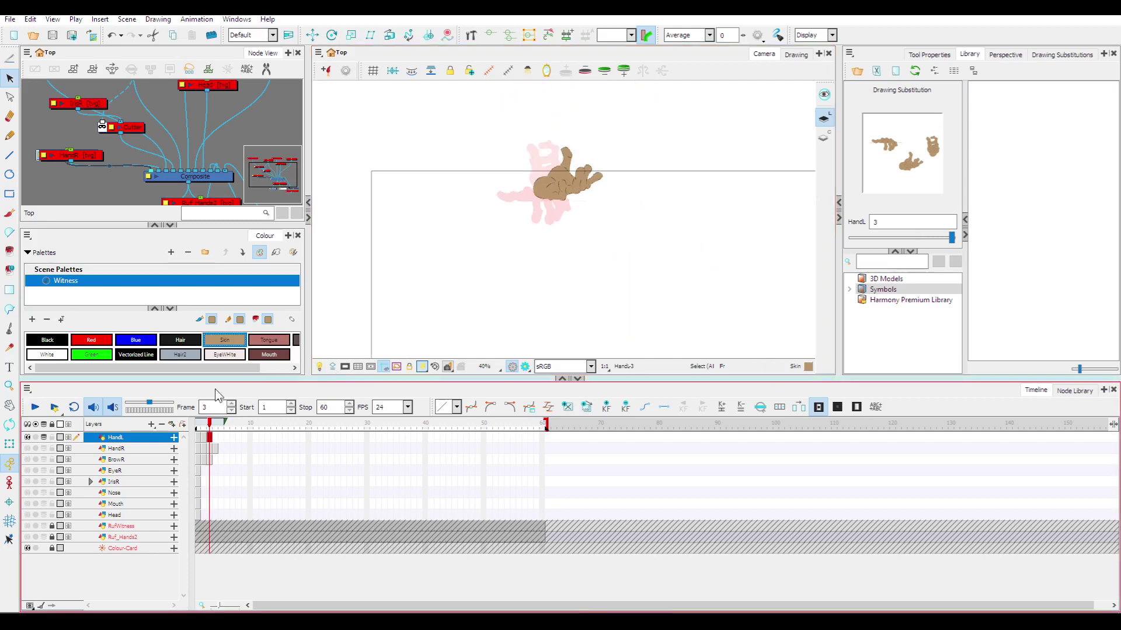
Show the HandR layer together with HandL.
left_click(27, 448)
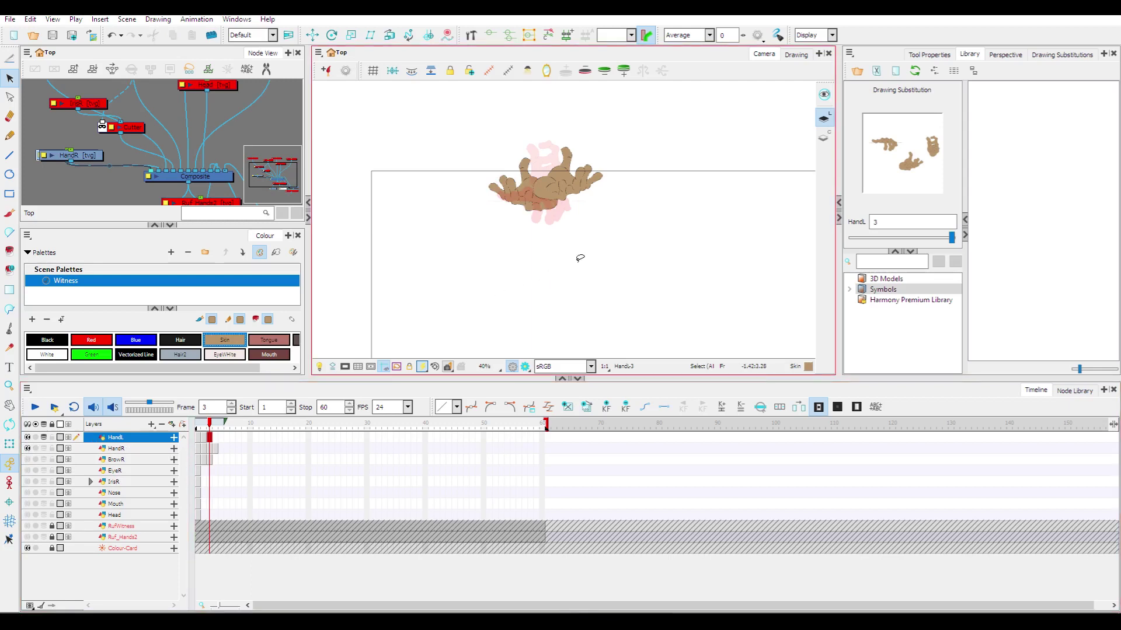
scroll(580, 258, "down", 3)
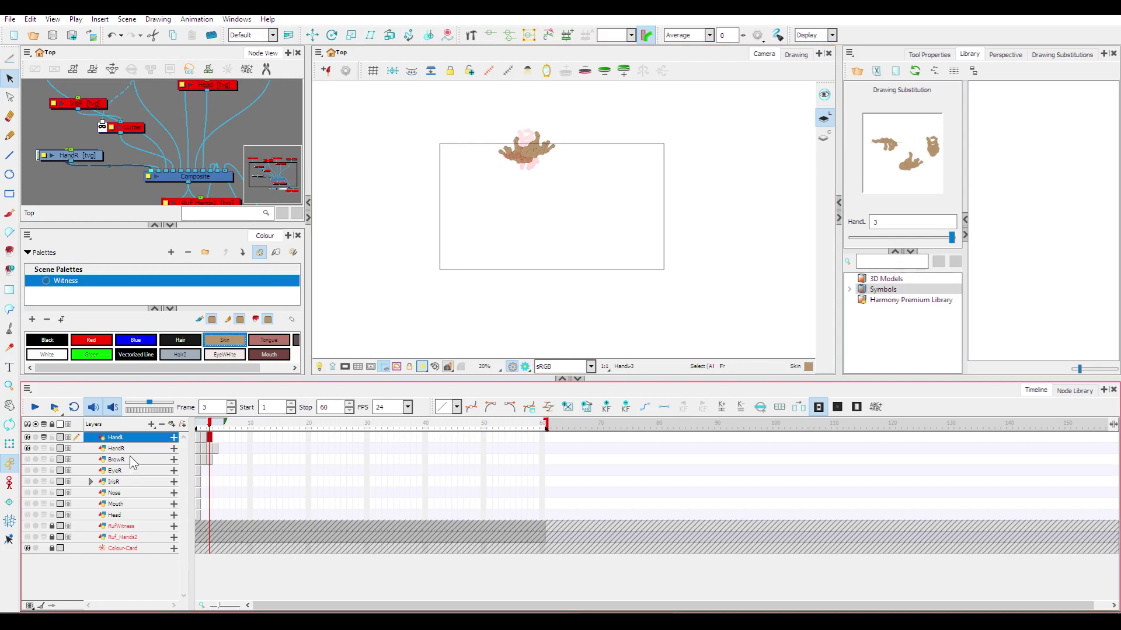
scroll(570, 200, "up", 3)
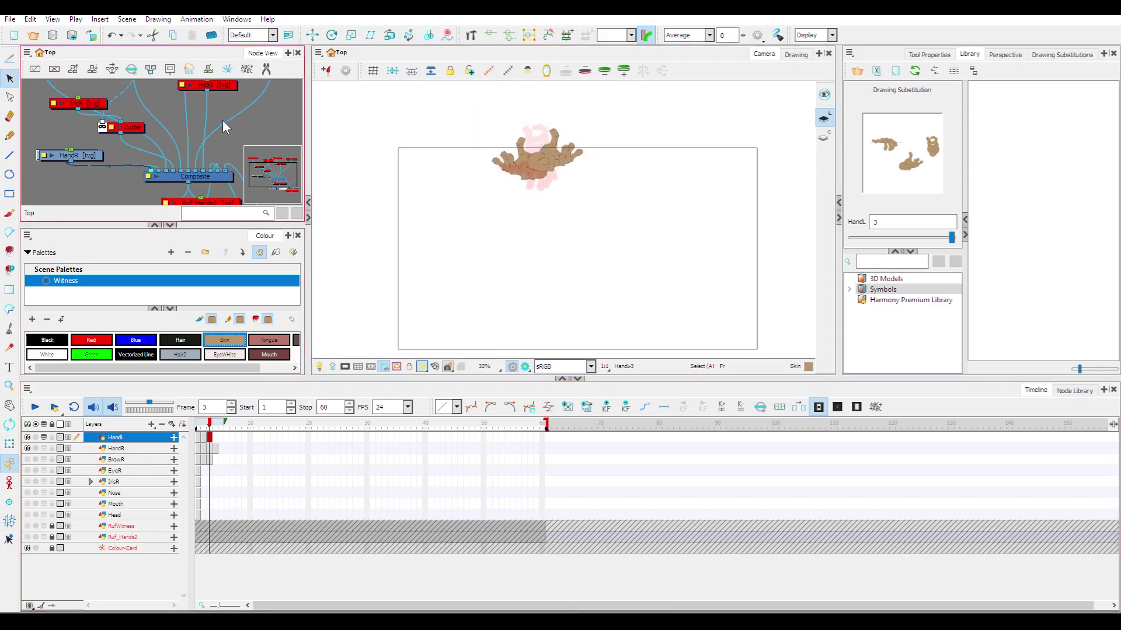
In the floating Node View window, separate the overlapping hand nodes by moving HandL below and to the left of HandR.
key("alt+Tab")
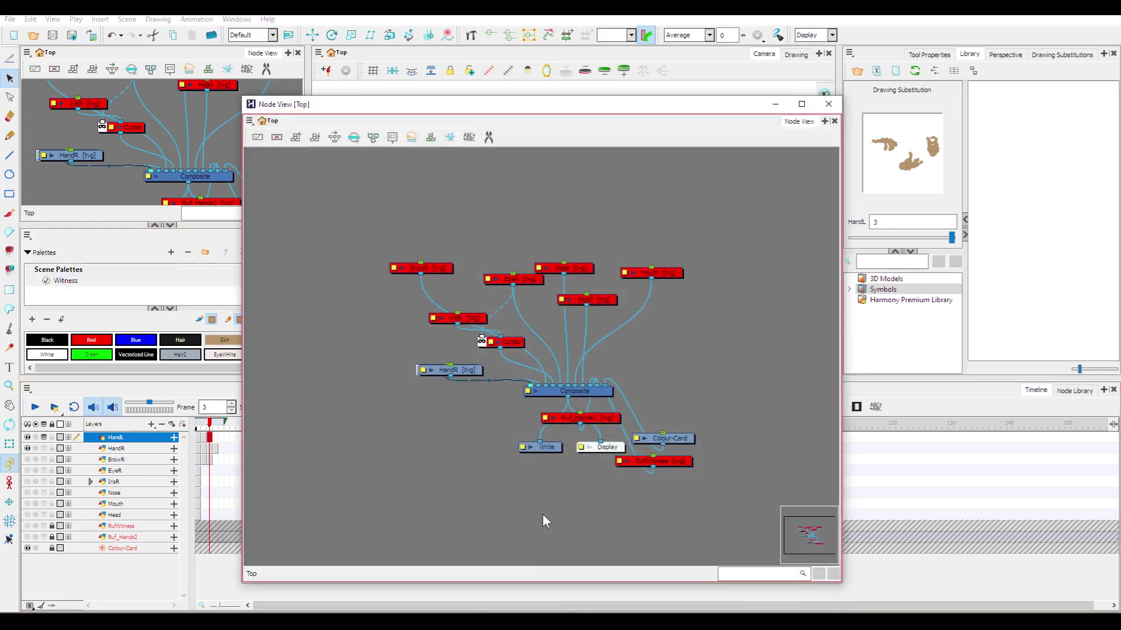
scroll(655, 364, "up", 2)
left_click_drag(393, 372, 309, 415)
left_click_drag(358, 369, 380, 371)
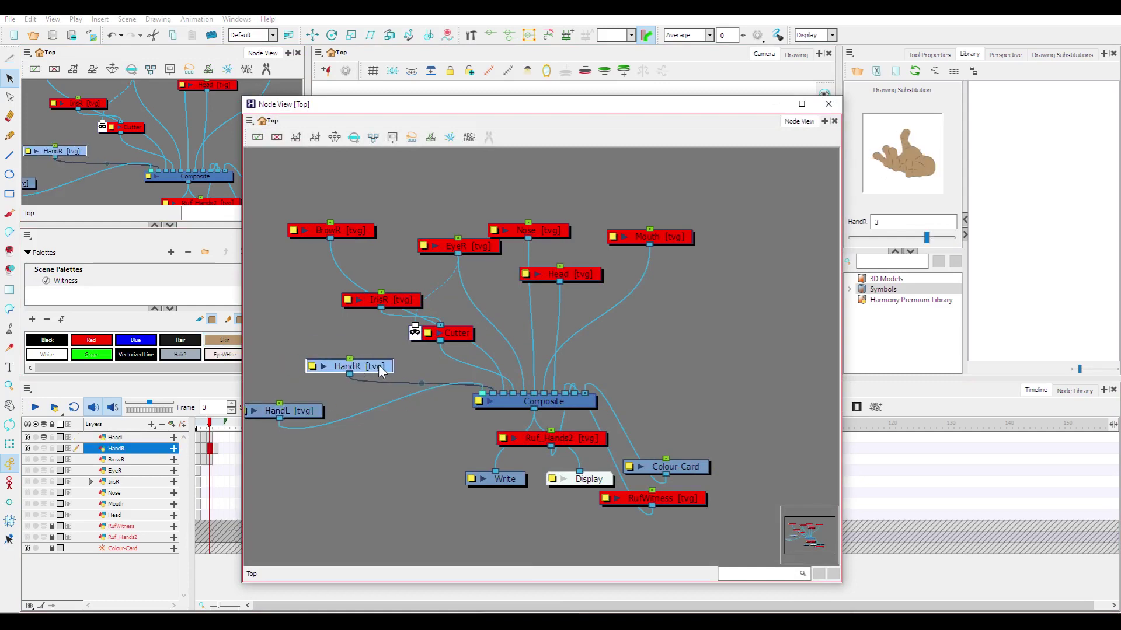
In the HandR layer properties, set Use Embedded Pivots to Don't Use Embedded Pivot.
double_click(379, 369)
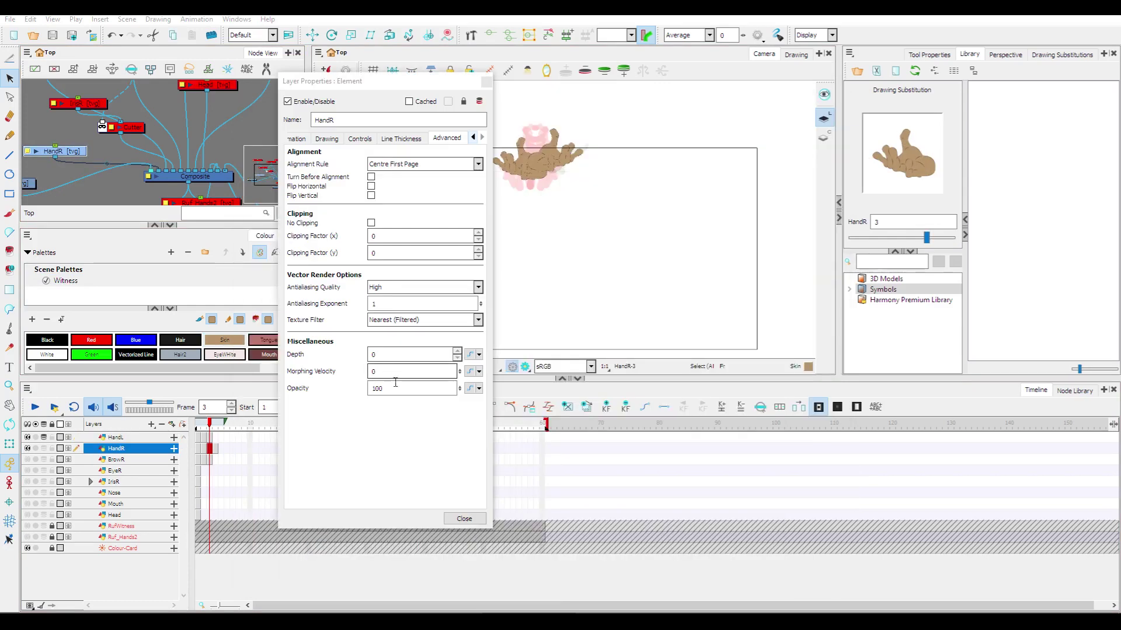
left_click(296, 139)
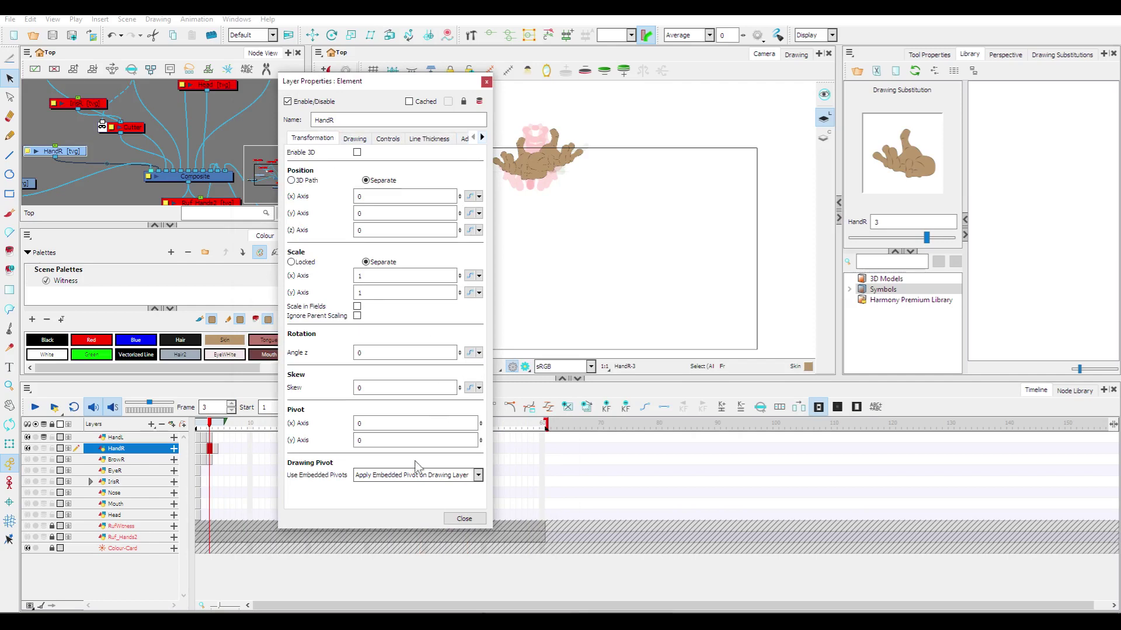
left_click(407, 475)
left_click(377, 488)
left_click(463, 519)
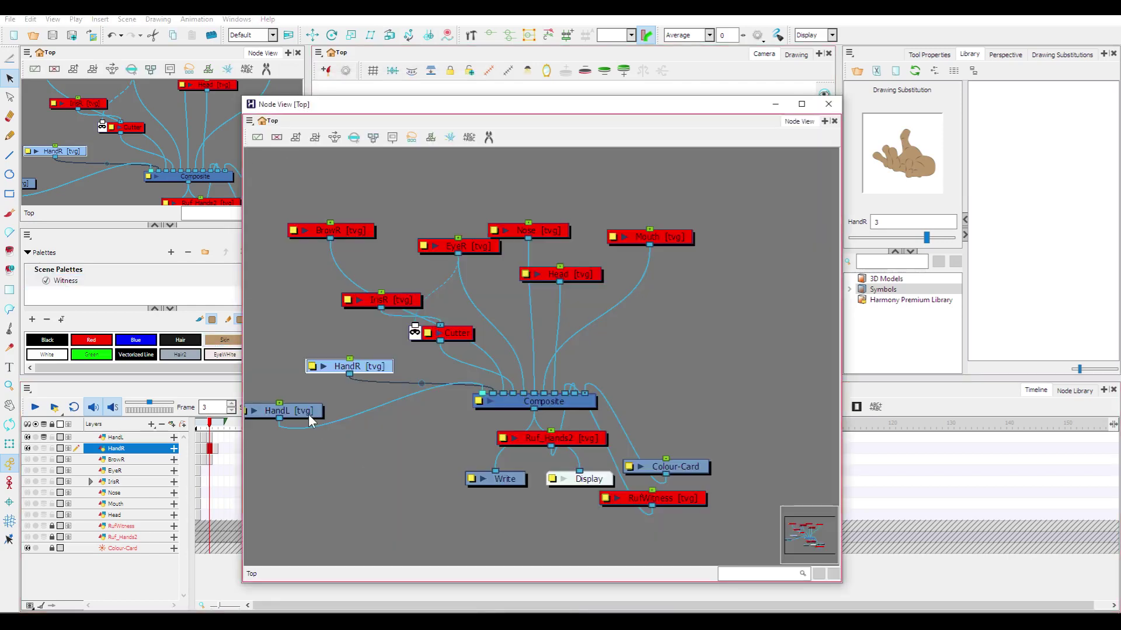
In the HandL layer properties, set Use Embedded Pivots to Don't Use Embedded Pivot.
double_click(309, 415)
left_click(378, 476)
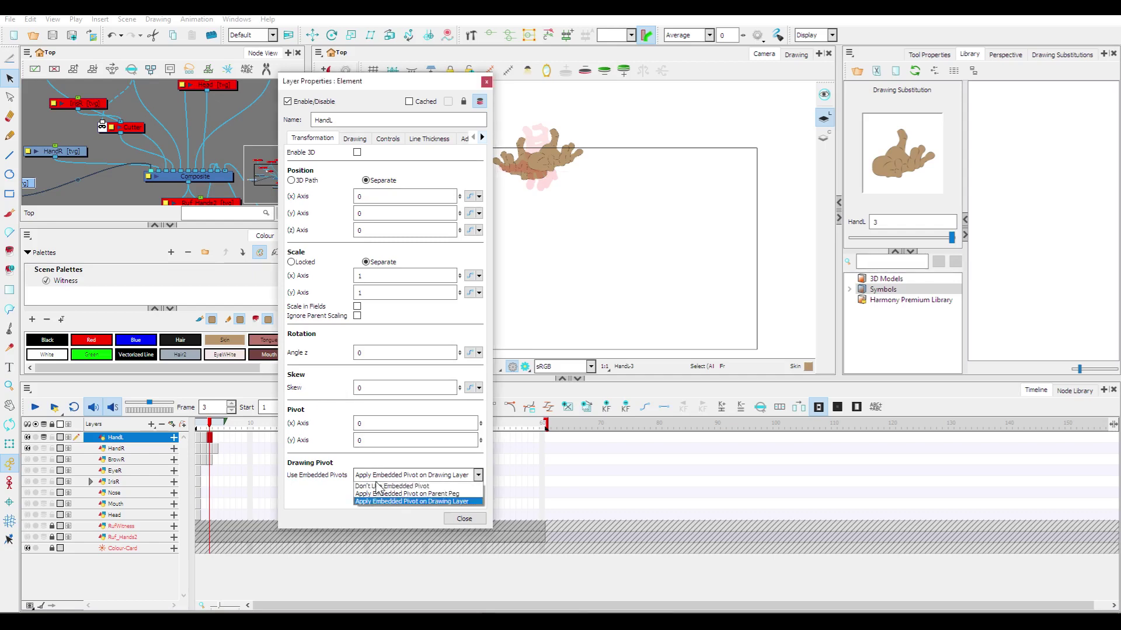
left_click(379, 493)
left_click(464, 519)
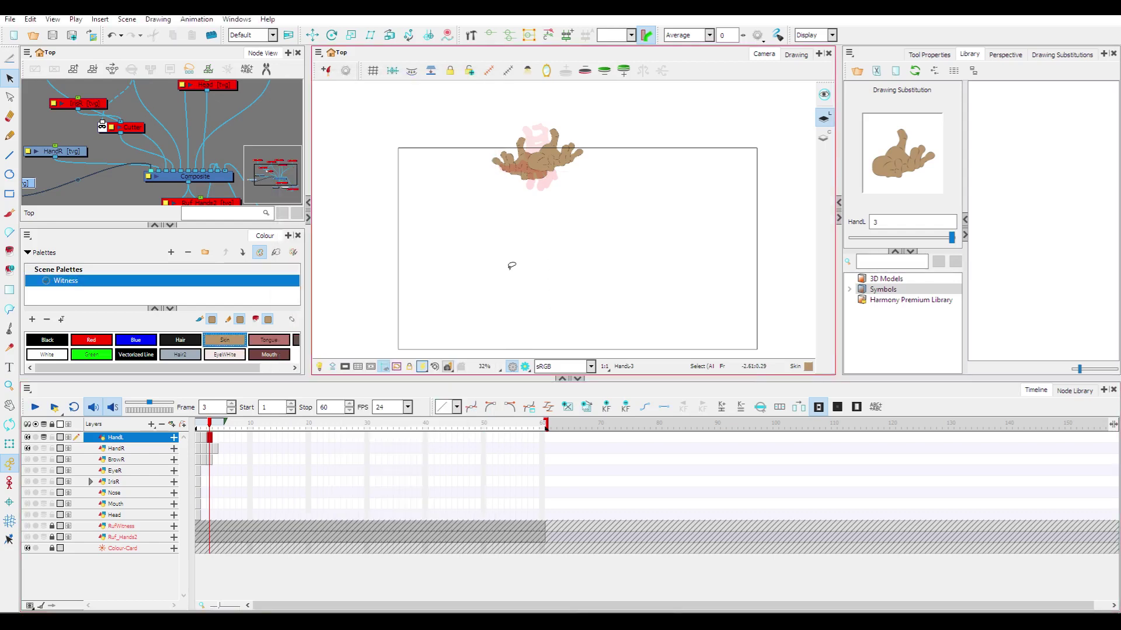
Add a parent peg to the HandL node and another to the HandR node in the floating Node View, then minimise that window.
left_click(530, 620)
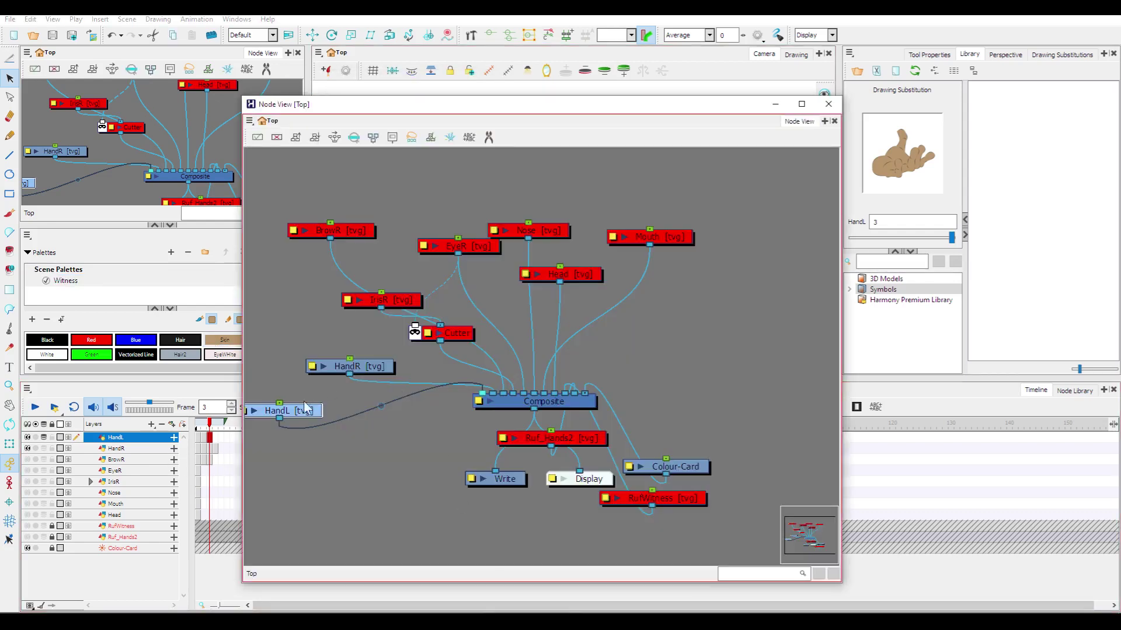
key("ctrl+p")
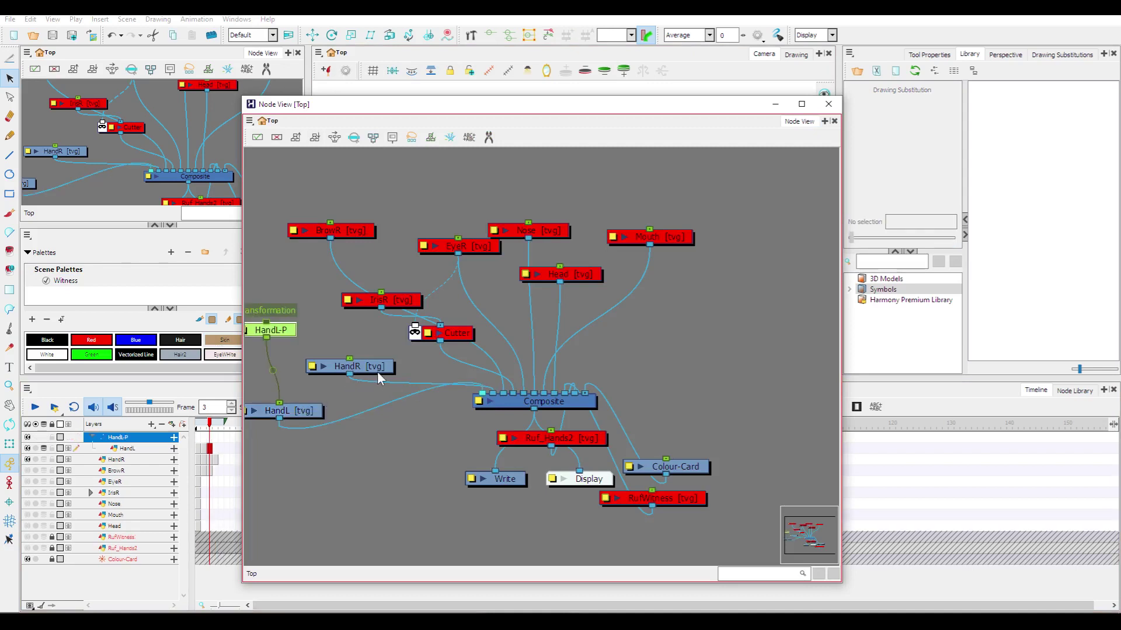
left_click(377, 371)
key("ctrl+p")
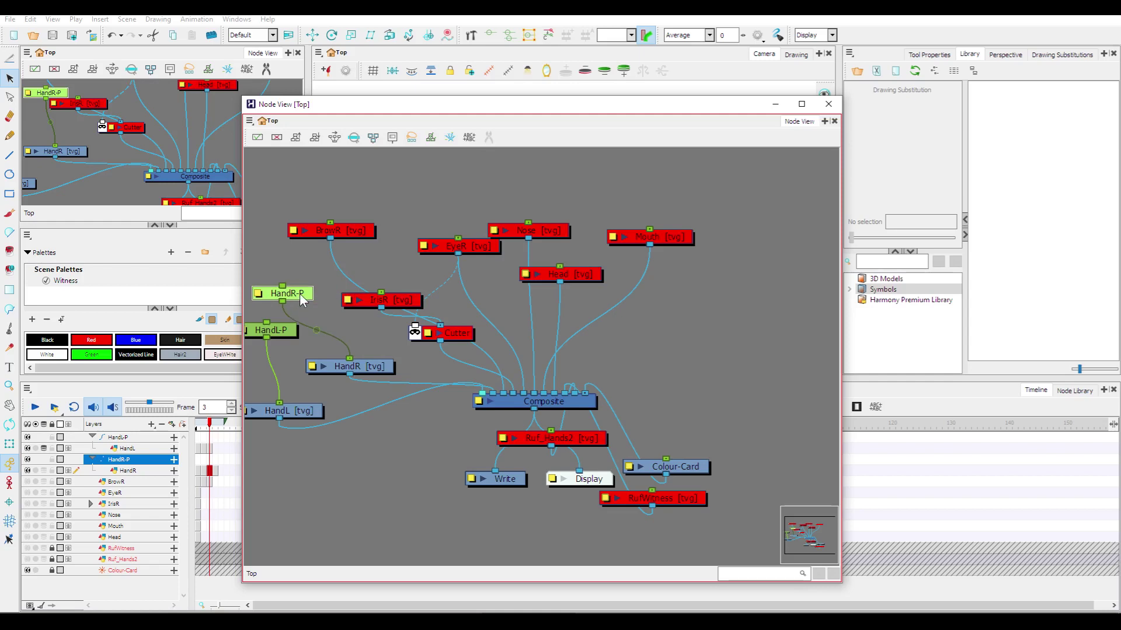
left_click(775, 104)
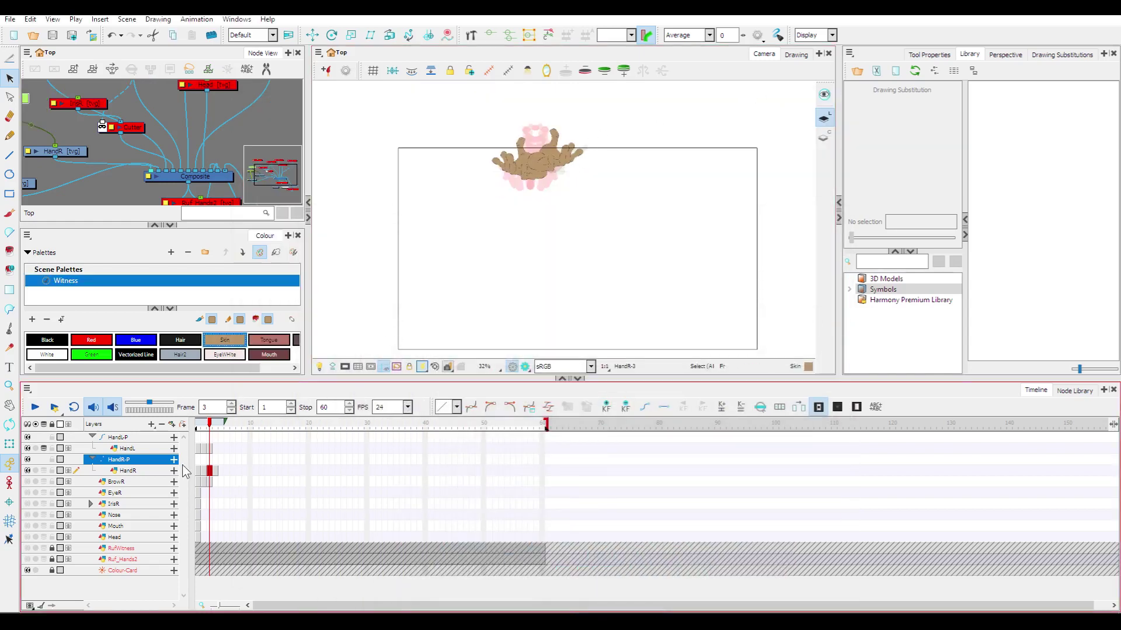
Hide HandR and its peg, and move the HandL-P peg's pivot onto the middle of the left hand with the Translate tool.
left_click(197, 442)
left_click(9, 483)
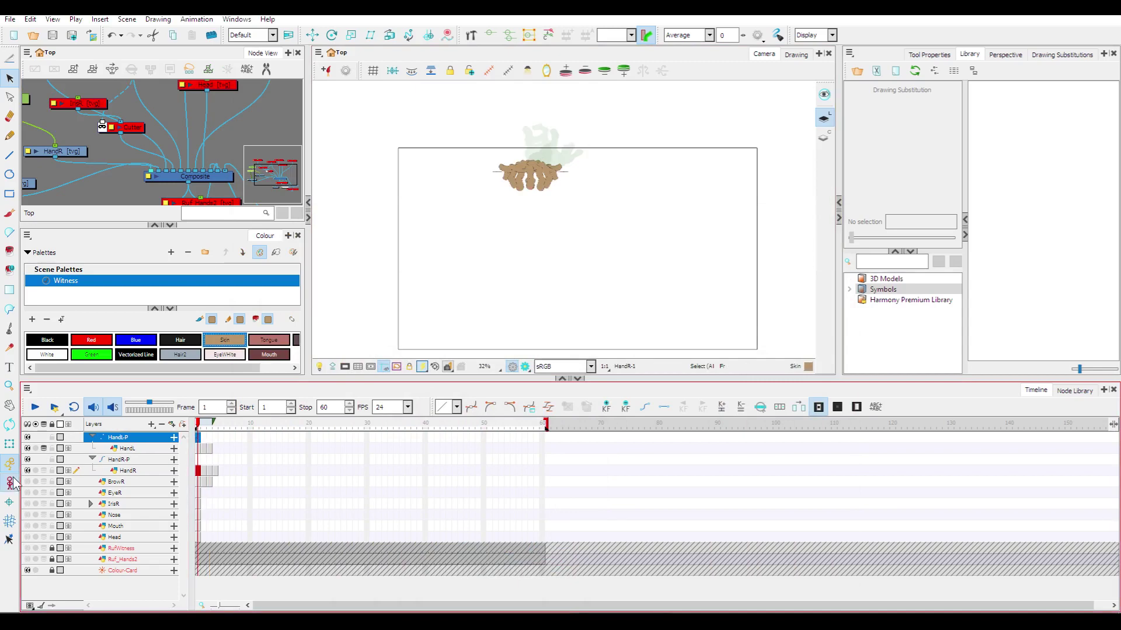
left_click(312, 35)
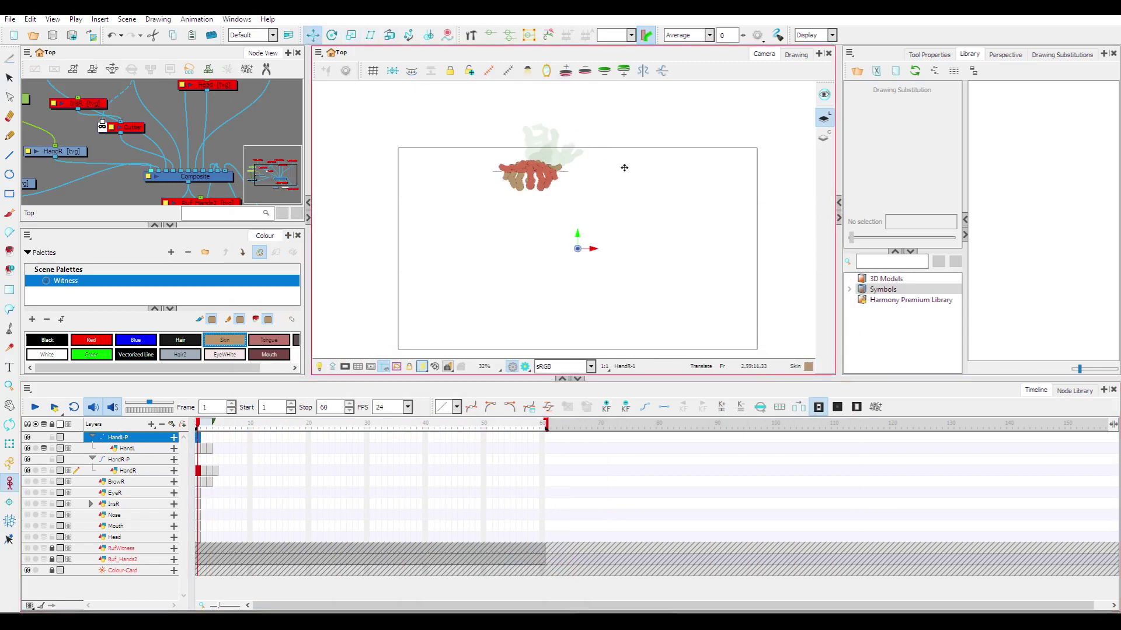
scroll(626, 177, "up", 4)
left_click_drag(510, 240, 619, 210)
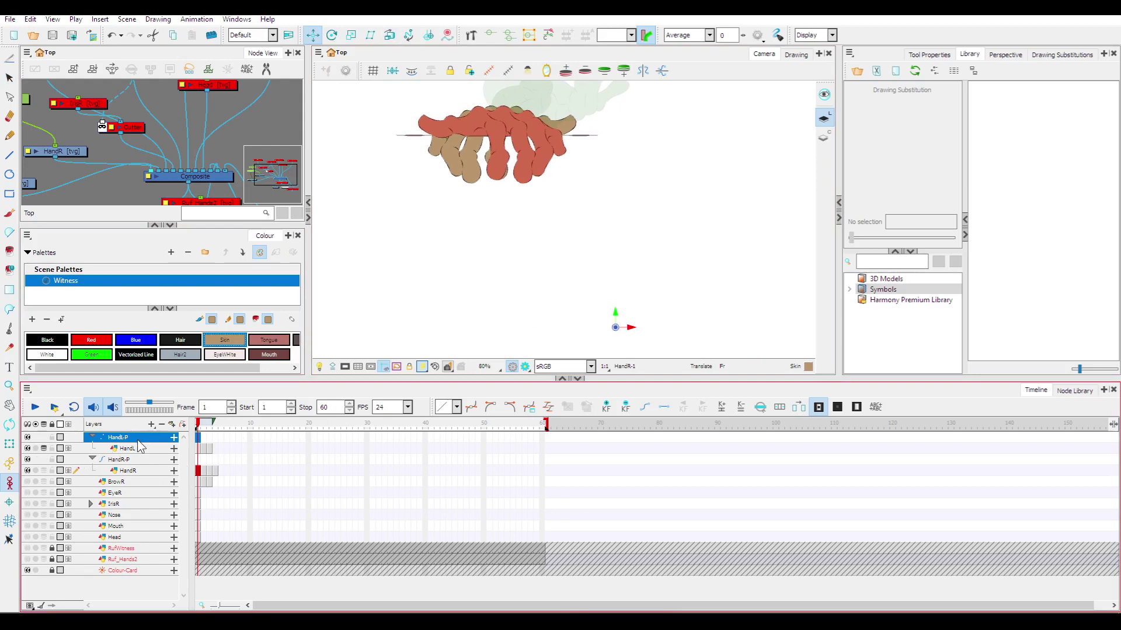
left_click(30, 471)
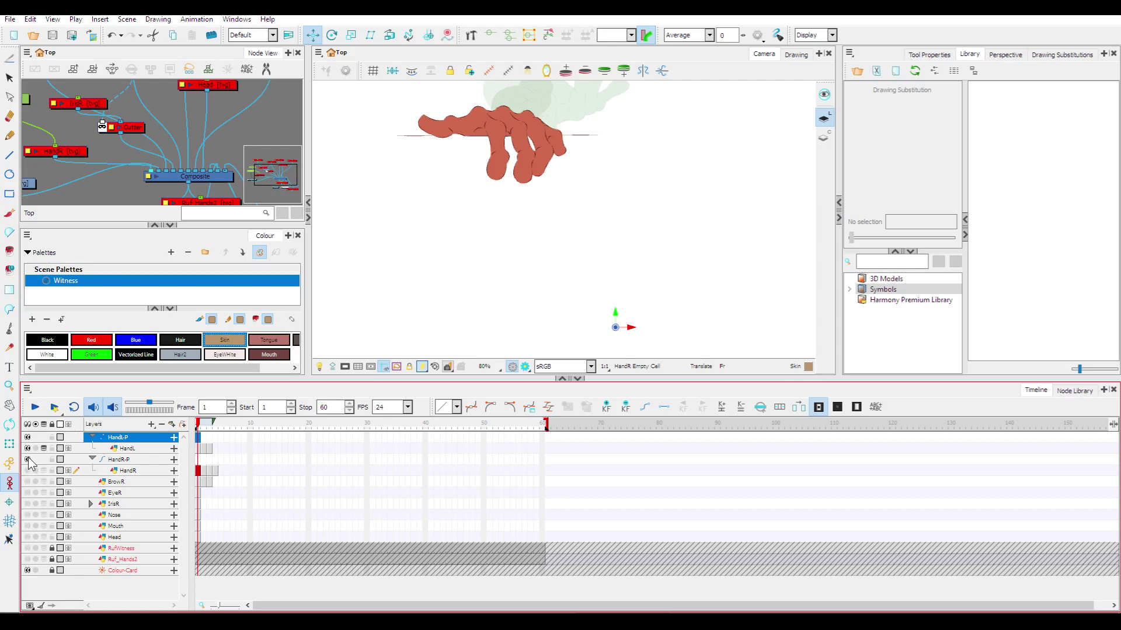
left_click(28, 459)
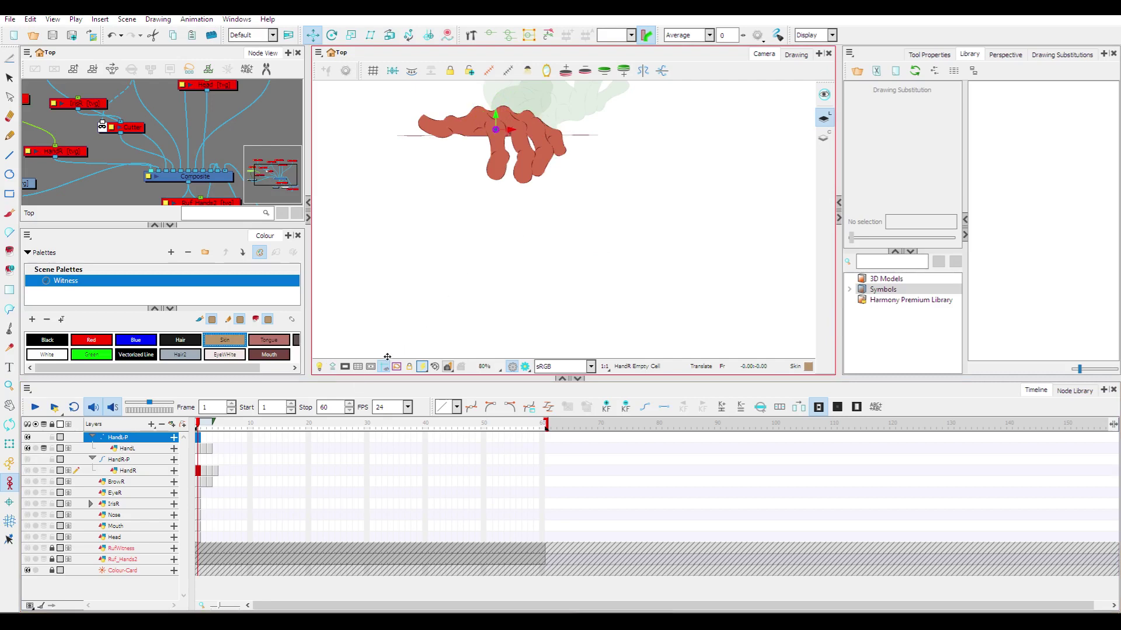
Show HandR instead of HandL and move the HandR-P peg's pivot onto the middle of the right hand.
left_click(27, 460)
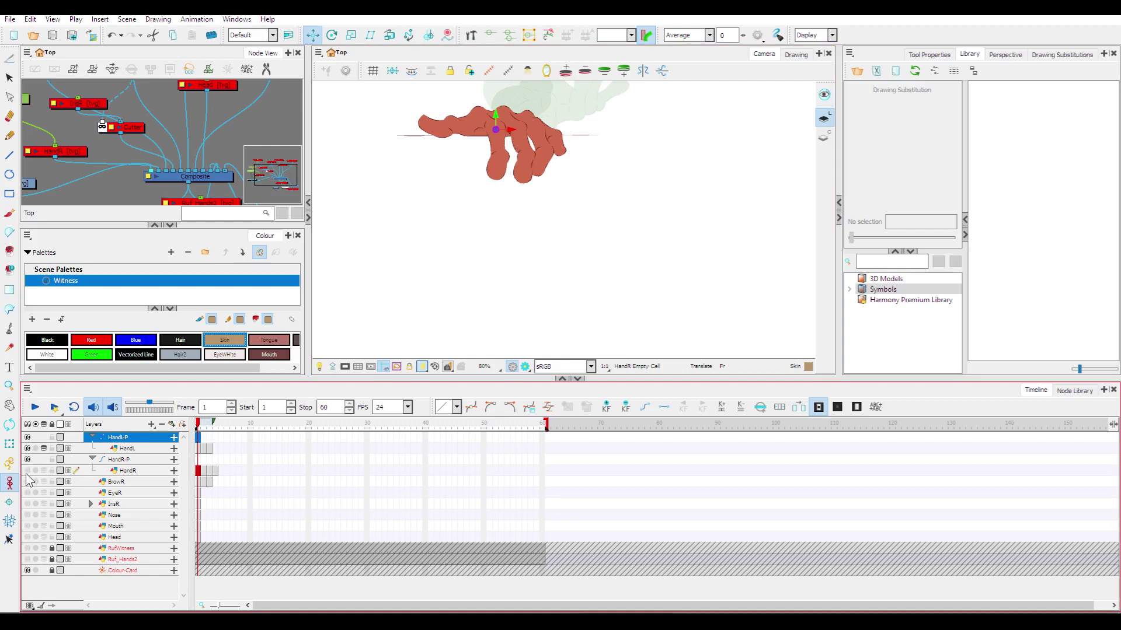
left_click(27, 470)
left_click(27, 448)
left_click(28, 438)
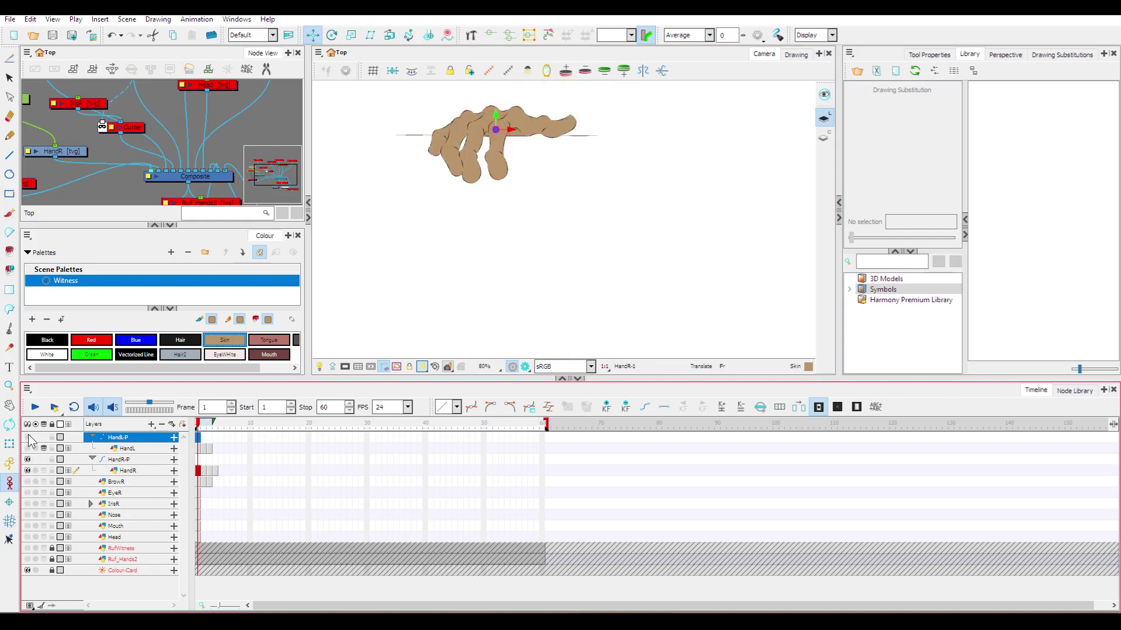
left_click(120, 460)
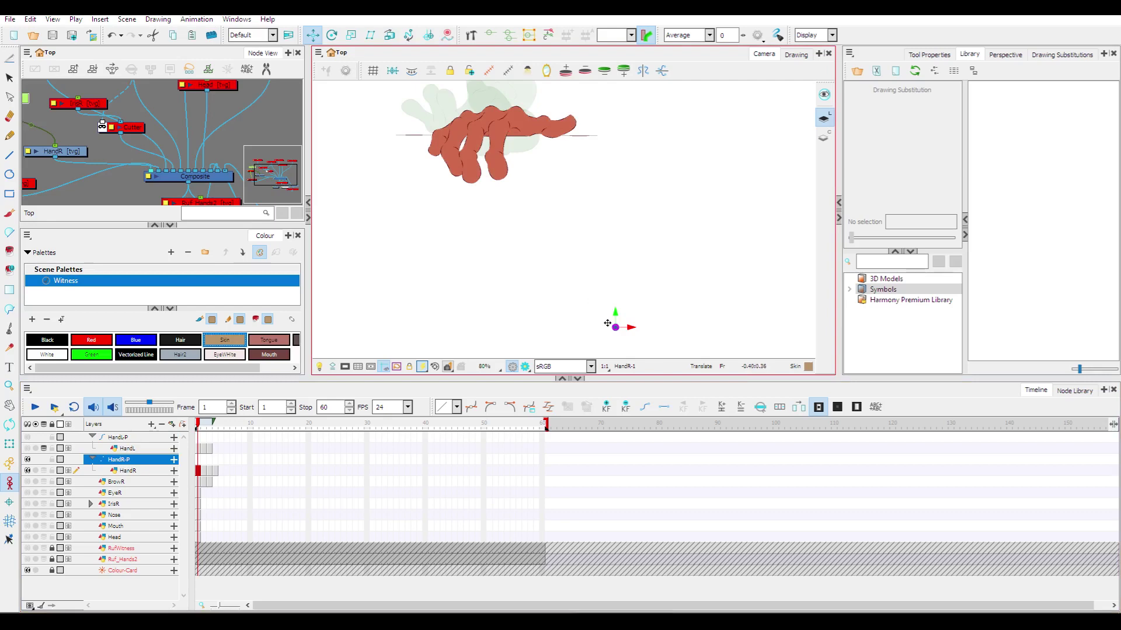
left_click_drag(617, 327, 505, 126)
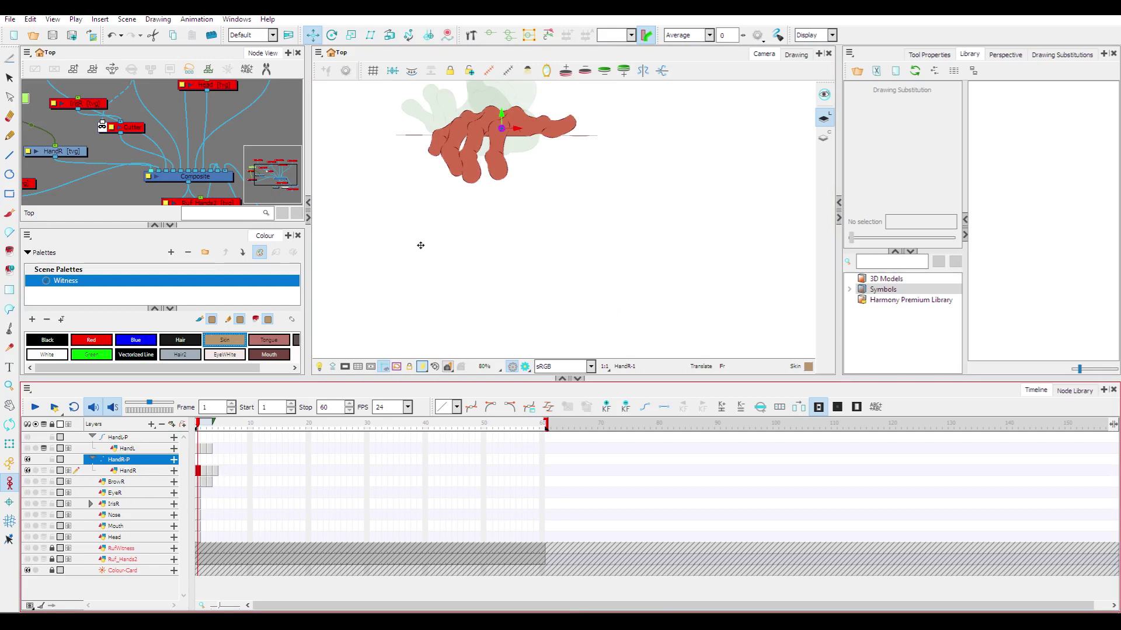
key("1")
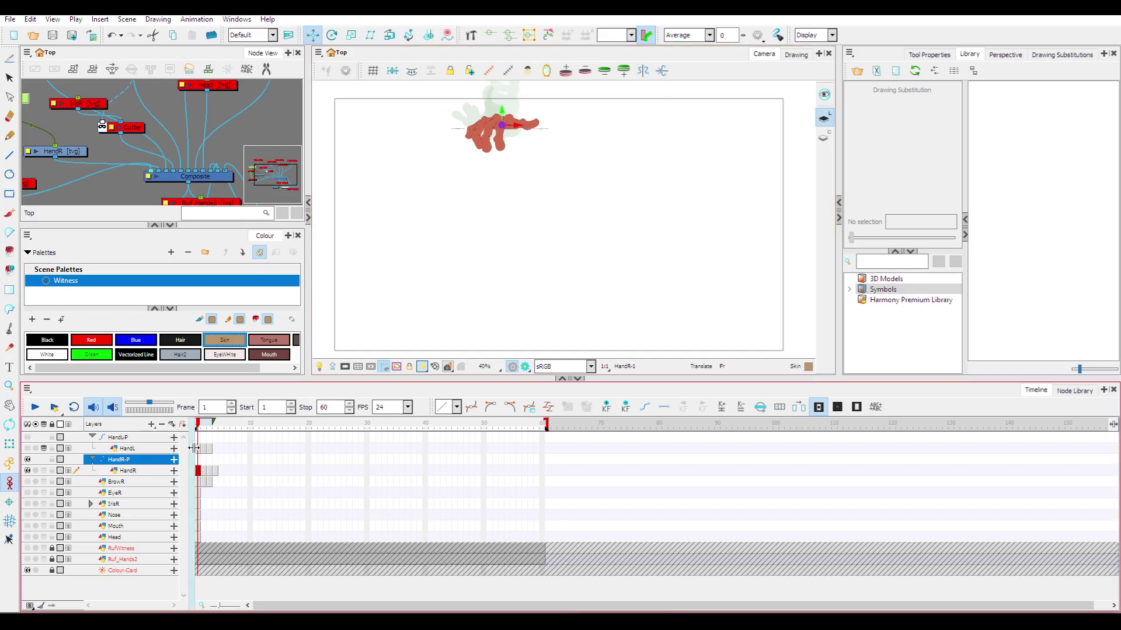
Show HandL and its peg again, and move HandL-P horizontally so the two hands sit apart.
left_click(27, 437)
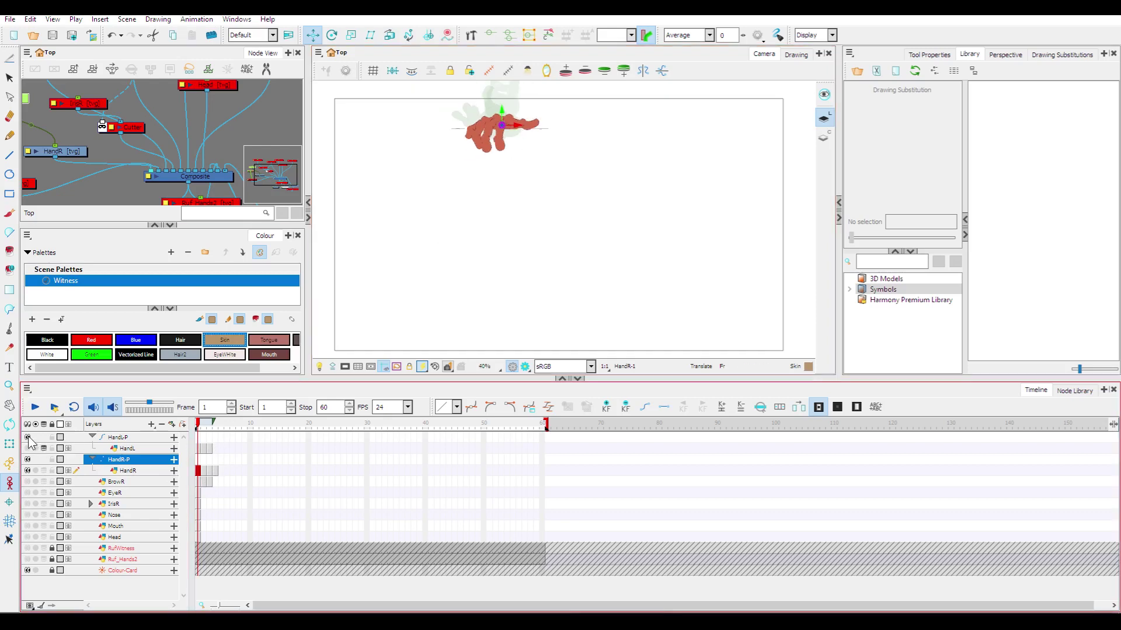
left_click(117, 438)
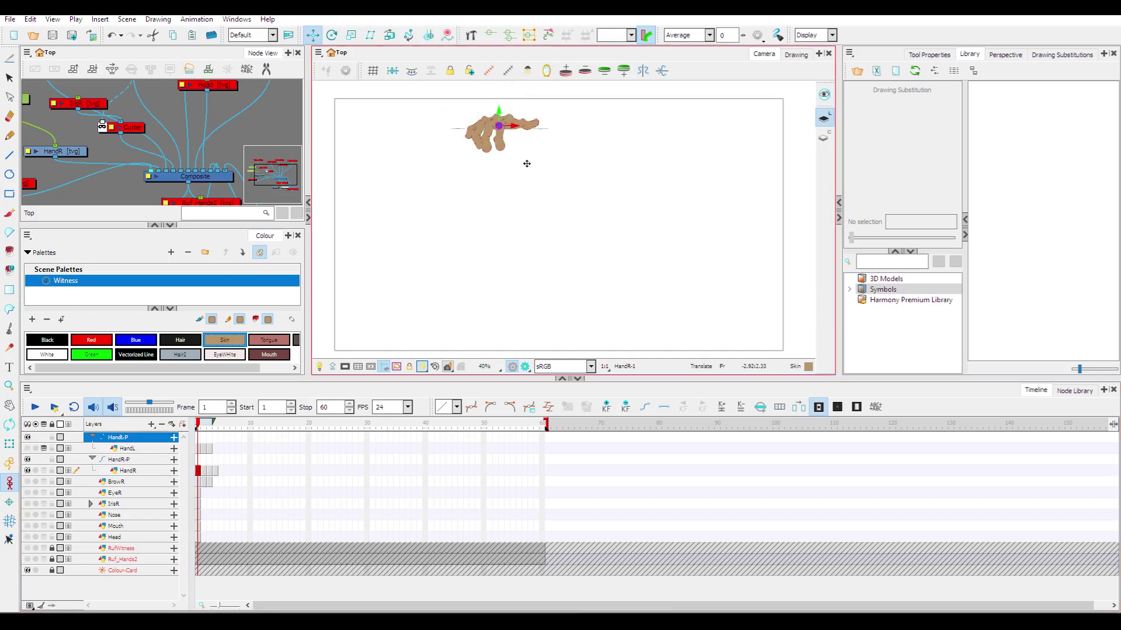
left_click(27, 448)
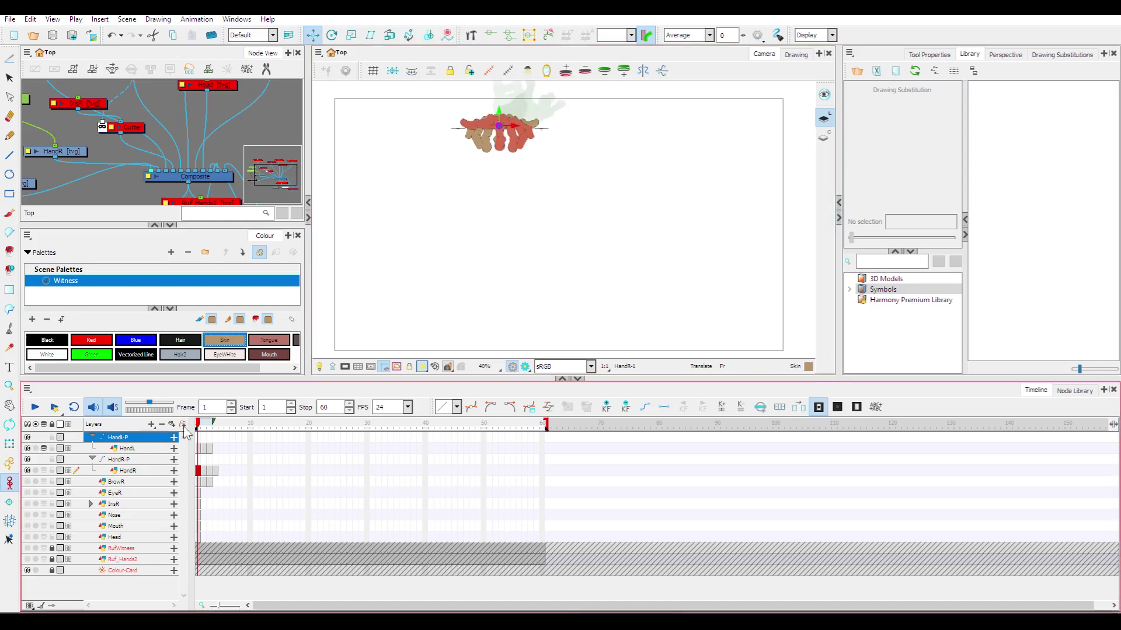
left_click_drag(532, 120, 640, 124)
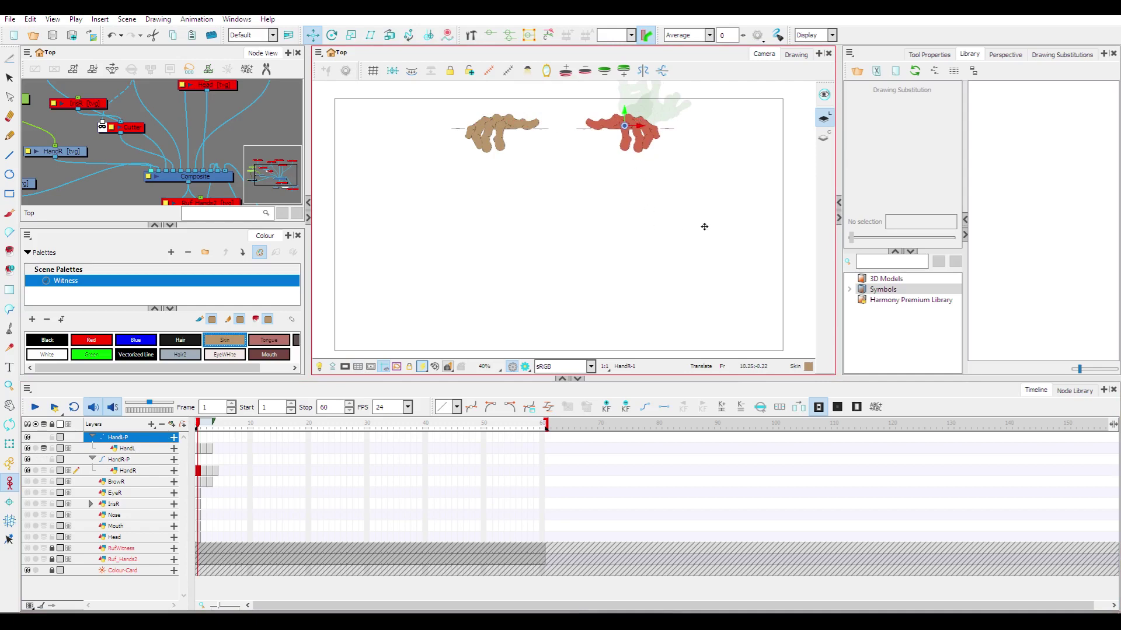
Show the Head, Mouth, Nose, IrisR, EyeR and BrowR layers together with the RufWitness sketch.
left_click(27, 537)
left_click(27, 526)
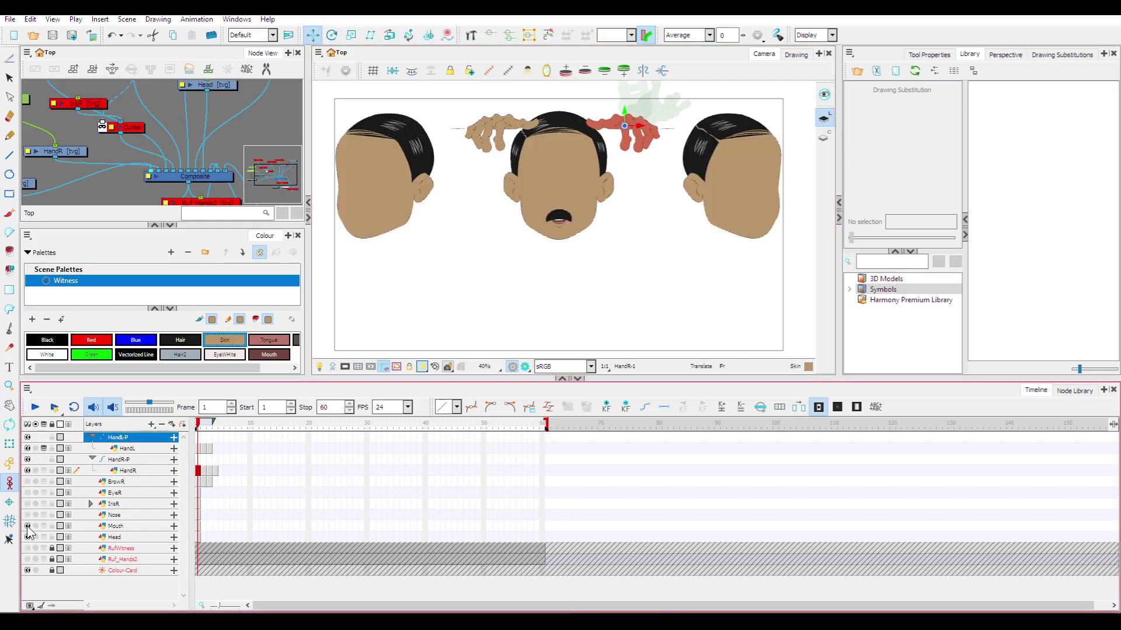
left_click(28, 504)
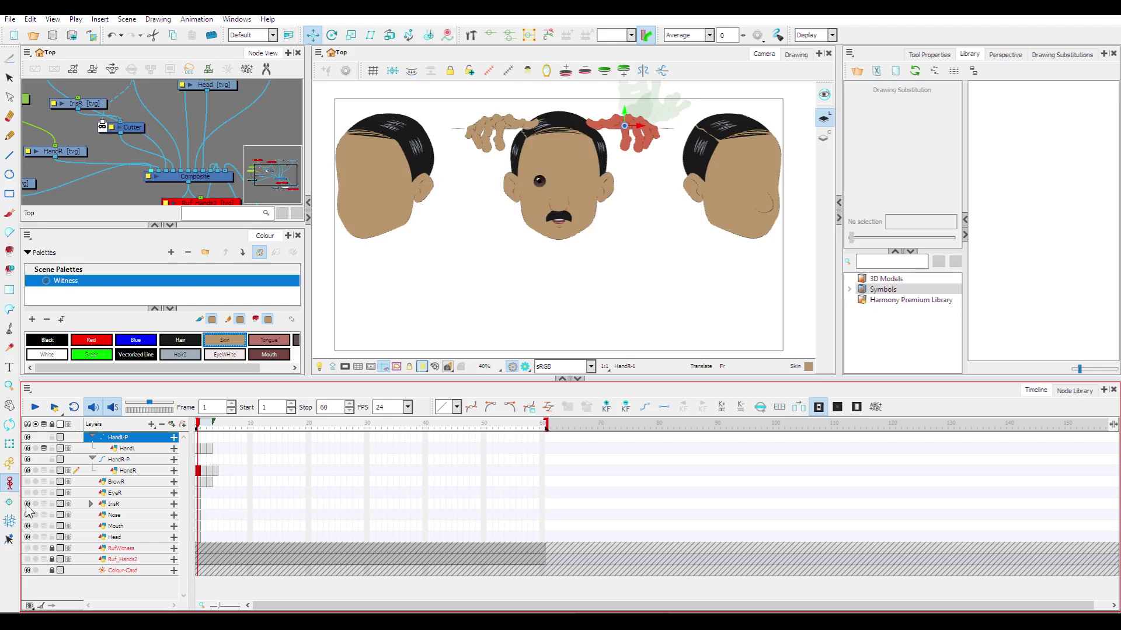
left_click(27, 493)
left_click(28, 482)
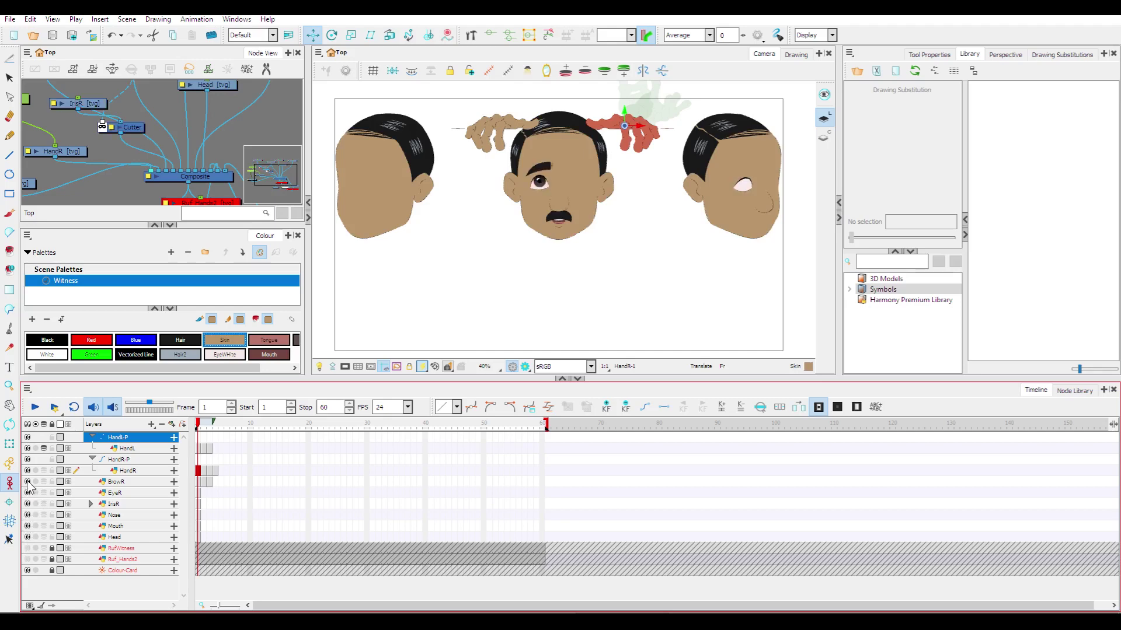
left_click(28, 548)
left_click(28, 548)
left_click(28, 549)
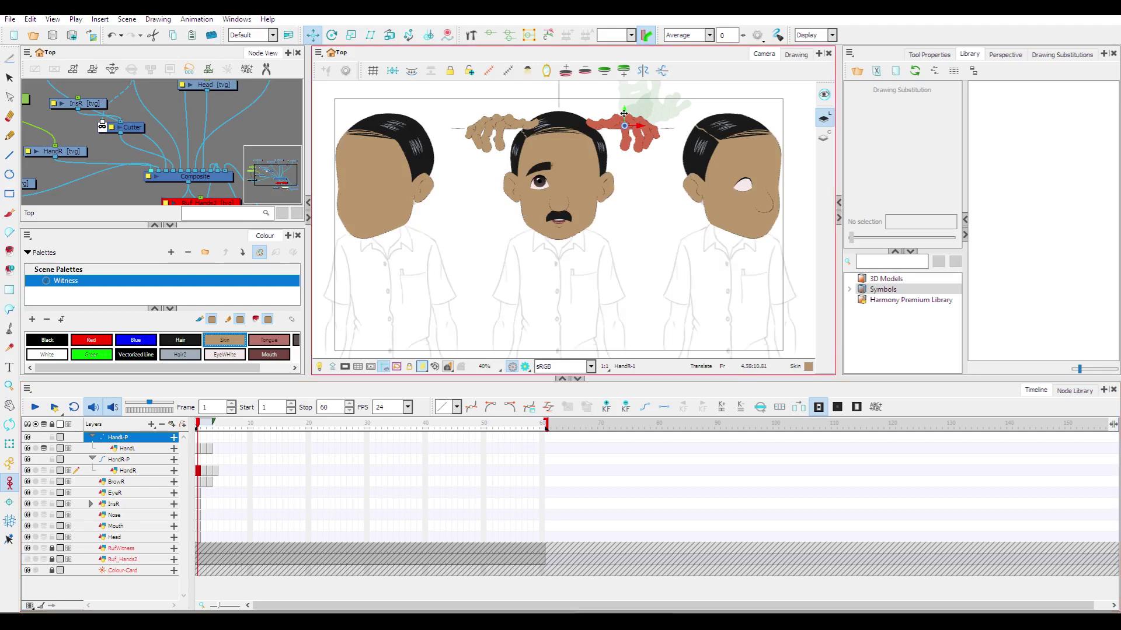
scroll(625, 120, "down", 1)
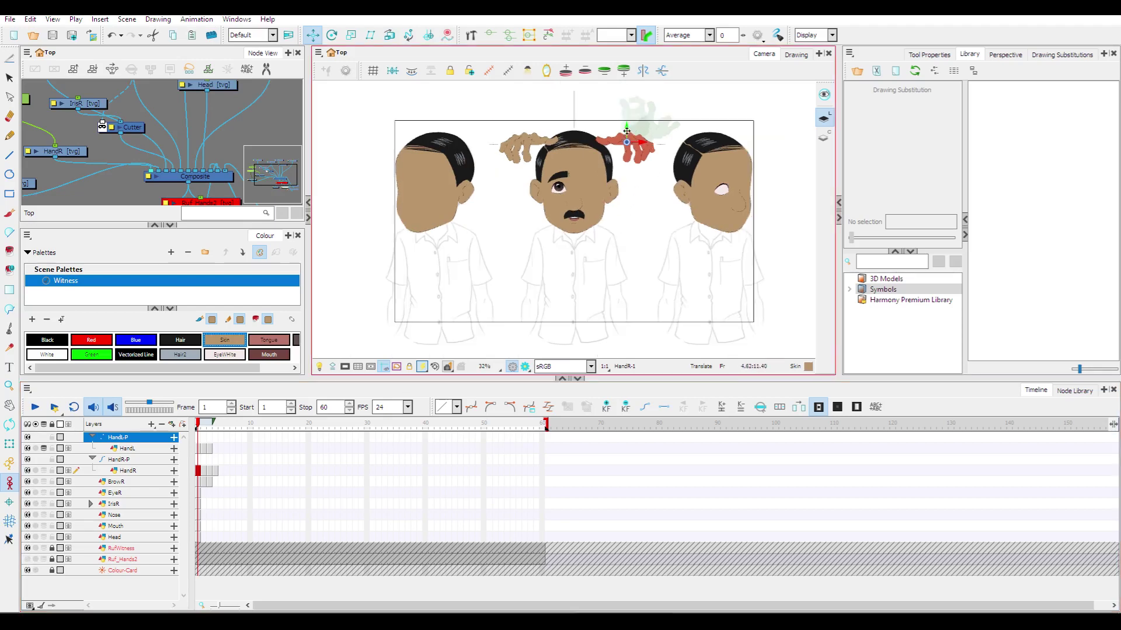
left_click_drag(626, 131, 635, 277)
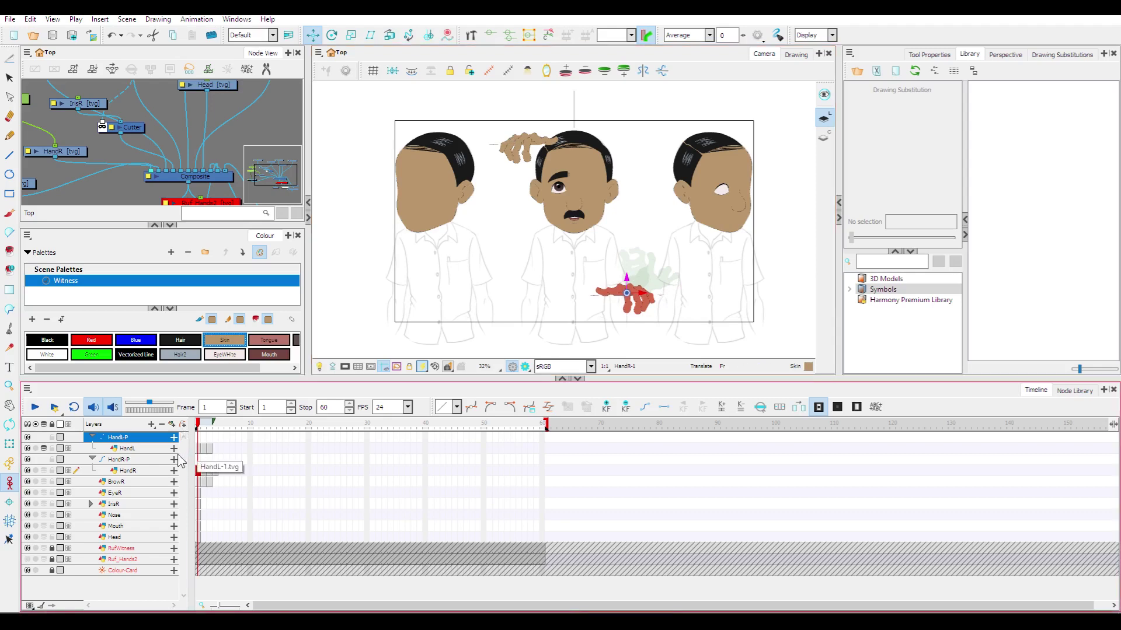
key("ctrl+z")
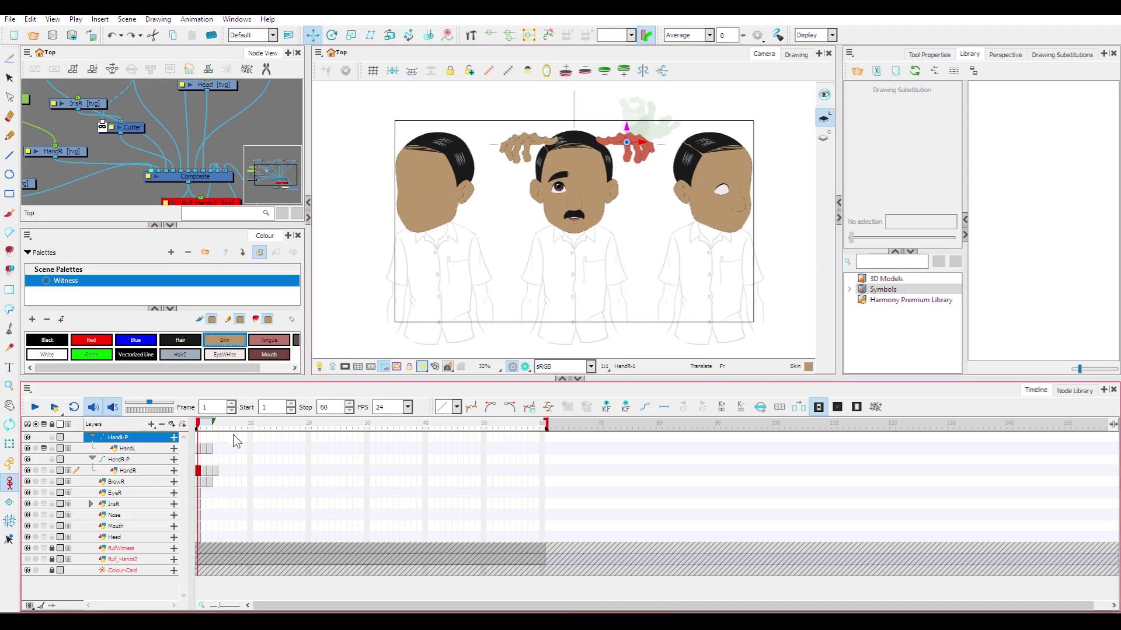
On frame 1 with onion skin off, lower the HandL-P and HandR-P pegs so the hands sit beside the middle figure's waist.
left_click(233, 437)
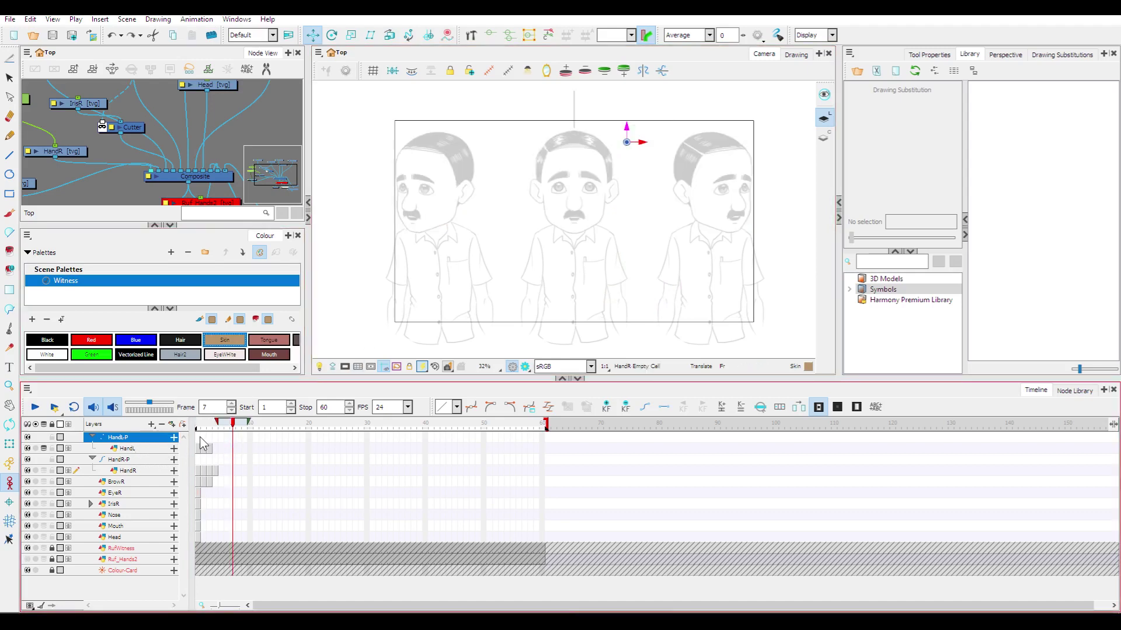
left_click(200, 438)
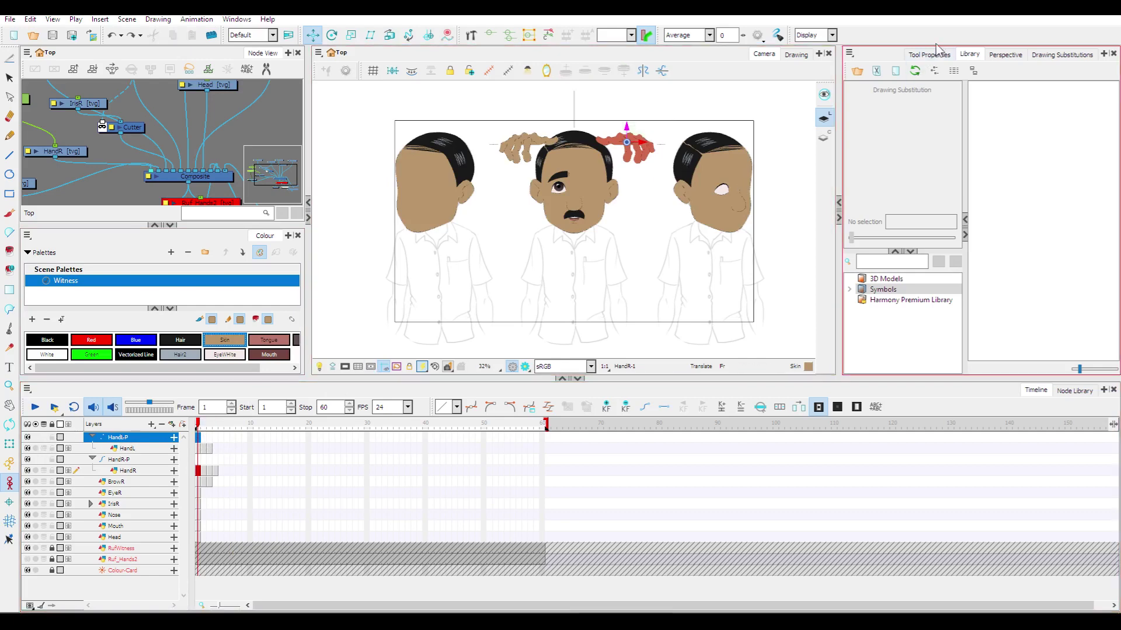
left_click_drag(626, 126, 616, 282)
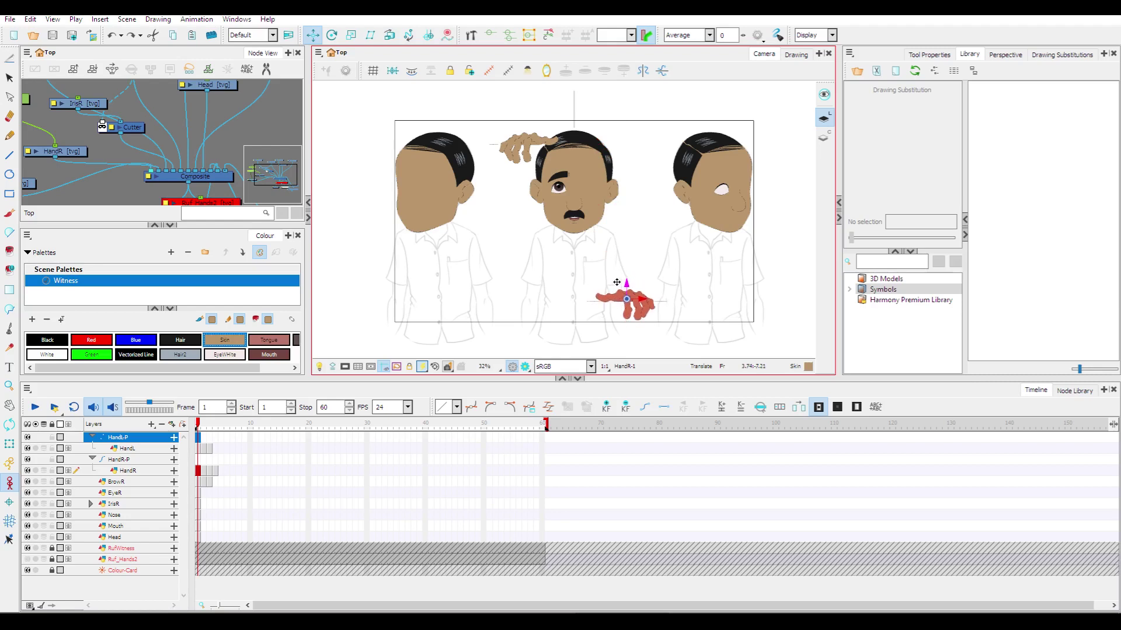
left_click(146, 460)
left_click_drag(528, 124, 529, 283)
Adjust HandR-P to match the other hand's height and shift it slightly outward, mirroring HandL across the middle figure's body.
scroll(598, 312, "up", 4)
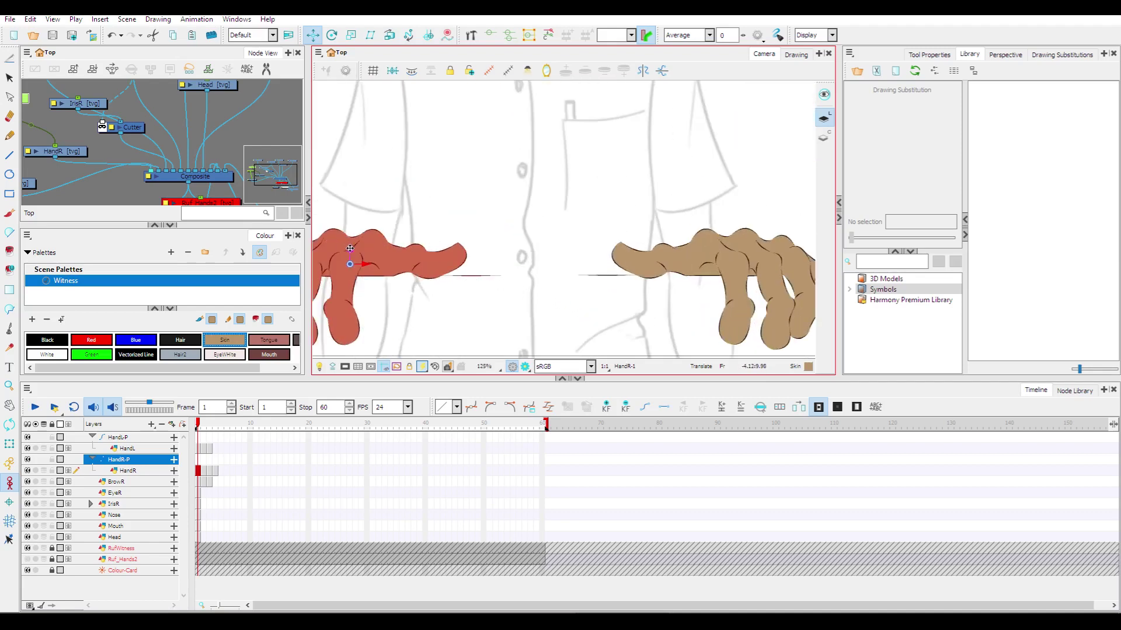
mouse_move(350, 248)
left_mouse_down()
mouse_move(480, 259)
mouse_move(361, 263)
left_mouse_up()
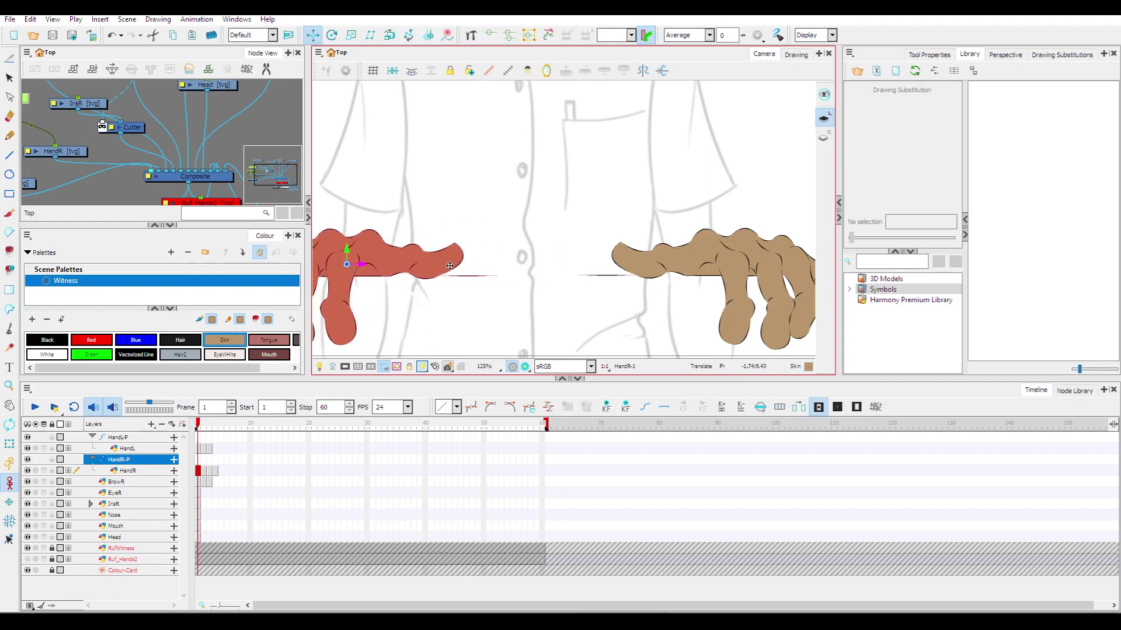
scroll(442, 268, "down", 2)
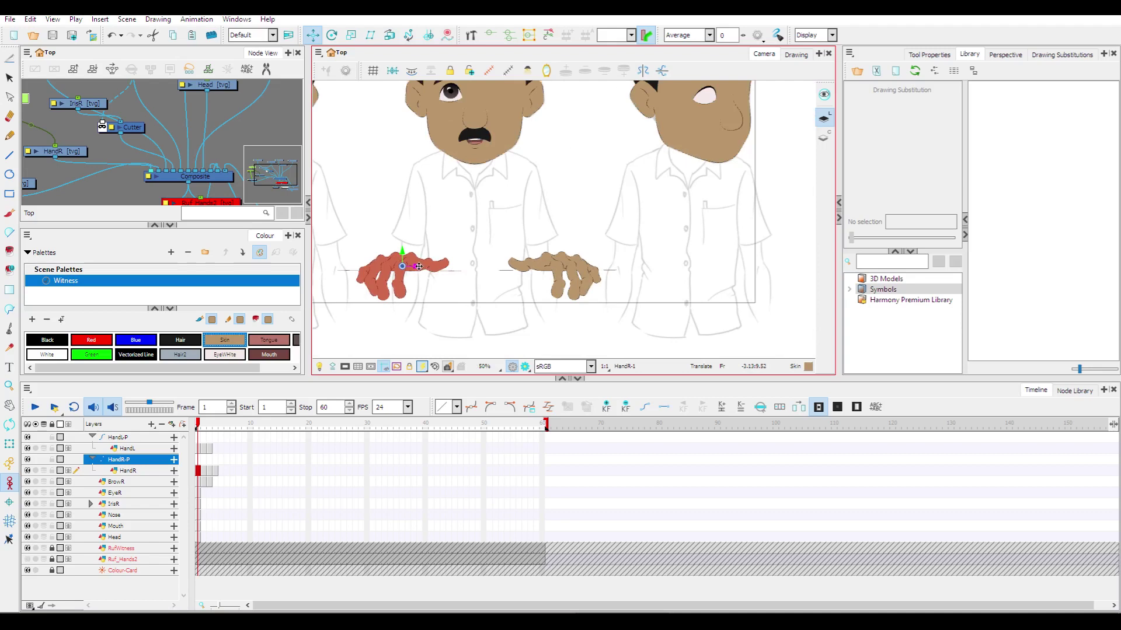
left_click_drag(418, 266, 414, 262)
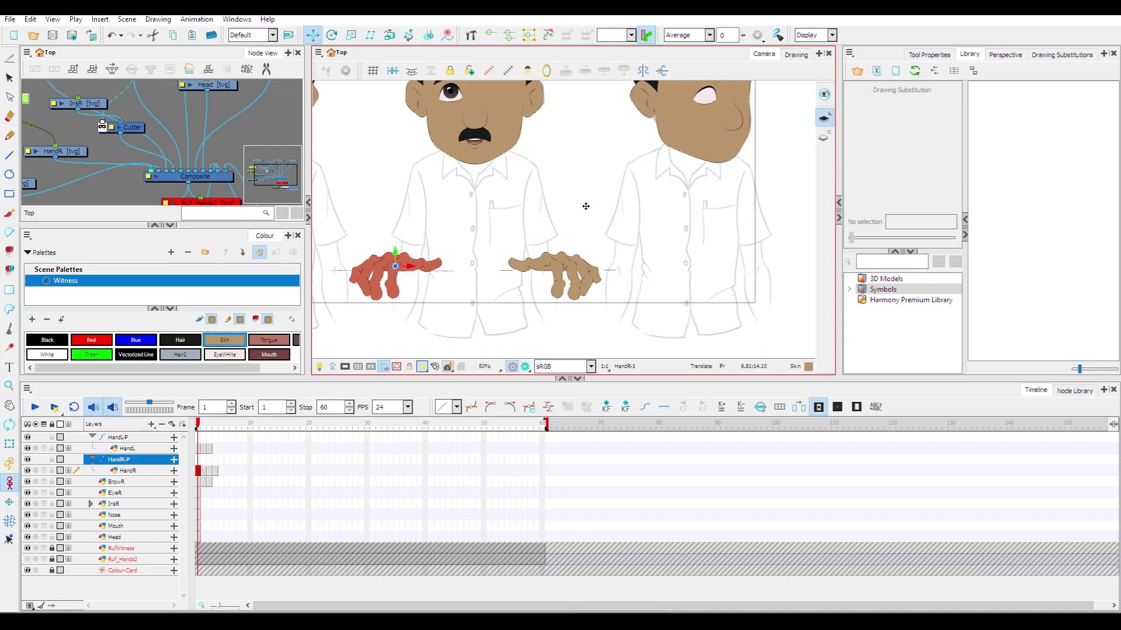
scroll(585, 206, "down", 2)
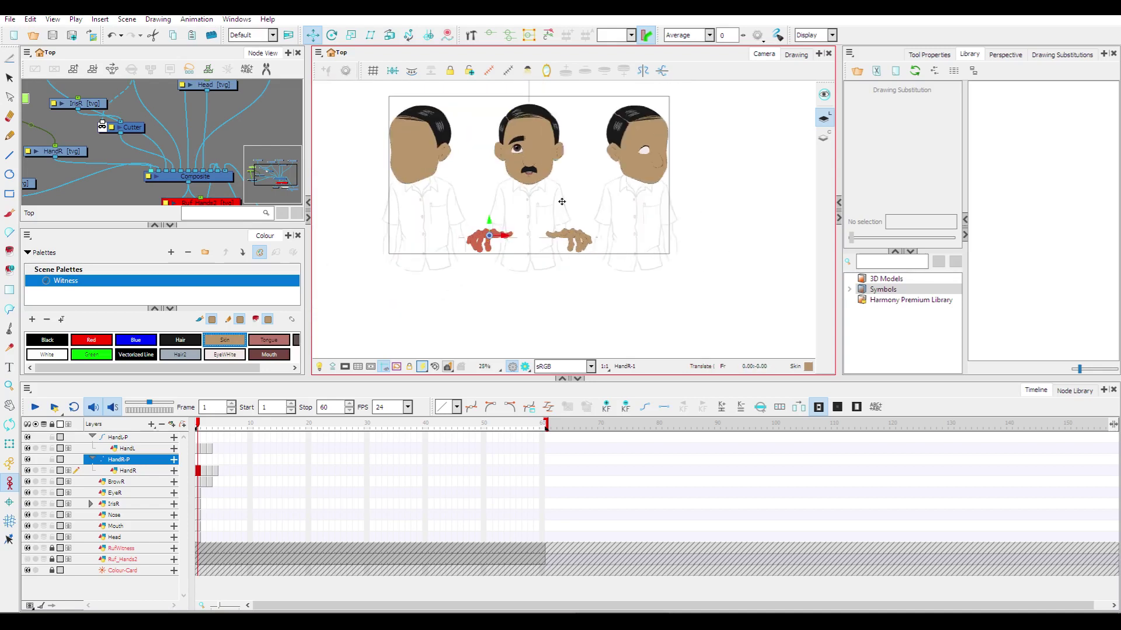
scroll(562, 201, "up", 2)
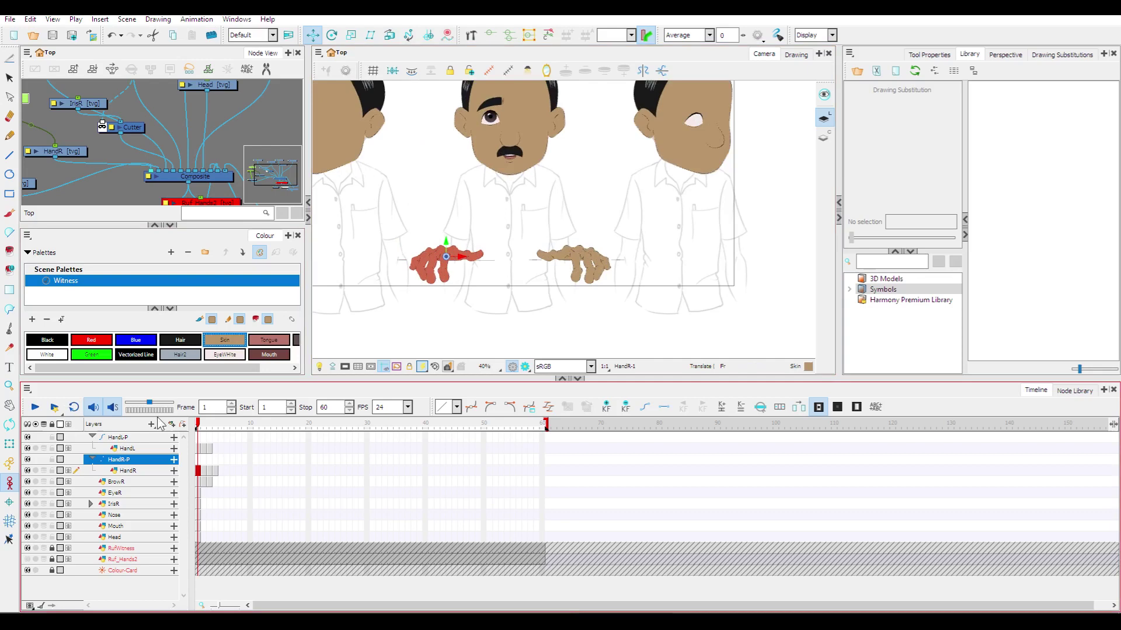
Clear the HandR-P peg selection and set the playhead to frame 1.
left_click(239, 448)
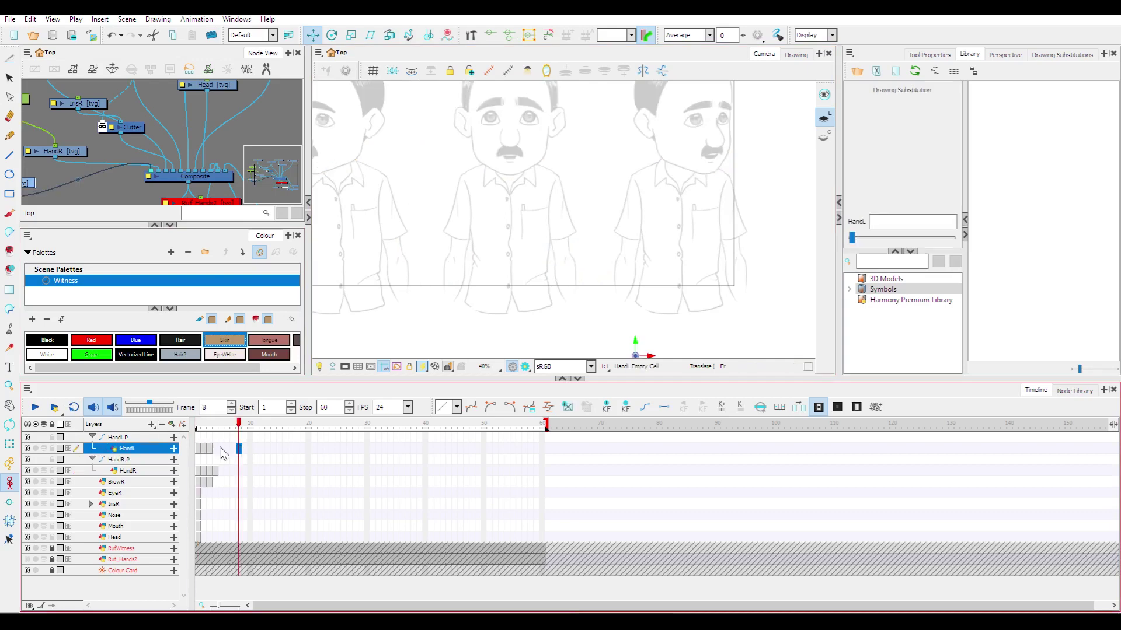
left_click(115, 187)
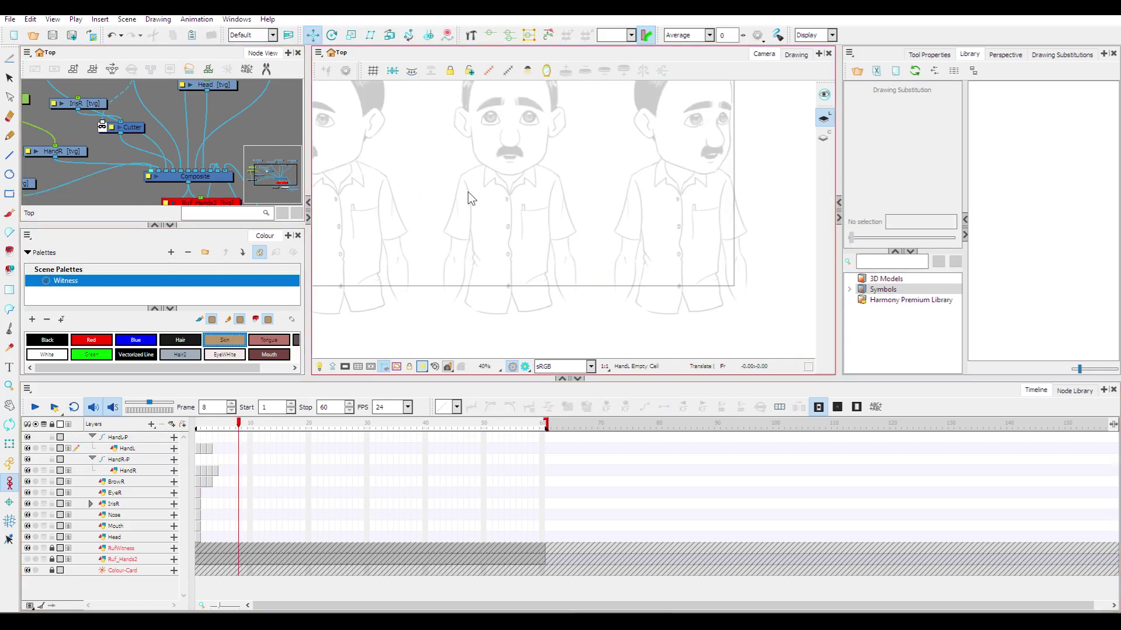
left_click(198, 448)
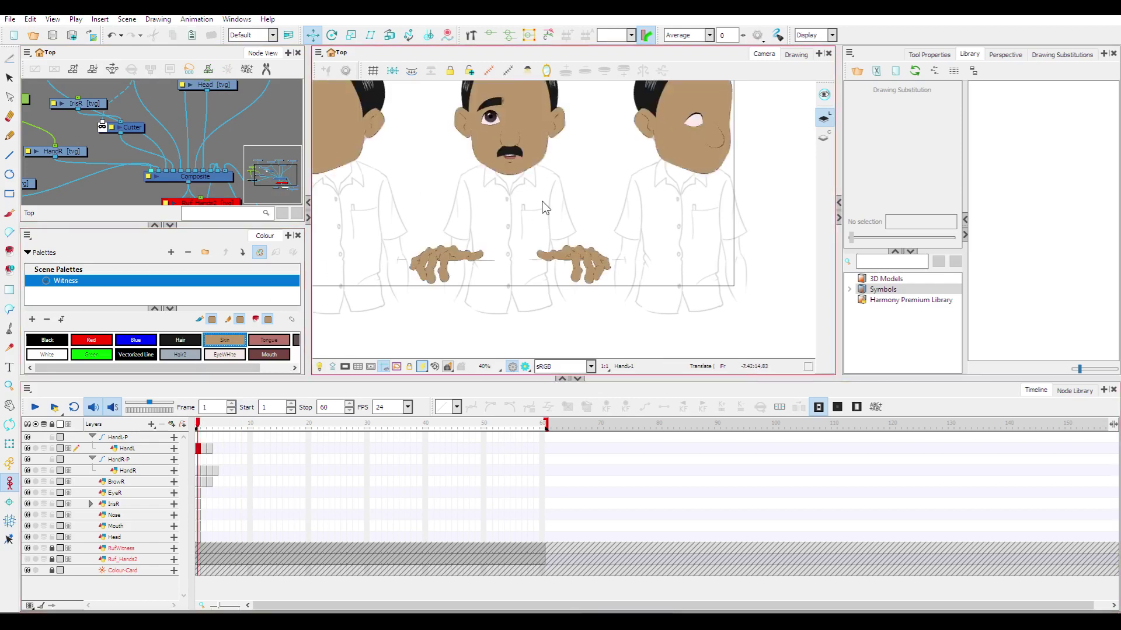
Hide the Head layer and inspect the middle figure's neck, collar and shirt in the body sketch.
scroll(528, 208, "up", 2)
scroll(526, 208, "down", 1)
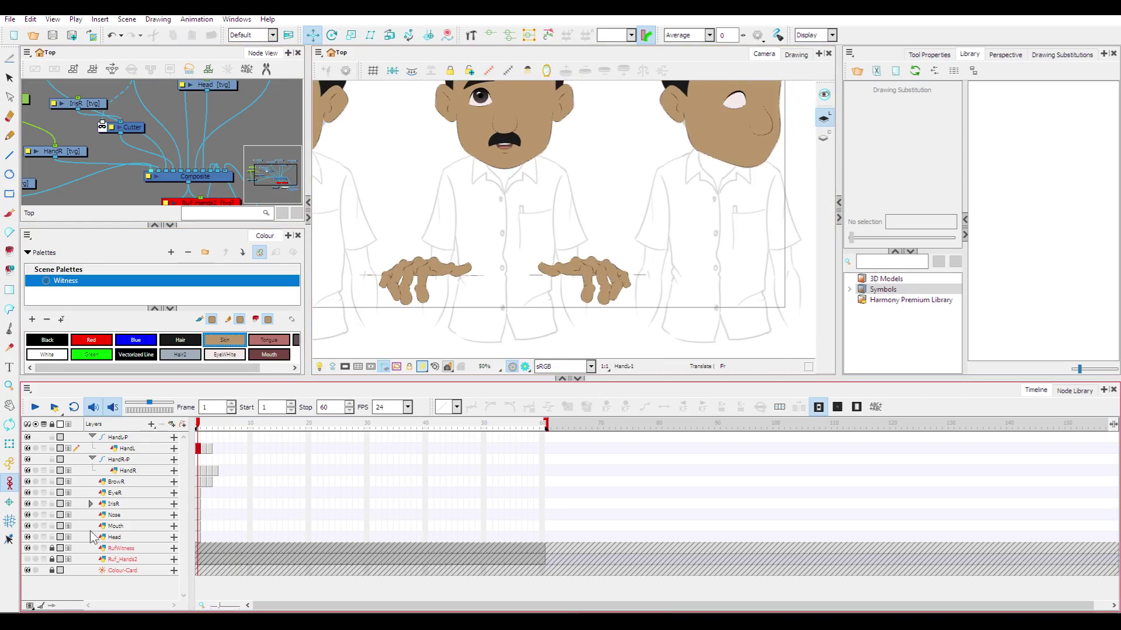
left_click(28, 537)
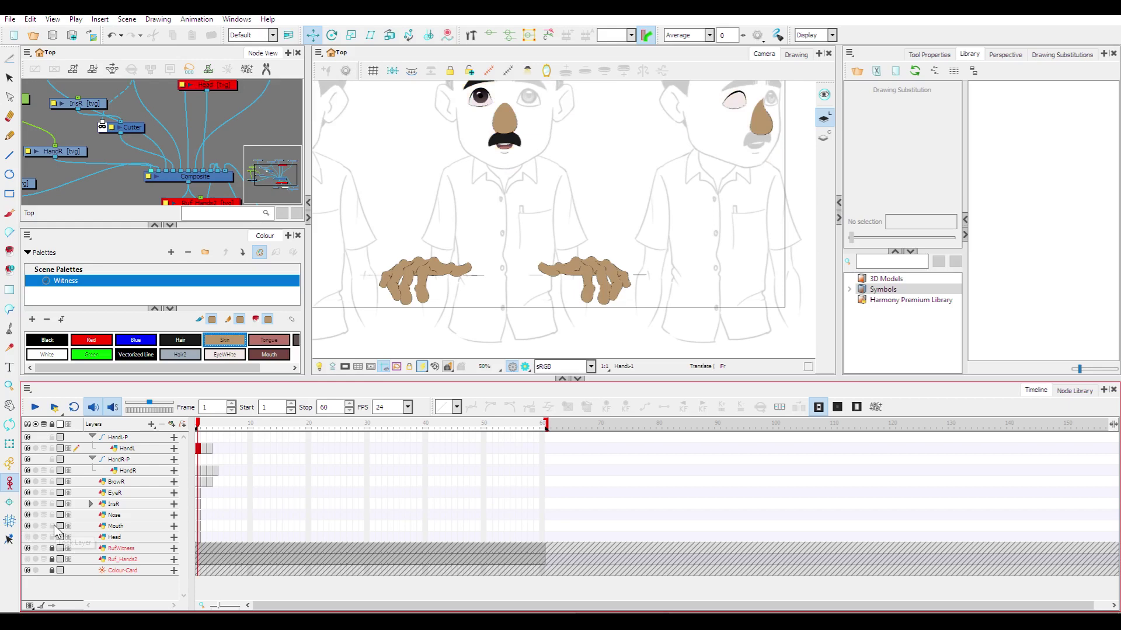
scroll(519, 191, "up", 2)
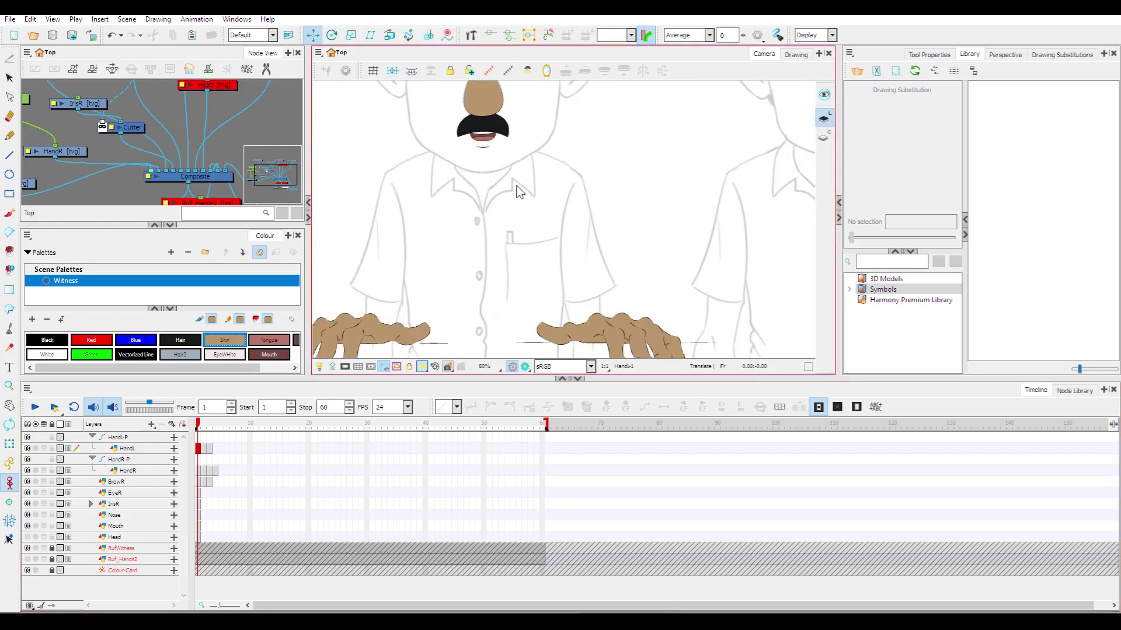
scroll(481, 246, "down", 1)
mouse_move(476, 248)
left_mouse_down()
mouse_move(415, 196)
mouse_move(374, 216)
mouse_move(430, 220)
mouse_move(452, 252)
mouse_move(474, 242)
left_mouse_up()
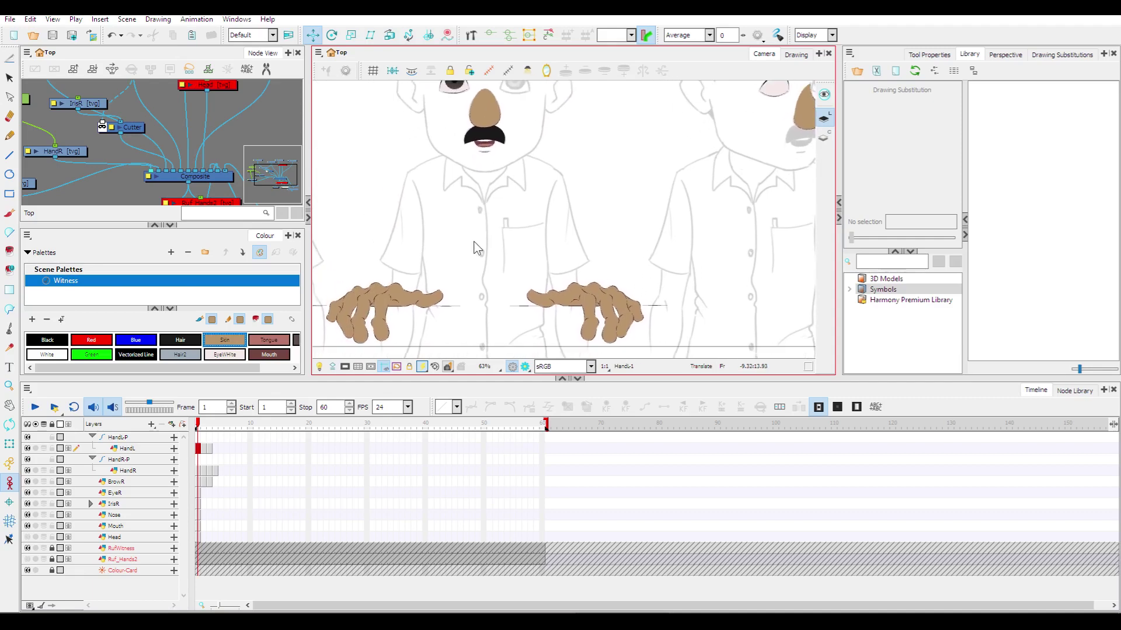
scroll(439, 230, "down", 3)
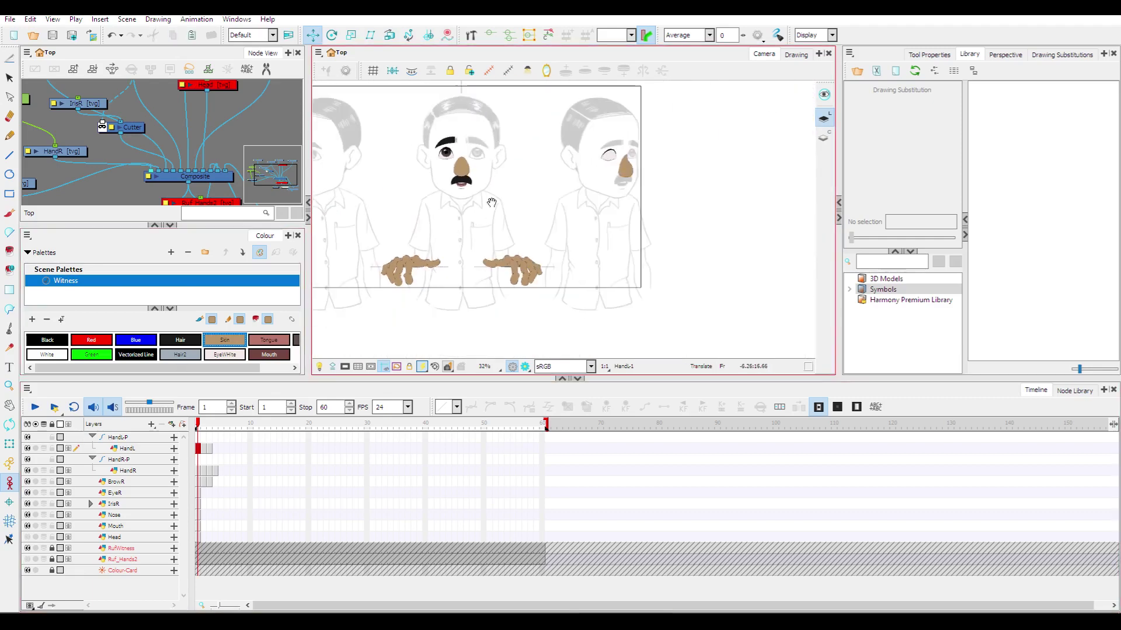